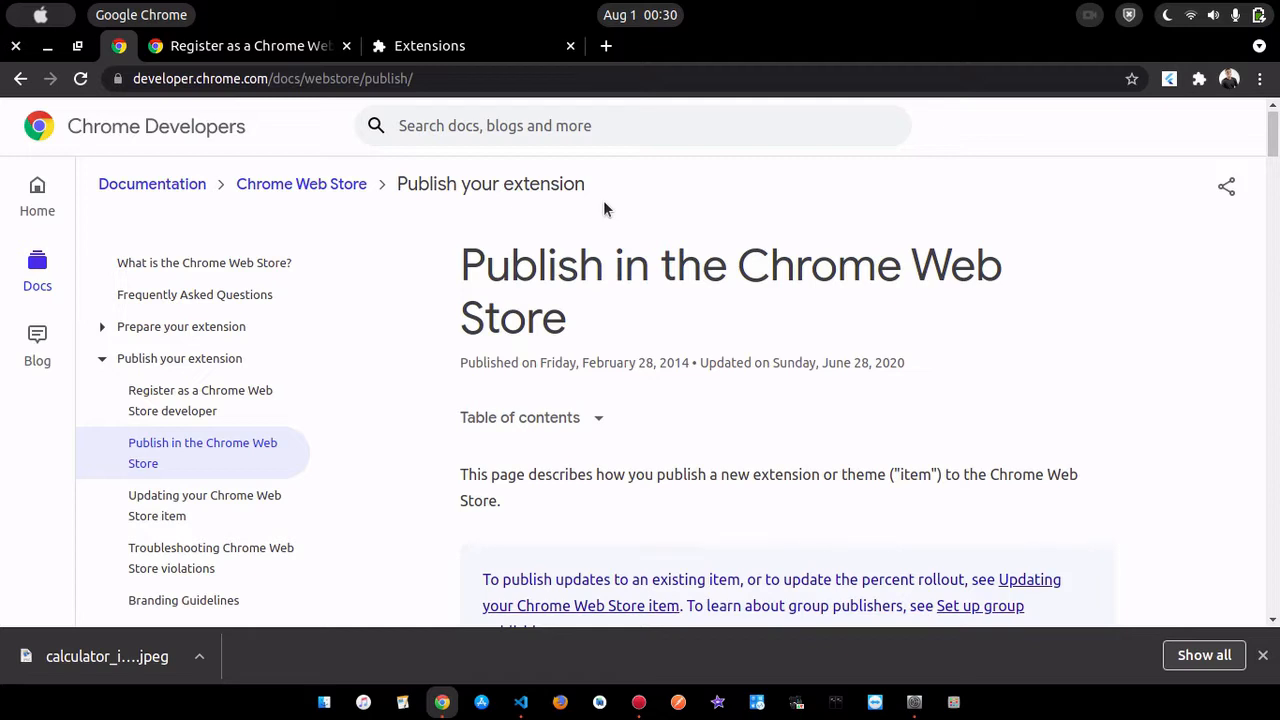
# - Test the Flutter Calculator extension by entering 878546 in its popup, and close the popup
pyautogui.click(1170, 80)
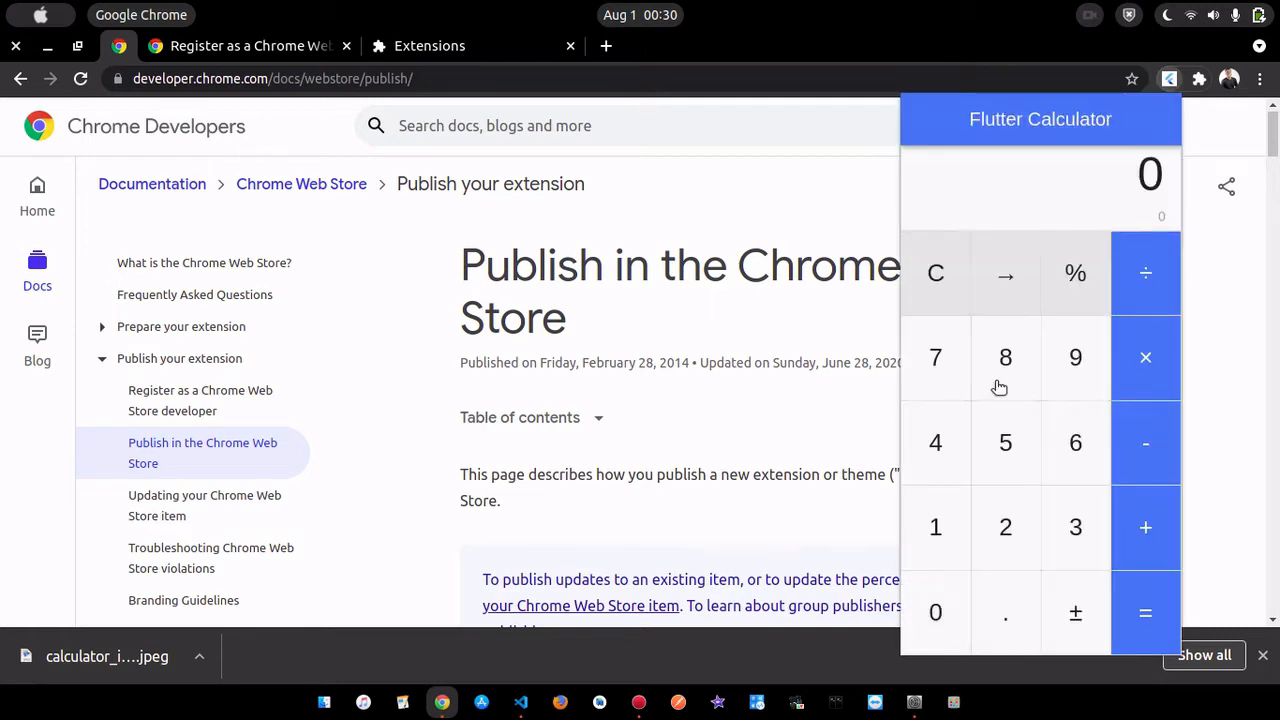
pyautogui.click(1008, 358)
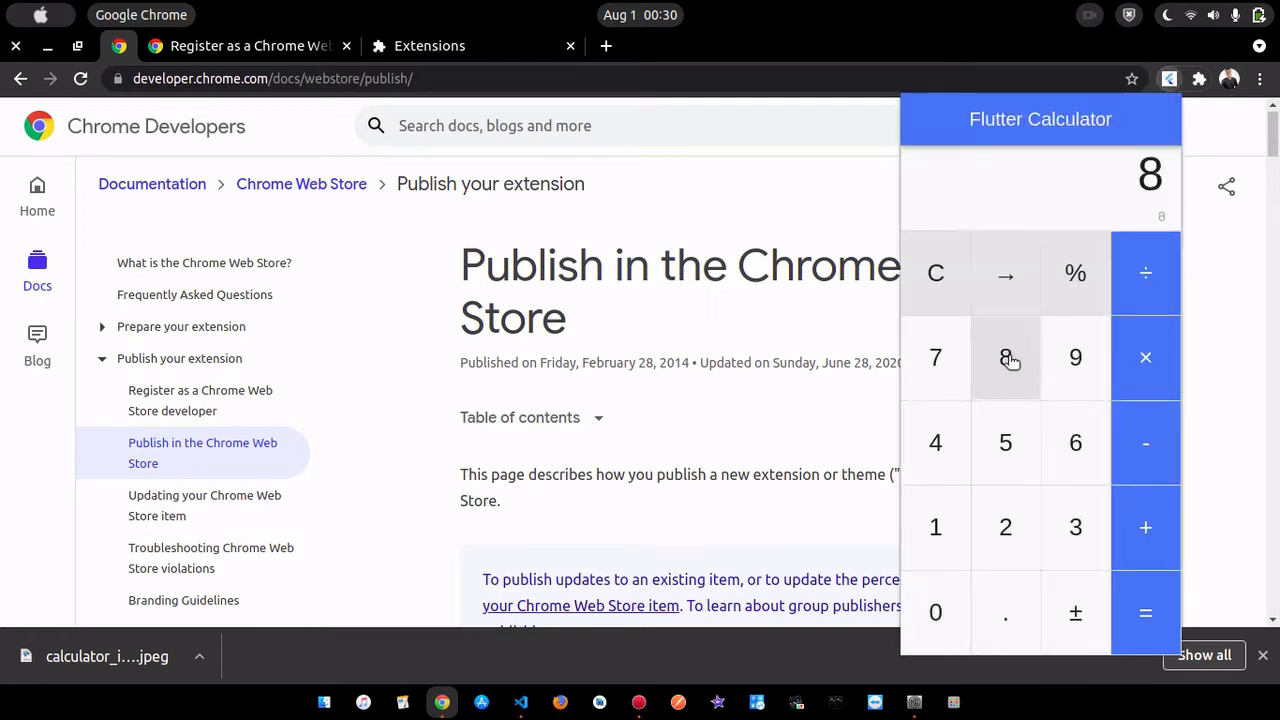
pyautogui.click(929, 362)
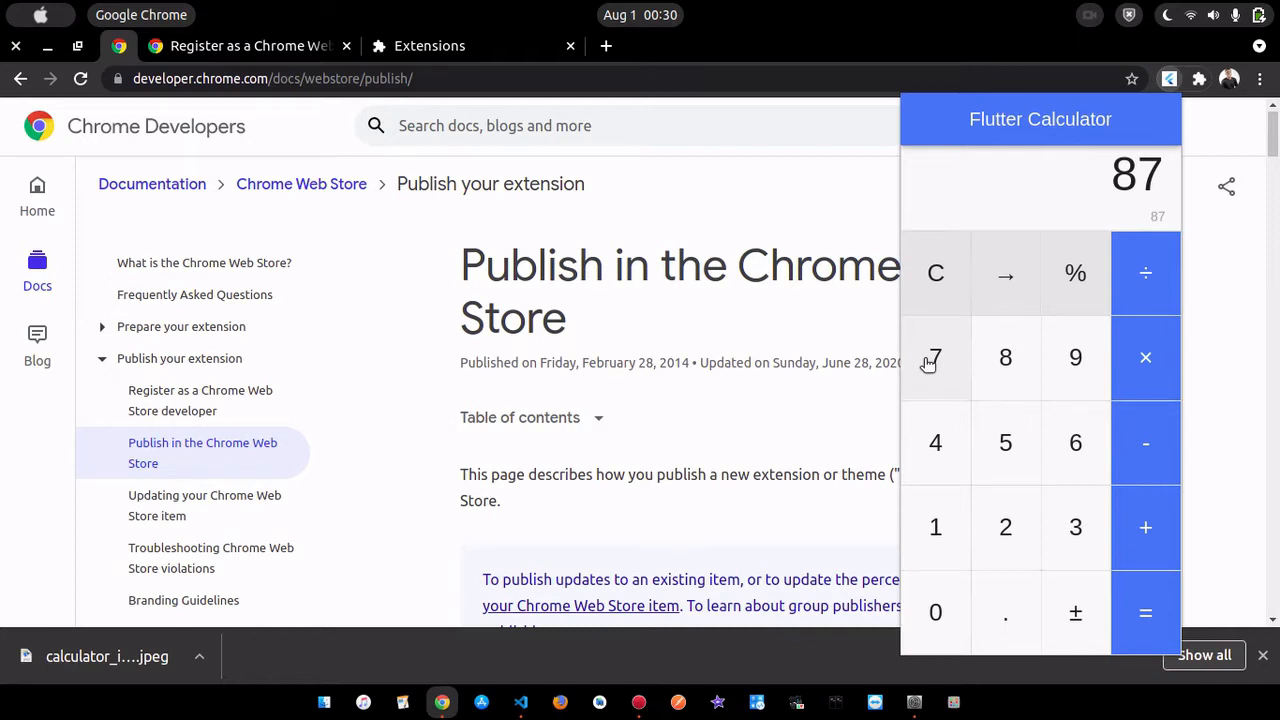
pyautogui.click(1026, 369)
pyautogui.click(1014, 466)
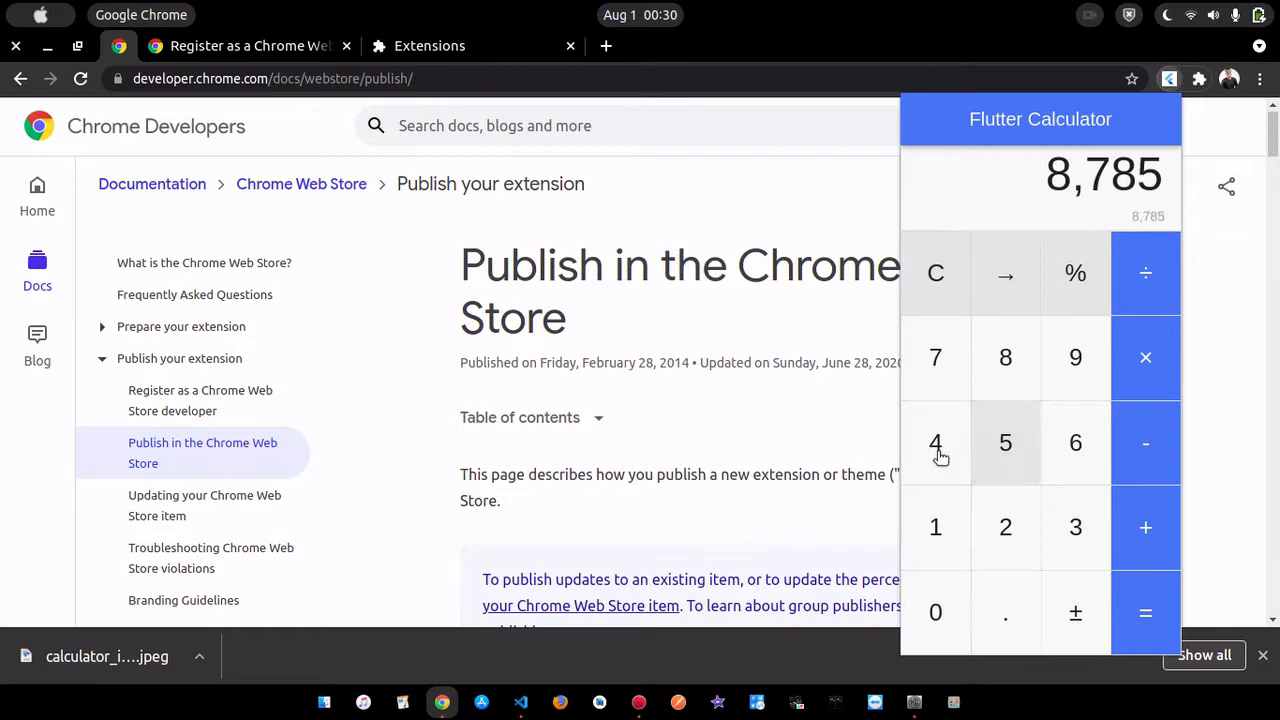
pyautogui.click(938, 452)
pyautogui.click(1077, 443)
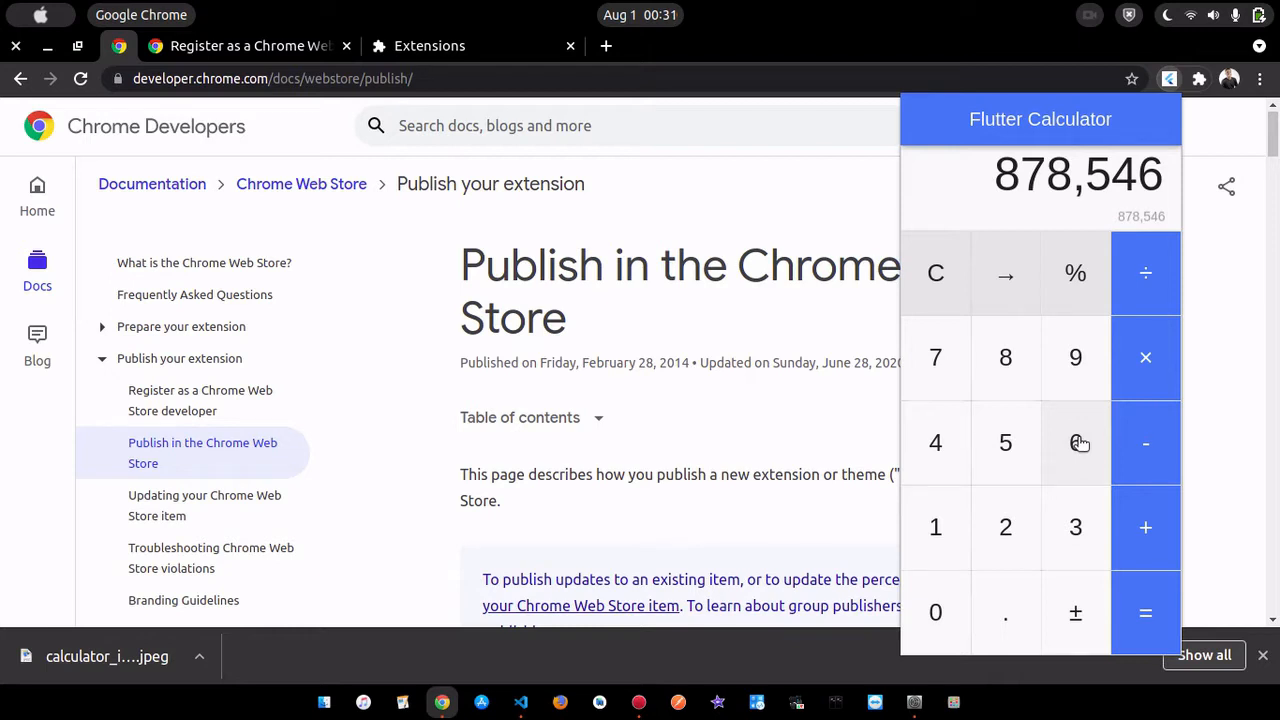
pyautogui.click(767, 192)
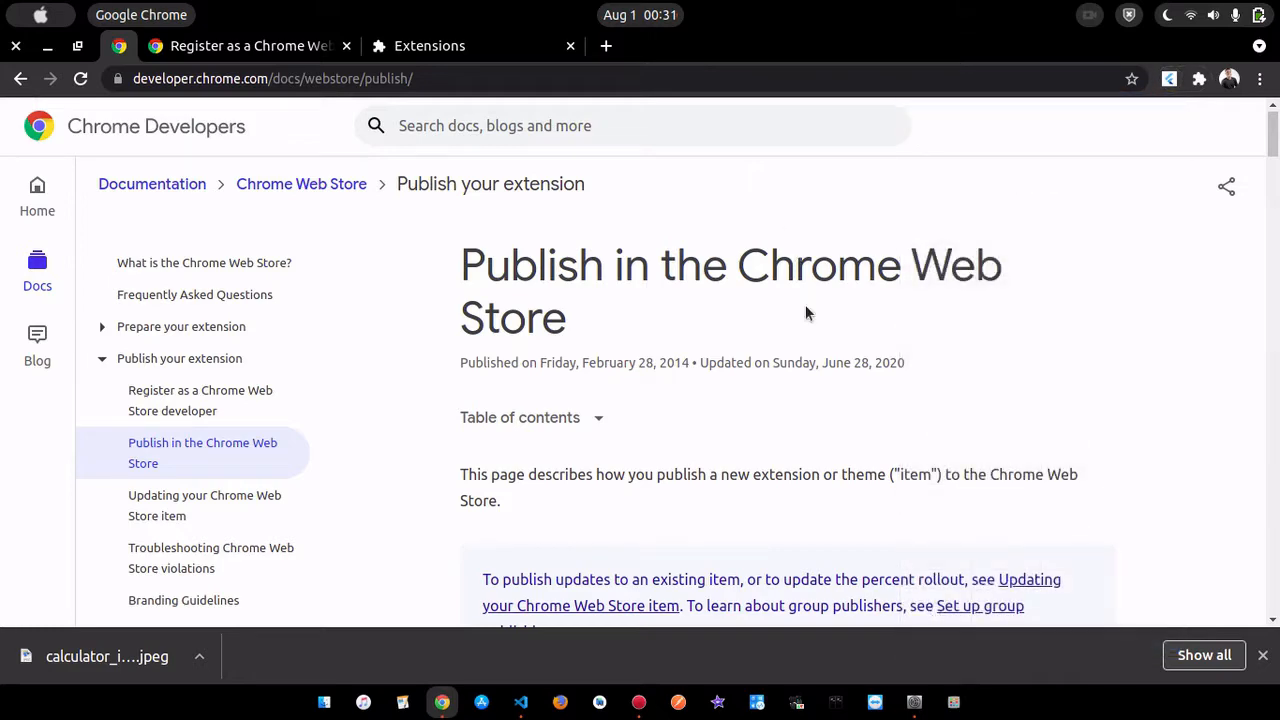
# - Review the Publish in the Chrome Web Store page as far as the list of publishing steps
pyautogui.scroll(-1, 805, 313)
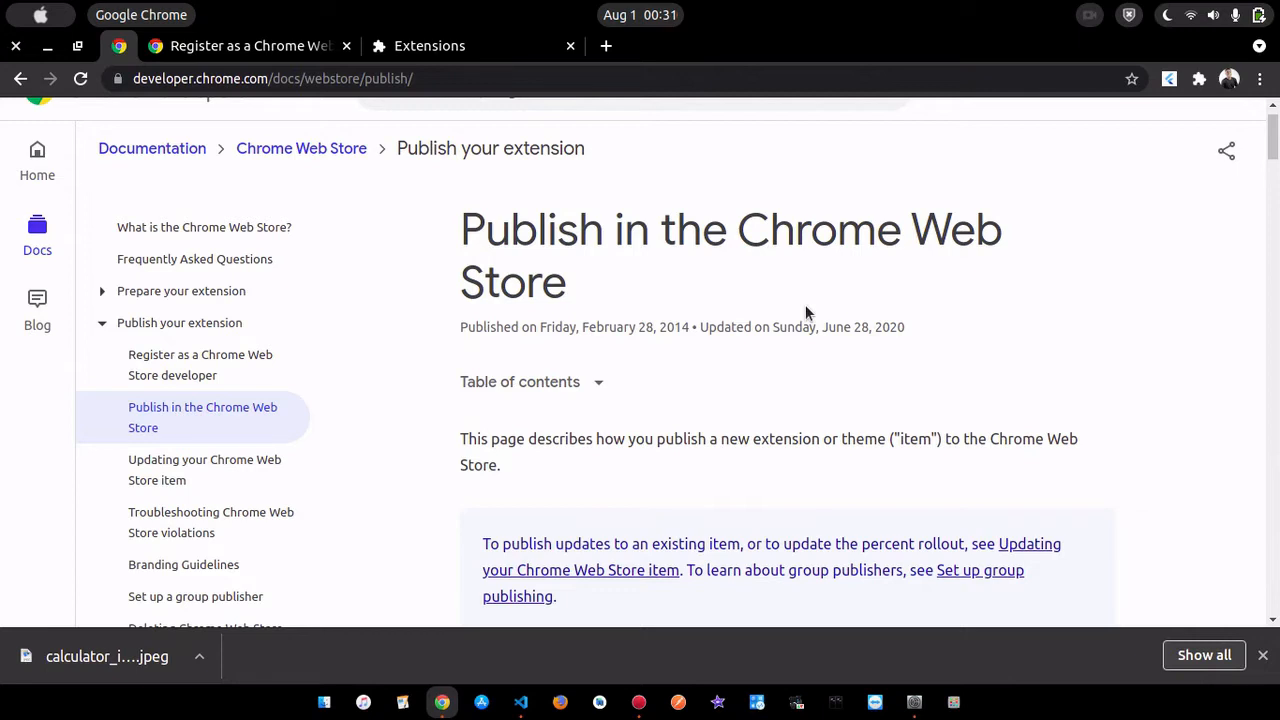
pyautogui.click(1169, 79)
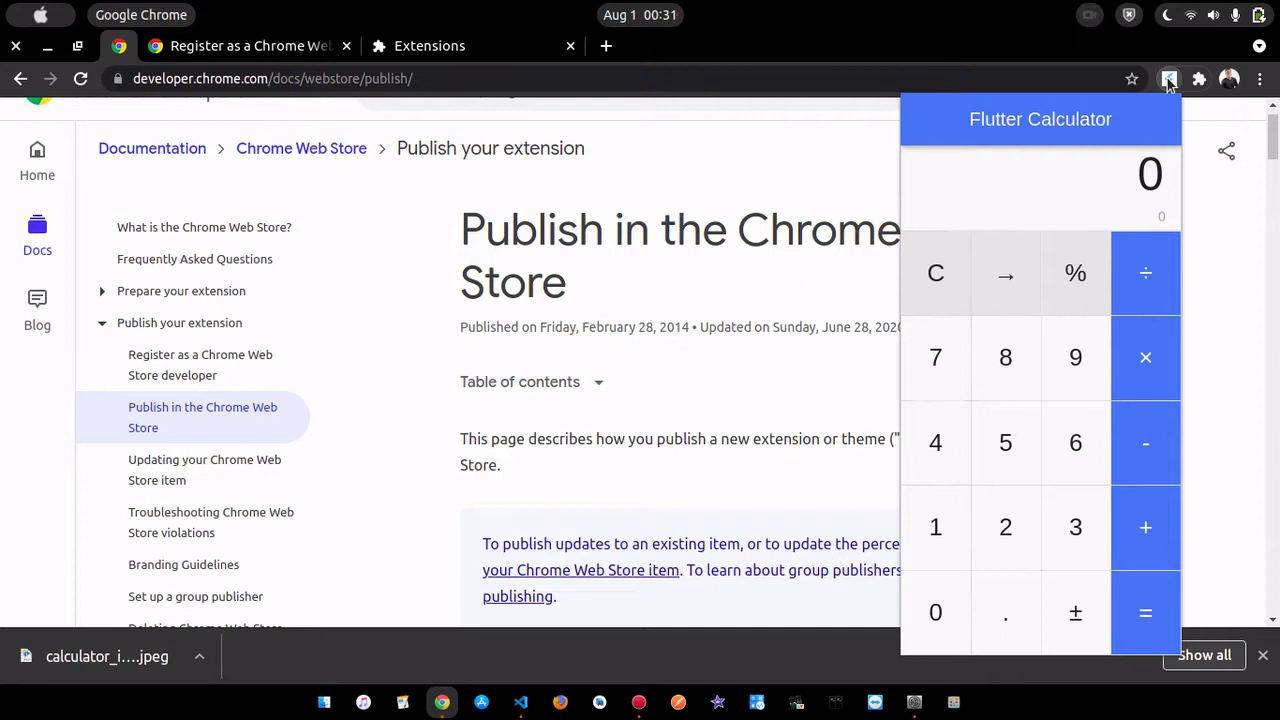
pyautogui.click(689, 308)
pyautogui.scroll(-1, 689, 308)
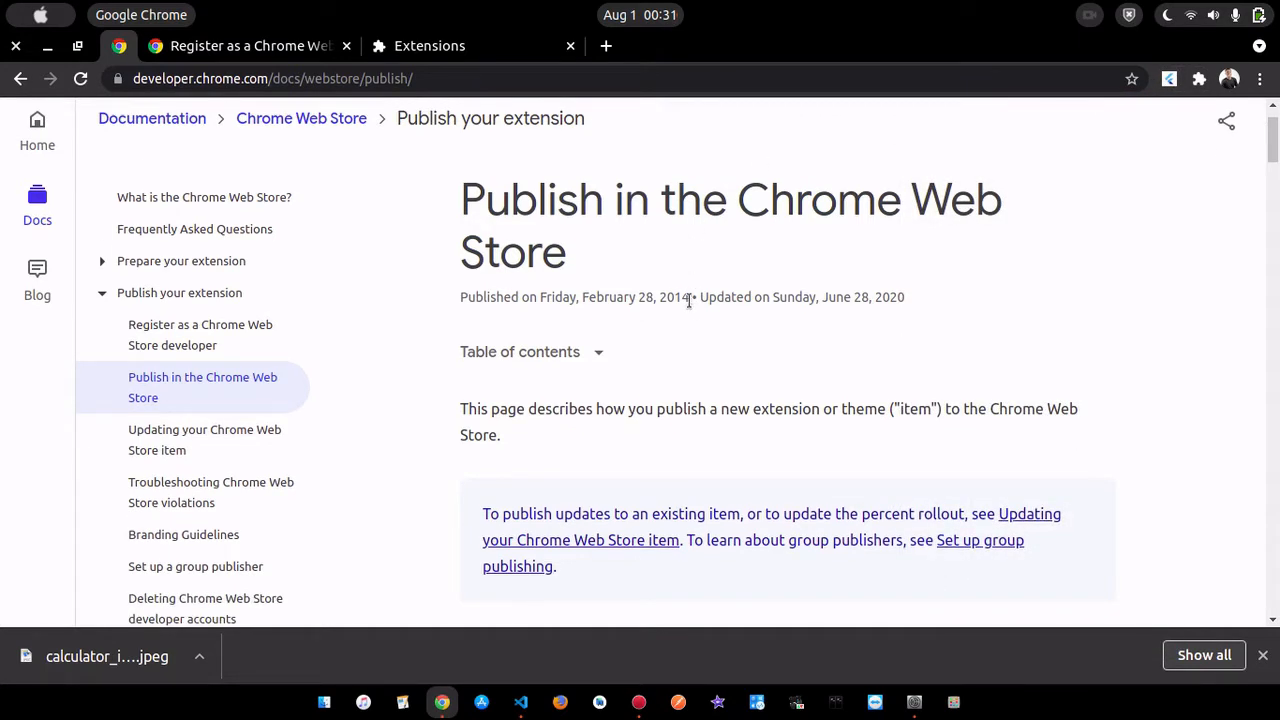
pyautogui.scroll(-3, 689, 301)
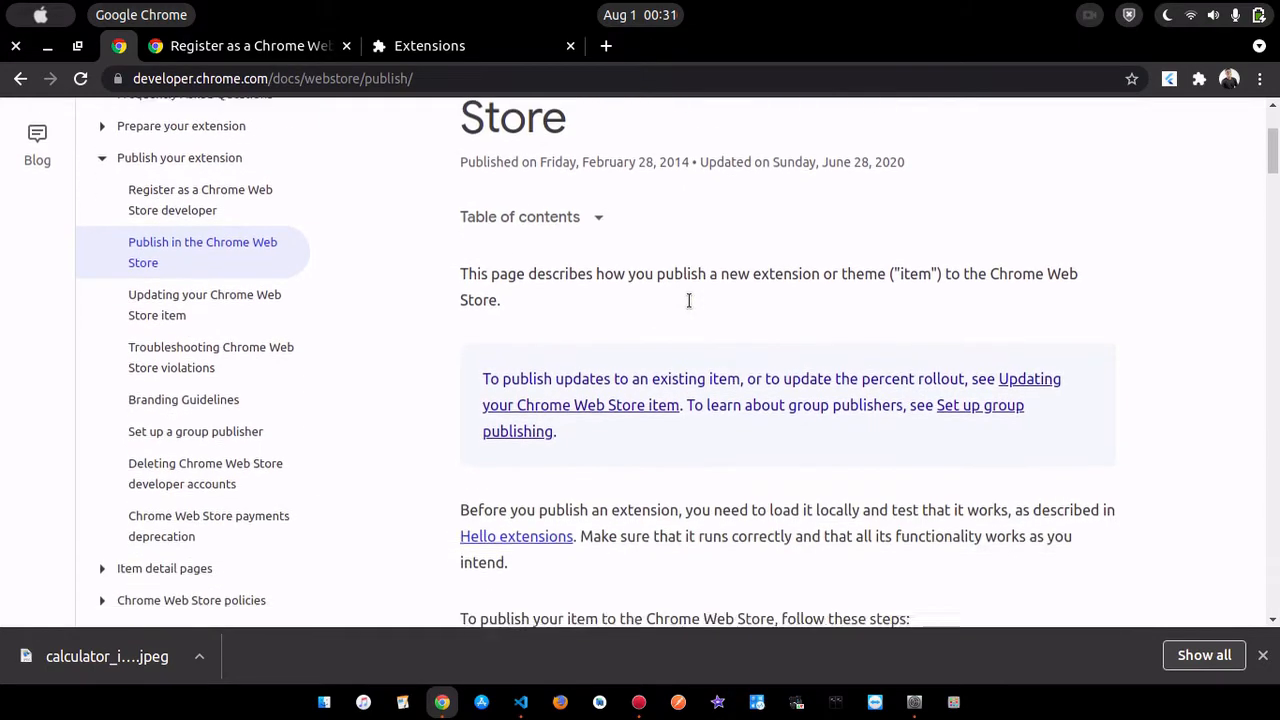
pyautogui.scroll(3, 688, 298)
pyautogui.scroll(1, 689, 306)
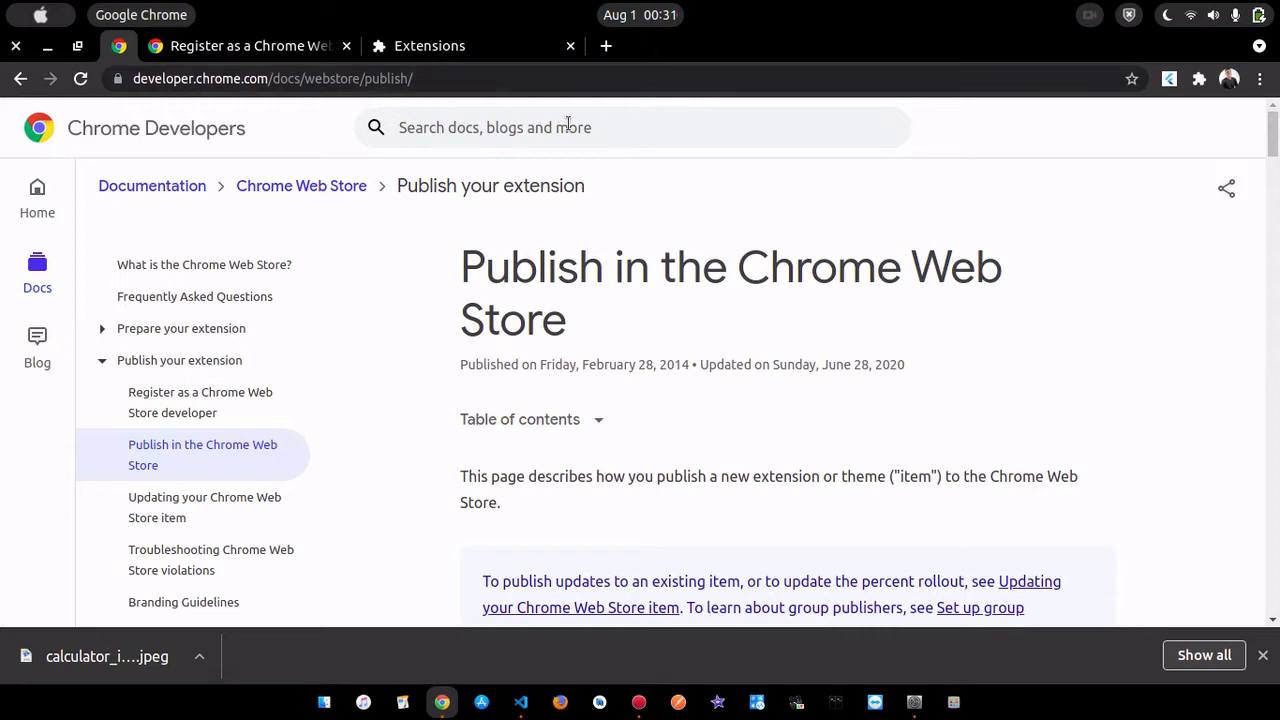
pyautogui.scroll(-2, 690, 375)
pyautogui.scroll(-5, 690, 375)
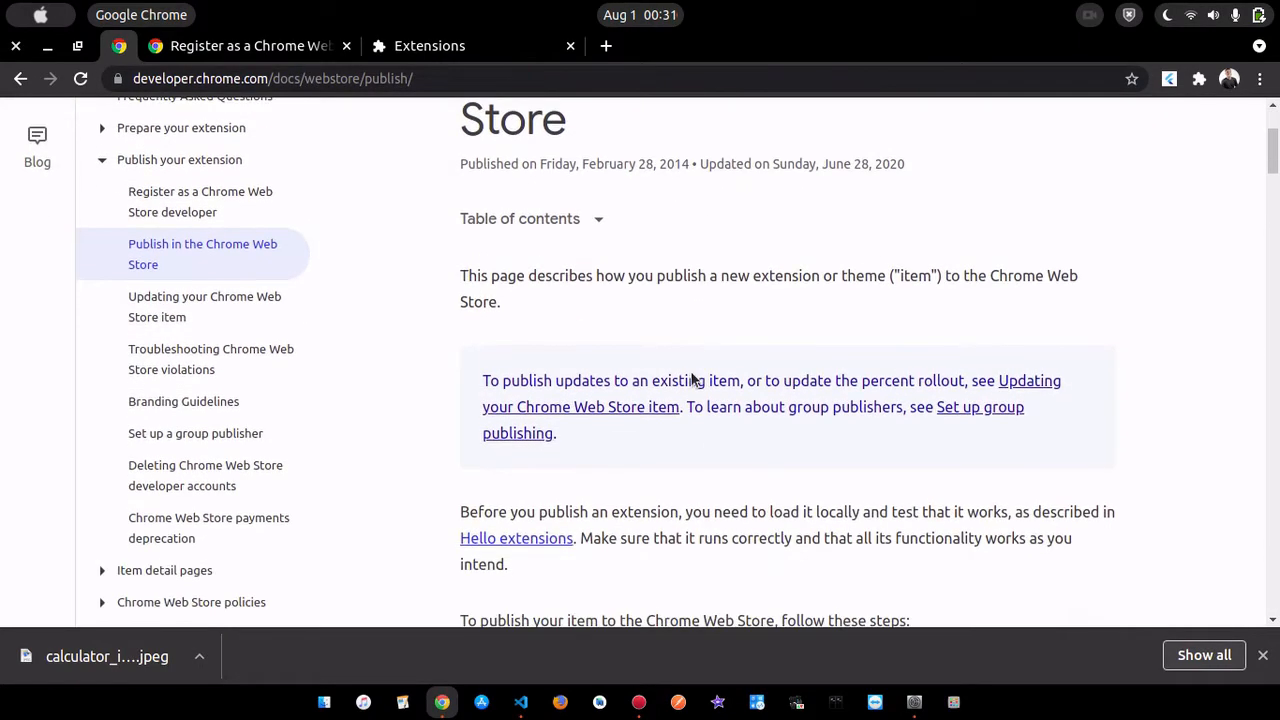
pyautogui.scroll(-2, 690, 373)
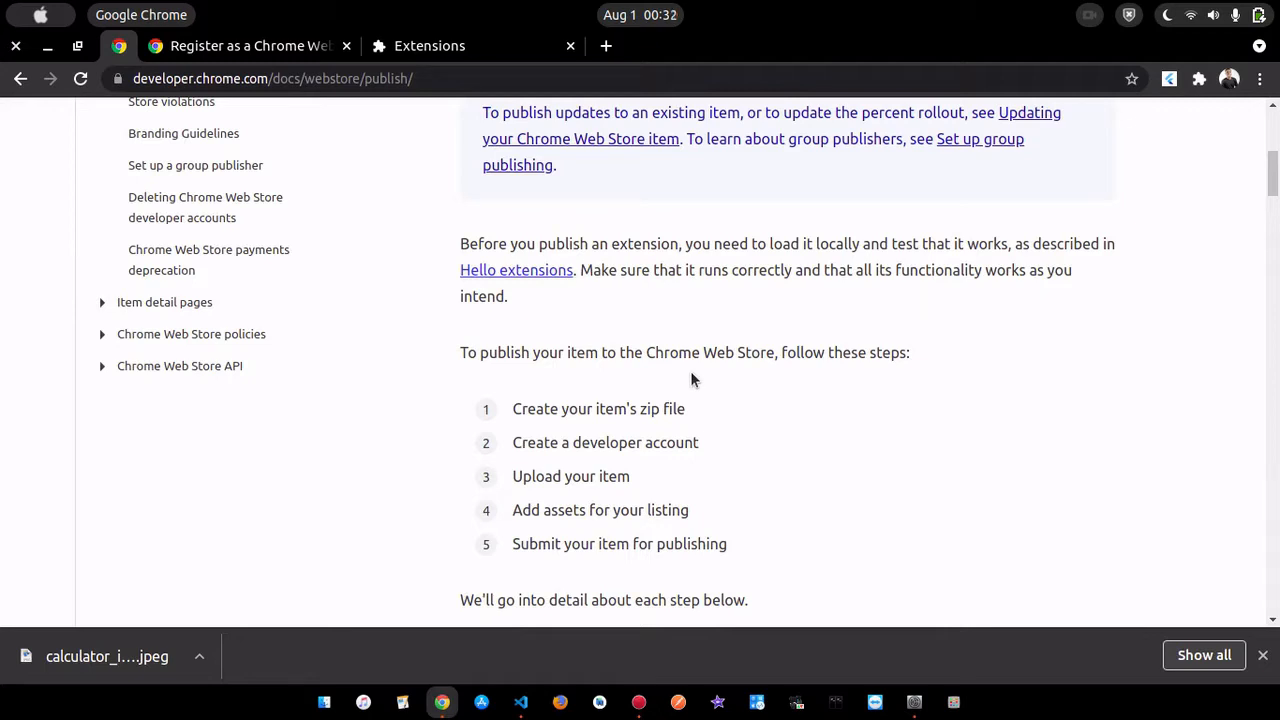
pyautogui.scroll(-2, 692, 379)
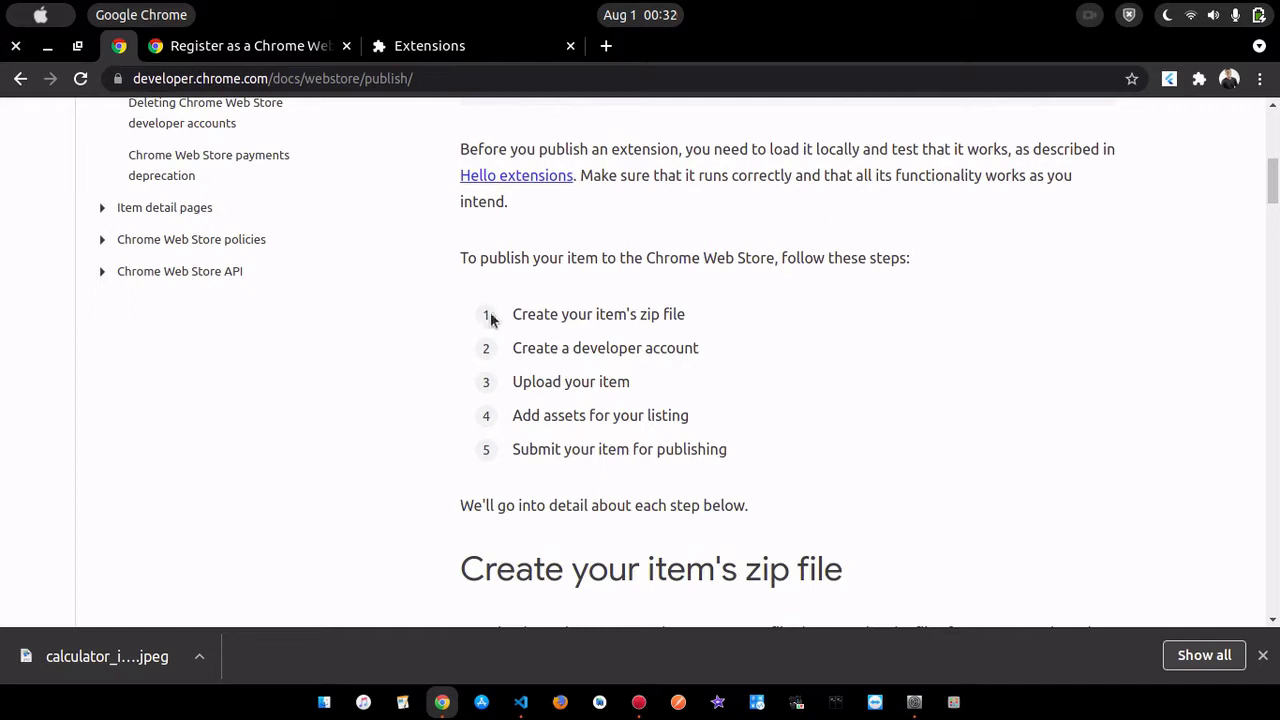
# - Highlight each of the five publishing steps in turn, from creating the zip file to submitting the item
pyautogui.moveTo(500, 314); pyautogui.dragTo(712, 322)
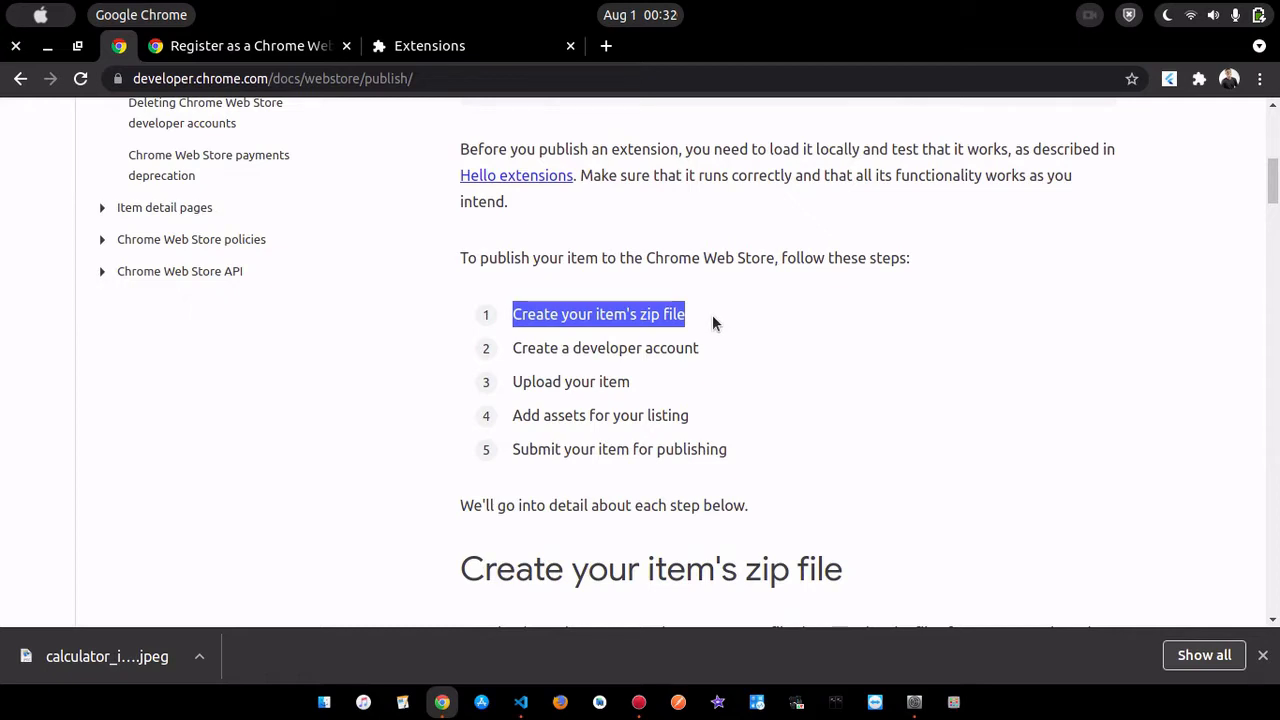
pyautogui.moveTo(713, 342); pyautogui.dragTo(502, 343)
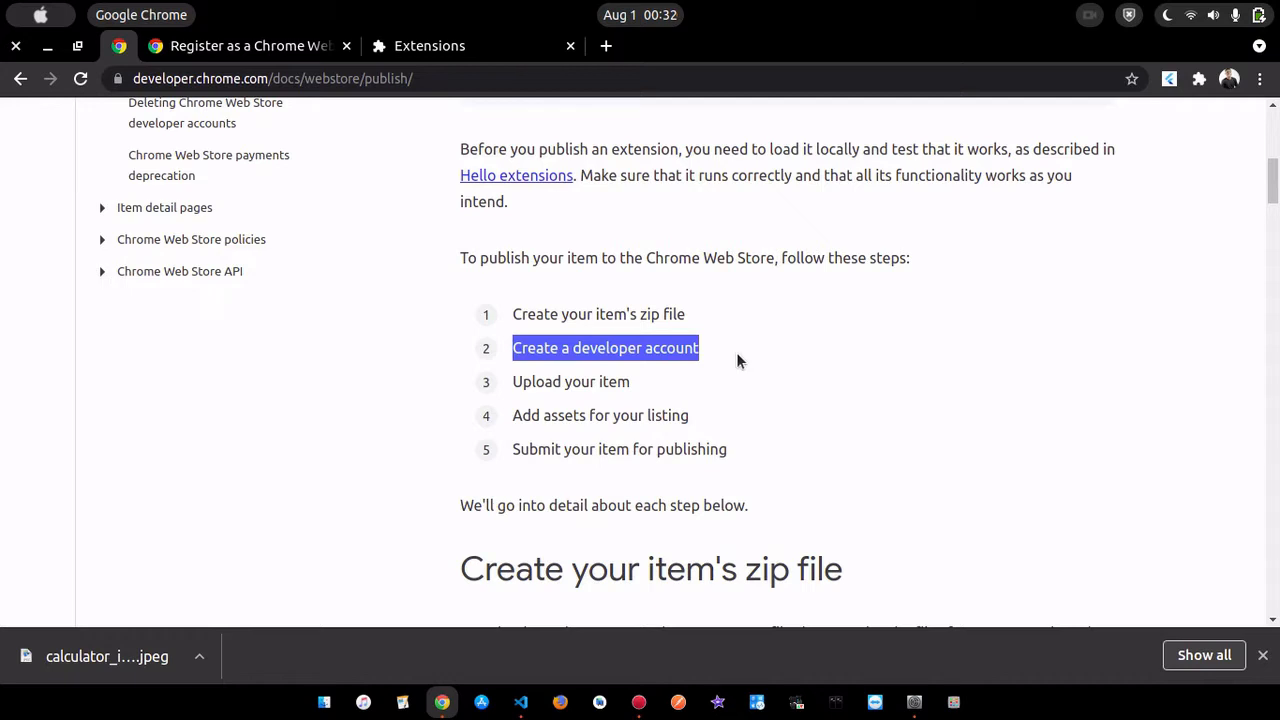
pyautogui.moveTo(630, 383); pyautogui.dragTo(511, 383)
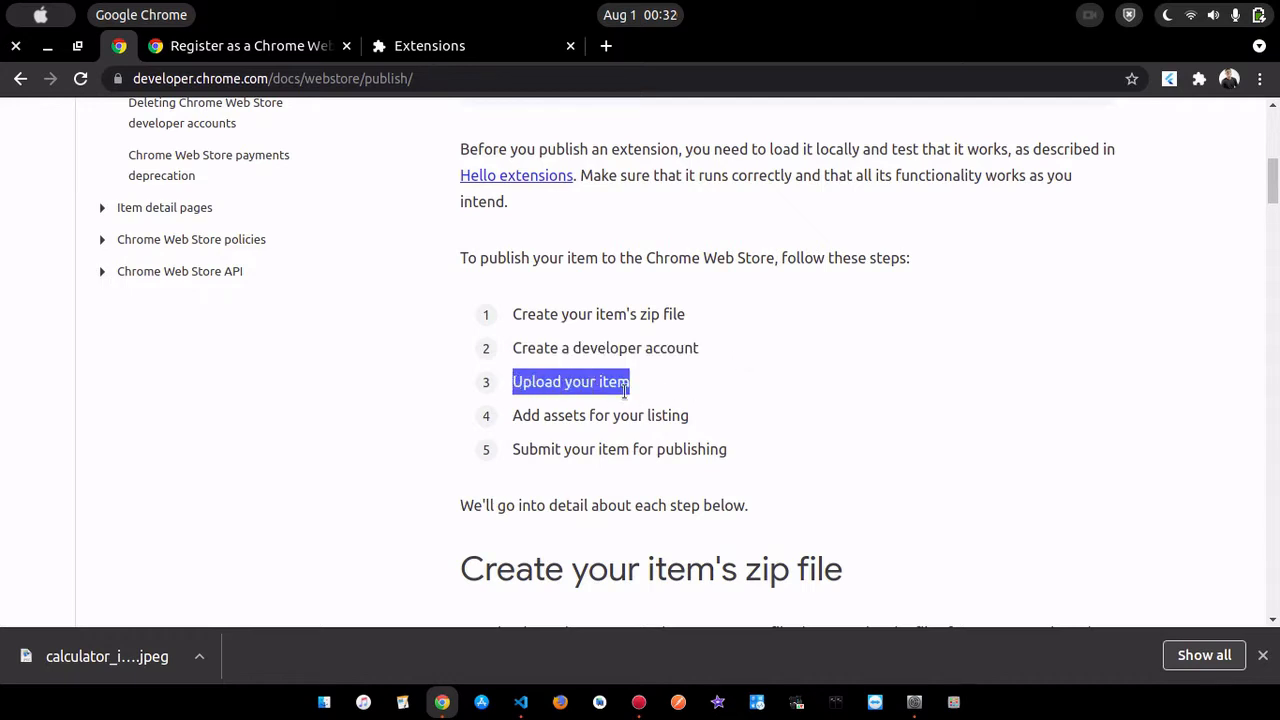
pyautogui.moveTo(719, 422); pyautogui.dragTo(510, 416)
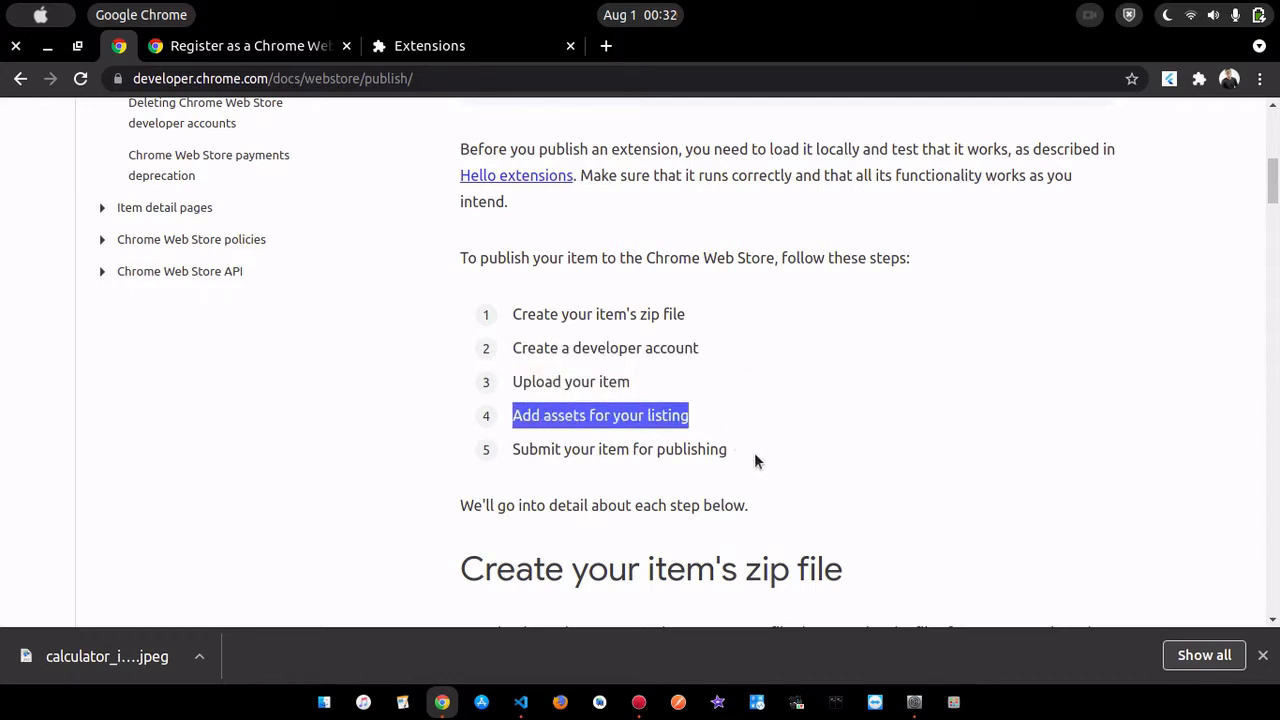
pyautogui.click(642, 467)
pyautogui.moveTo(728, 450); pyautogui.dragTo(512, 451)
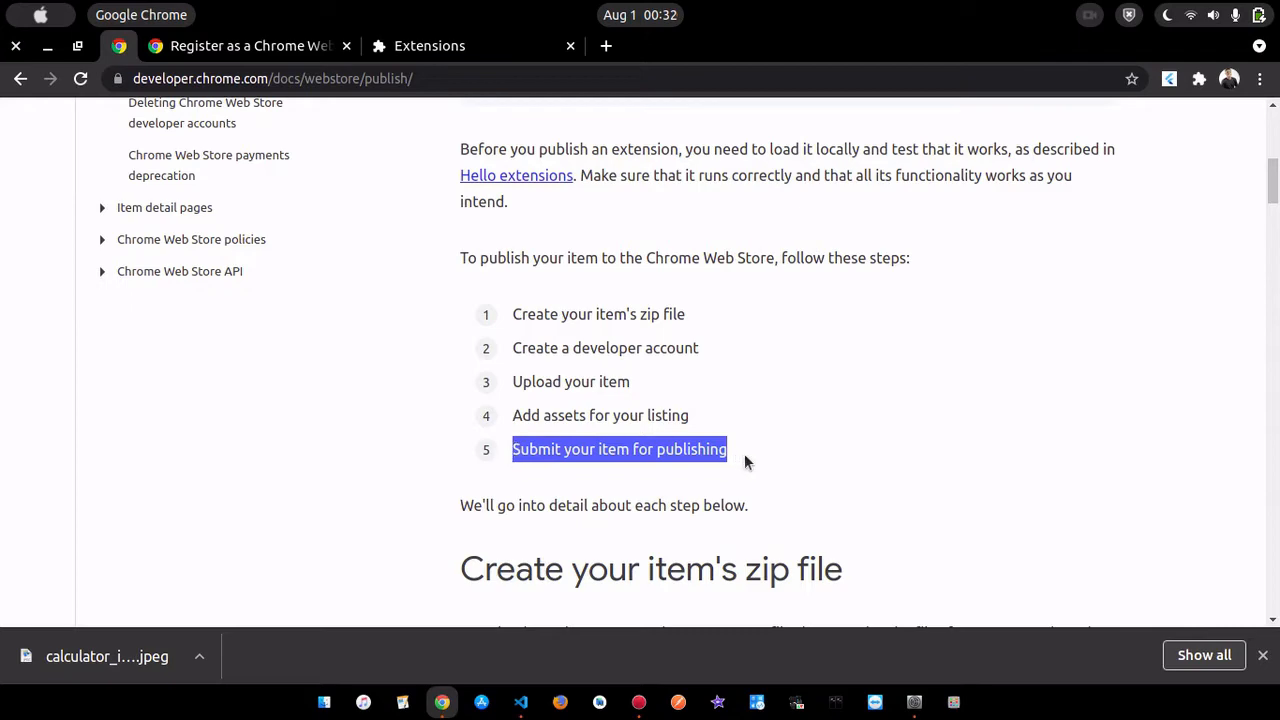
# - Examine the zip file and manifest field requirements, and reopen the Flutter Calculator extension
pyautogui.scroll(-2, 762, 458)
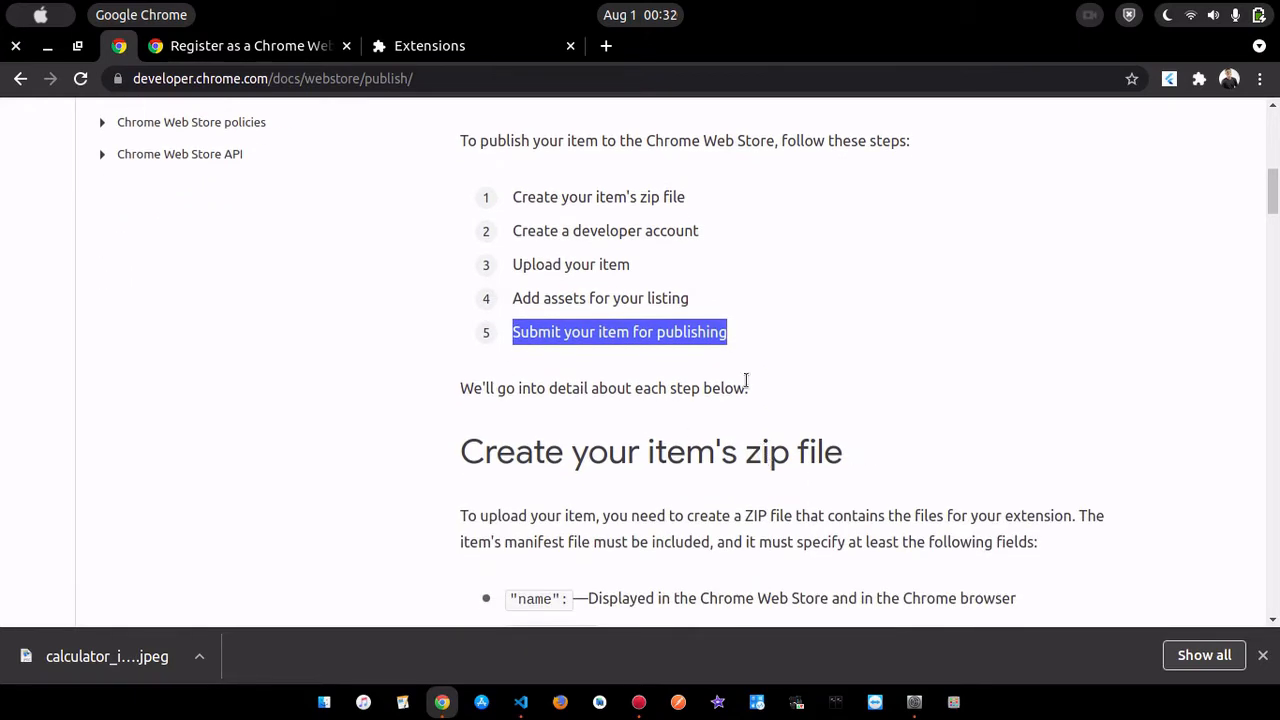
pyautogui.scroll(-1, 746, 376)
pyautogui.scroll(-1, 815, 383)
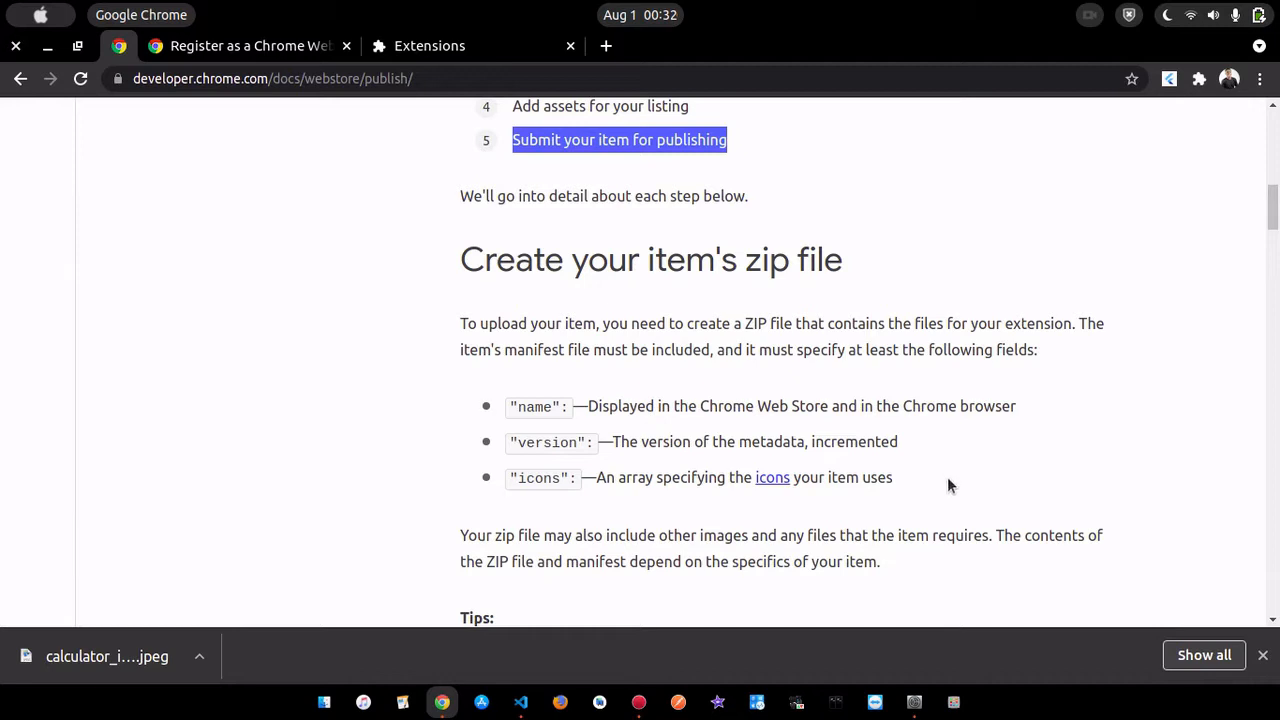
pyautogui.click(1169, 79)
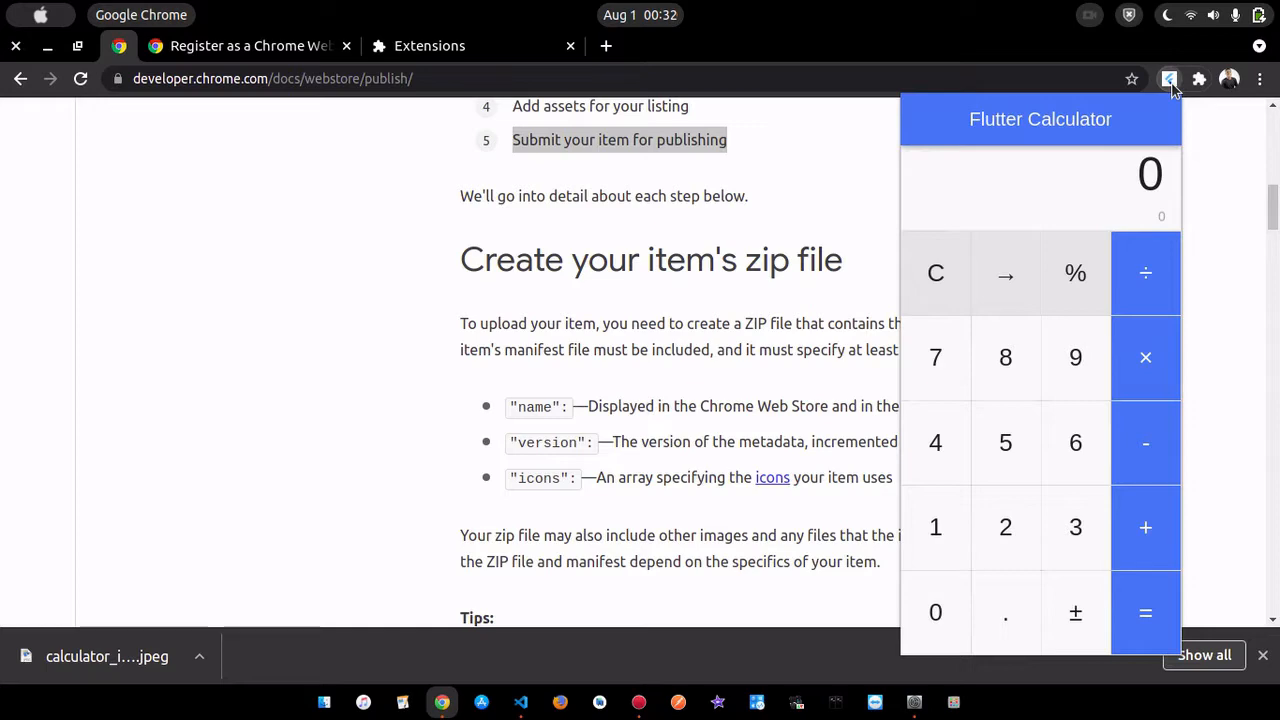
pyautogui.click(1172, 87)
pyautogui.click(1171, 85)
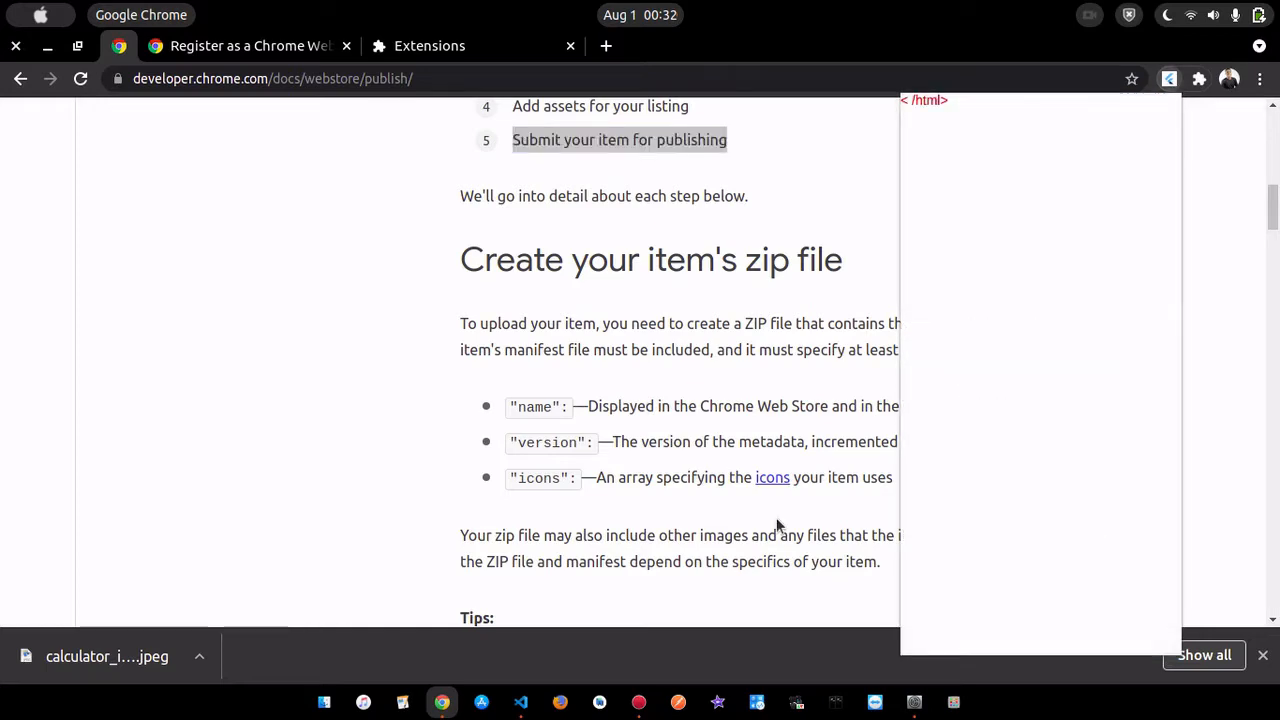
# - Switch to Visual Studio Code and run flutter build web --web-renderer html --csp in the flutter_calculator project
pyautogui.click(520, 705)
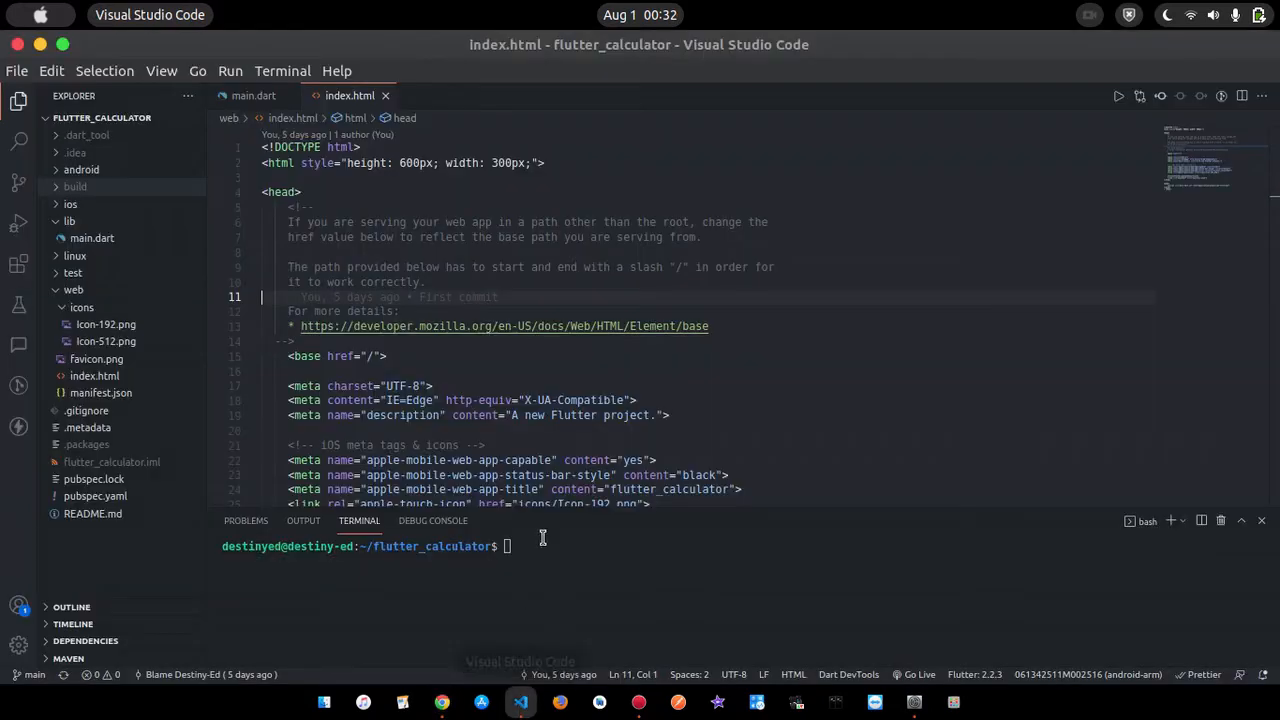
pyautogui.click(828, 367)
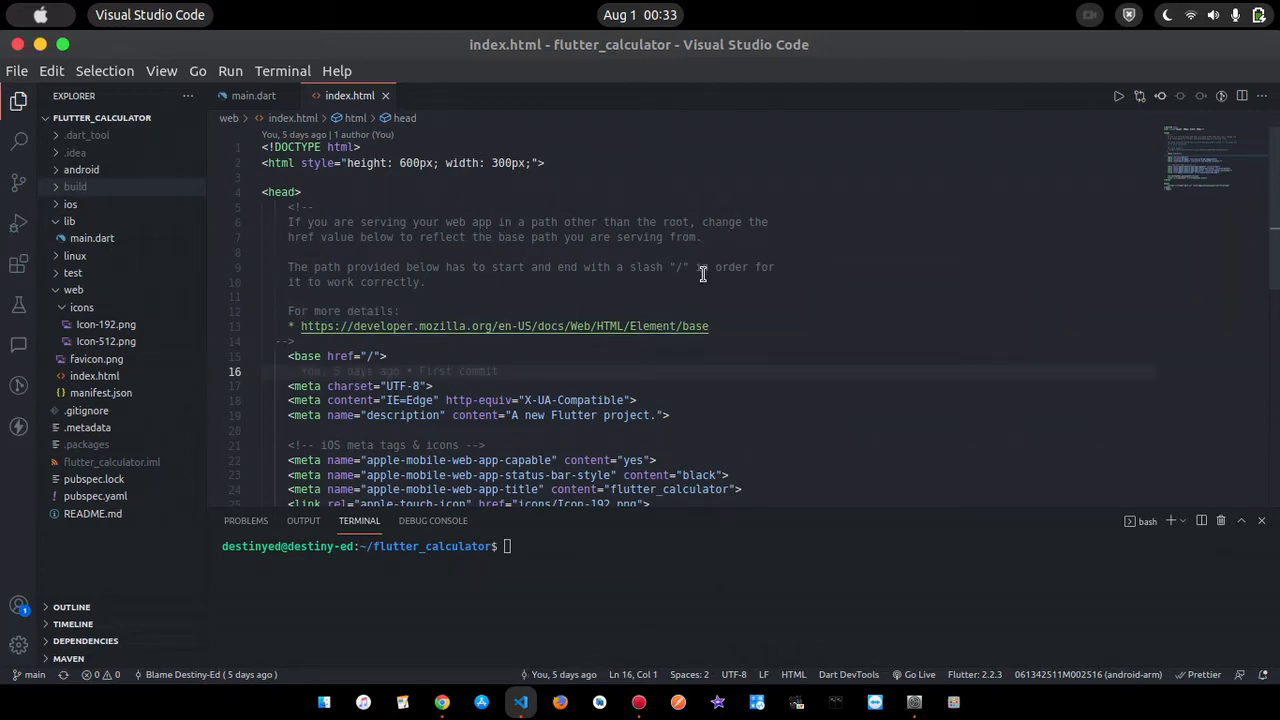
pyautogui.click(576, 548)
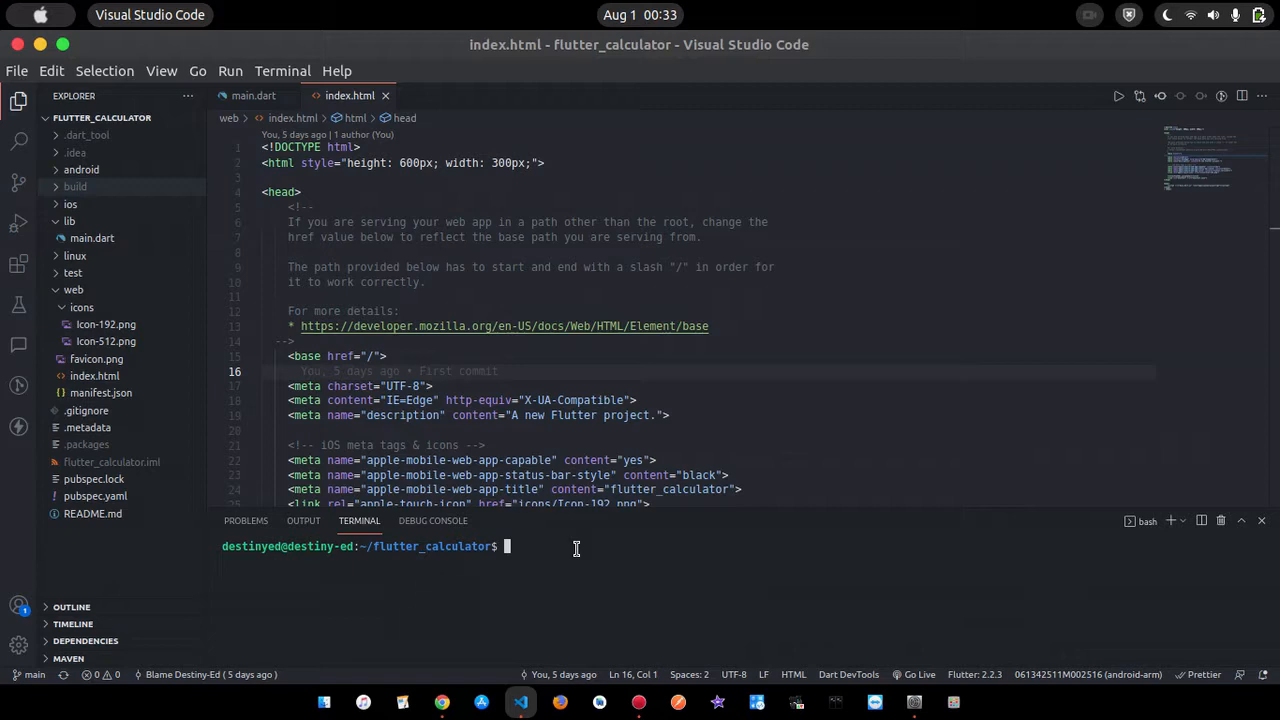
pyautogui.write('flutter build web --web')
pyautogui.press('BackSpace')
pyautogui.write('-renderer')
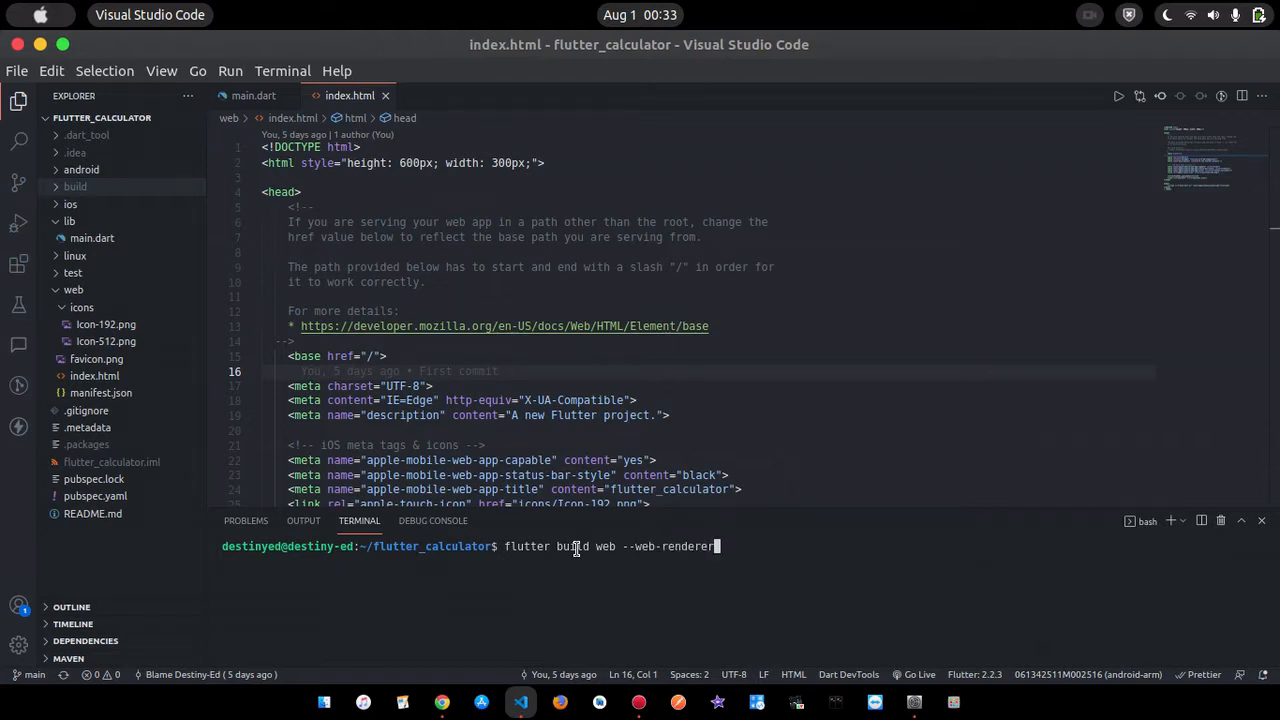
pyautogui.write(' html --csp')
pyautogui.press('Return')
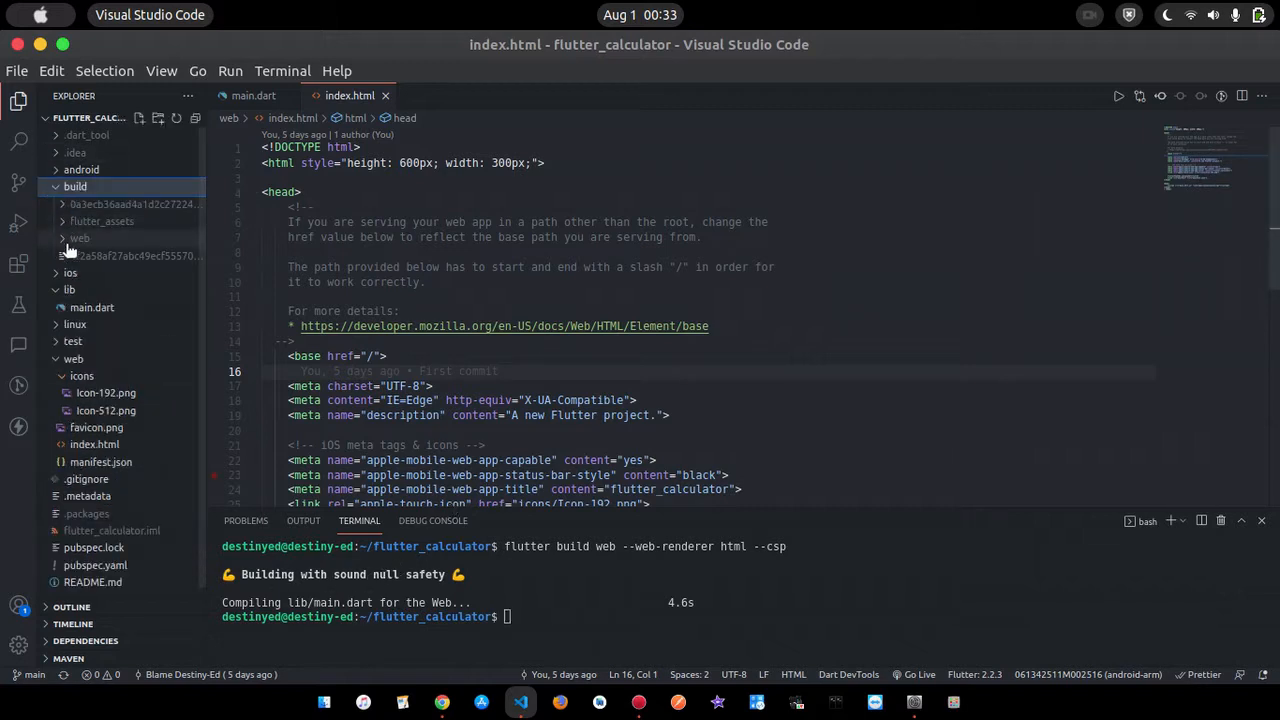
# - Show the project's build folder in the file manager and open manifest.json from its web subfolder
pyautogui.click(62, 240)
pyautogui.click(76, 187)
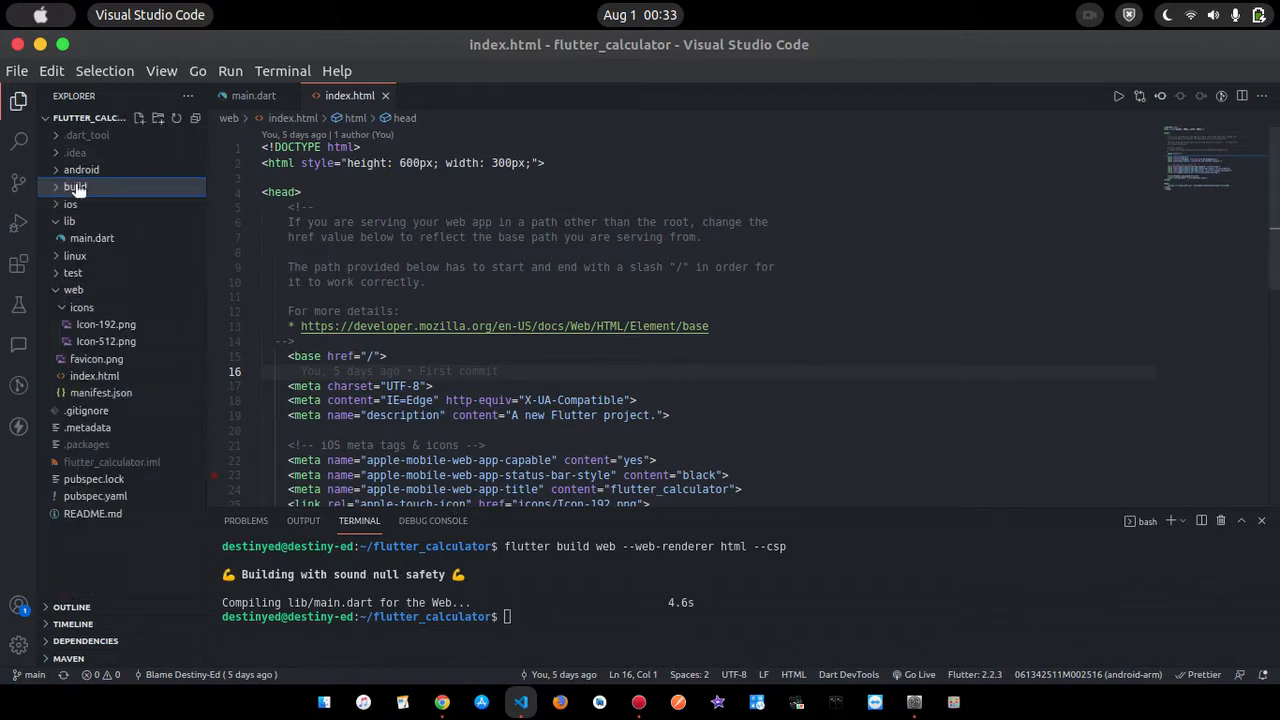
pyautogui.rightClick(89, 189)
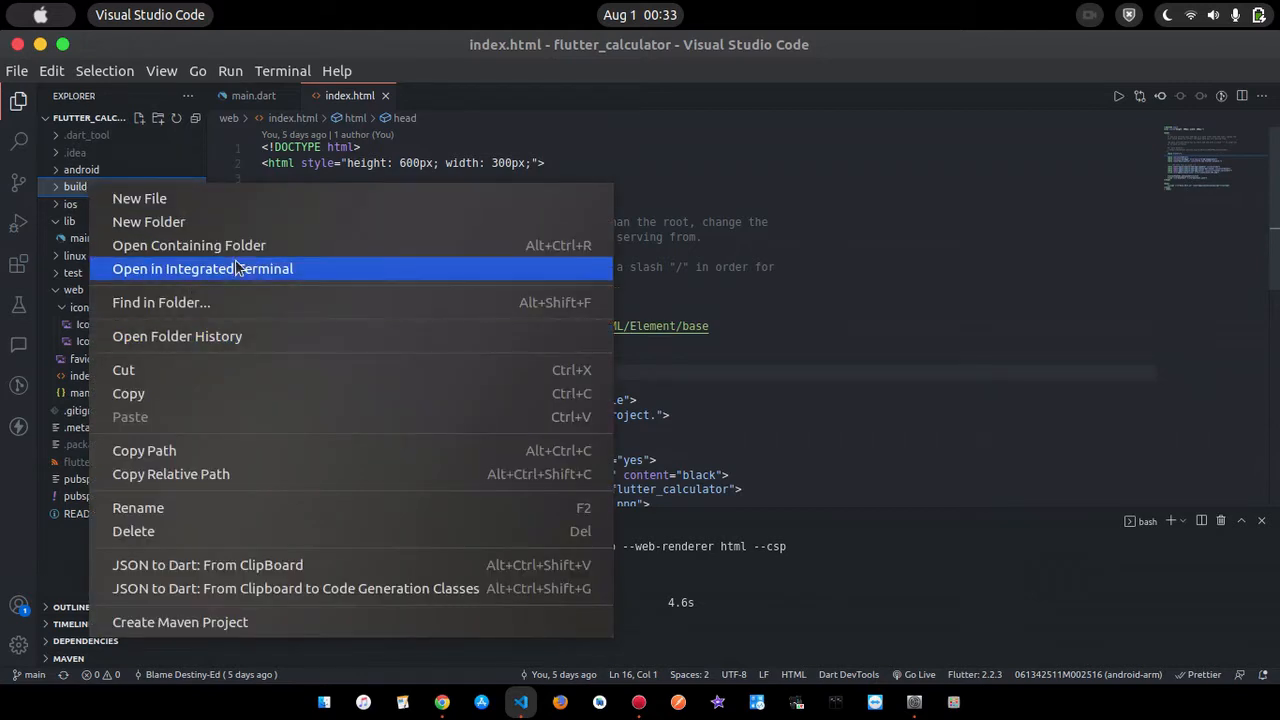
pyautogui.click(258, 246)
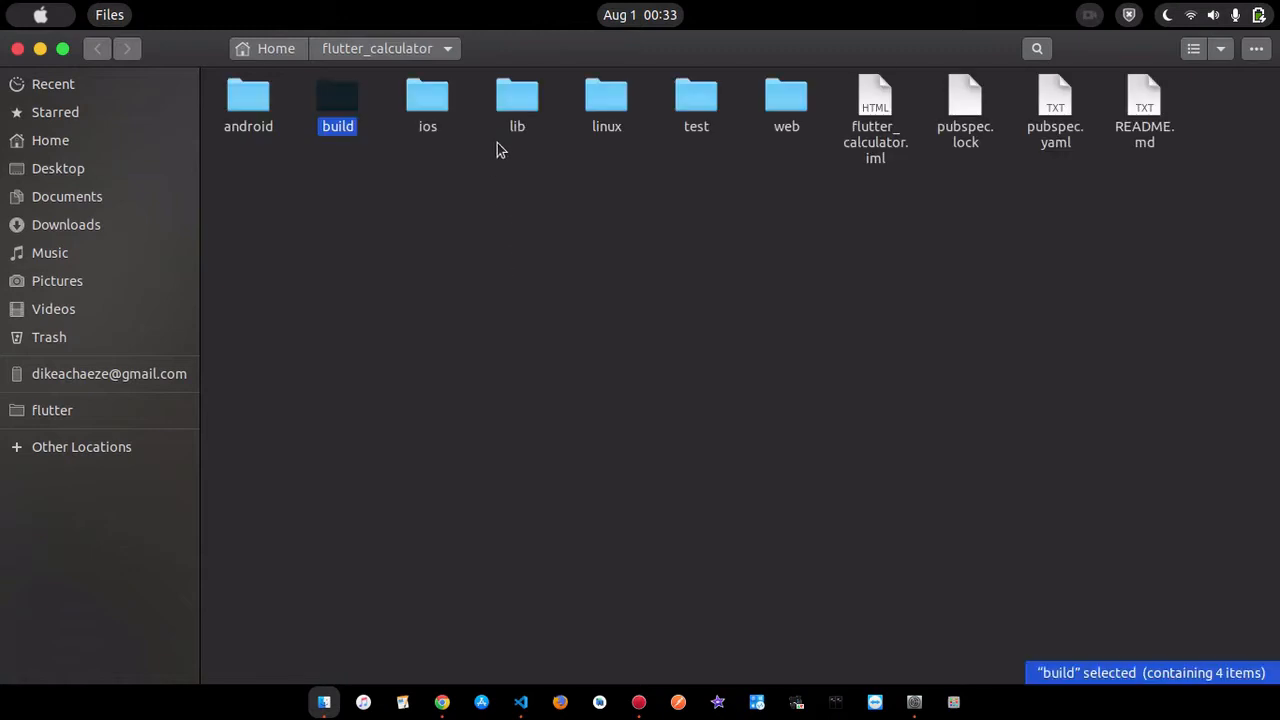
pyautogui.click(514, 329)
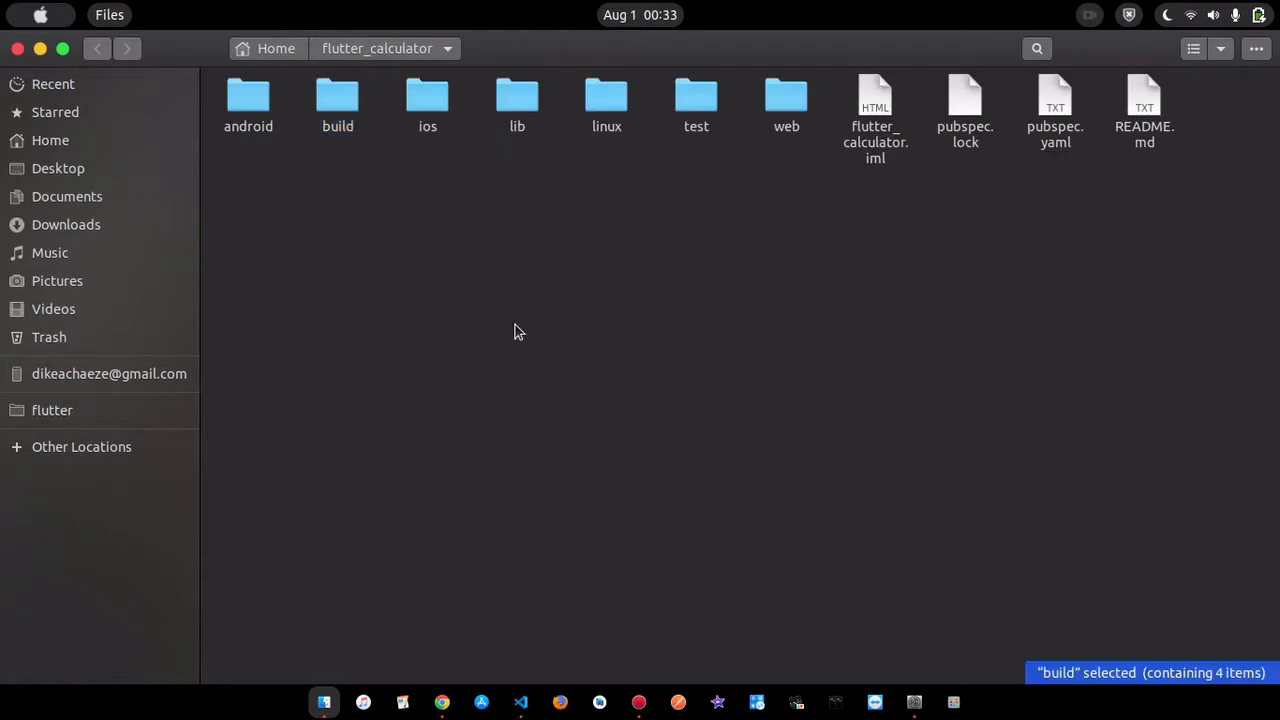
pyautogui.doubleClick(346, 97)
pyautogui.click(491, 100)
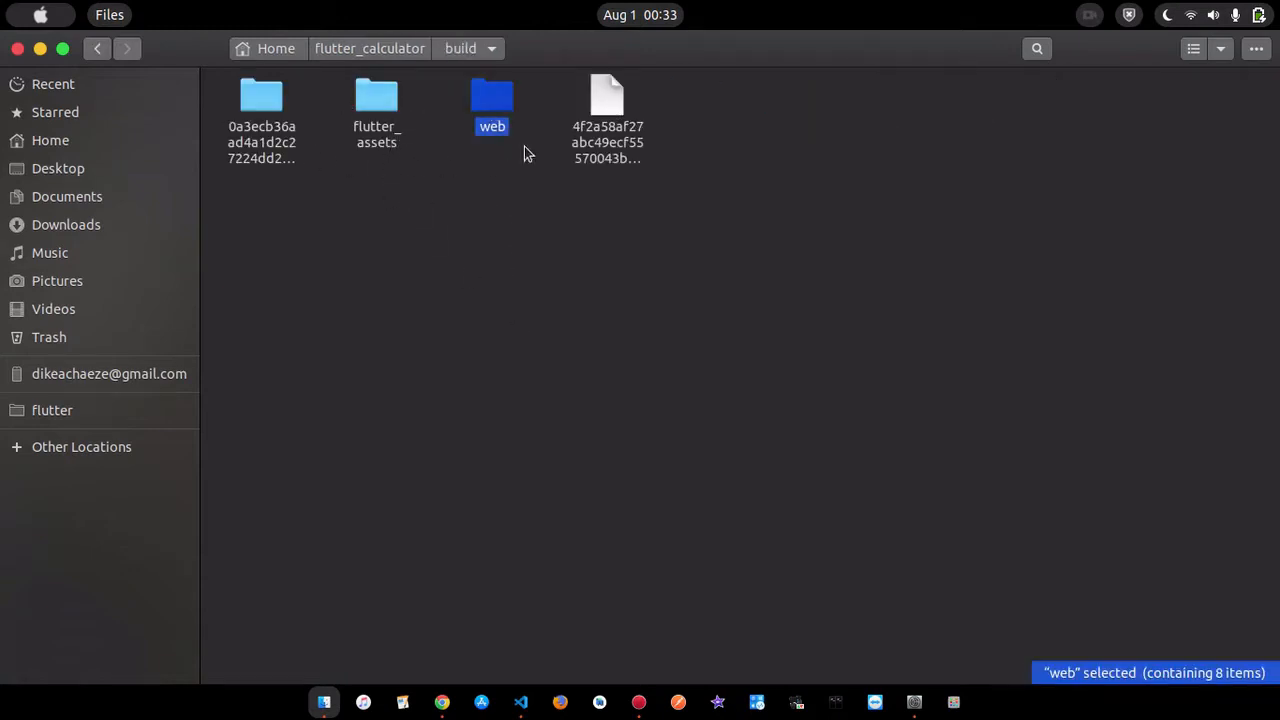
pyautogui.doubleClick(495, 105)
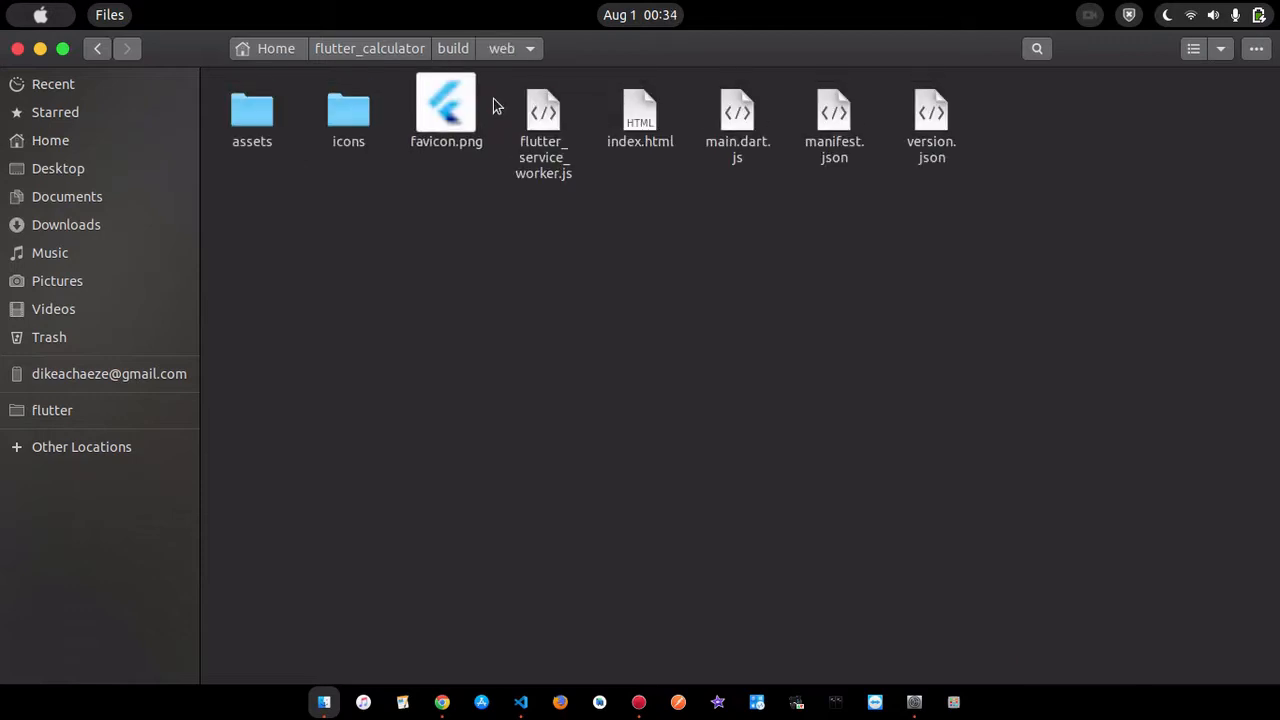
pyautogui.doubleClick(836, 120)
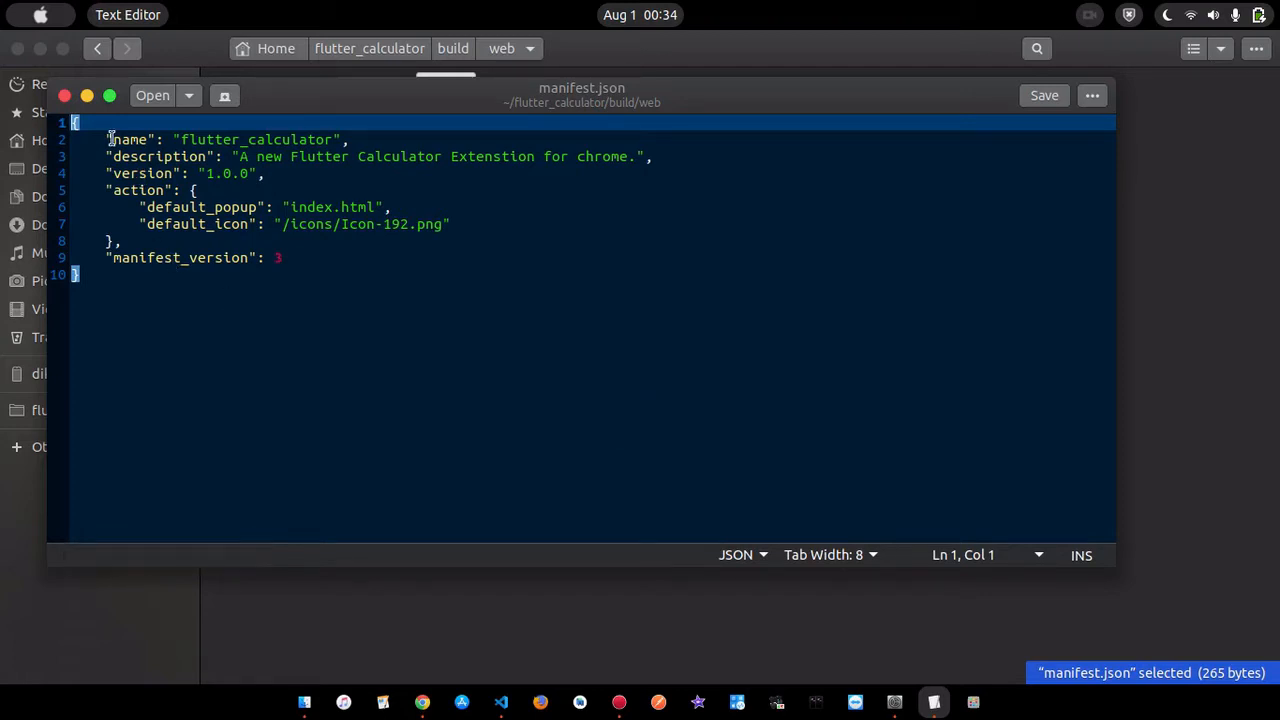
# - Highlight the name, description and version fields in the built manifest.json, and open the source web/manifest.json in Visual Studio Code
pyautogui.moveTo(97, 140); pyautogui.dragTo(310, 258)
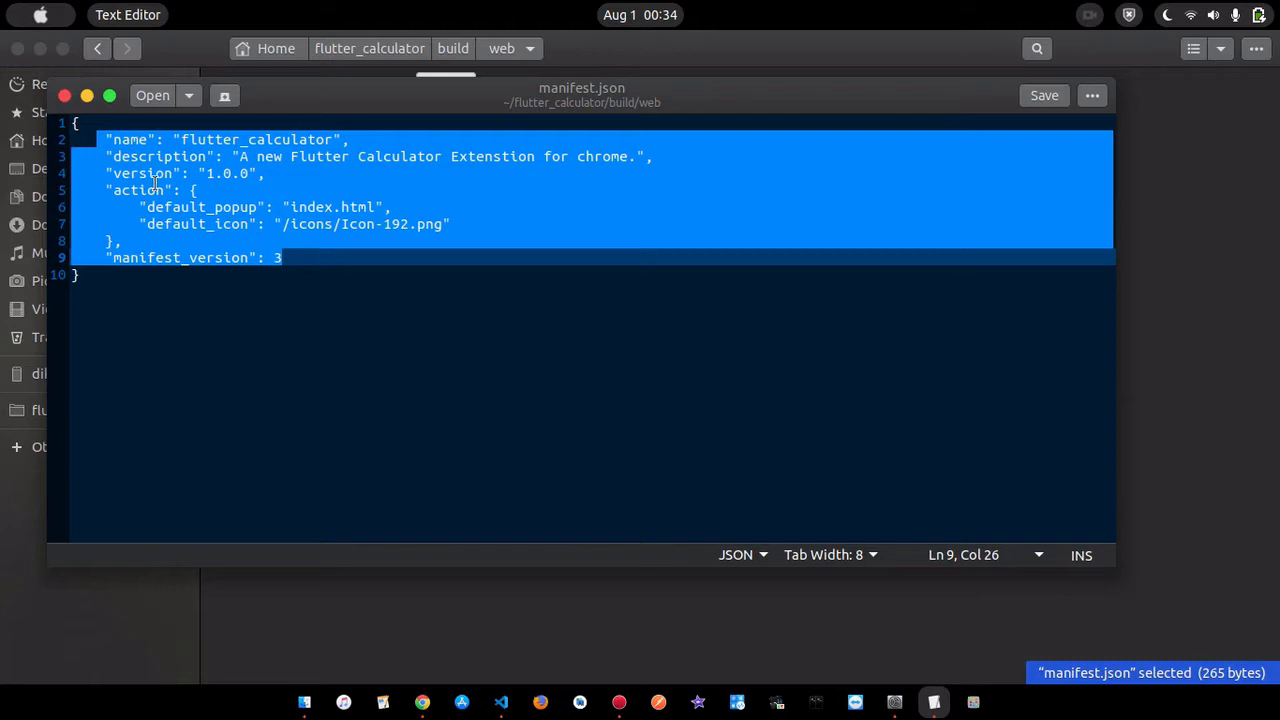
pyautogui.click(266, 191)
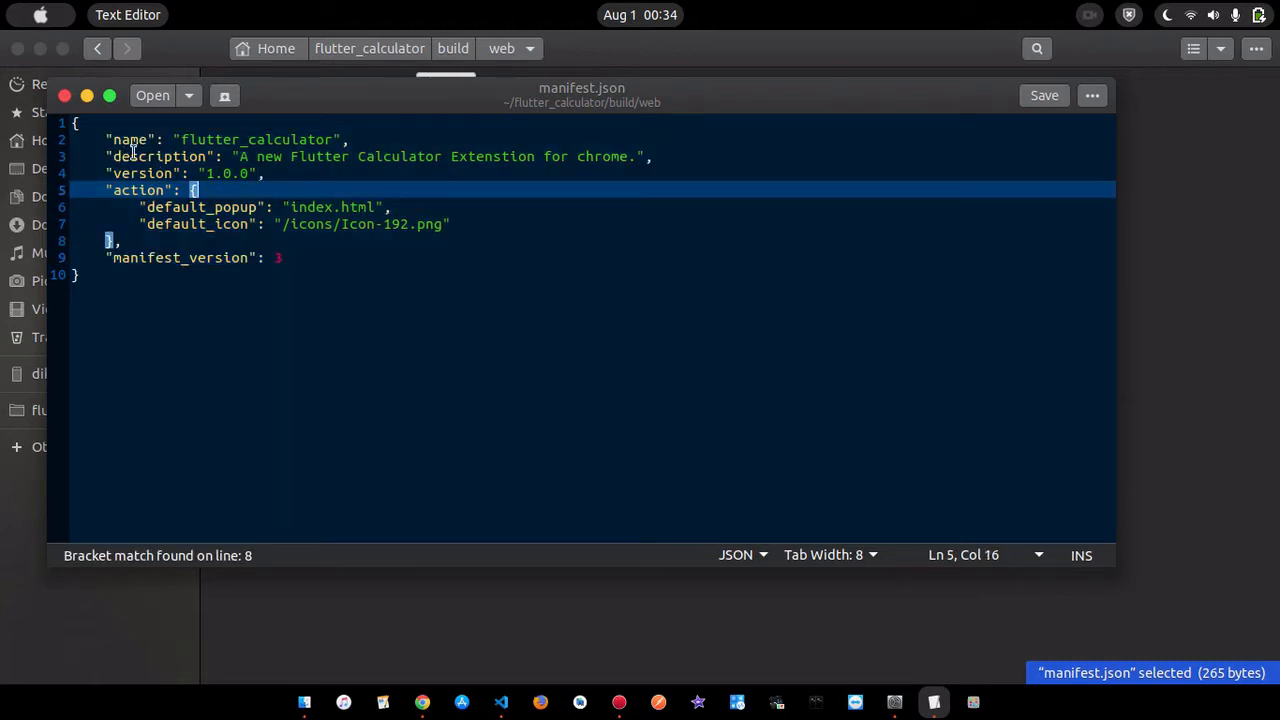
pyautogui.moveTo(106, 151); pyautogui.dragTo(602, 171)
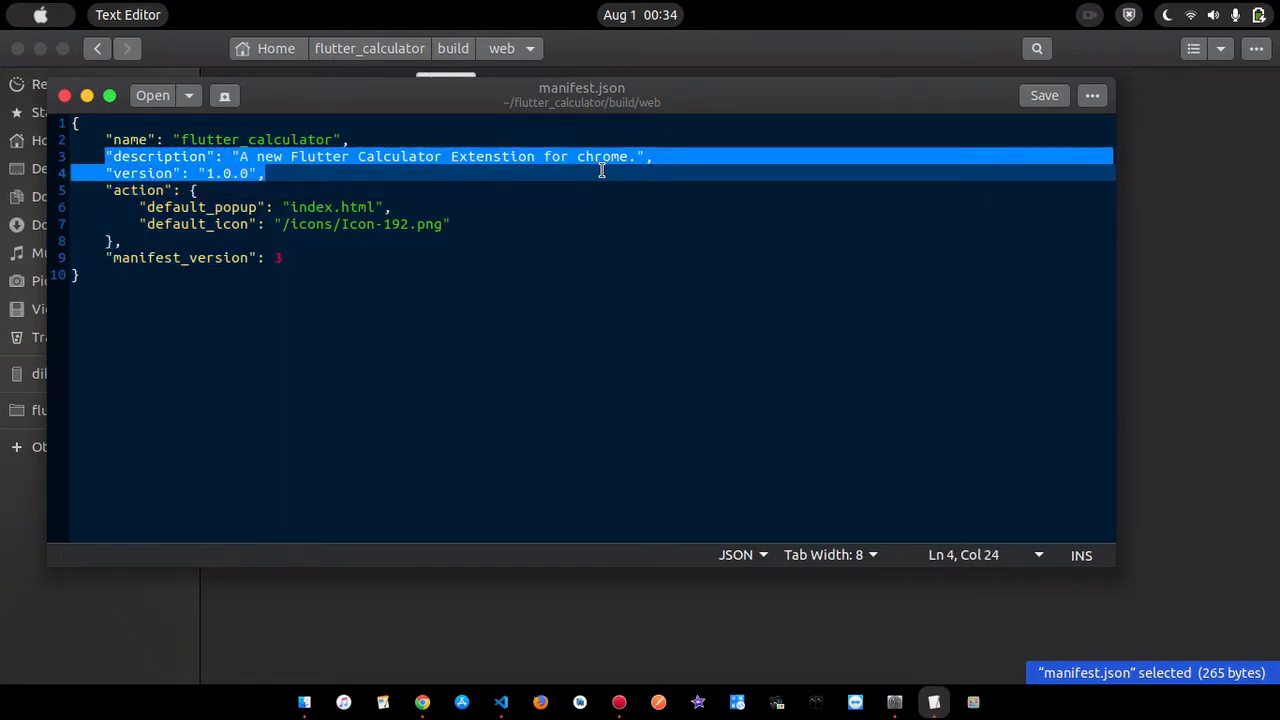
pyautogui.click(405, 140)
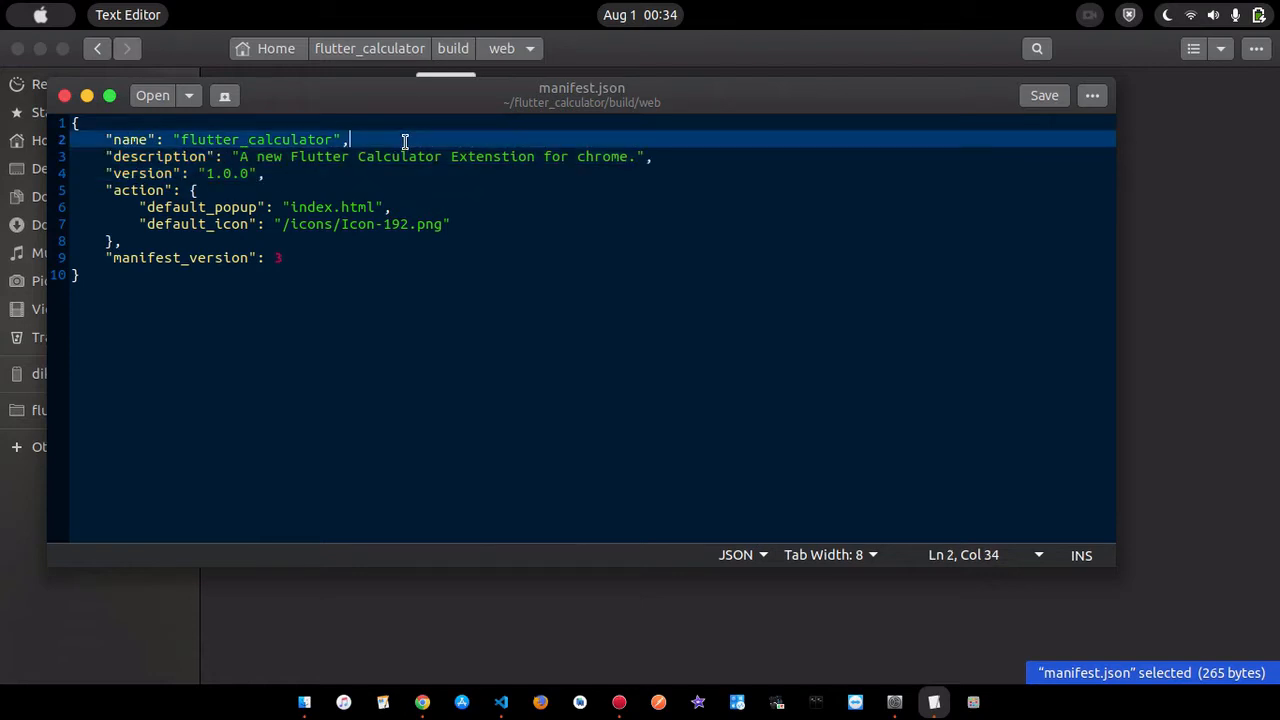
pyautogui.click(501, 702)
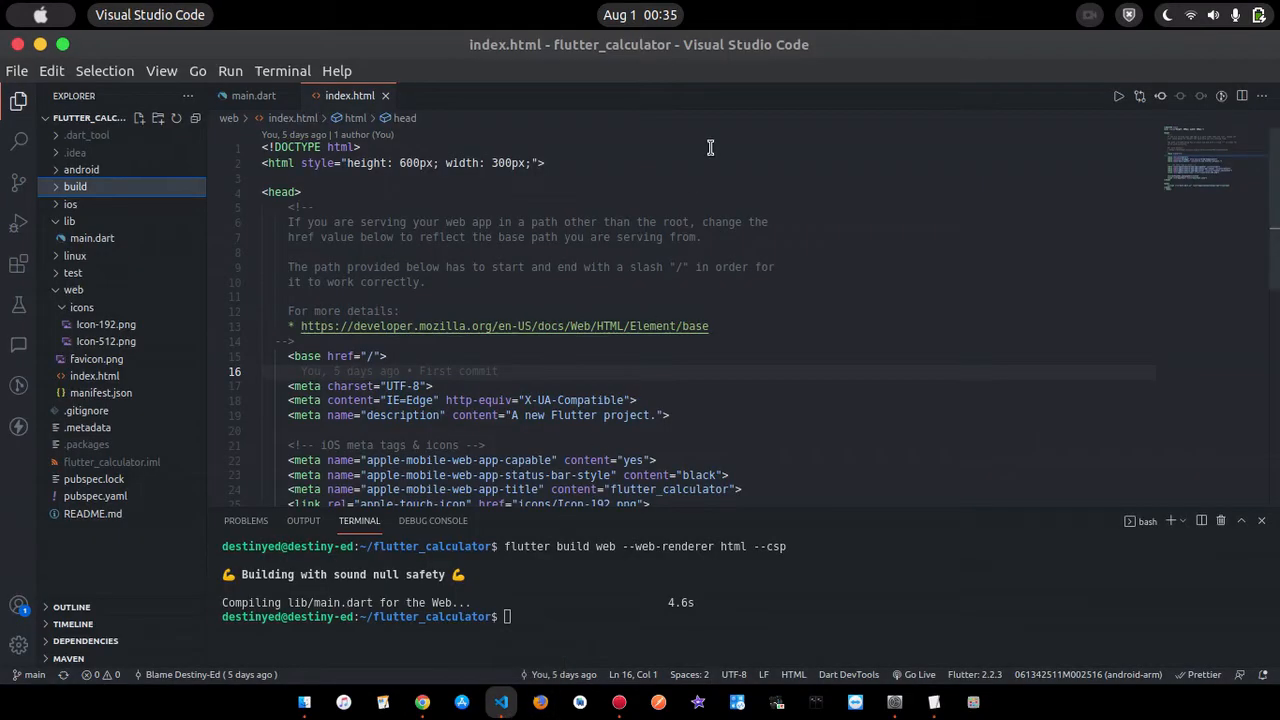
pyautogui.click(124, 394)
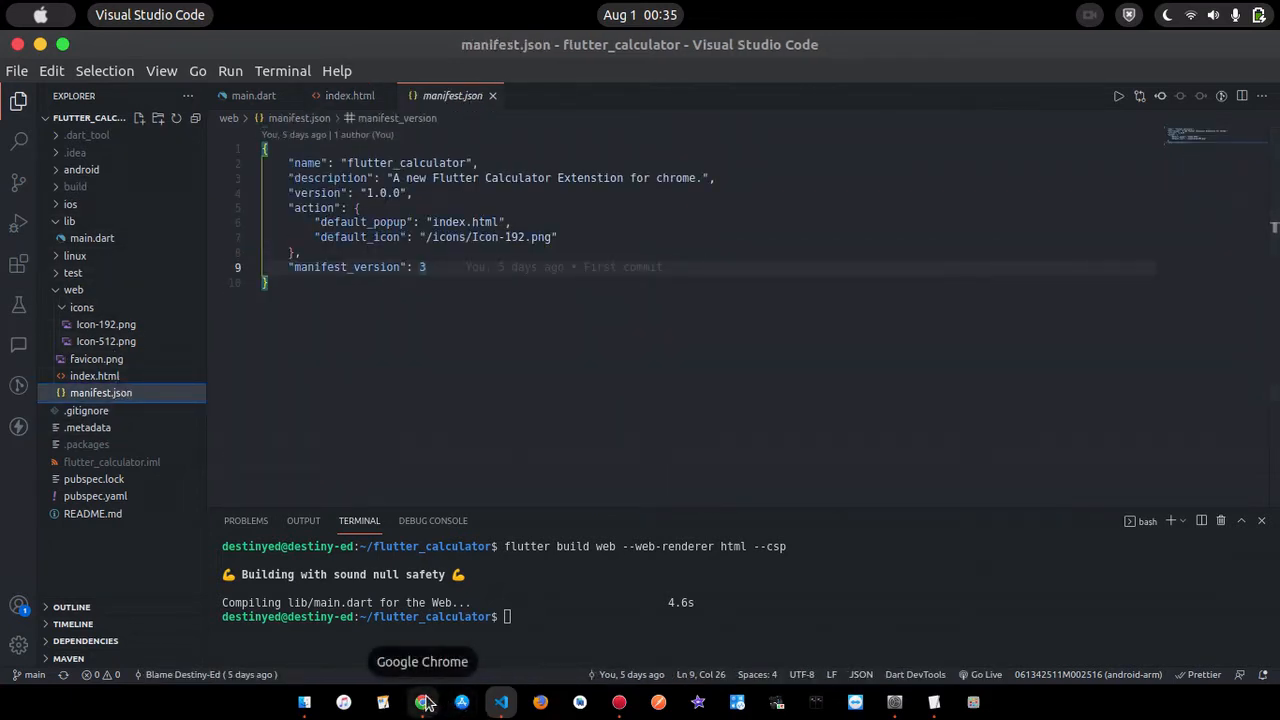
# - Return to the file manager, open a terminal in the flutter_calculator build folder and list its contents with ls
pyautogui.click(305, 703)
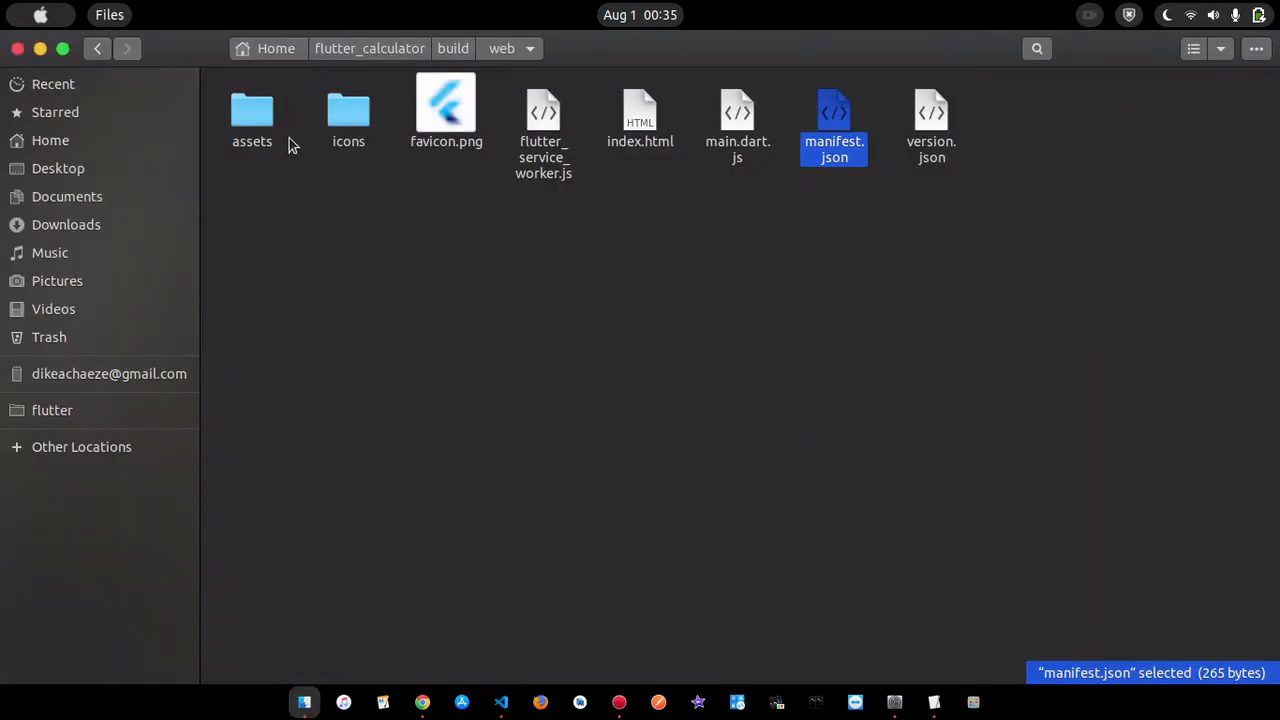
pyautogui.click(99, 52)
pyautogui.click(522, 286)
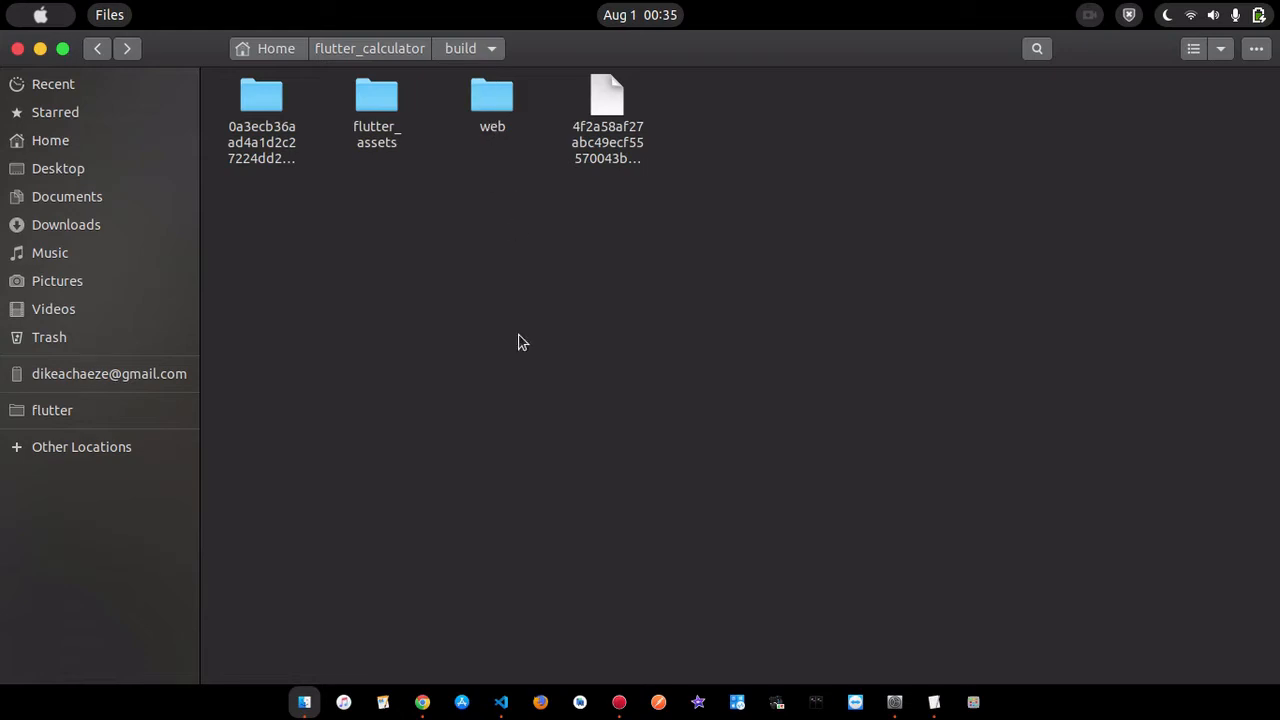
pyautogui.click(491, 96)
pyautogui.rightClick(491, 97)
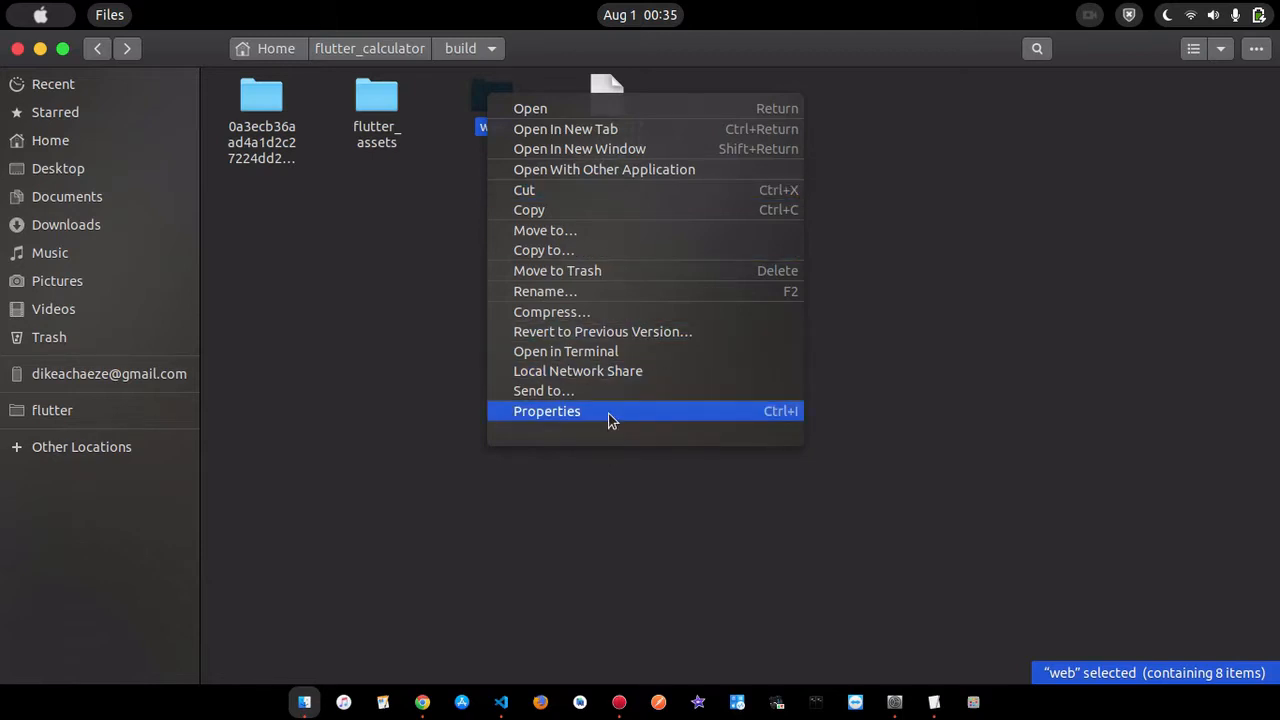
pyautogui.click(304, 310)
pyautogui.rightClick(304, 310)
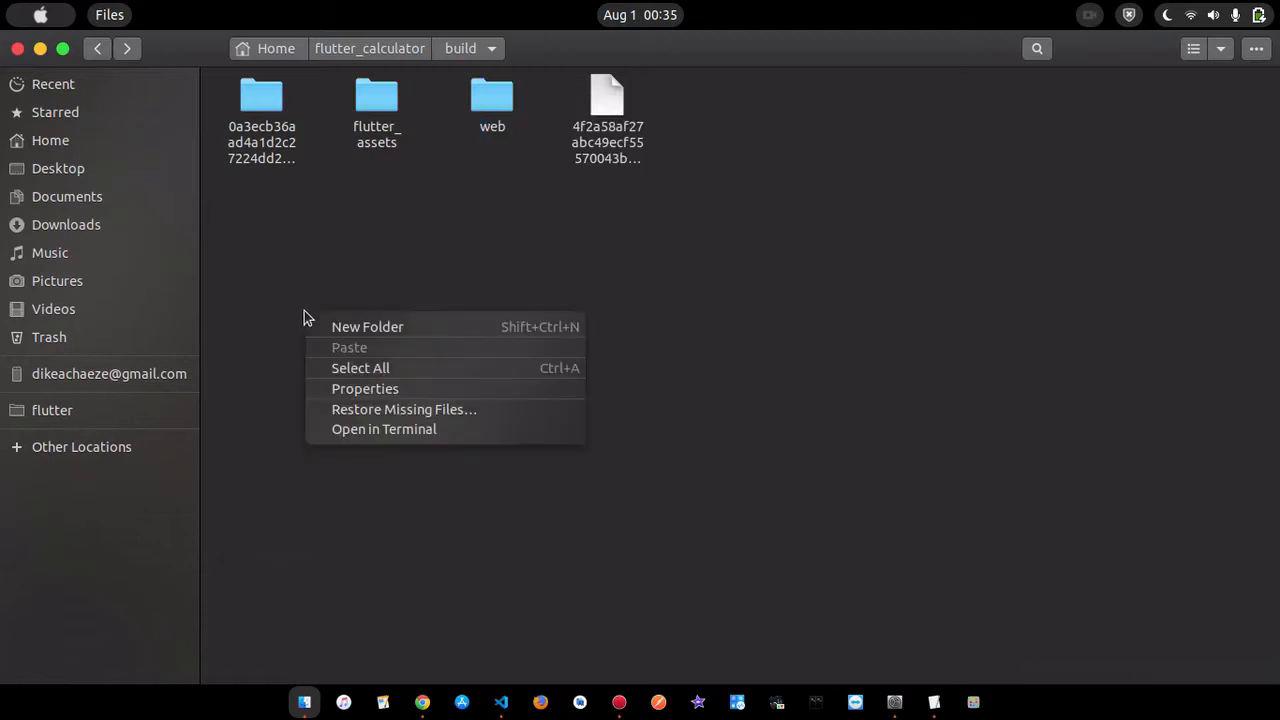
pyautogui.click(420, 429)
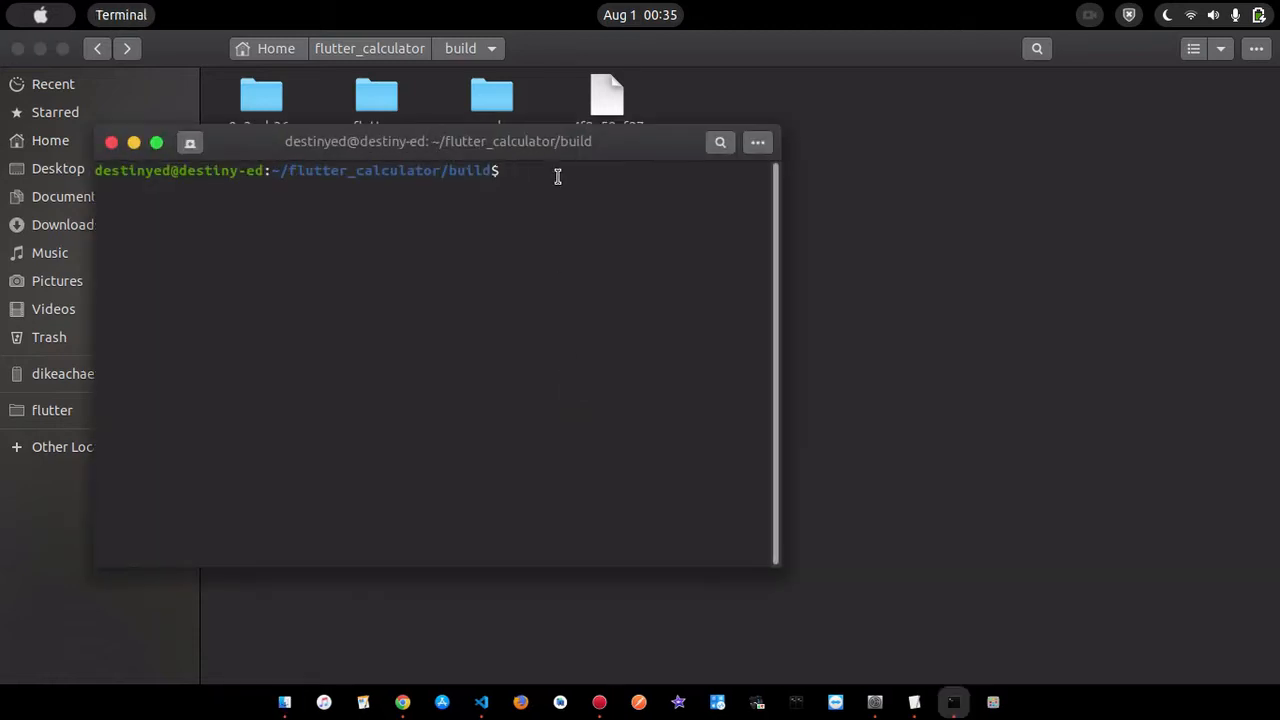
pyautogui.write('ls')
pyautogui.press('Return')
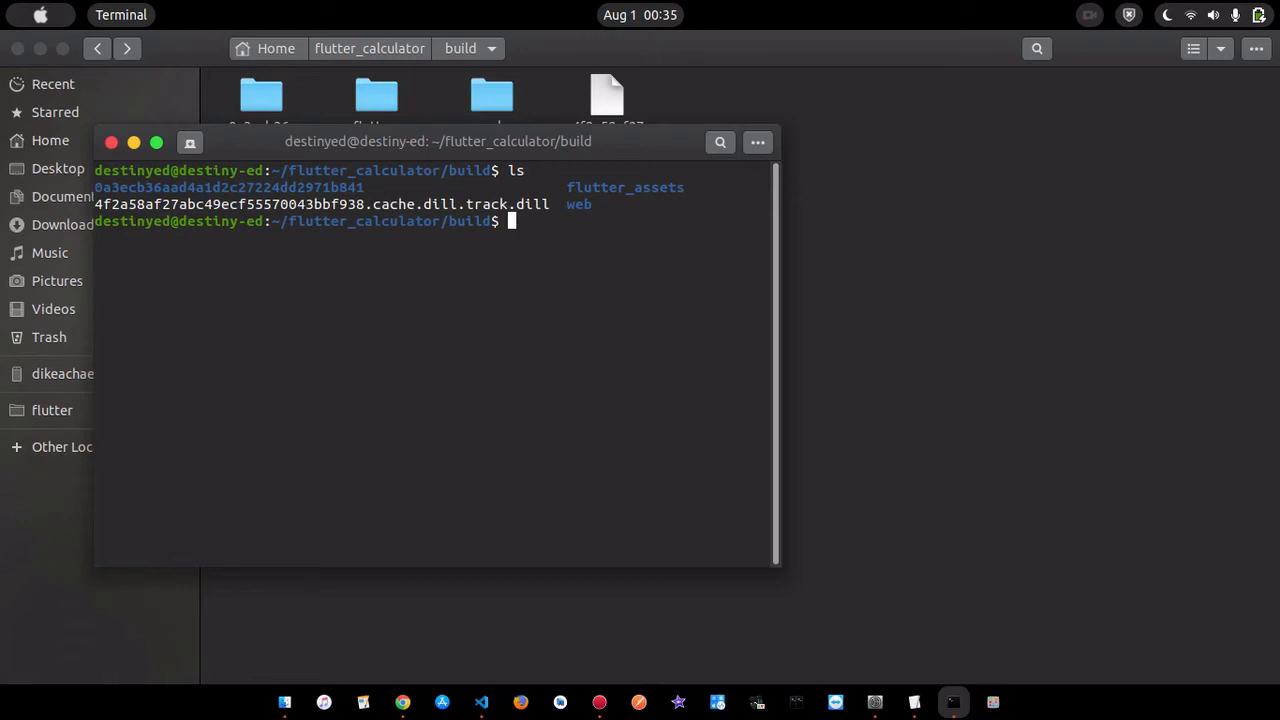
pyautogui.doubleClick(580, 205)
pyautogui.click(573, 220)
pyautogui.write('zip')
pyautogui.write(' -r')
pyautogui.write('web')
pyautogui.write(' wb')
# - Try to archive the web folder by running zip -i web web.zip
pyautogui.press('BackSpace')
pyautogui.press('BackSpace')
pyautogui.press('BackSpace')
pyautogui.write('.')
pyautogui.write(' web.j')
pyautogui.press('BackSpace')
pyautogui.write('zip')
pyautogui.press('Return')
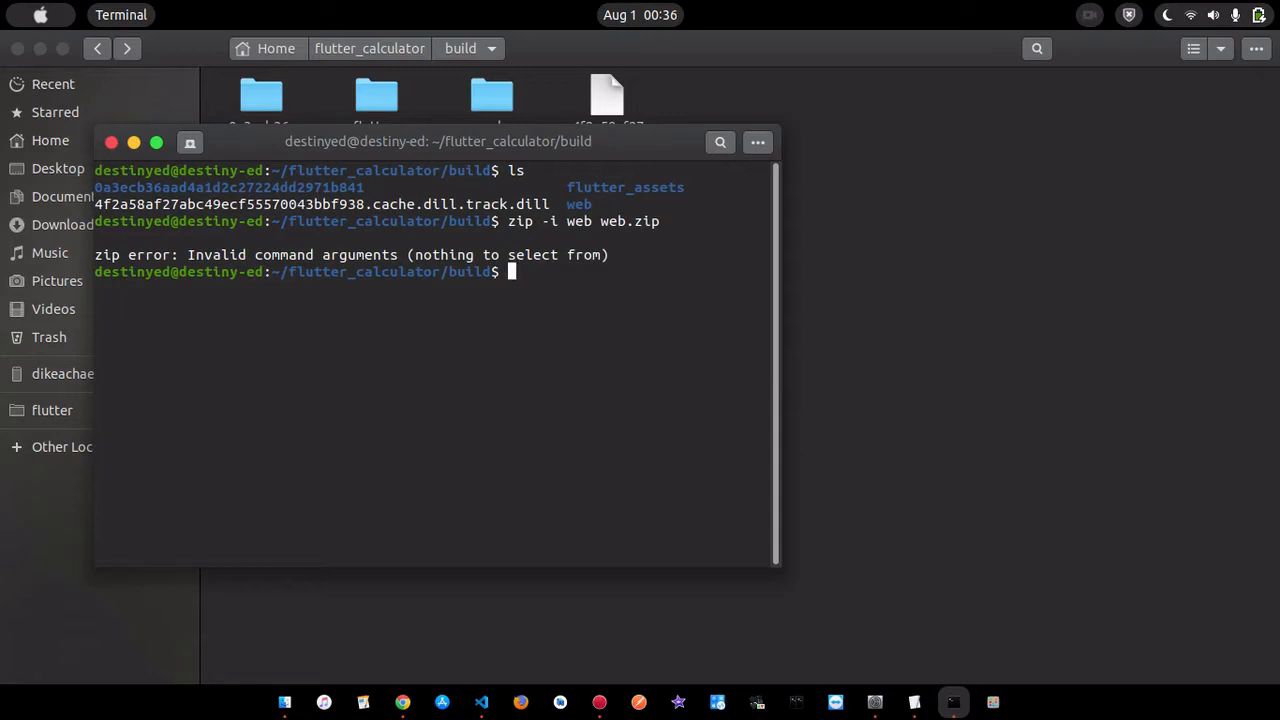
pyautogui.write('zip -r wb')
# - Try to archive the web folder recursively by running zip -r web web.zip
pyautogui.press('BackSpace')
pyautogui.write('eb wbe')
pyautogui.press('BackSpace')
pyautogui.press('BackSpace')
pyautogui.write('e')
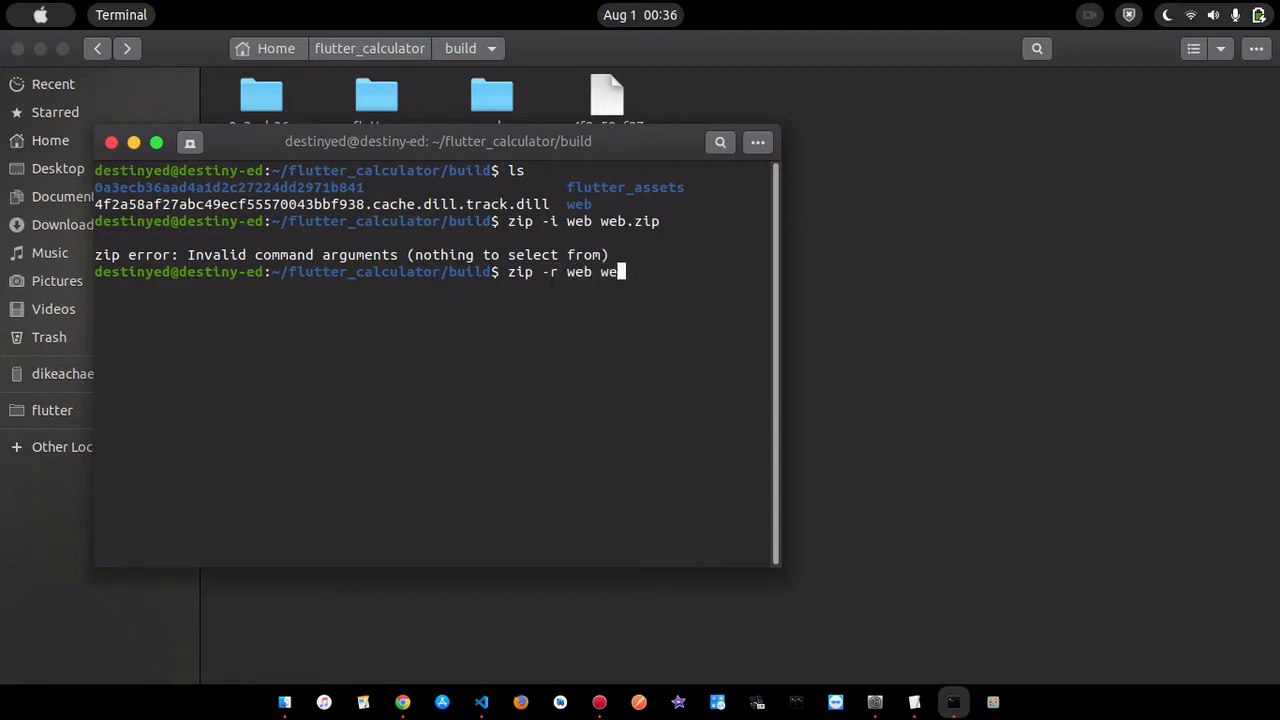
pyautogui.write('b.zip')
pyautogui.press('Return')
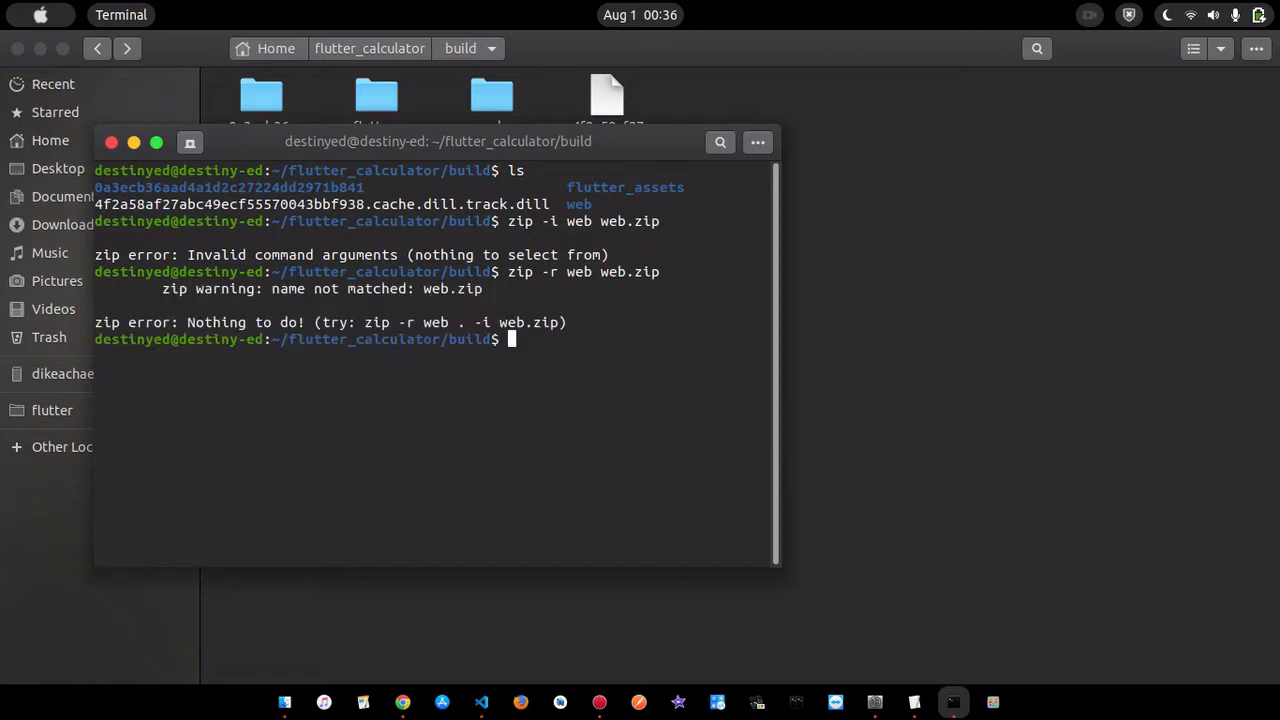
# - Compress the web folder into web.zip by running zip -r web.zip web in the build folder
pyautogui.write('zip -r')
pyautogui.press('BackSpace')
pyautogui.press('BackSpace')
pyautogui.write('-r web.zip wbe')
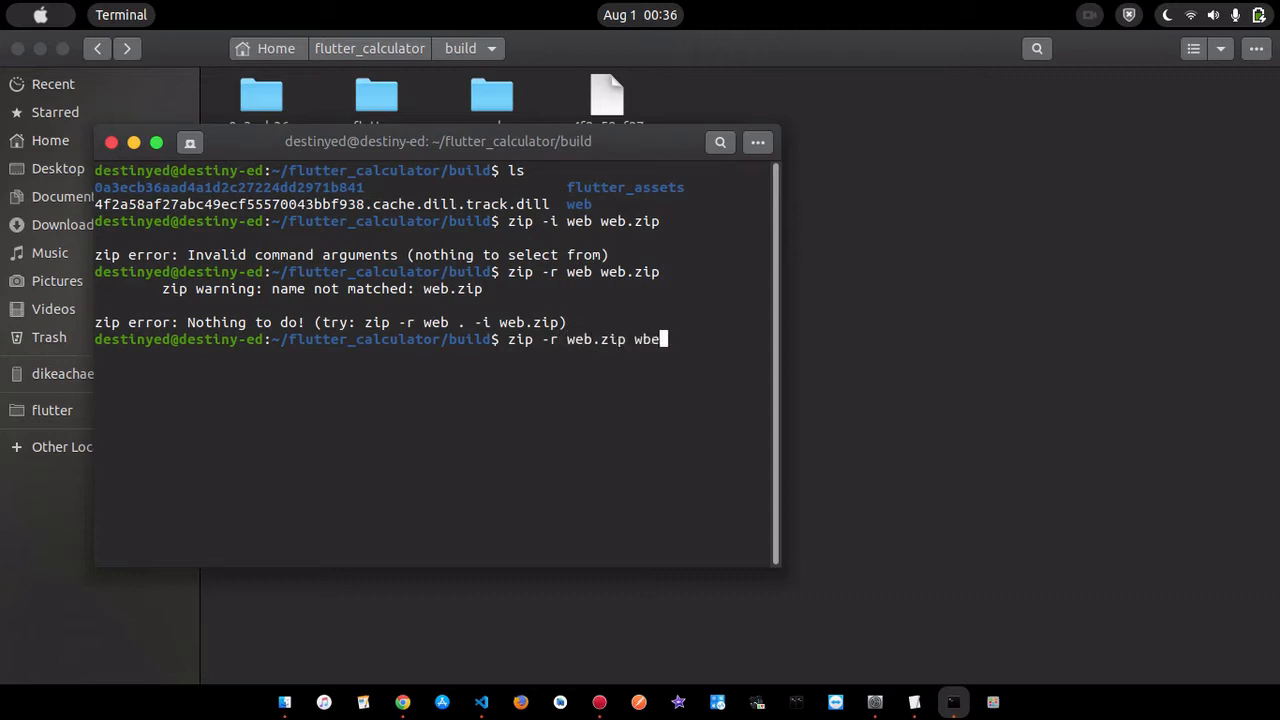
pyautogui.press('BackSpace')
pyautogui.press('BackSpace')
pyautogui.write('eb')
pyautogui.press('Return')
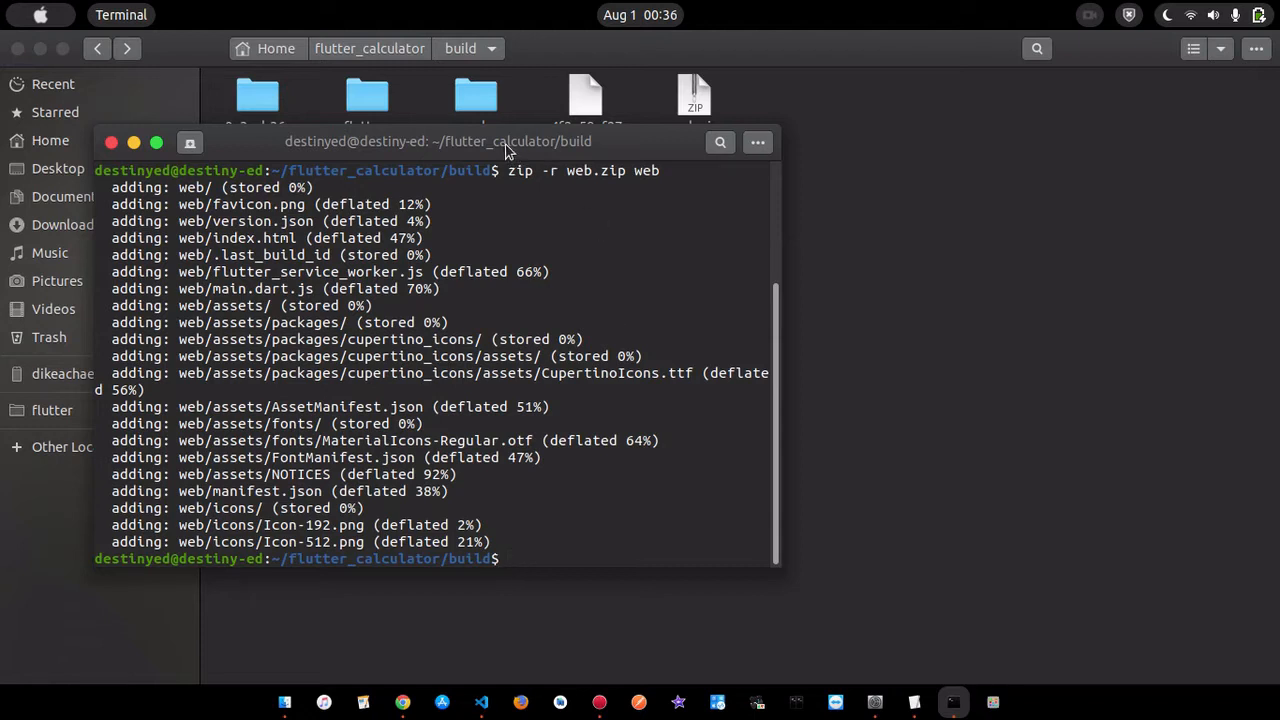
# - List the build folder again with ls to check for web.zip, and close the terminal
pyautogui.write('ls')
pyautogui.press('Return')
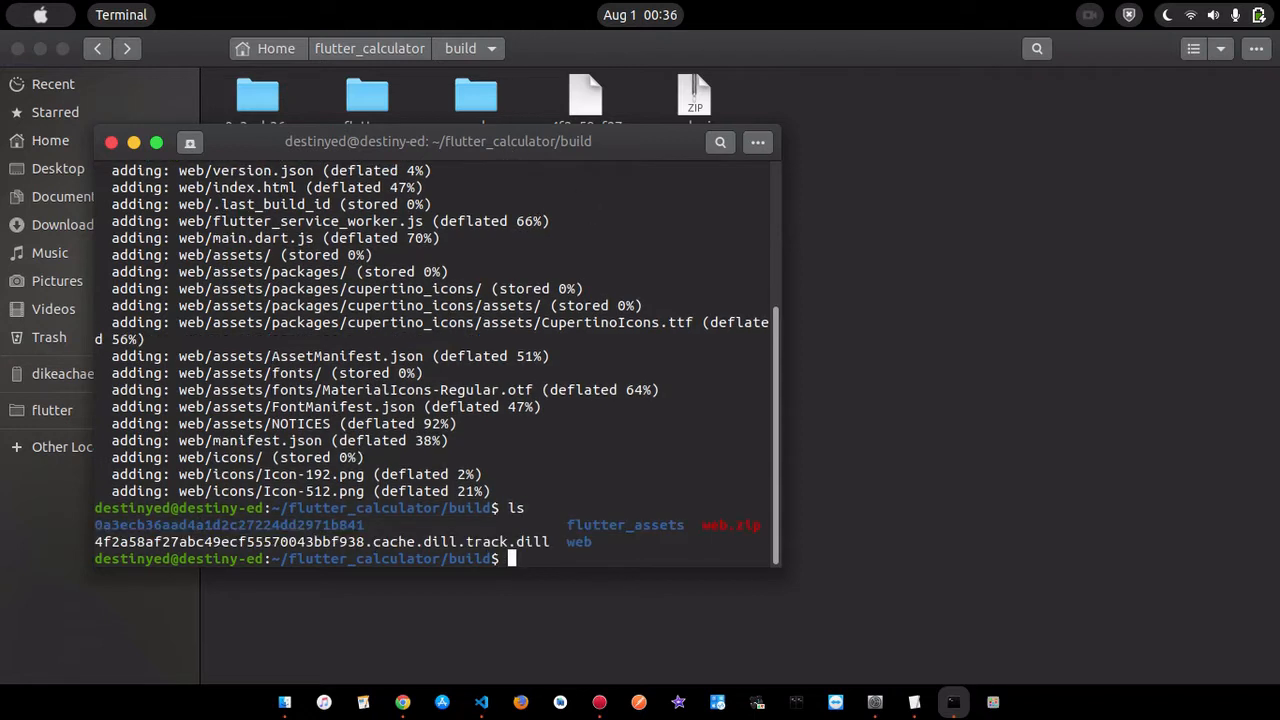
pyautogui.doubleClick(729, 527)
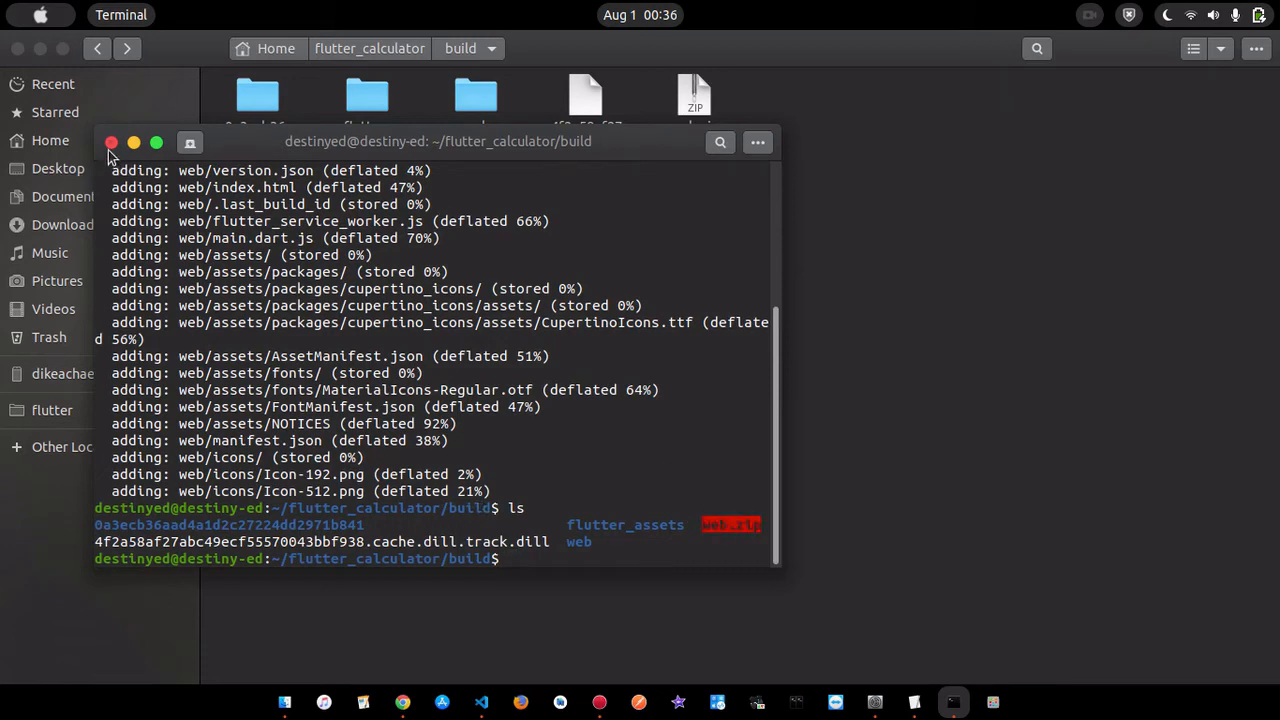
pyautogui.click(112, 144)
# - Open web.zip from the build folder, inspect the files in its web folder, and close the archive
pyautogui.click(691, 109)
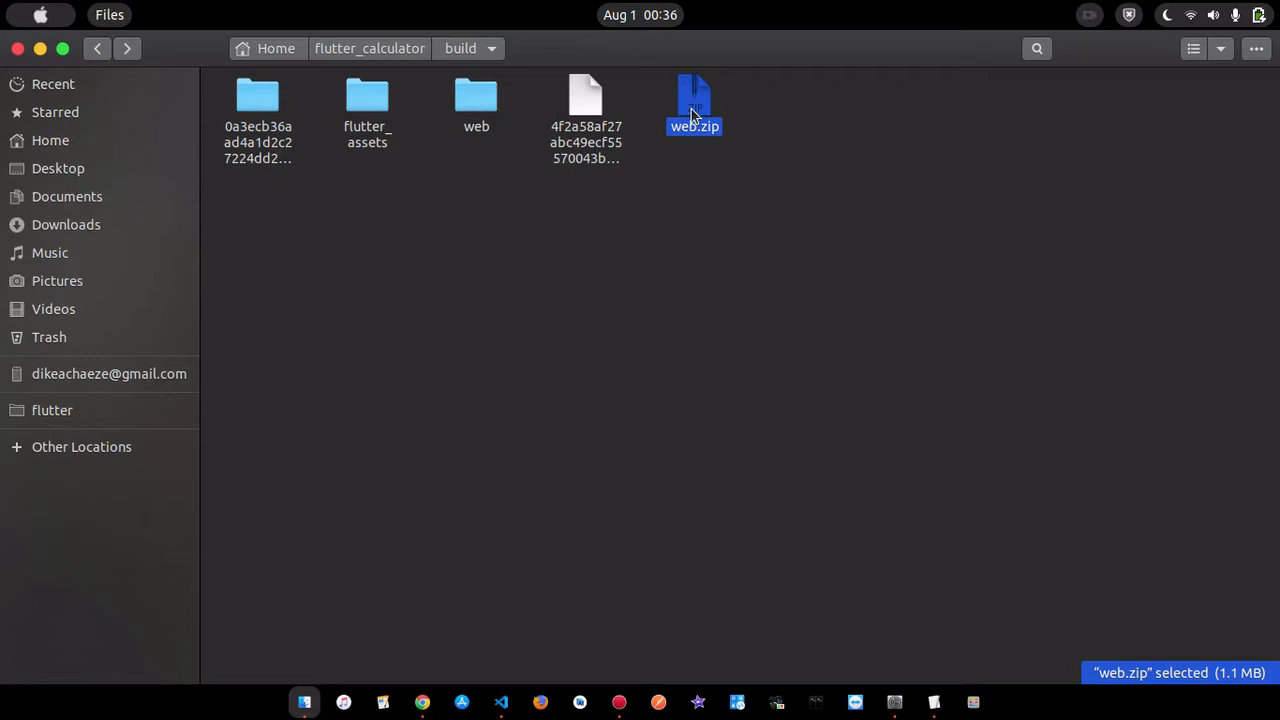
pyautogui.doubleClick(694, 100)
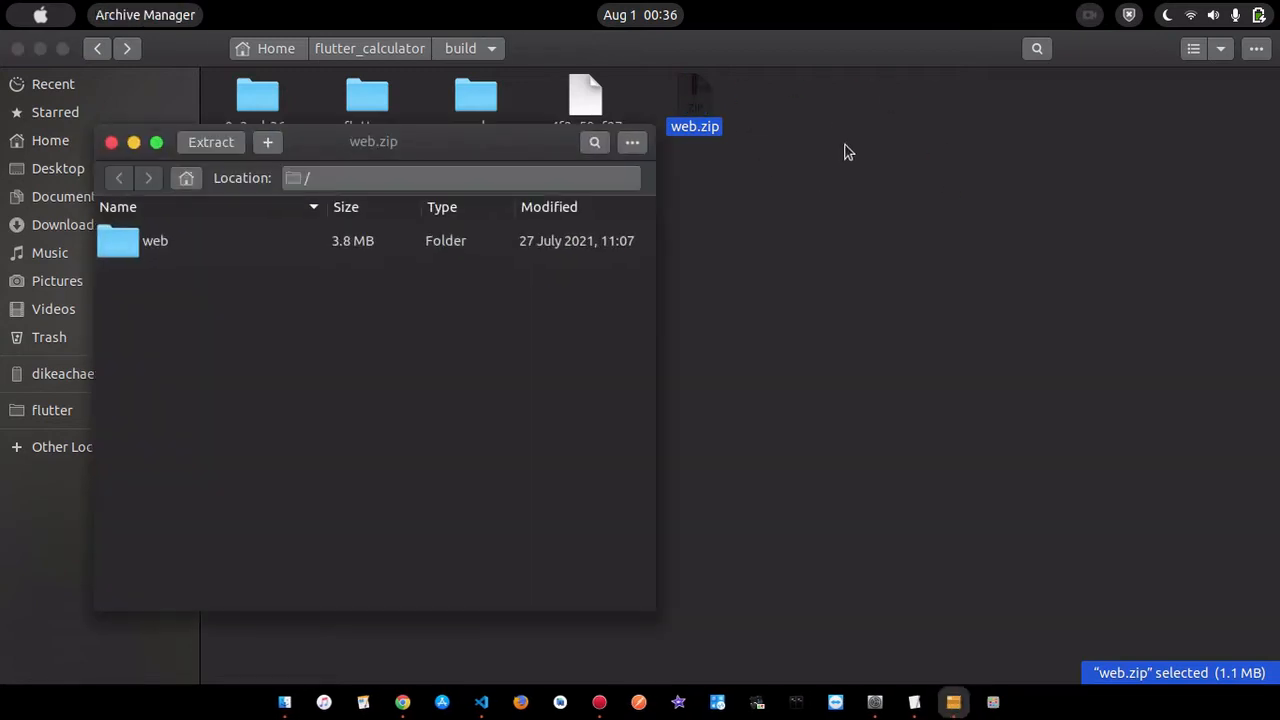
pyautogui.doubleClick(340, 244)
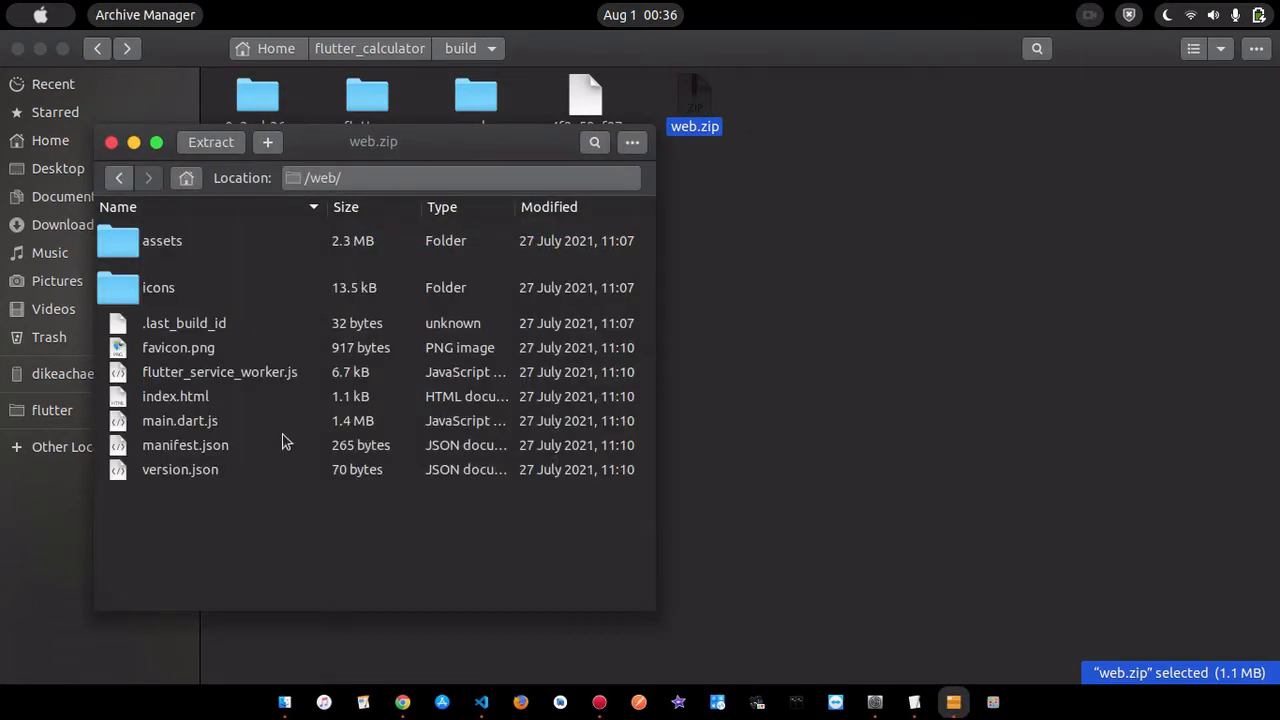
pyautogui.click(112, 143)
# - Copy web.zip from the build folder and paste it onto the Desktop
pyautogui.rightClick(695, 105)
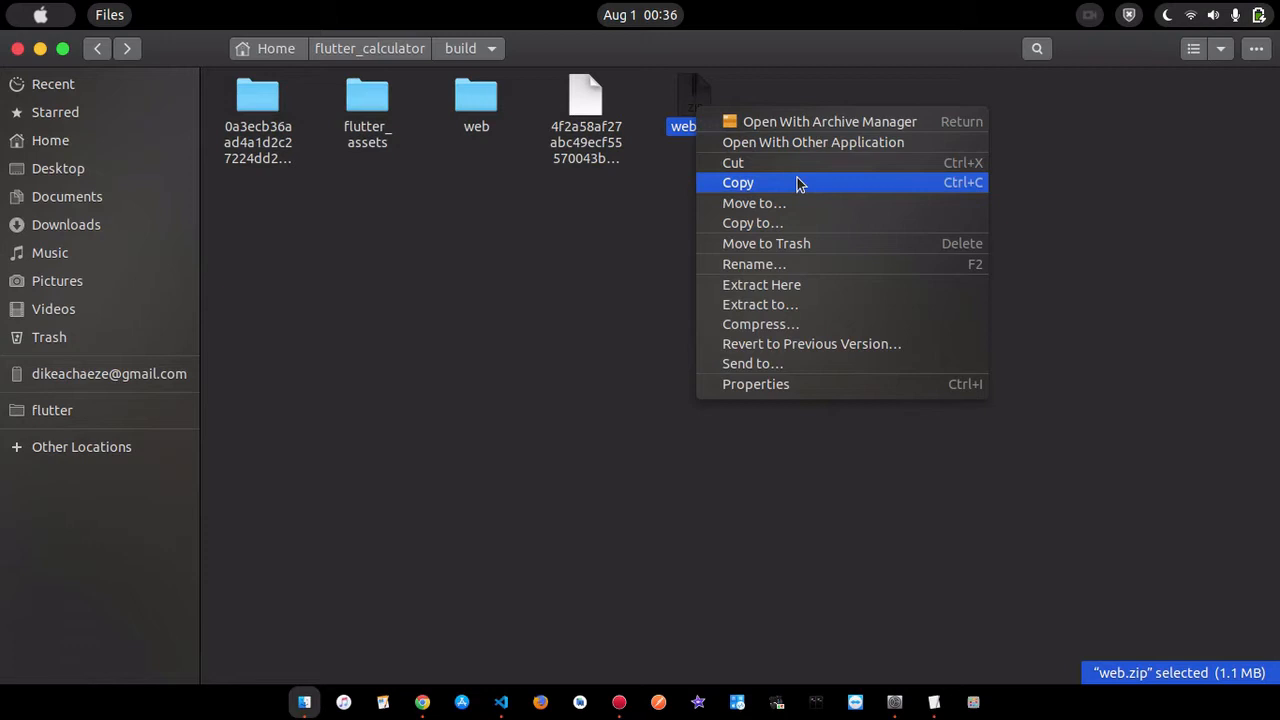
pyautogui.click(583, 277)
pyautogui.rightClick(686, 112)
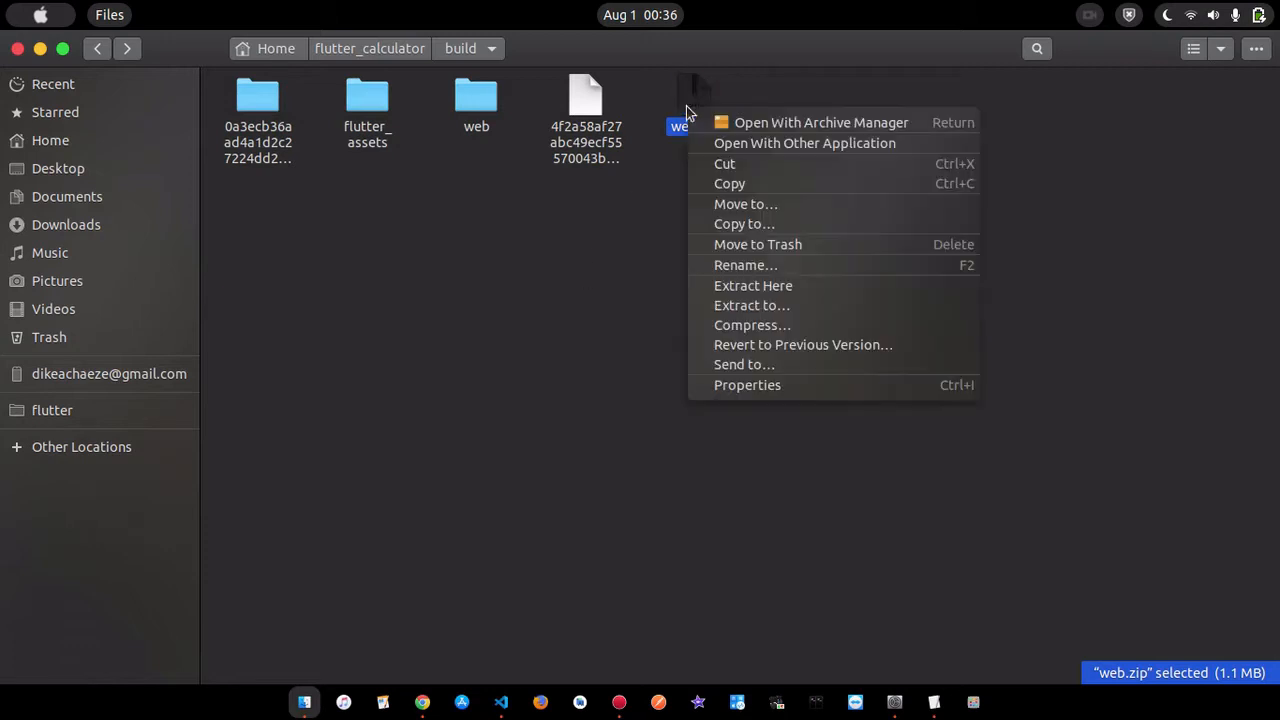
pyautogui.click(737, 184)
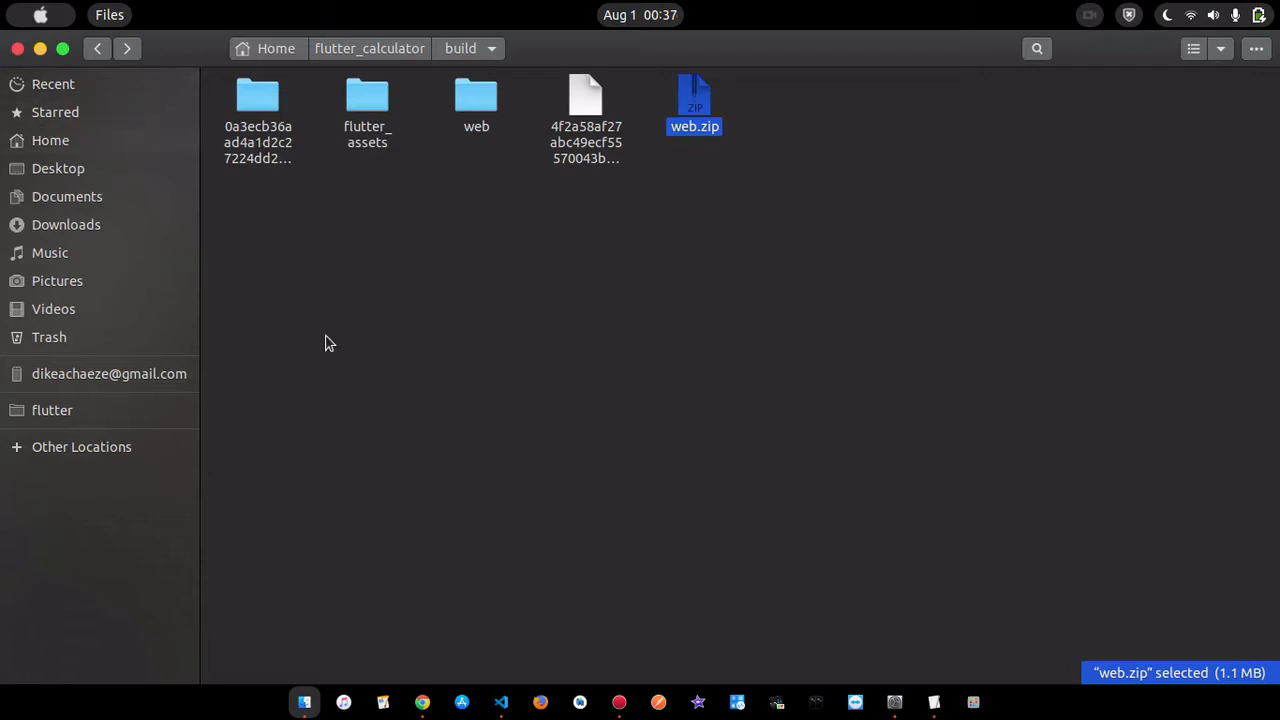
pyautogui.click(61, 167)
pyautogui.rightClick(686, 289)
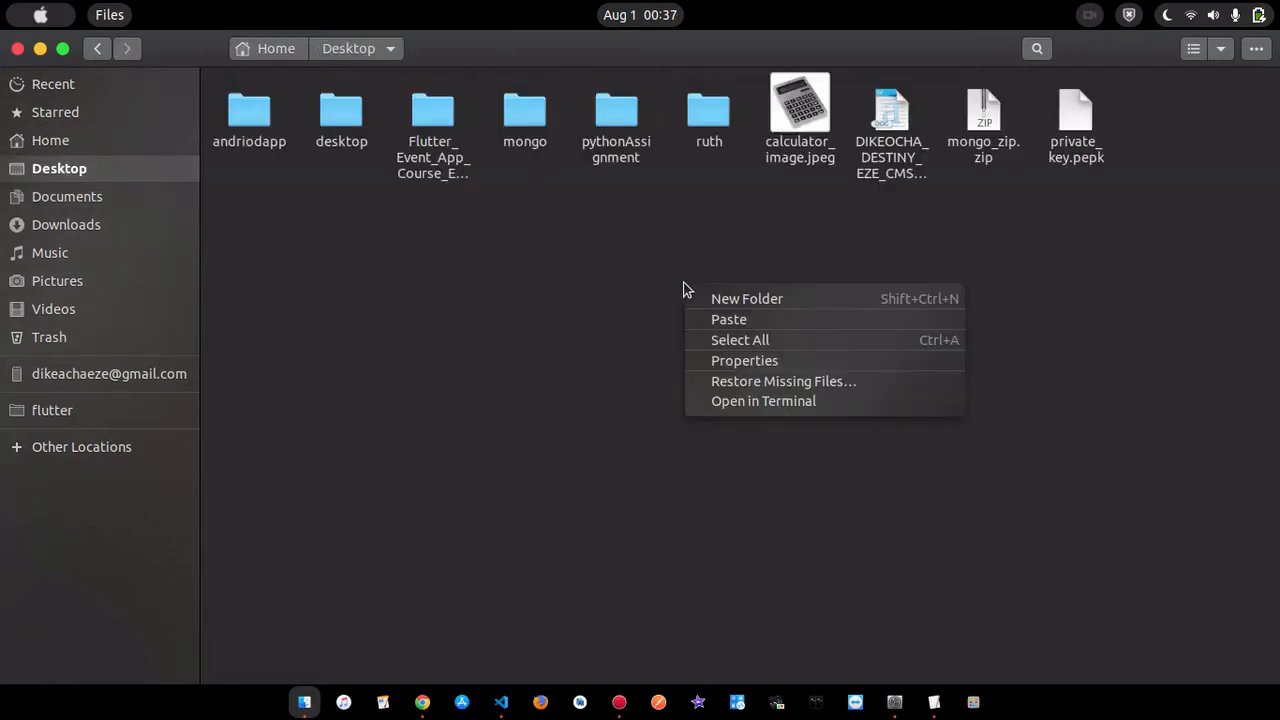
pyautogui.click(728, 320)
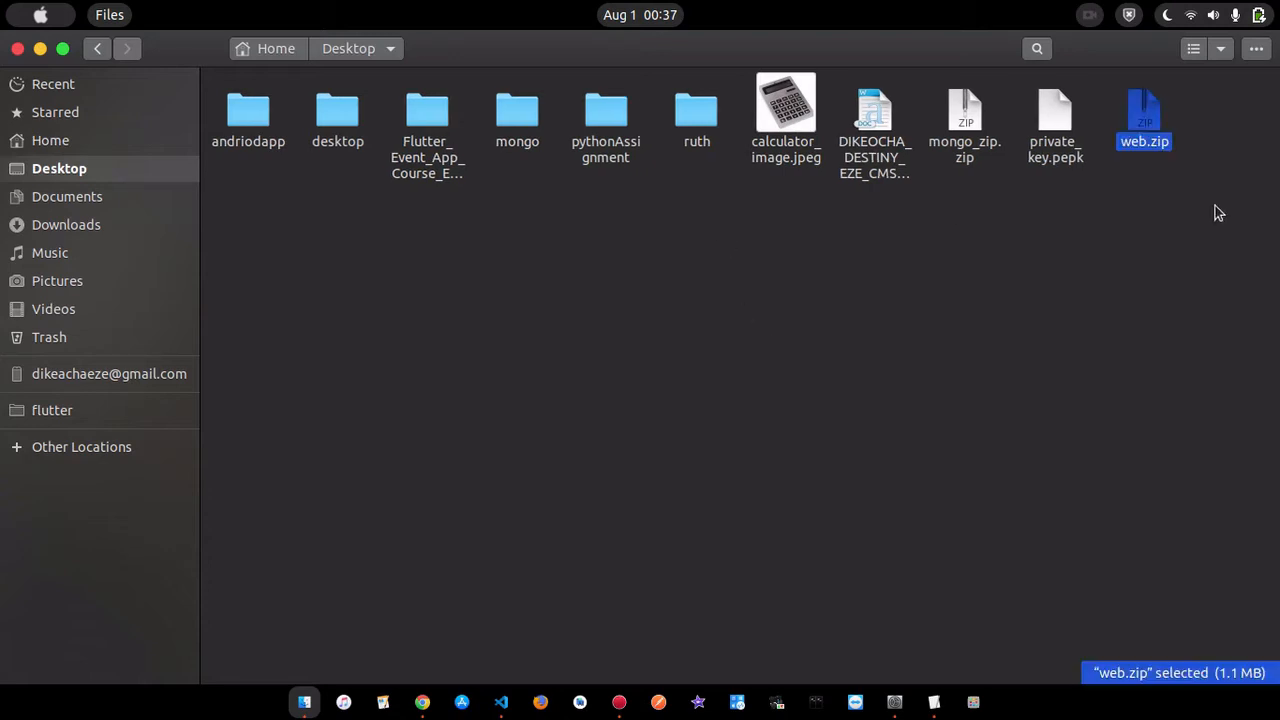
pyautogui.click(1117, 254)
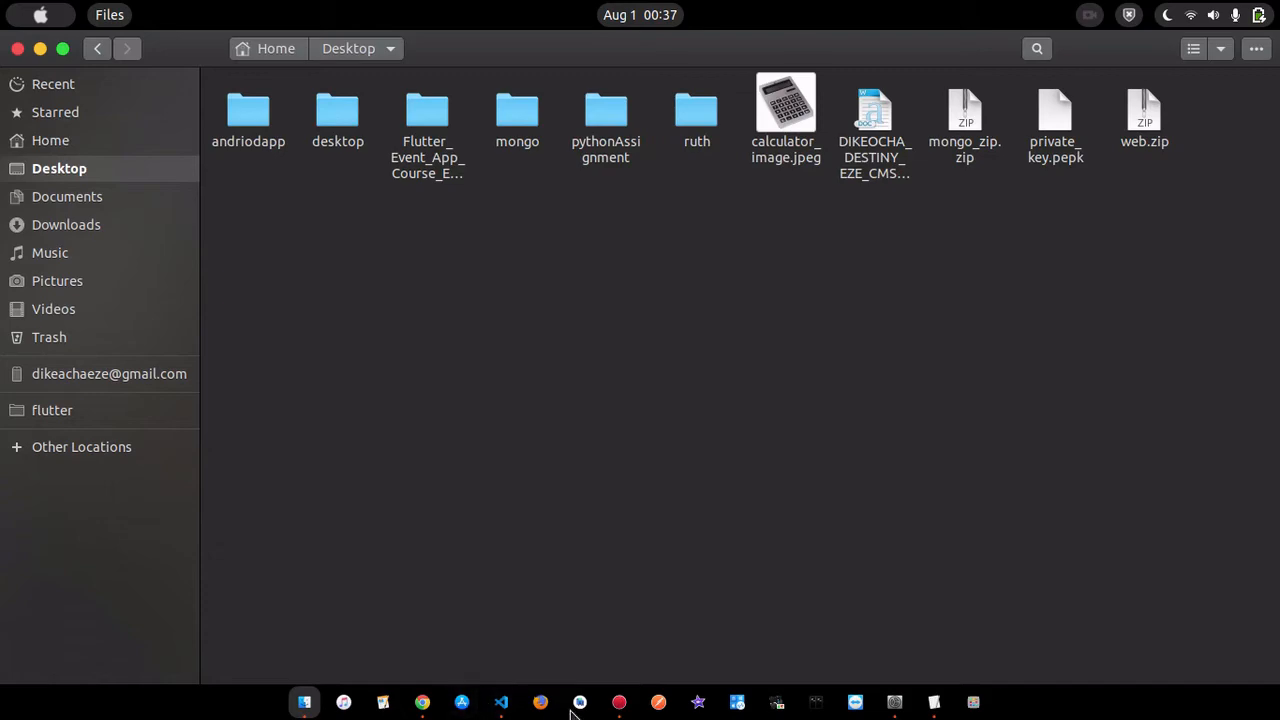
# - Switch to Chrome and review the list of publishing steps in the Chrome Web Store documentation
pyautogui.click(422, 702)
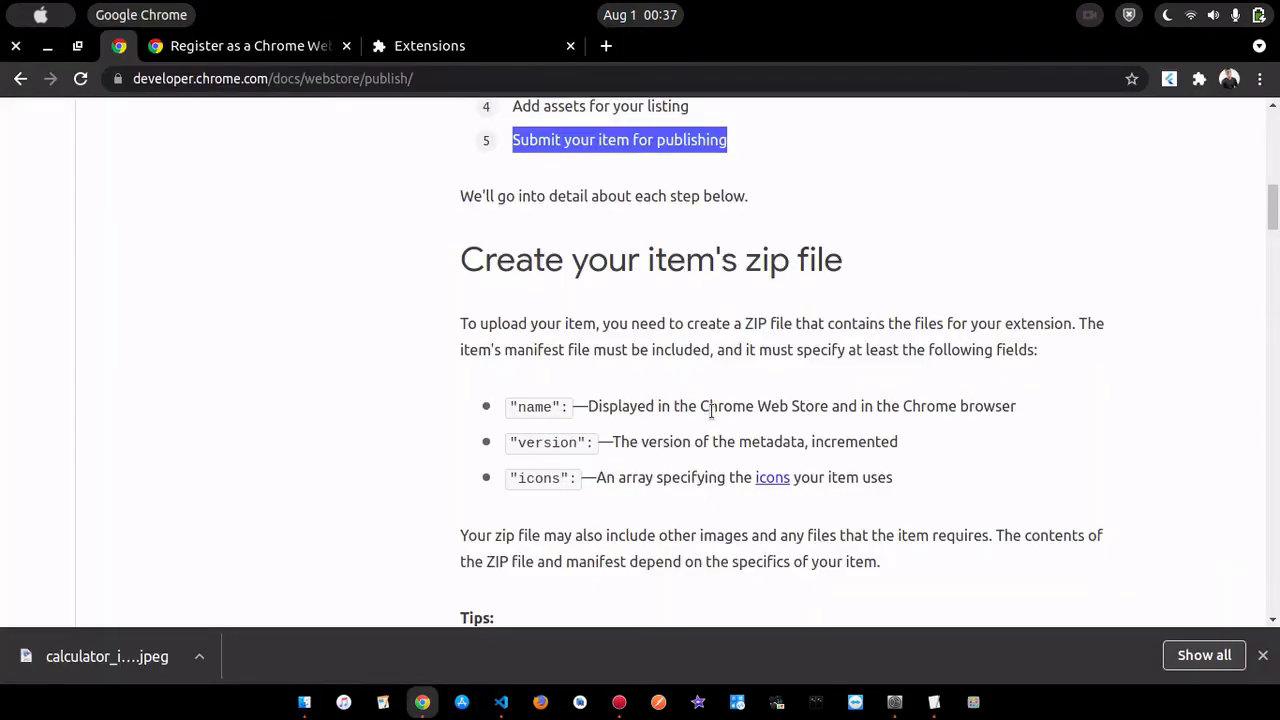
pyautogui.scroll(-1, 688, 374)
pyautogui.scroll(6, 688, 374)
pyautogui.click(612, 296)
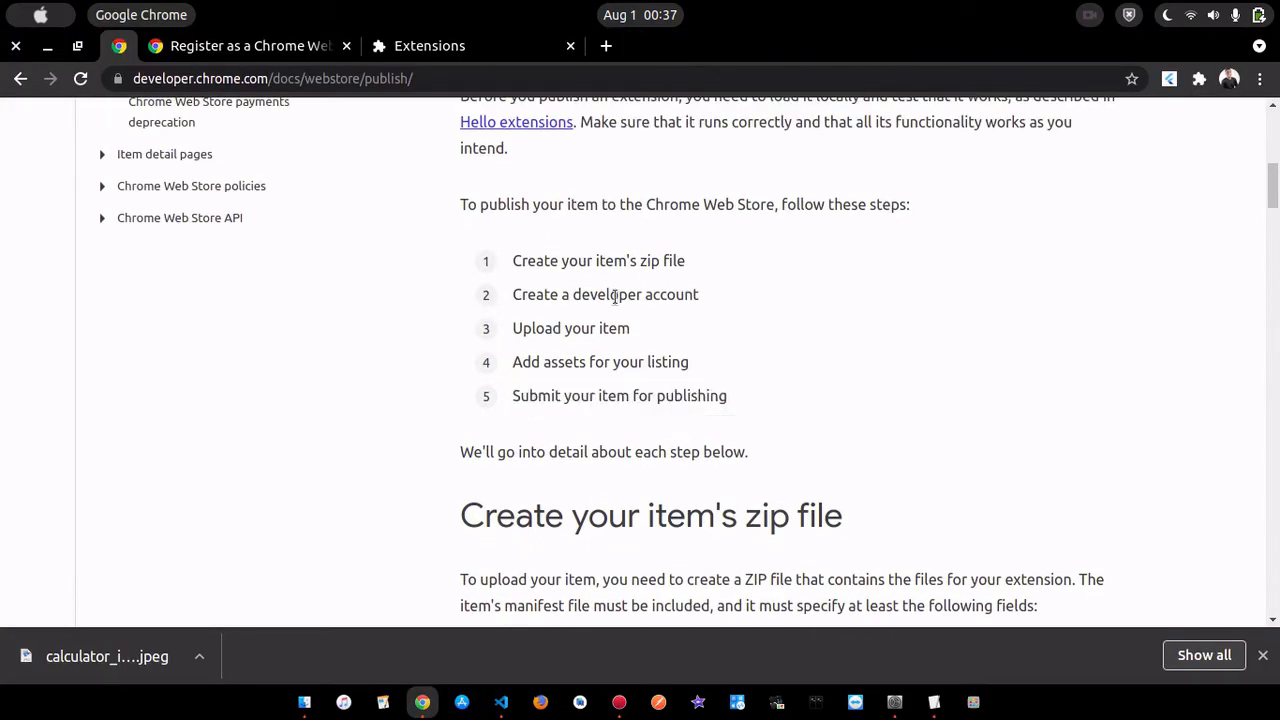
# - Open the developer console through the Register as a Chrome Web Store developer documentation page
pyautogui.click(266, 48)
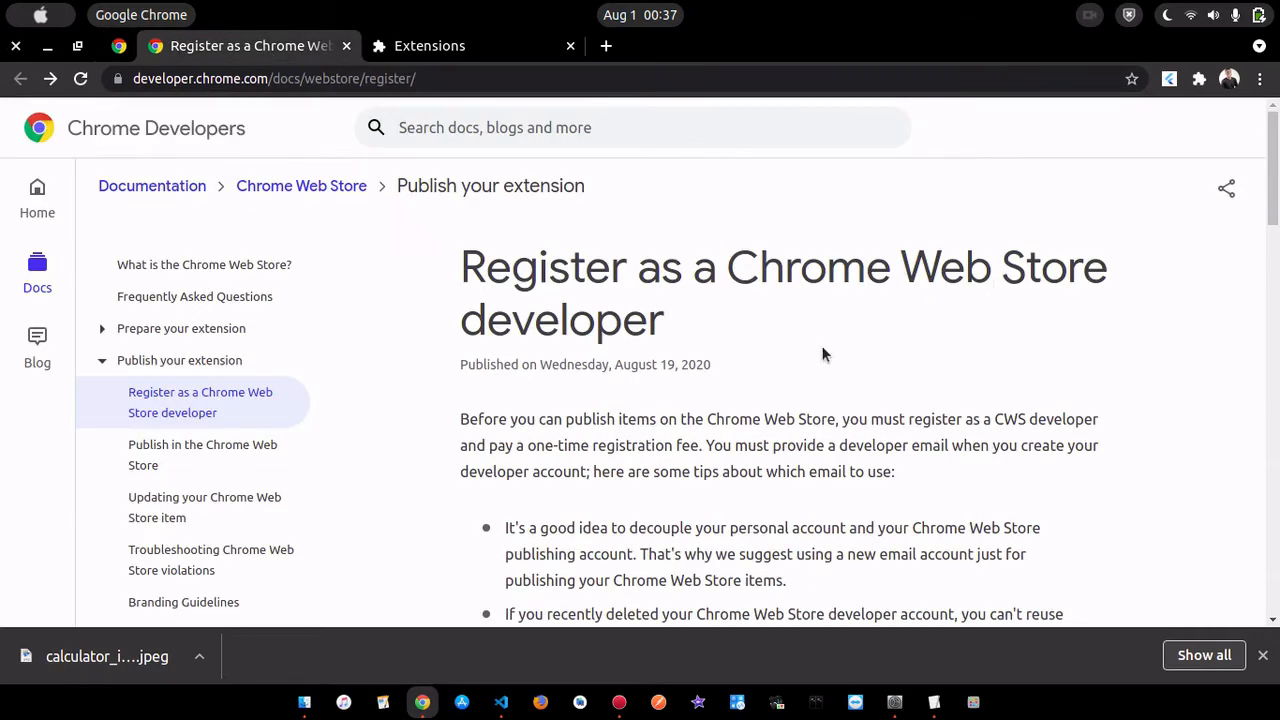
pyautogui.scroll(-2, 760, 363)
pyautogui.scroll(-7, 760, 363)
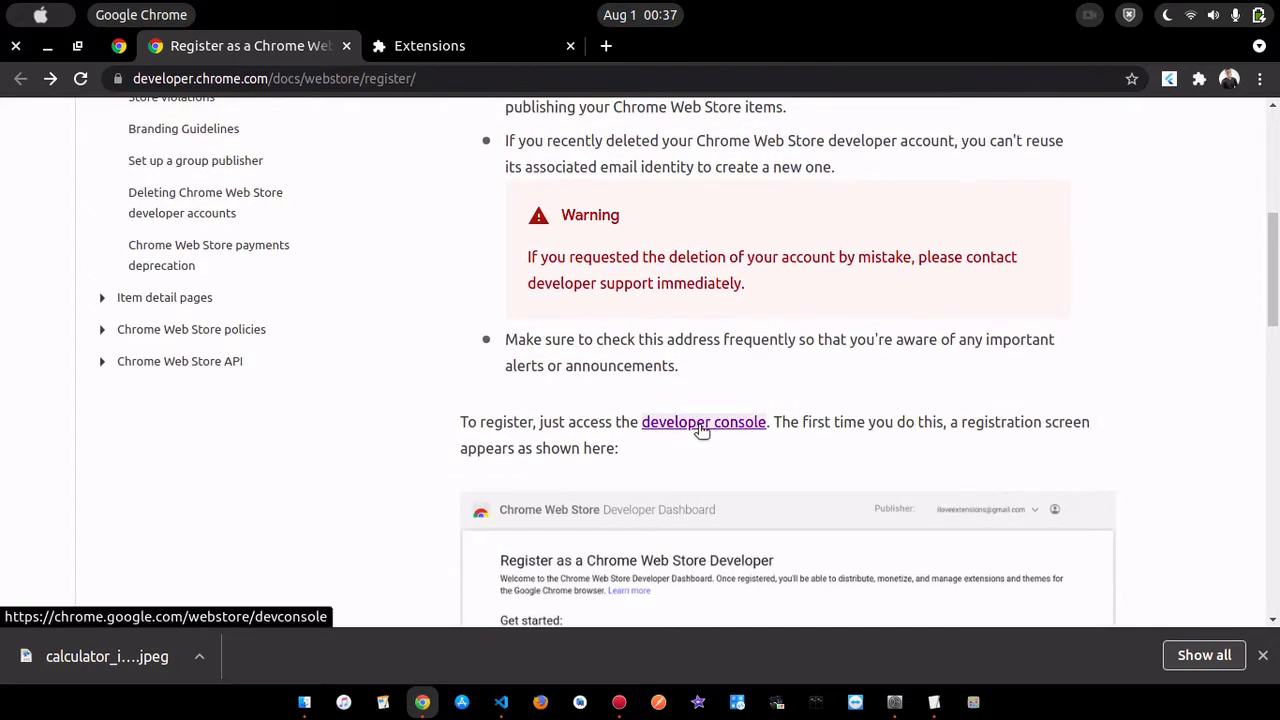
pyautogui.click(698, 424)
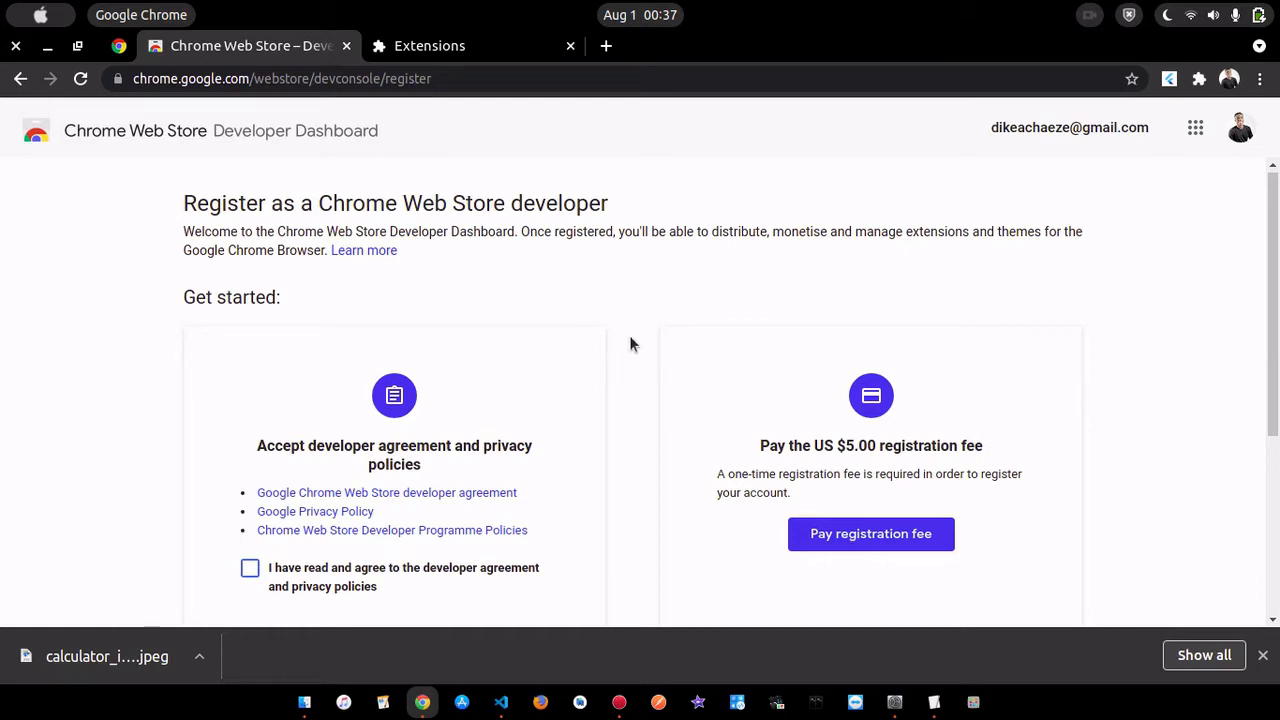
# - Agree to the developer agreement and privacy policies, and open the payment form for the US $5.00 registration fee
pyautogui.scroll(-2, 630, 337)
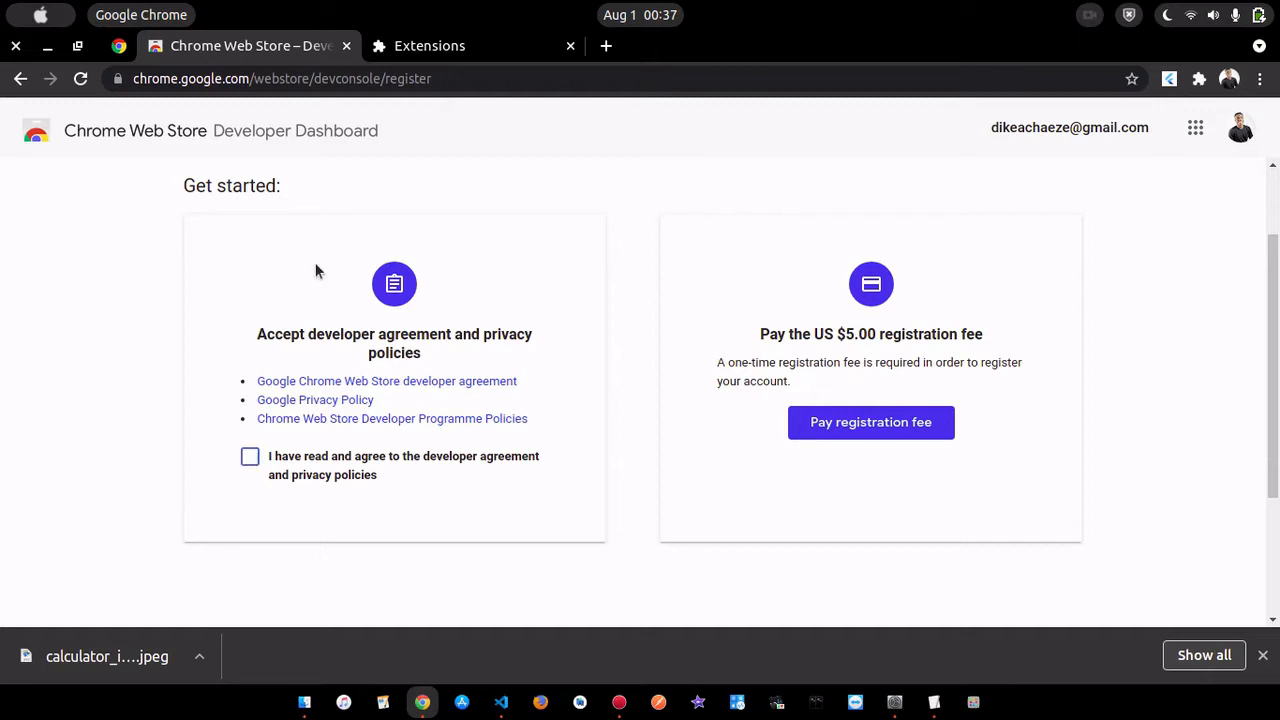
pyautogui.click(250, 456)
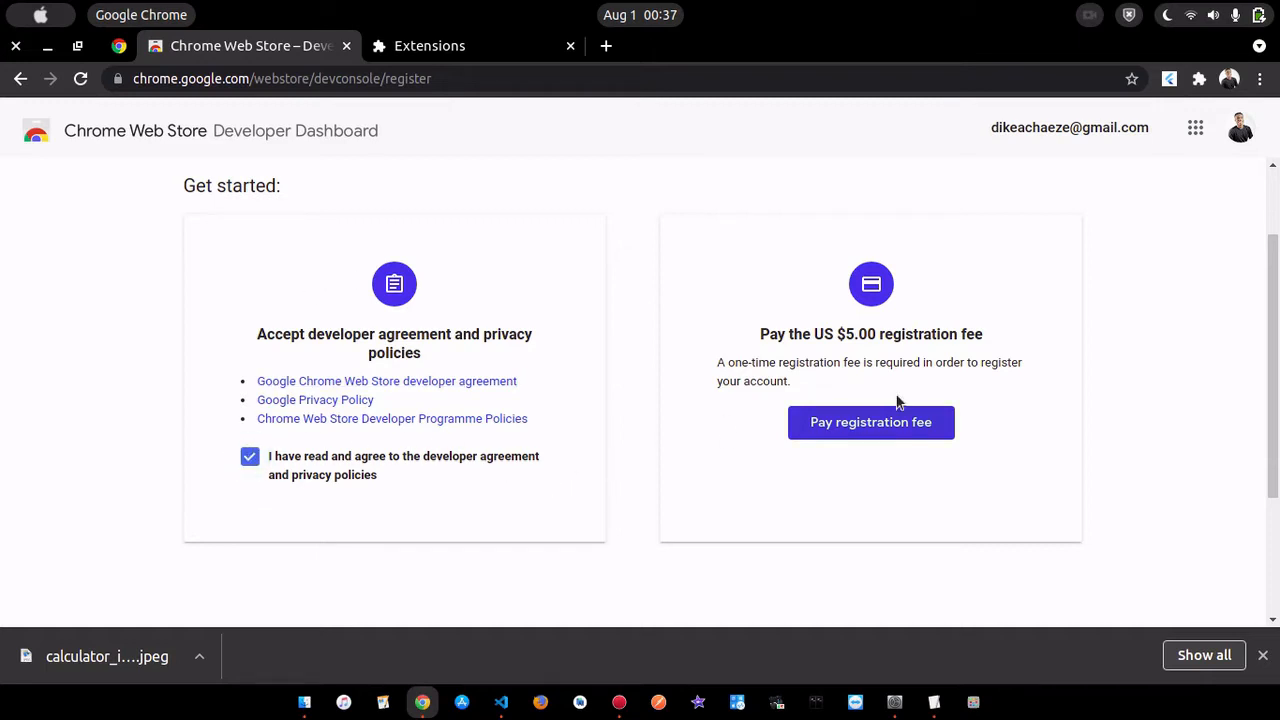
pyautogui.click(897, 426)
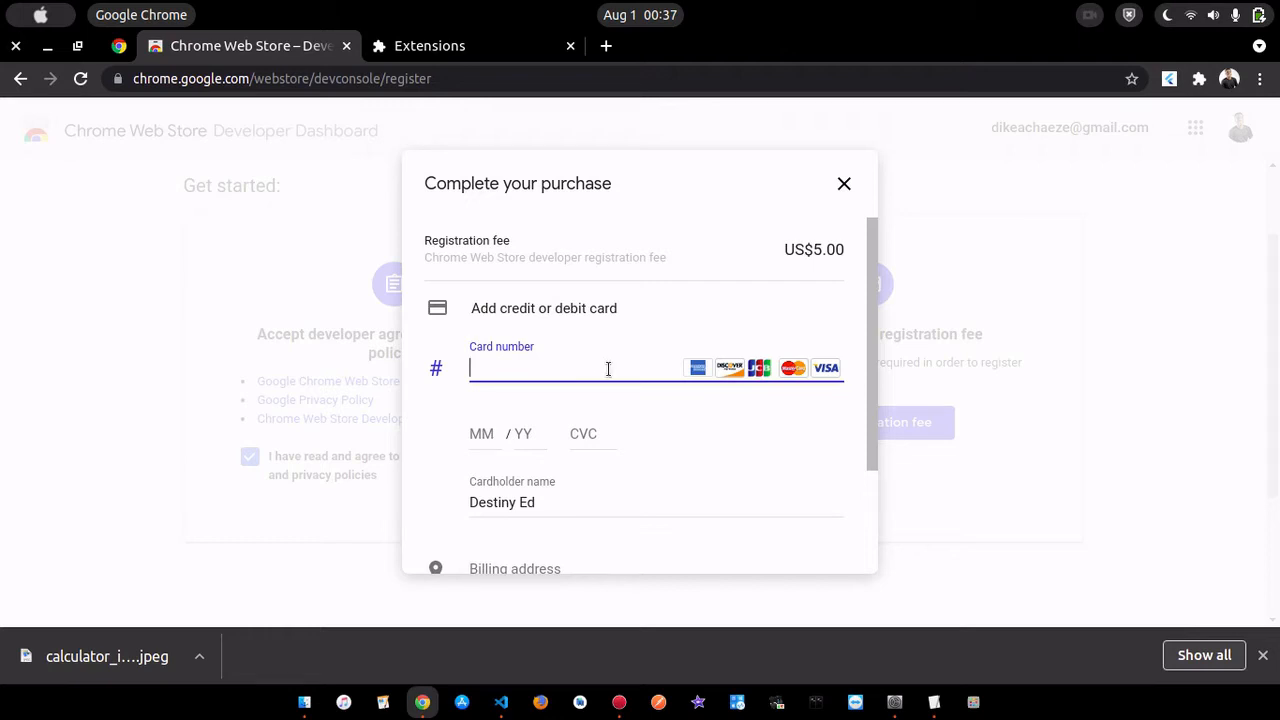
pyautogui.scroll(-3, 652, 460)
pyautogui.scroll(3, 652, 460)
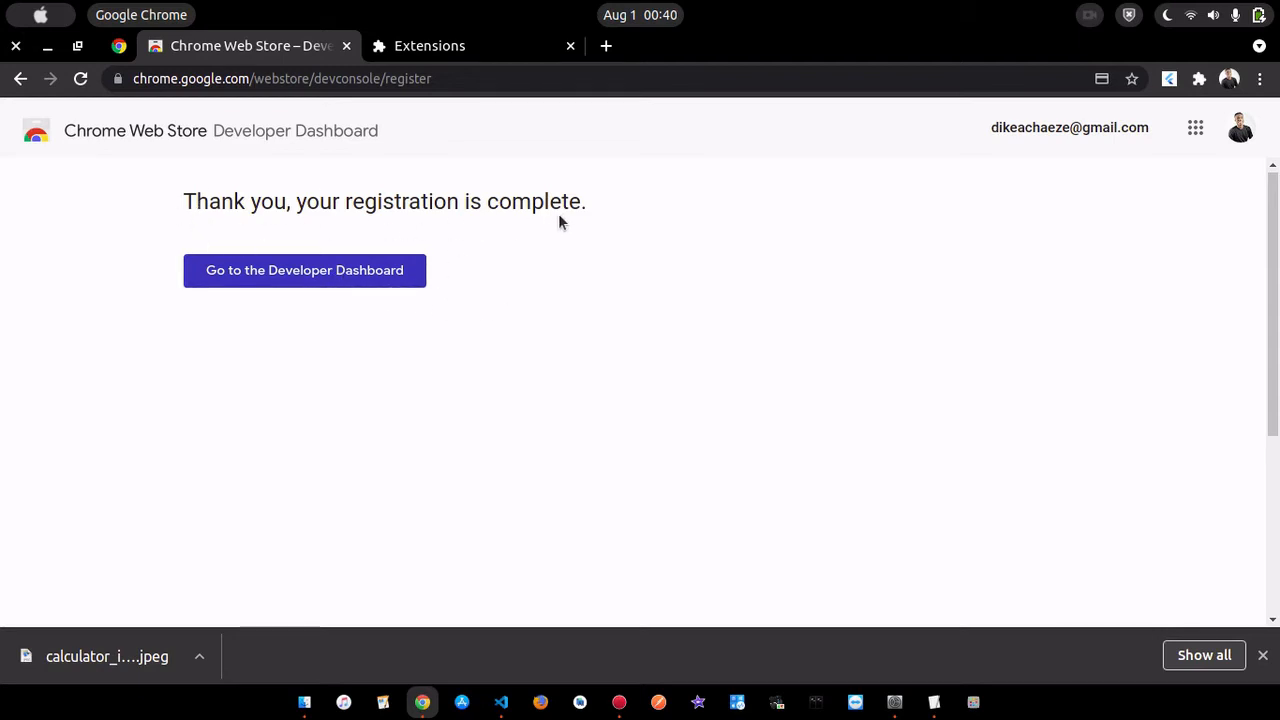
# - Go to the Developer Dashboard from the completed registration page and look over the publisher's Items list
pyautogui.click(296, 272)
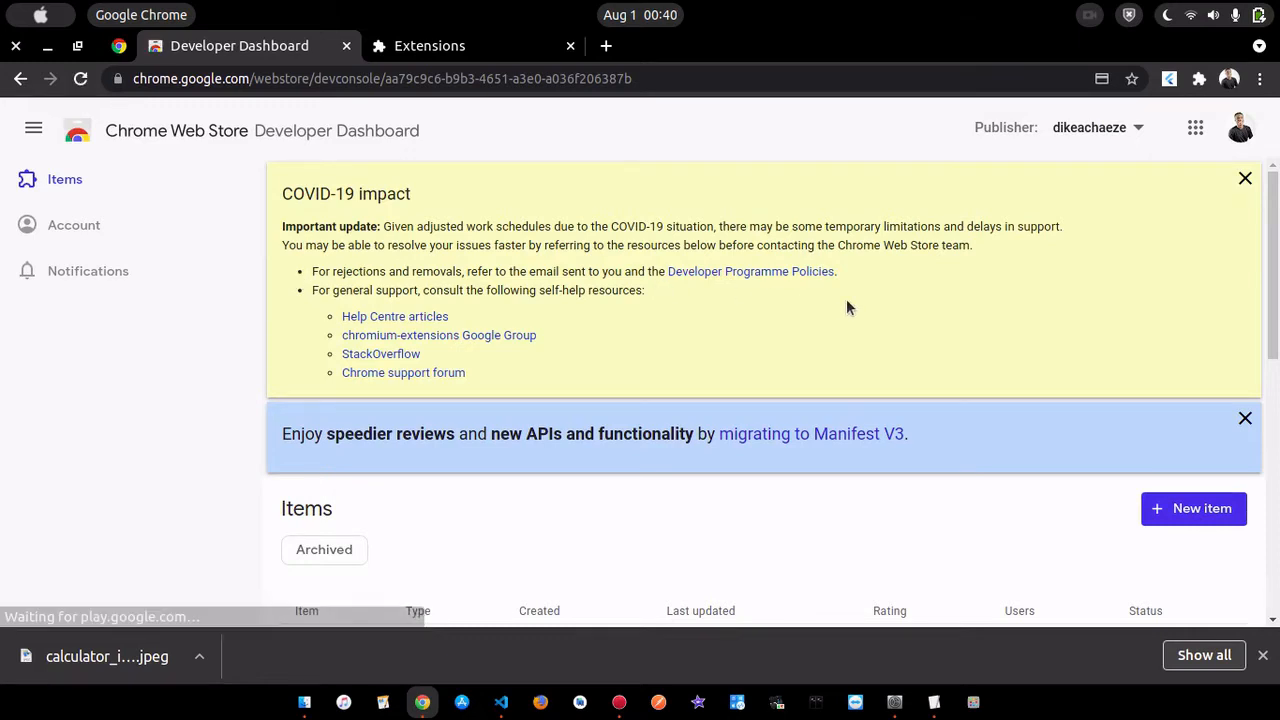
pyautogui.scroll(-1, 847, 301)
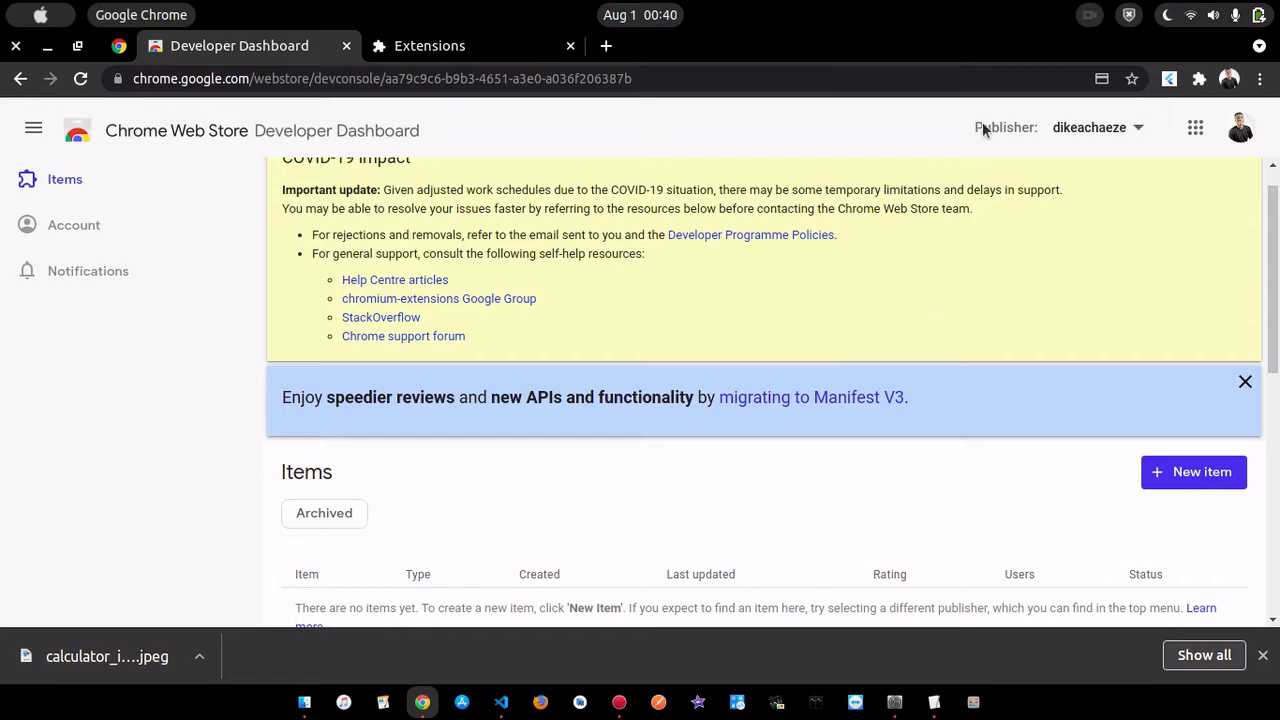
pyautogui.click(1135, 132)
pyautogui.scroll(-1, 847, 276)
pyautogui.scroll(2, 847, 276)
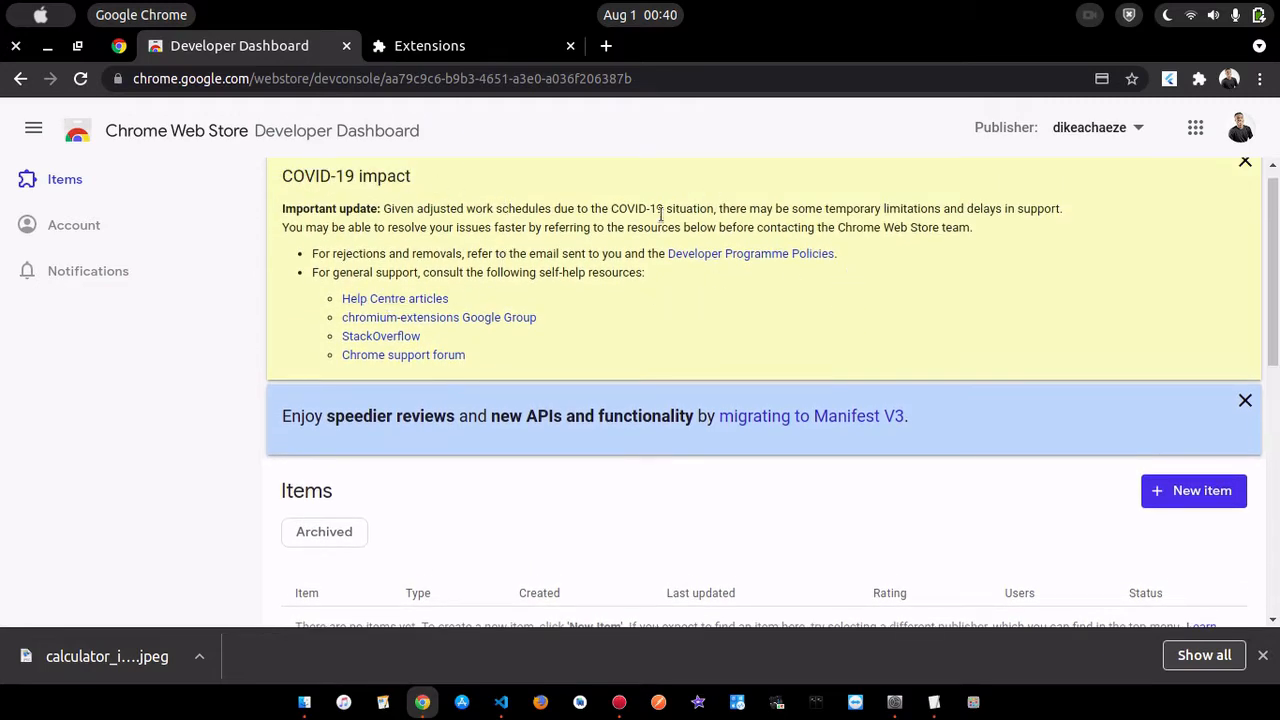
pyautogui.scroll(-5, 735, 300)
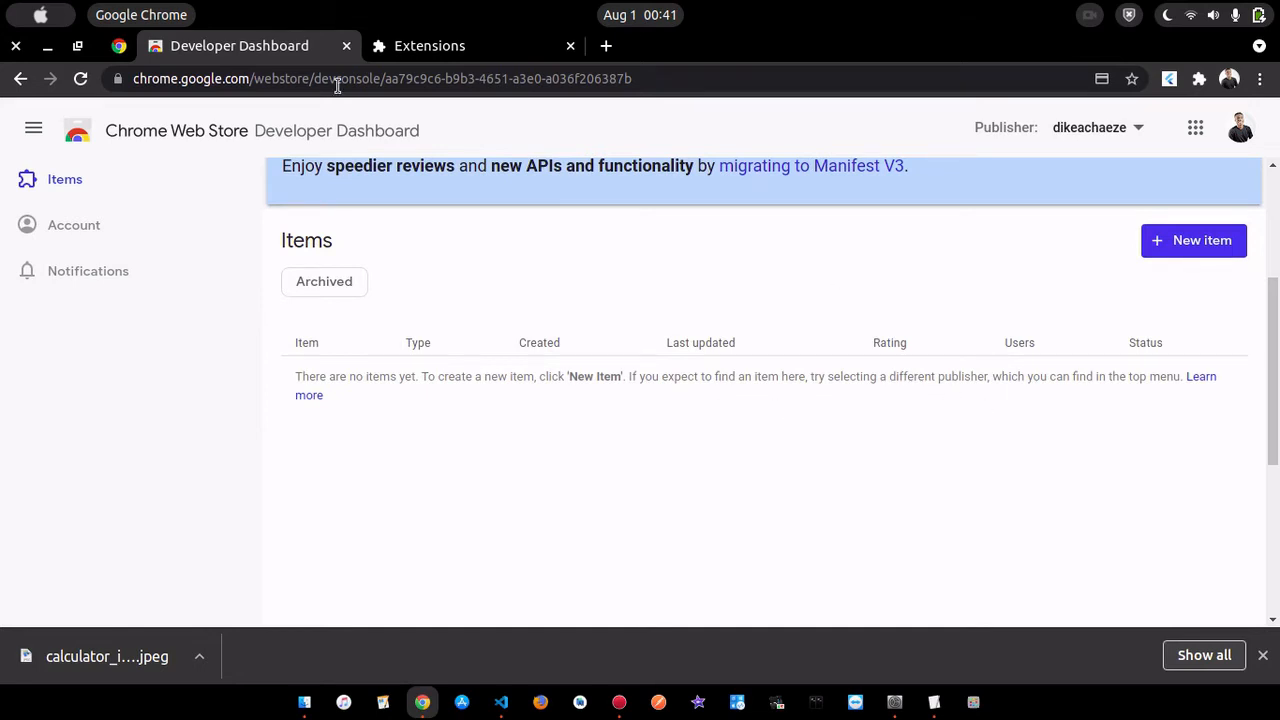
# - Check the "Upload your item" step in the publishing documentation and return to the Developer Dashboard
pyautogui.click(119, 47)
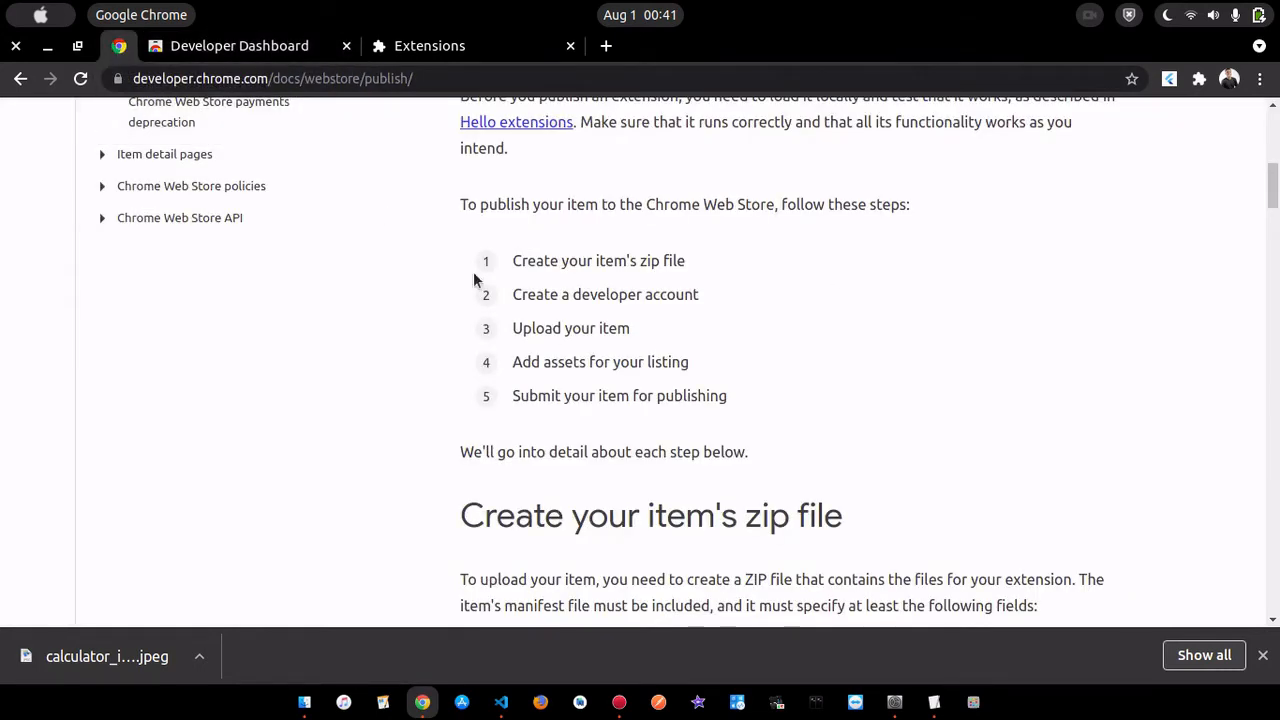
pyautogui.moveTo(628, 330); pyautogui.dragTo(509, 333)
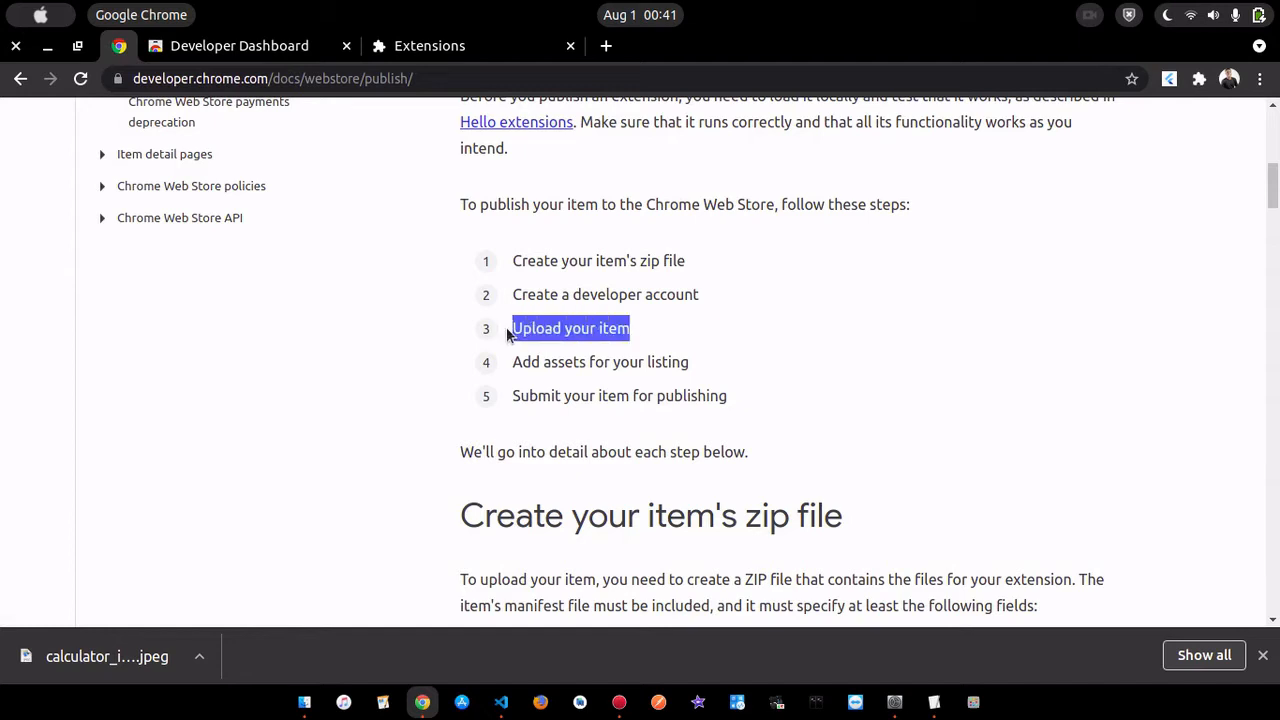
pyautogui.click(271, 47)
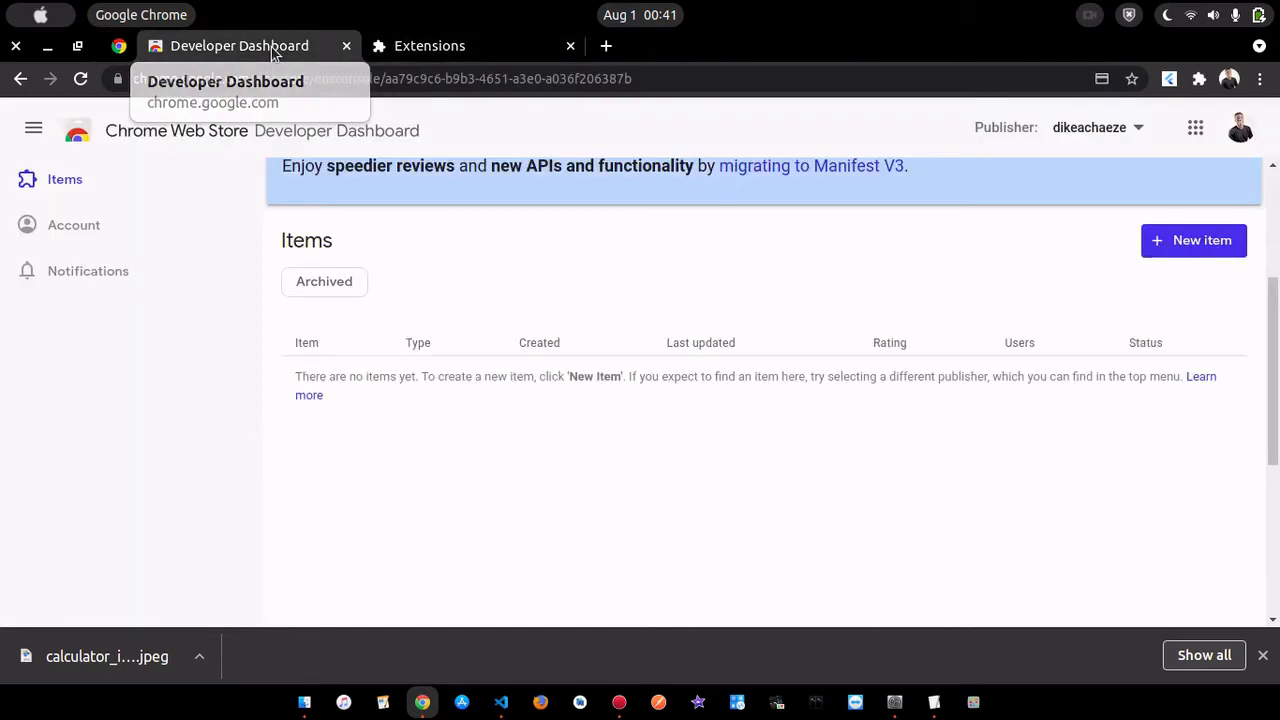
# - Add a new item to the dashboard by uploading web.zip from the Desktop
pyautogui.click(1197, 245)
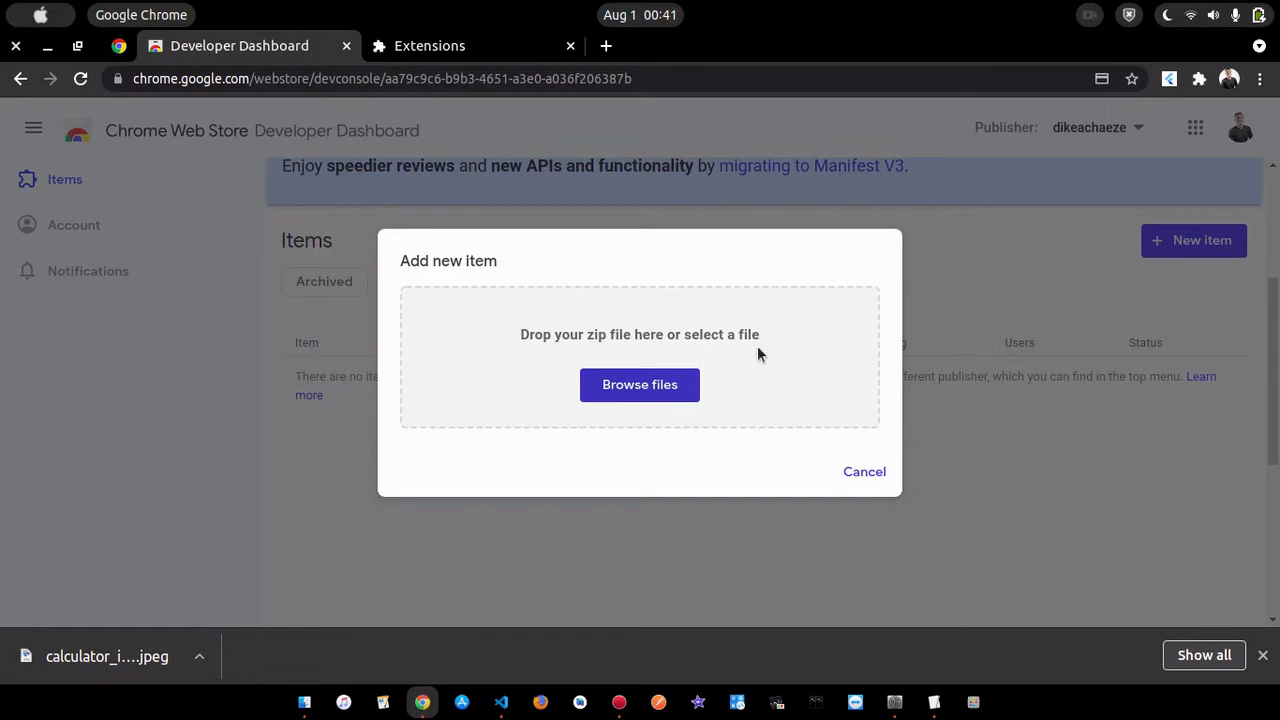
pyautogui.click(641, 398)
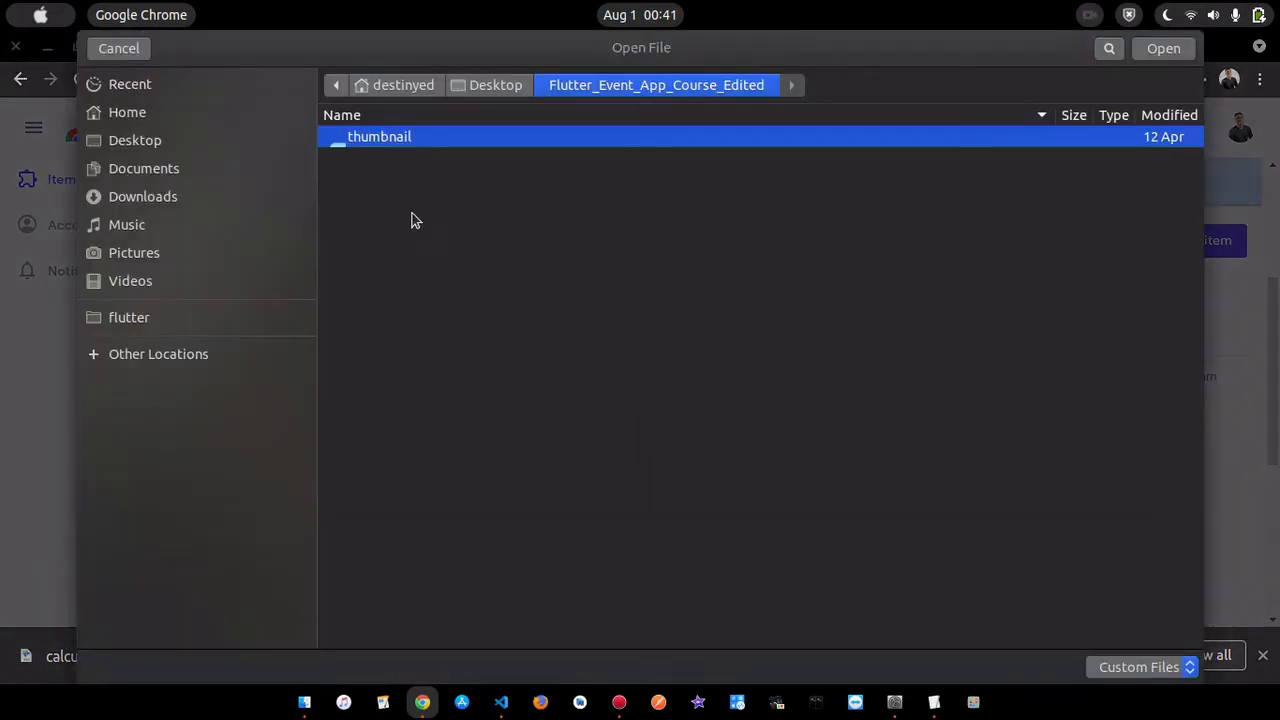
pyautogui.click(166, 142)
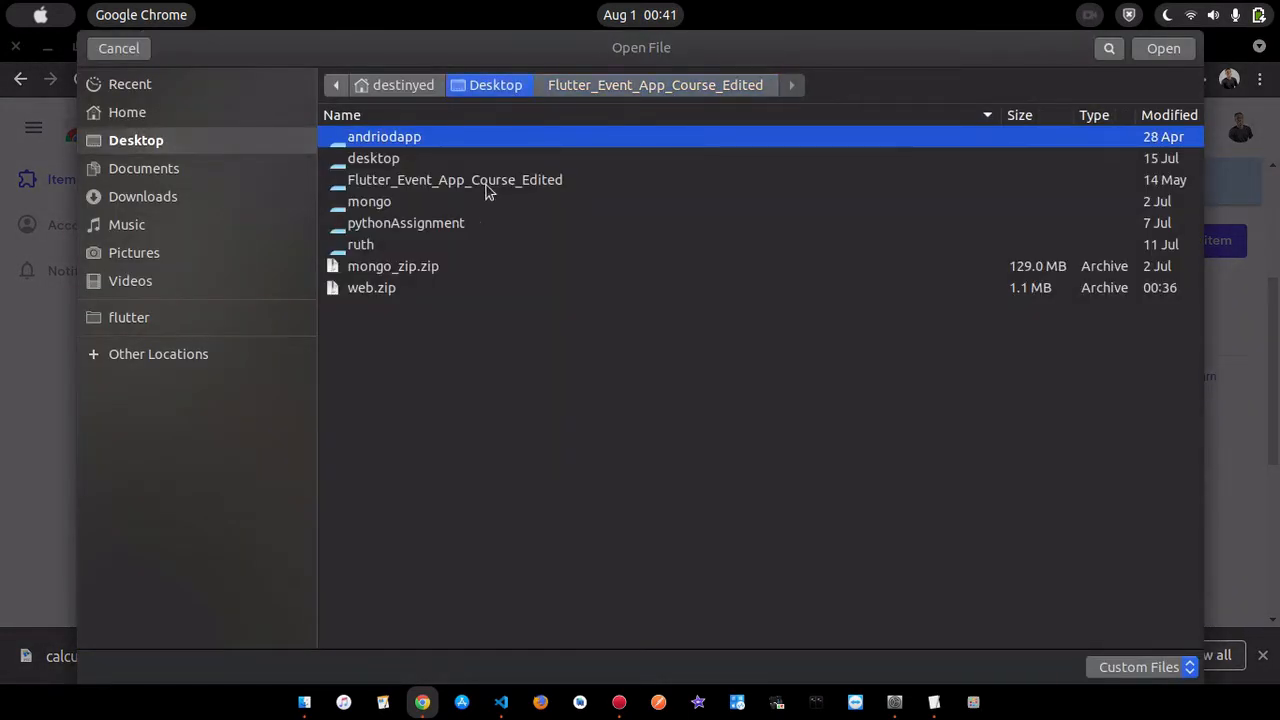
pyautogui.click(377, 287)
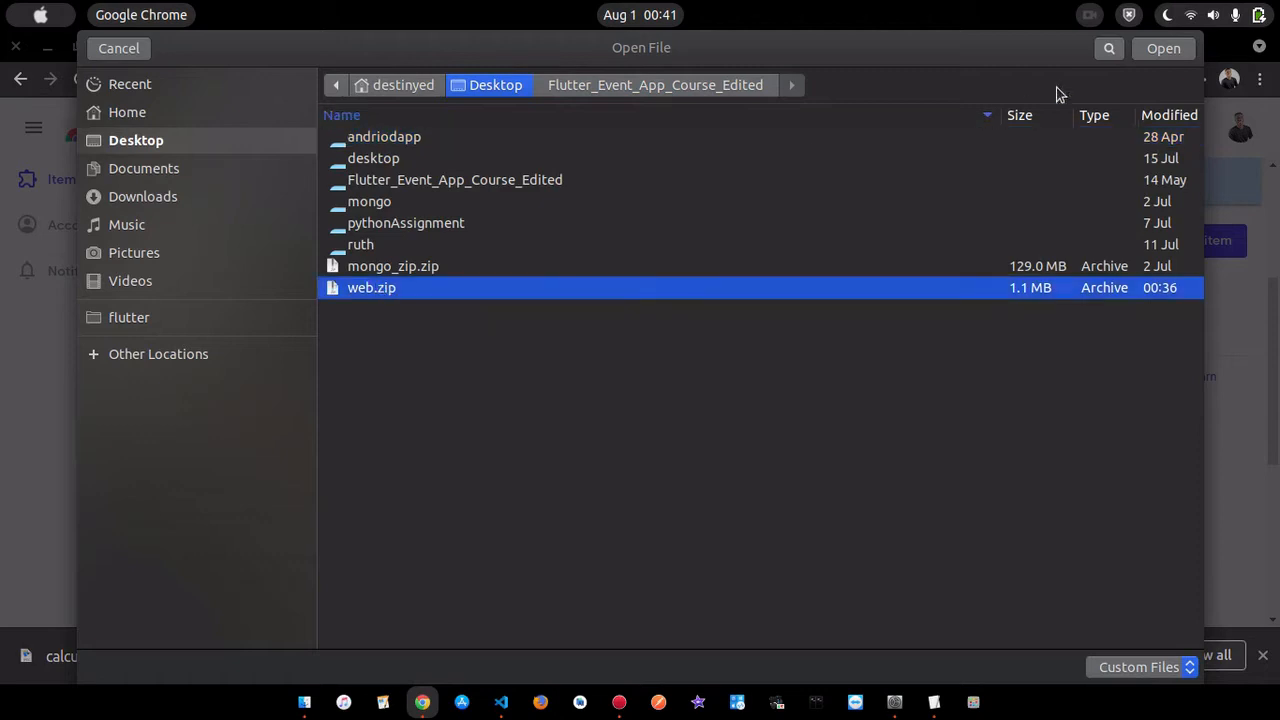
pyautogui.click(1164, 49)
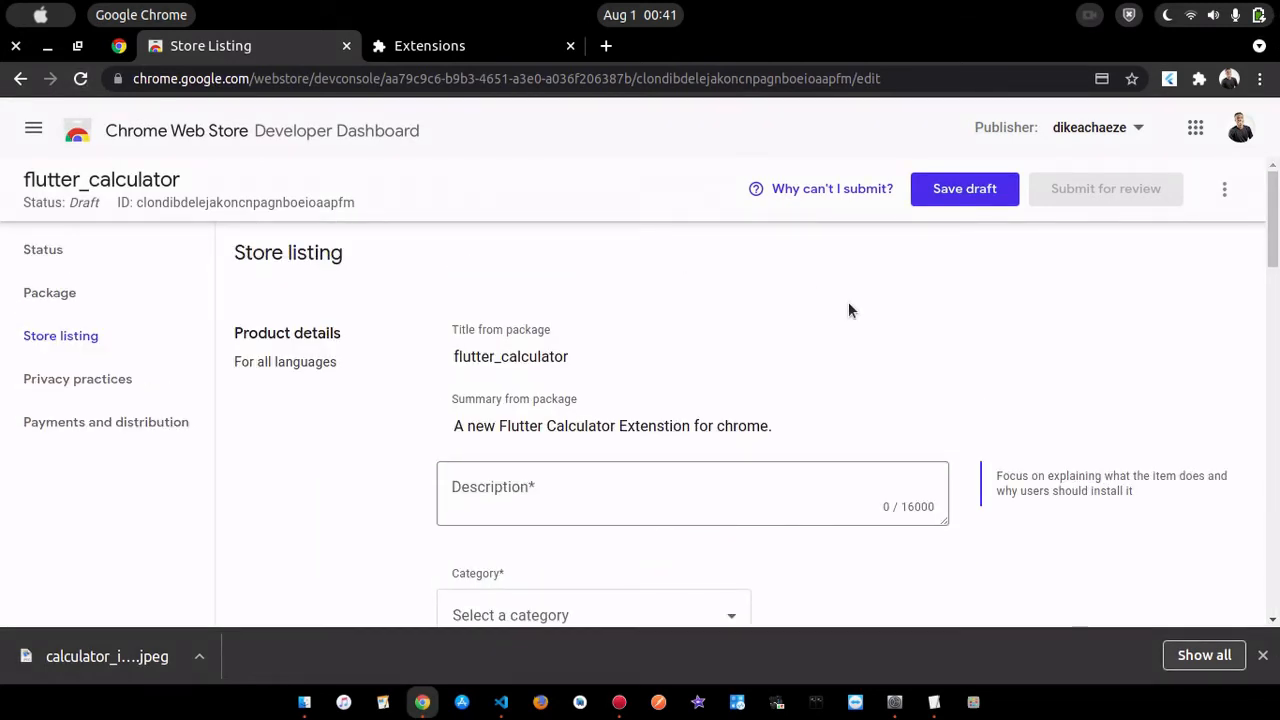
# - Enter "A simple calculator app to simplify your calculations on the web" as the store listing description
pyautogui.scroll(-2, 848, 305)
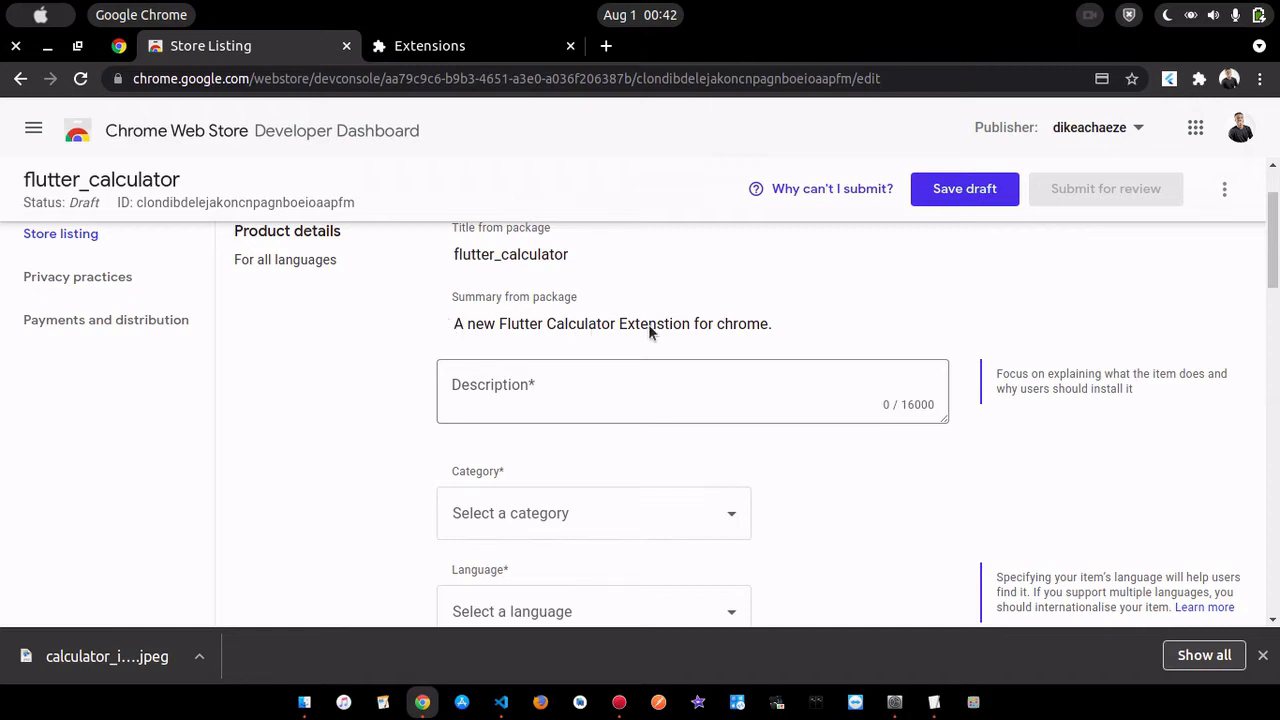
pyautogui.click(556, 390)
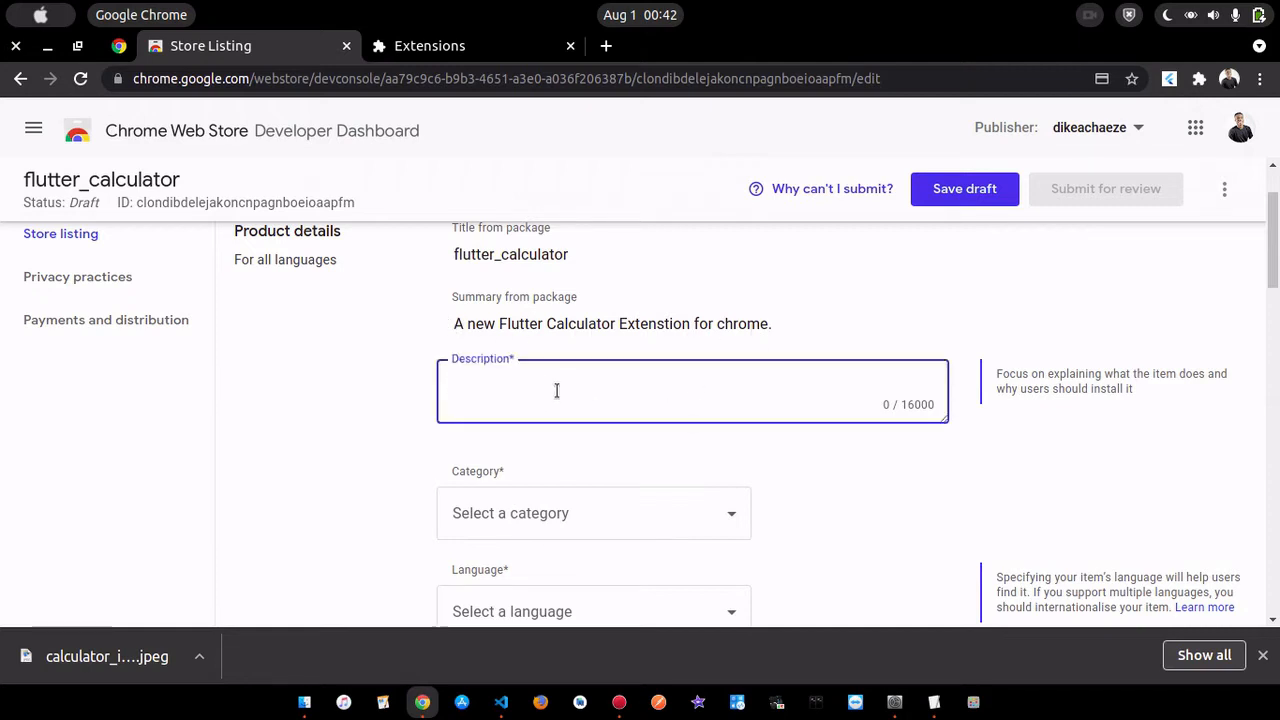
pyautogui.write('A simple Cal')
pyautogui.press('BackSpace')
pyautogui.press('BackSpace')
pyautogui.press('BackSpace')
pyautogui.press('BackSpace')
pyautogui.write('calculato')
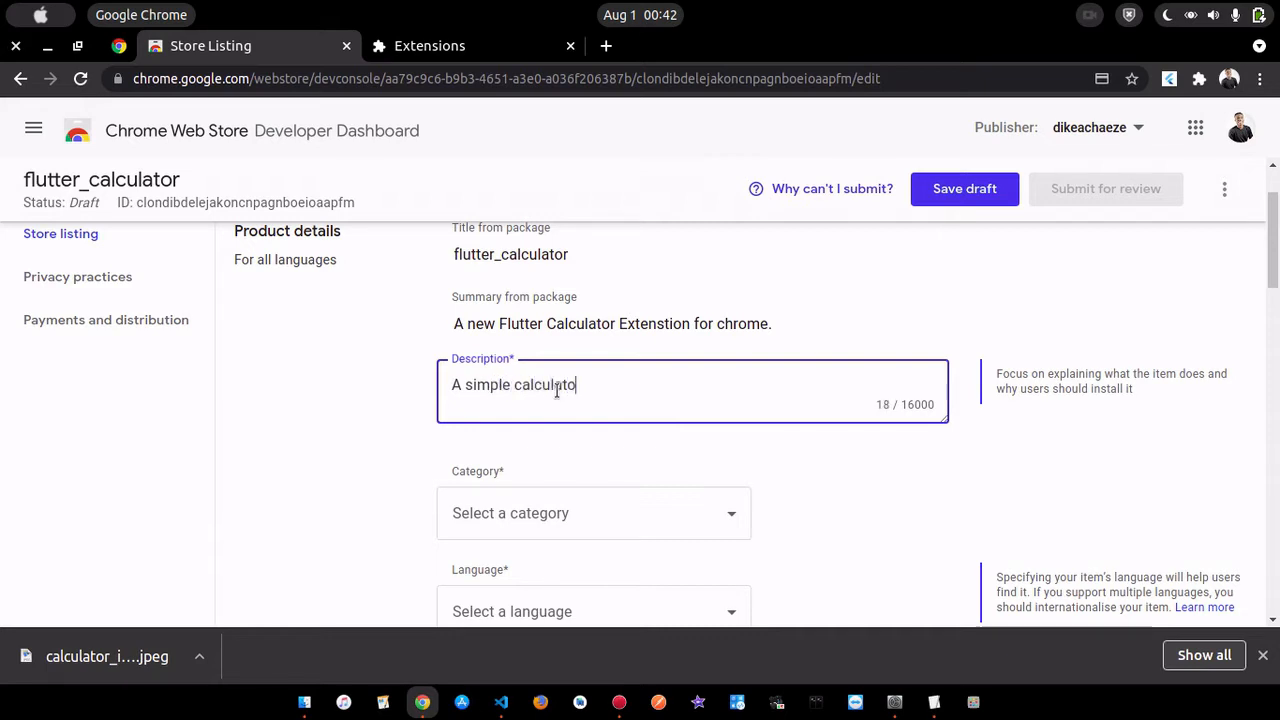
pyautogui.write('r app to ')
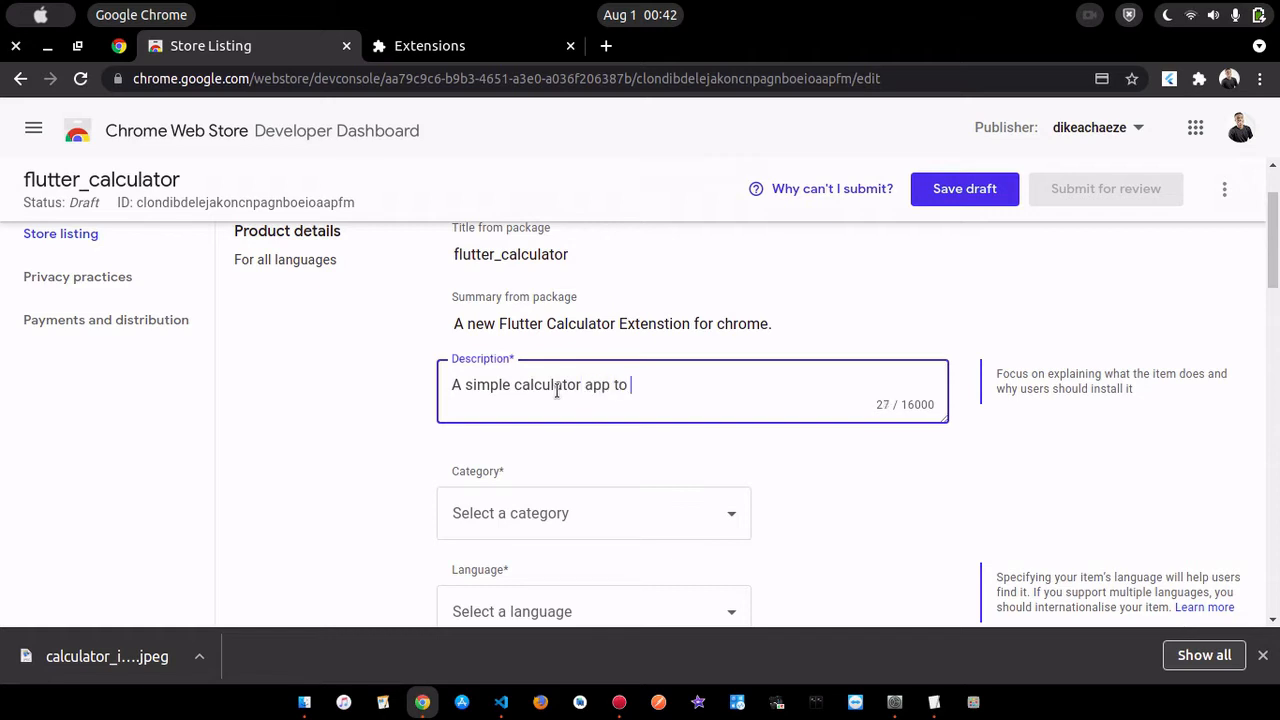
pyautogui.write('simplify your calcut')
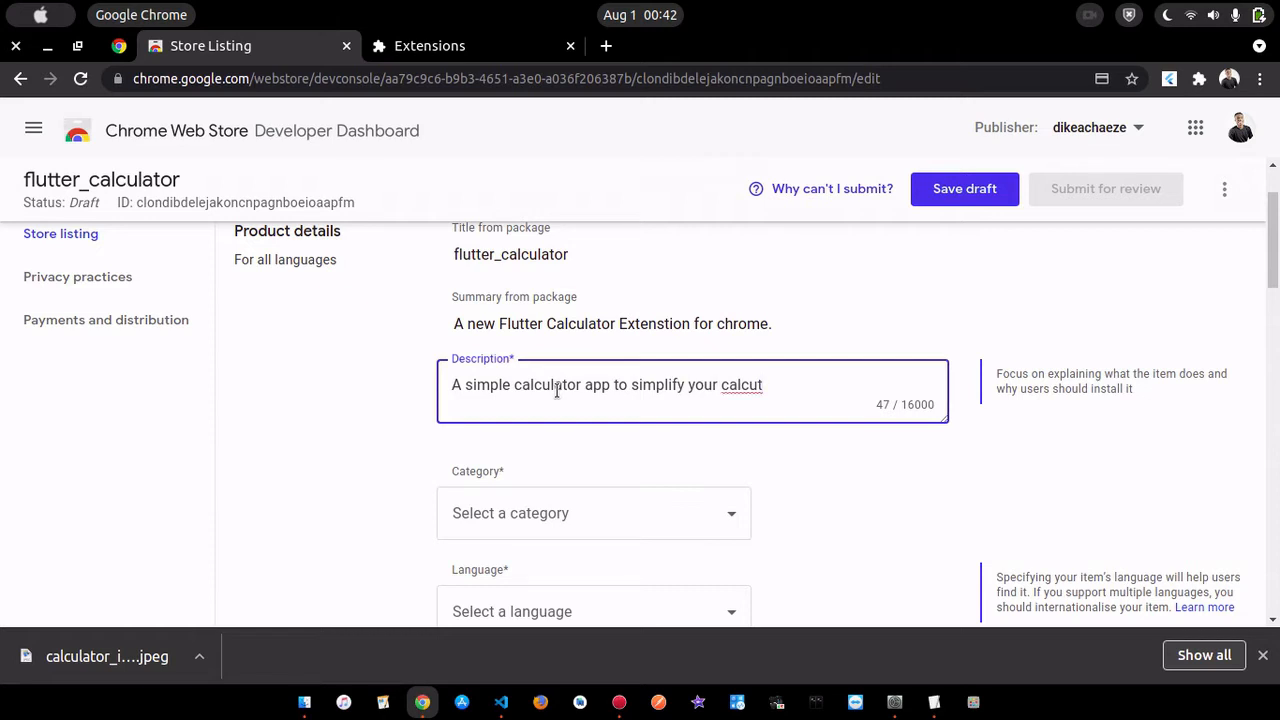
pyautogui.press('BackSpace')
pyautogui.write('lations on the web')
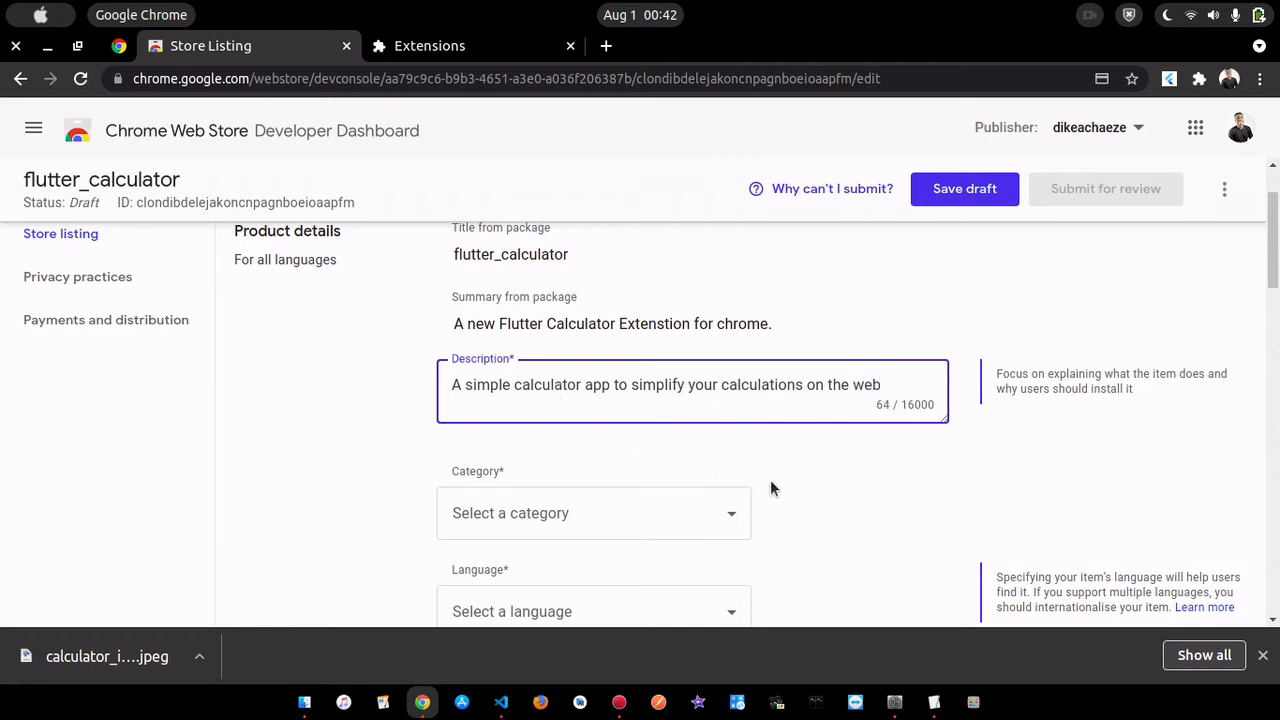
# - Set the store listing's category to Productivity
pyautogui.scroll(-2, 770, 479)
pyautogui.click(694, 410)
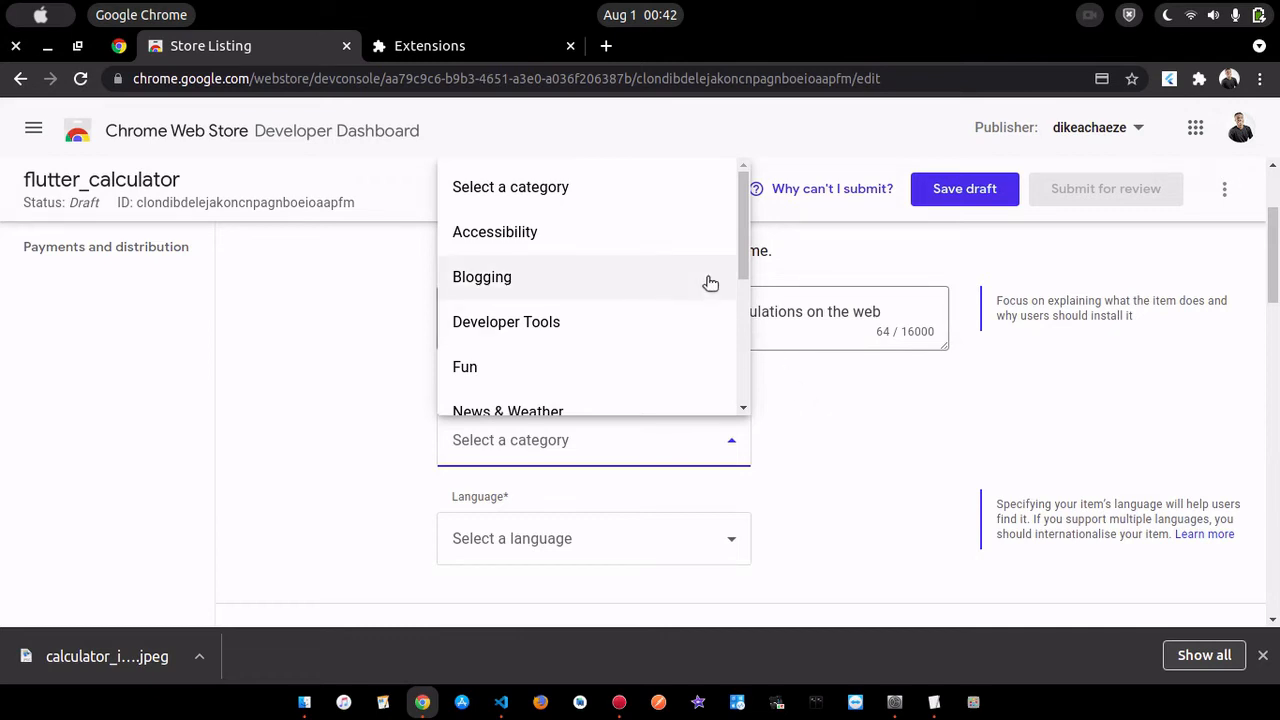
pyautogui.scroll(-5, 709, 283)
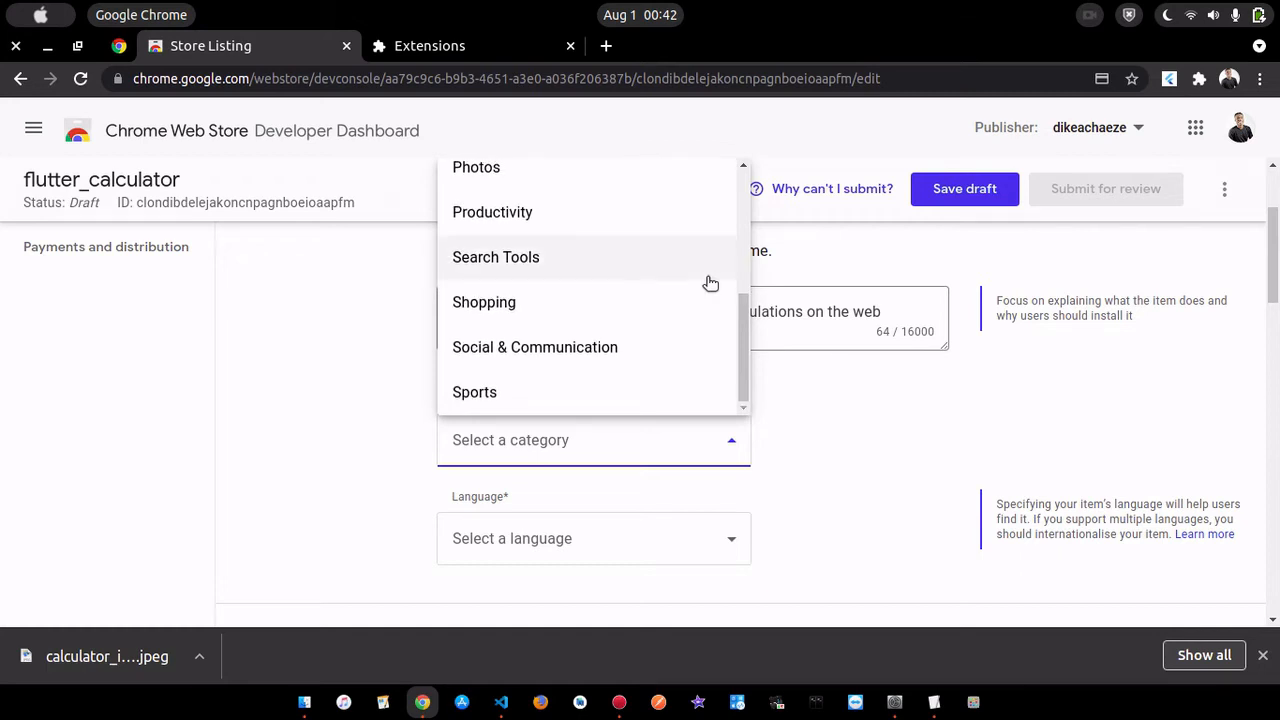
pyautogui.scroll(5, 709, 283)
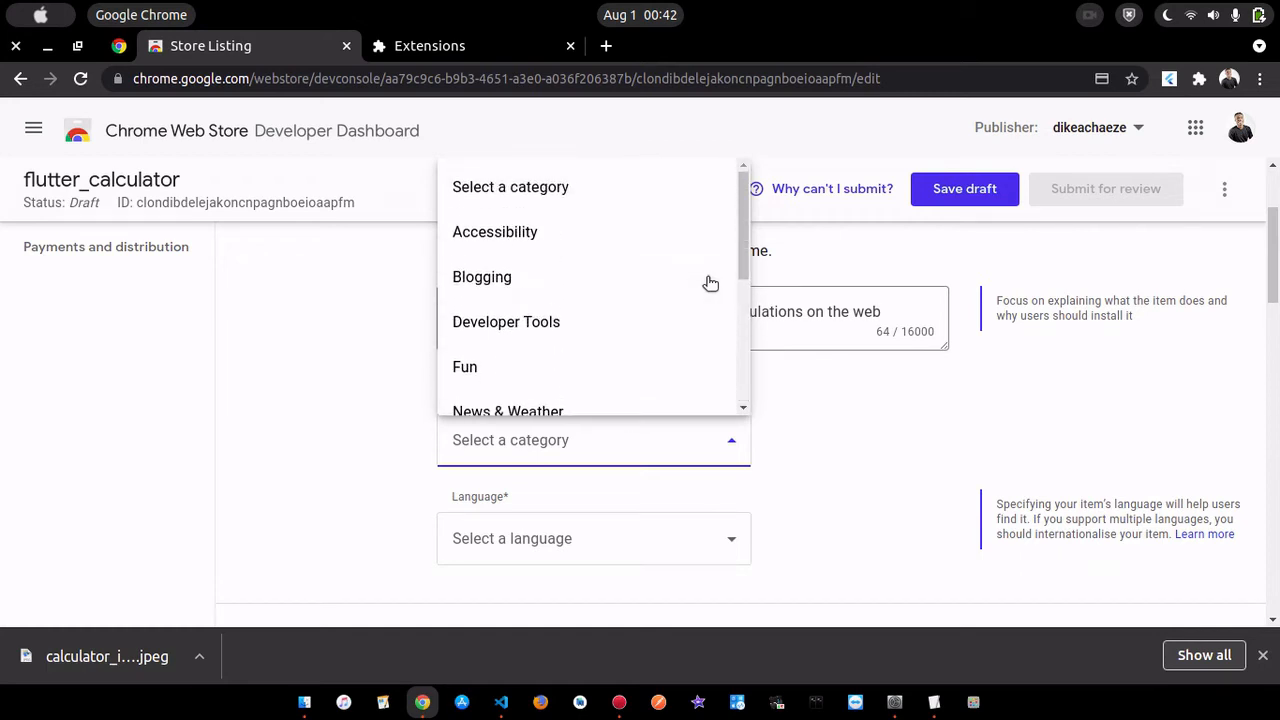
pyautogui.scroll(-4, 709, 283)
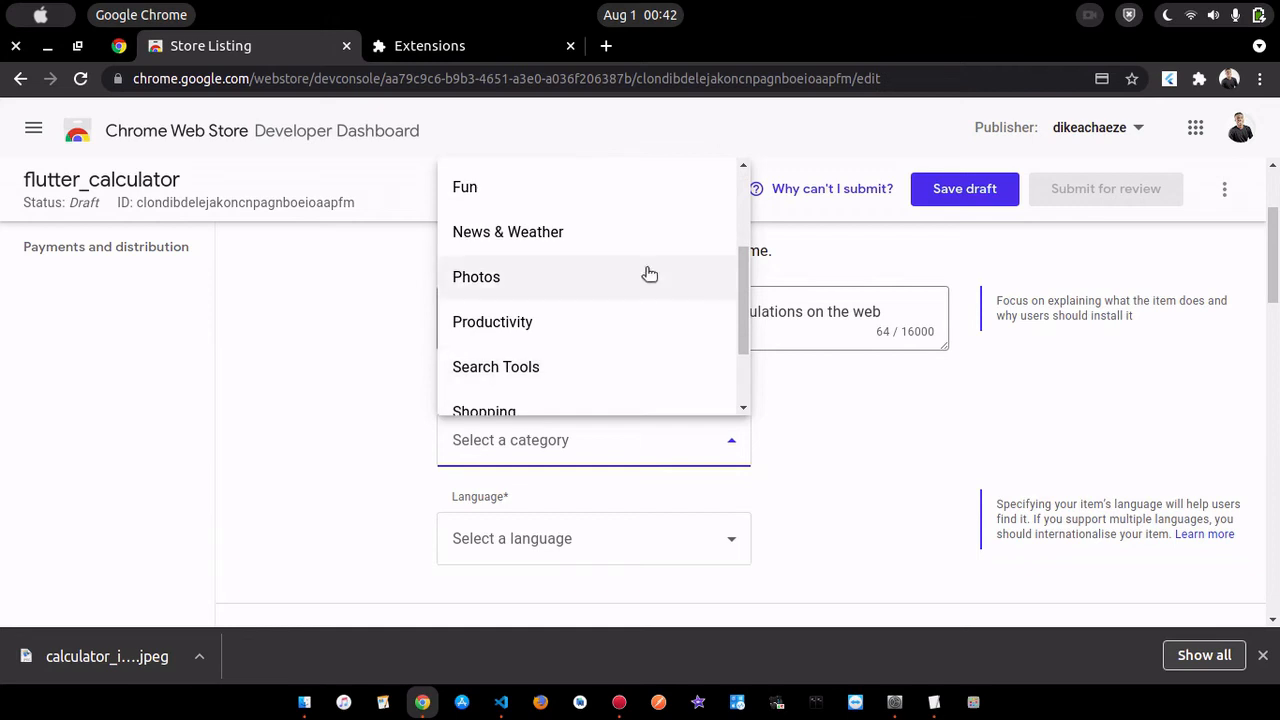
pyautogui.click(586, 319)
# - Set the store listing's language to English
pyautogui.scroll(-2, 820, 414)
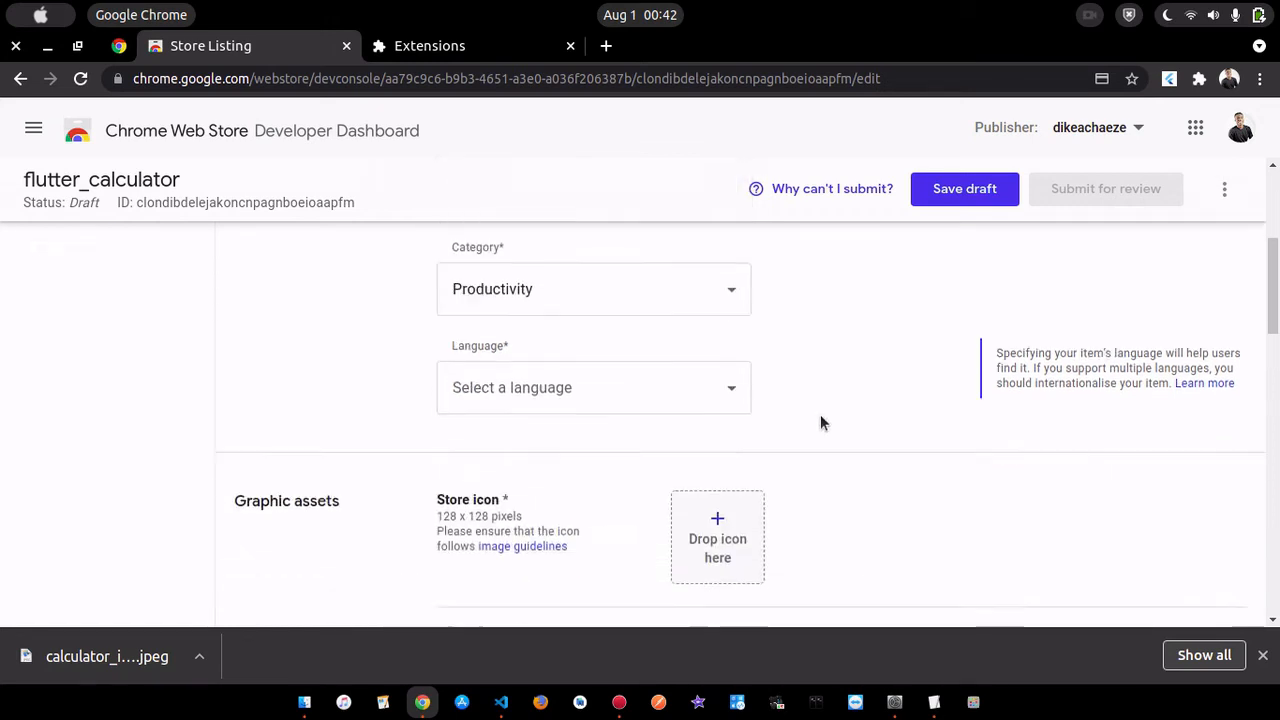
pyautogui.click(706, 389)
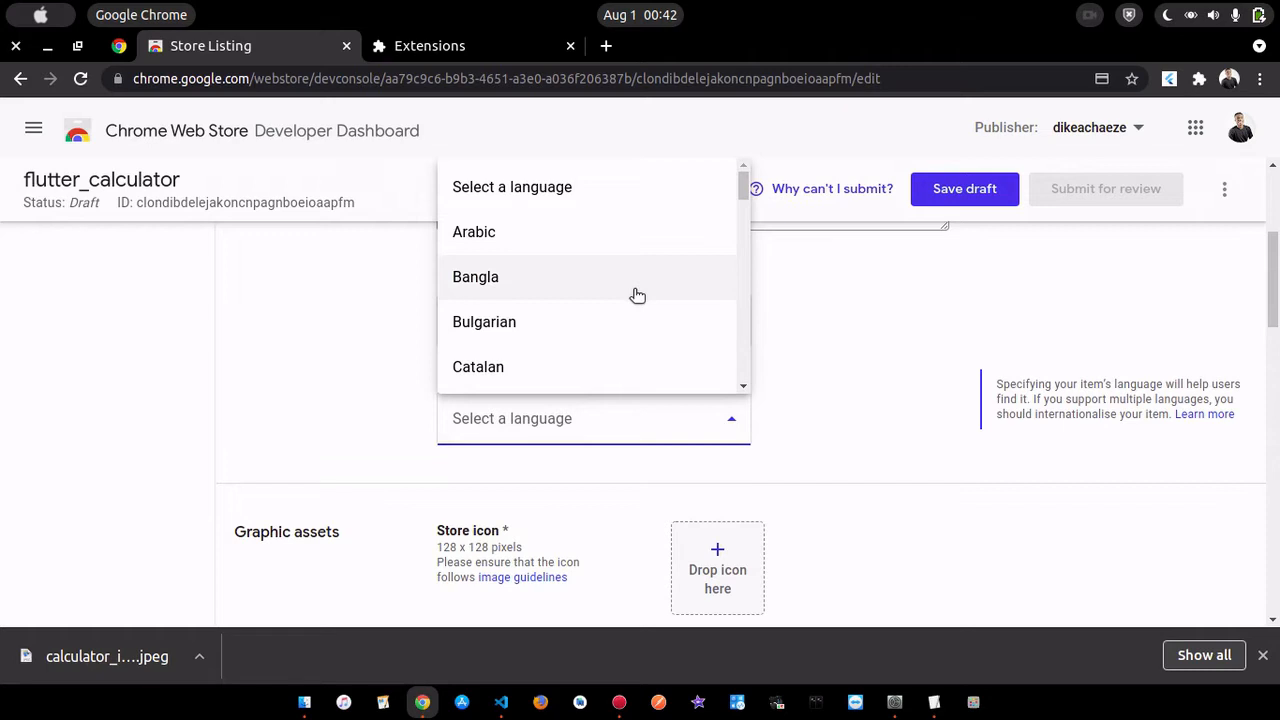
pyautogui.scroll(-4, 634, 294)
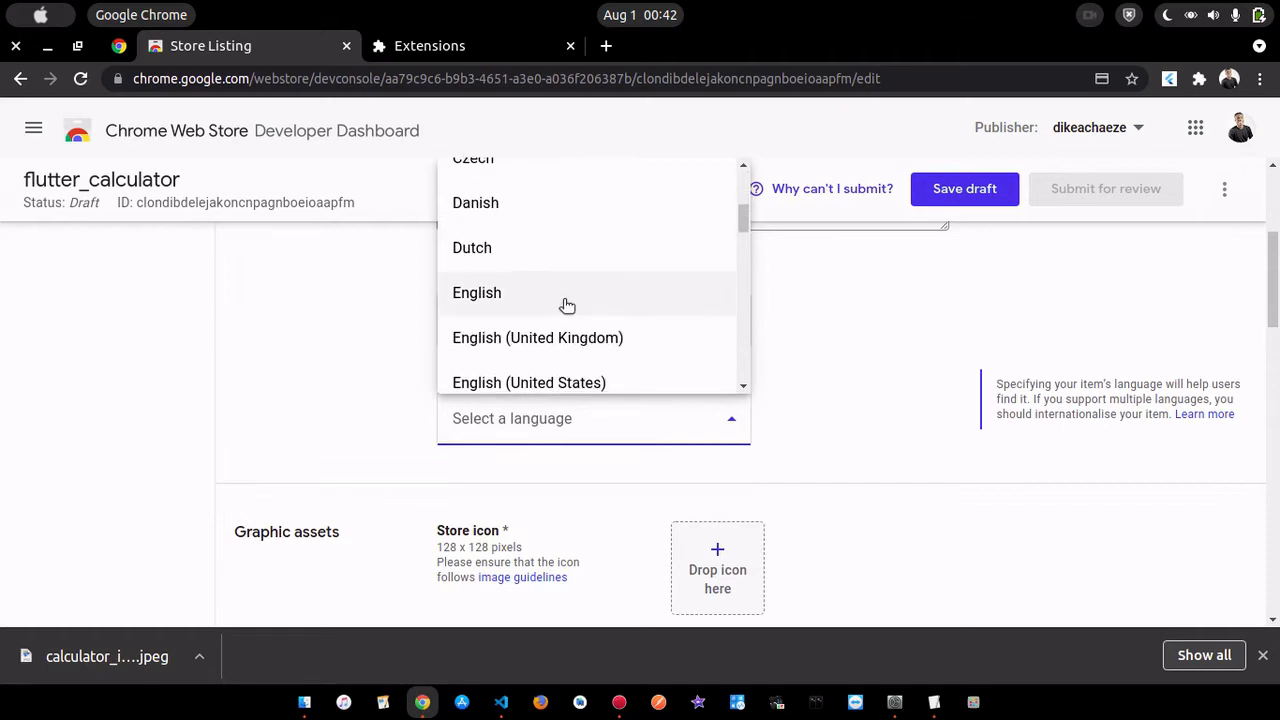
pyautogui.click(566, 304)
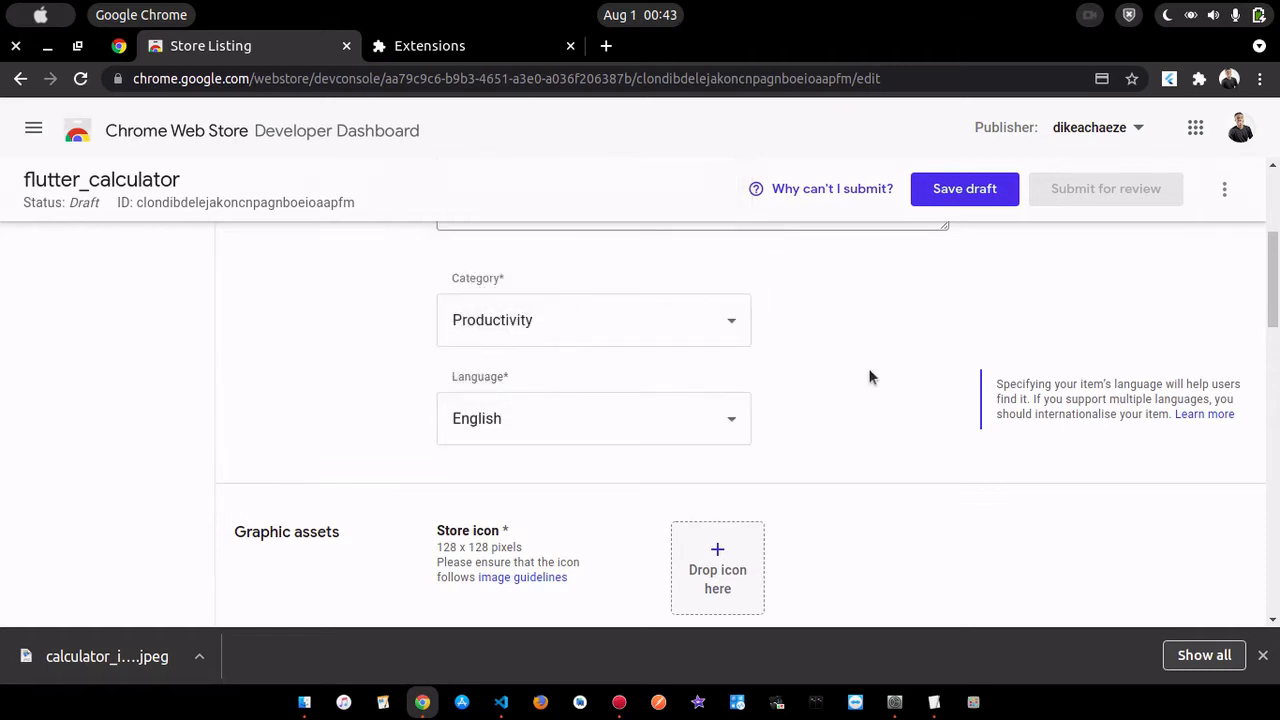
# - Check the store icon's size requirement and upload calculator_logo.jpeg from the Desktop as the store icon
pyautogui.scroll(-2, 868, 368)
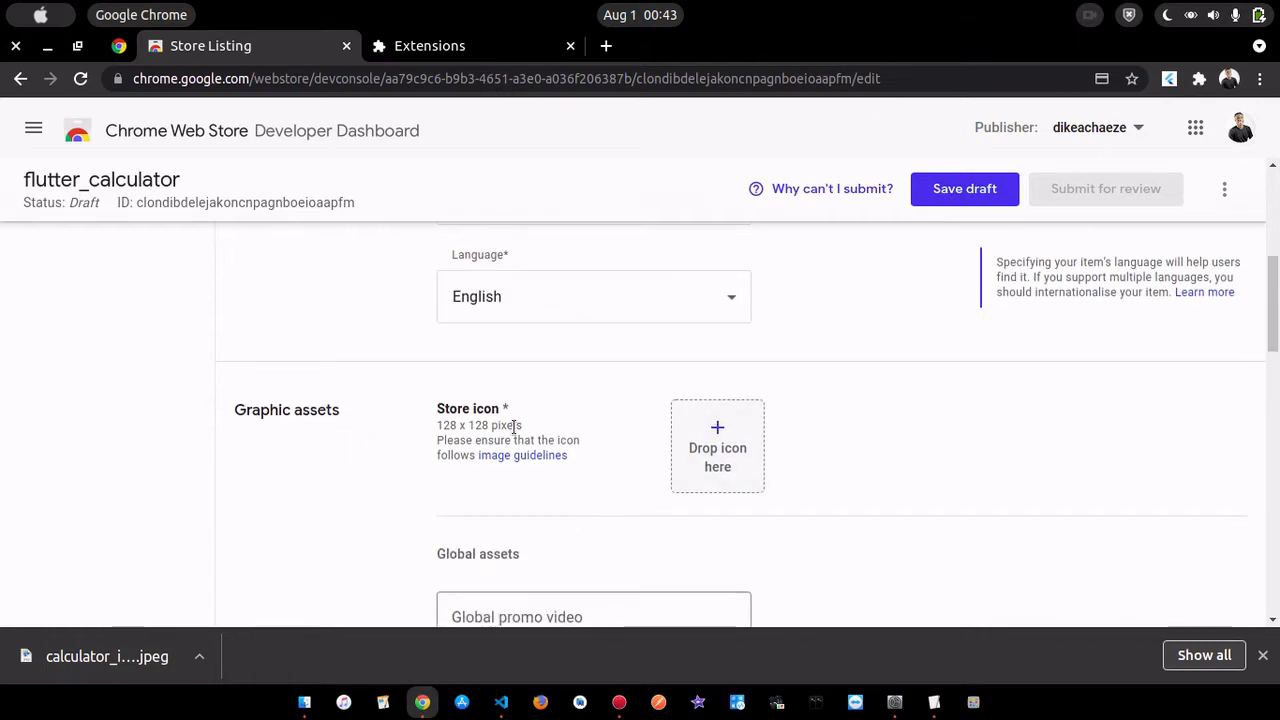
pyautogui.scroll(-1, 560, 431)
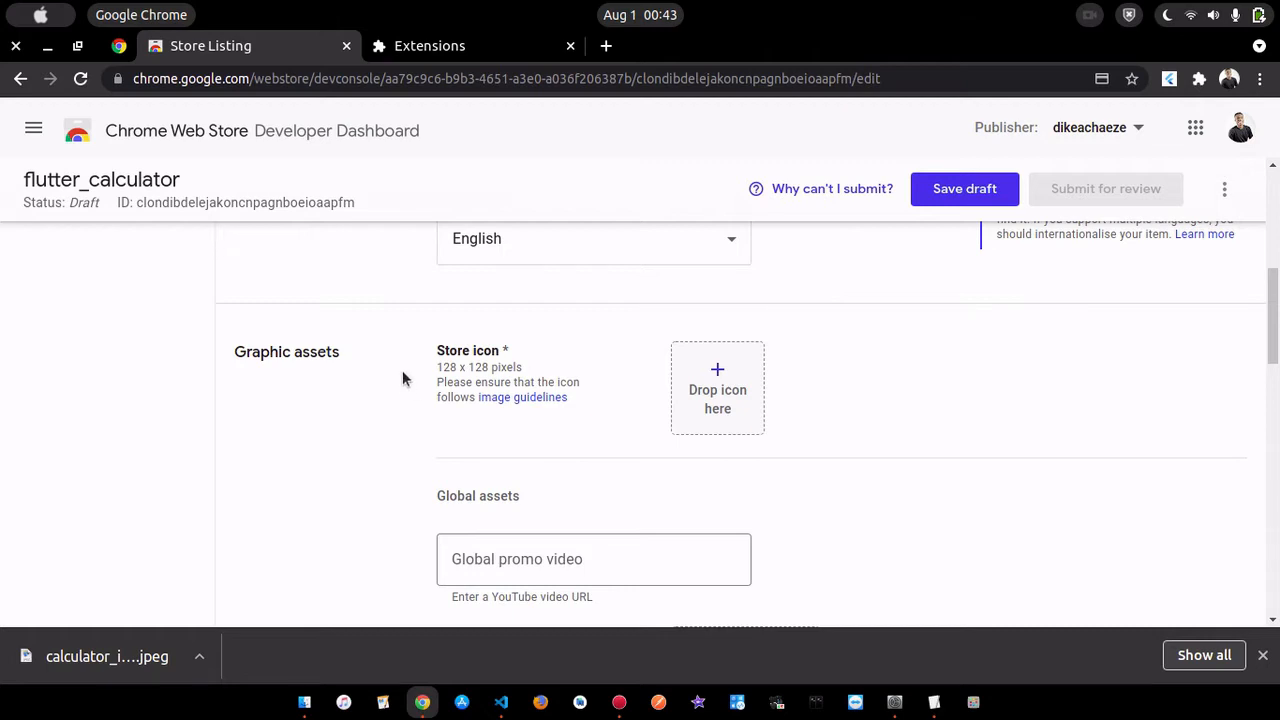
pyautogui.moveTo(433, 370); pyautogui.dragTo(545, 374)
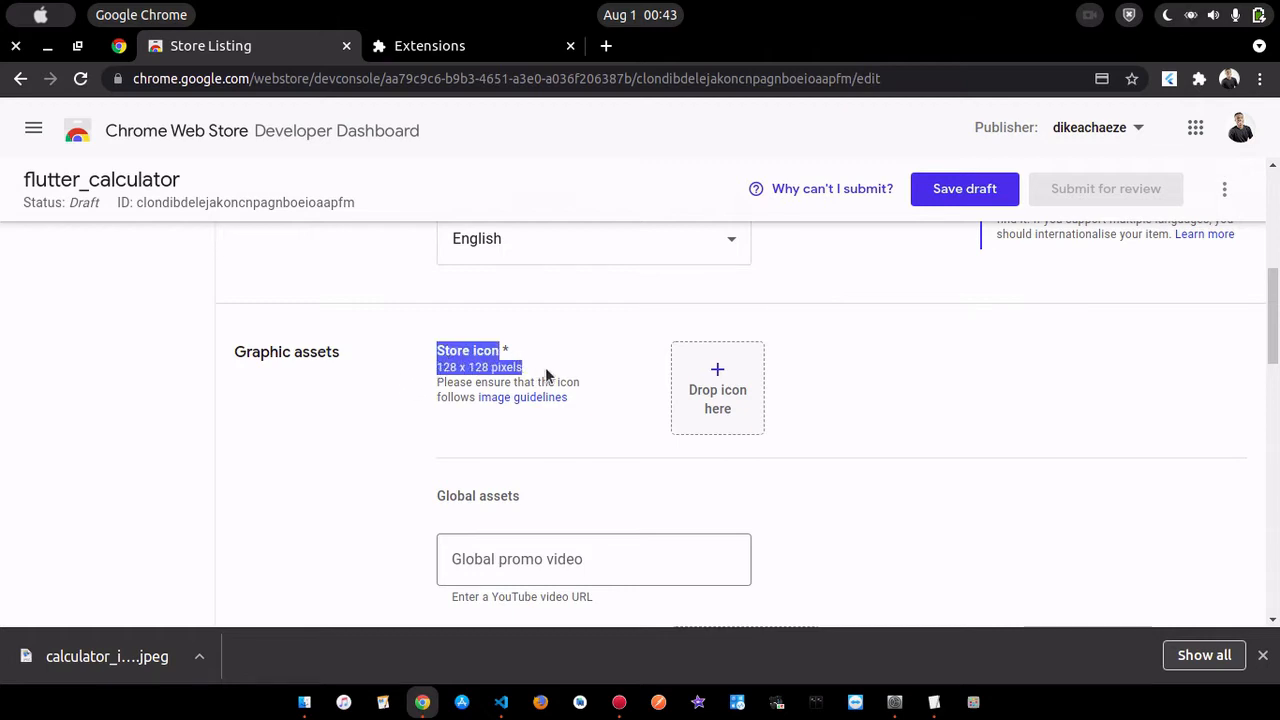
pyautogui.click(595, 375)
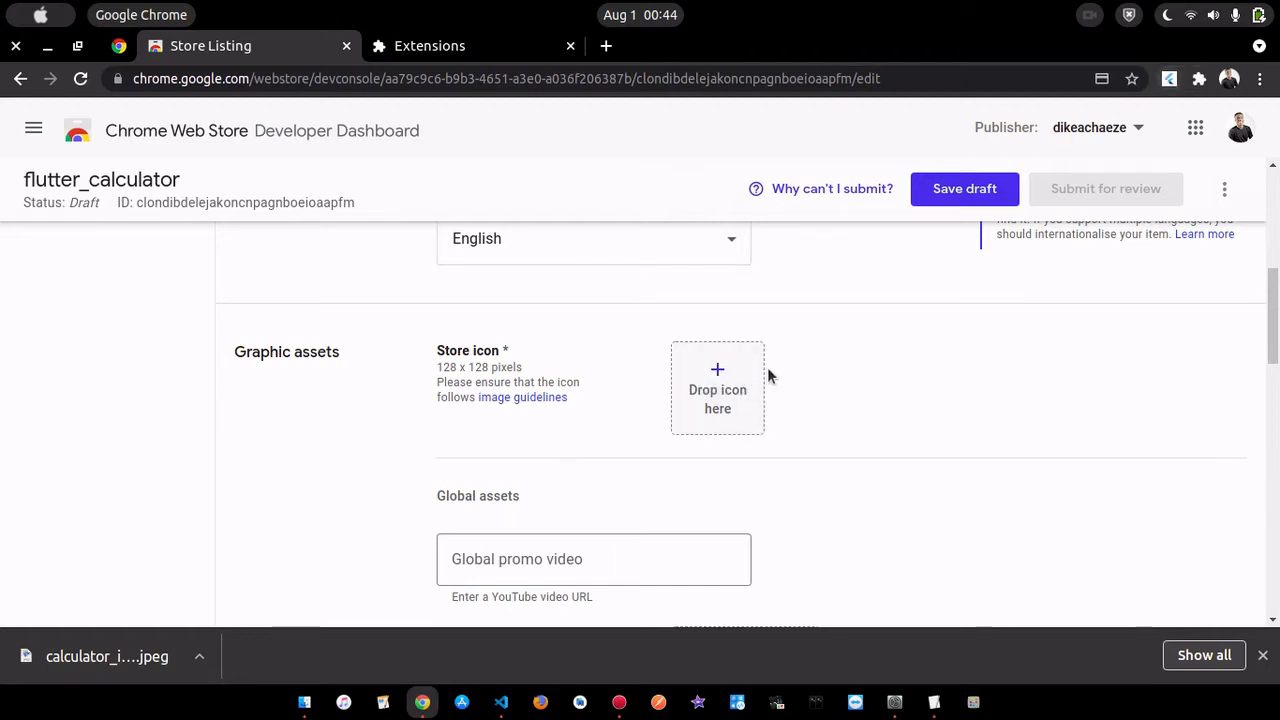
pyautogui.click(704, 371)
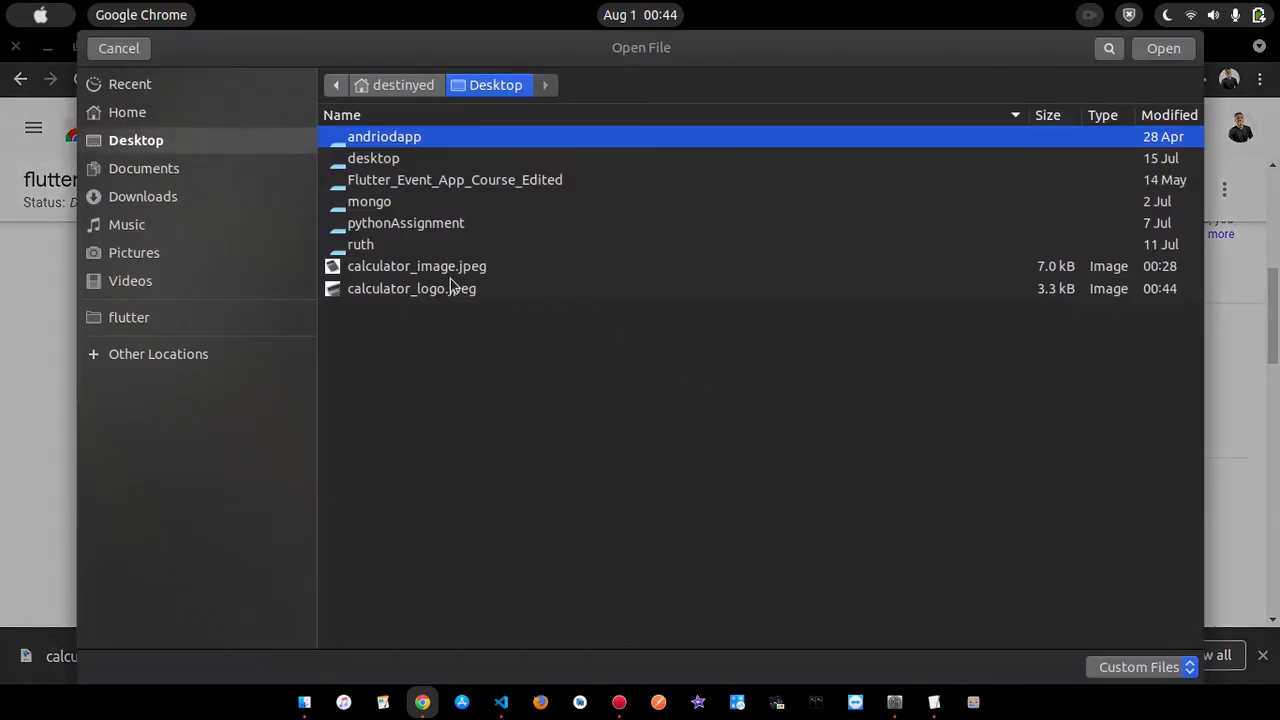
pyautogui.click(457, 289)
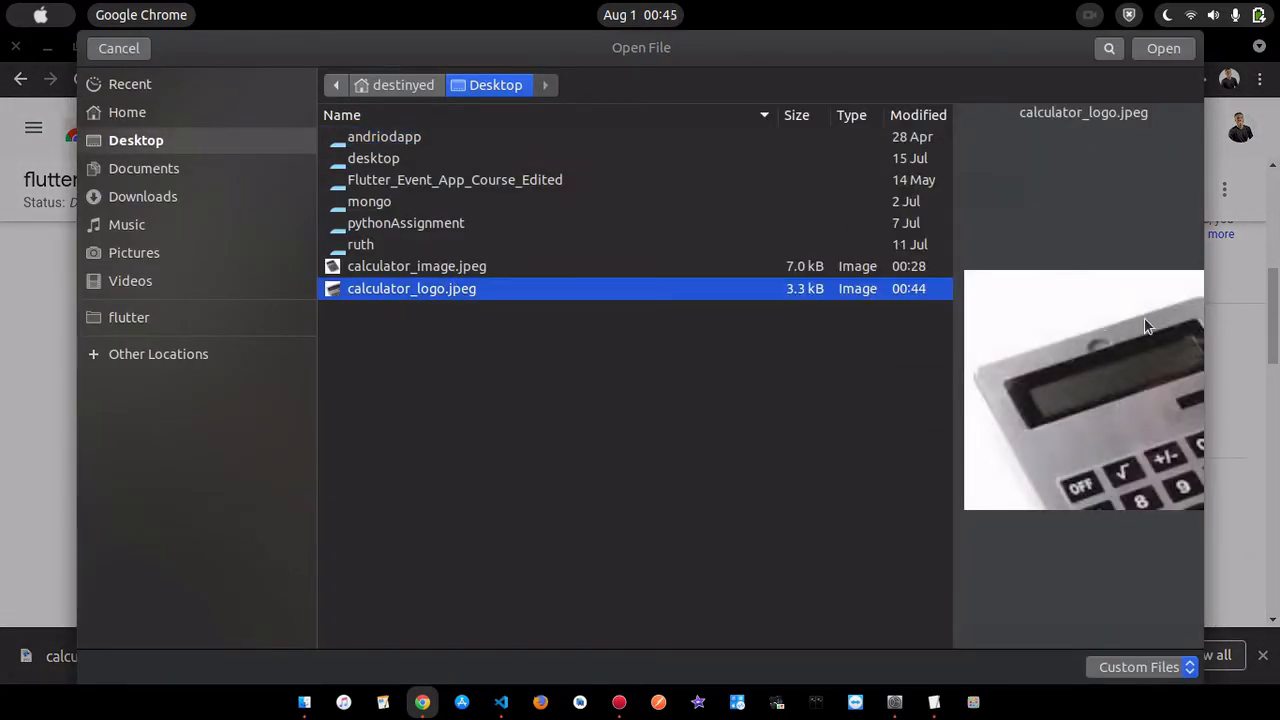
pyautogui.click(1162, 49)
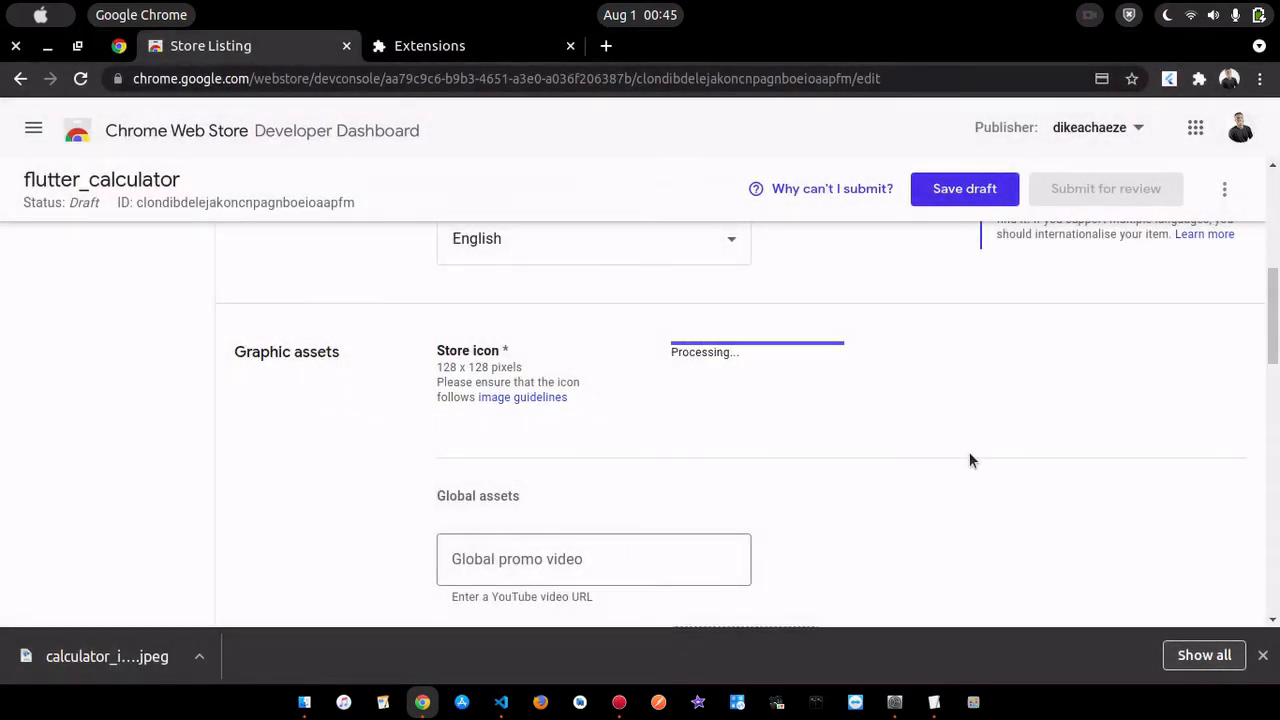
pyautogui.moveTo(674, 370)
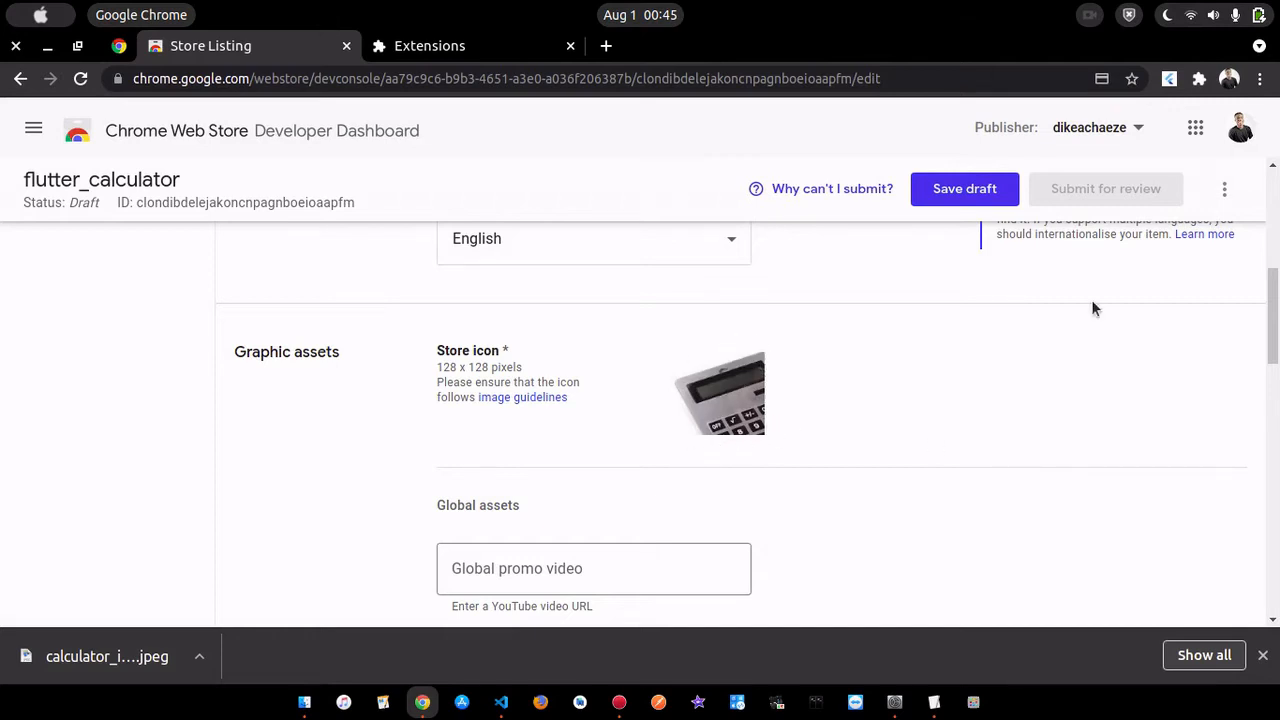
pyautogui.scroll(-3, 1051, 380)
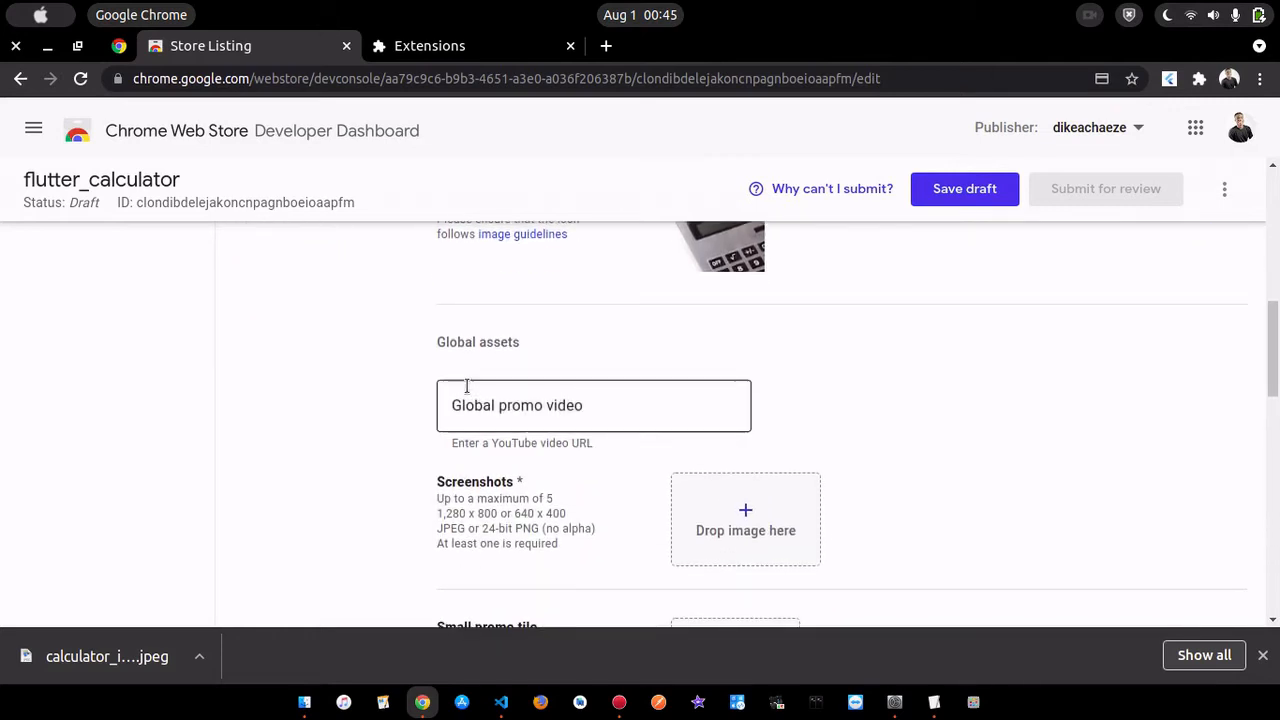
# - Try to upload calculator_image.jpeg from the Desktop as a store listing screenshot
pyautogui.scroll(-2, 674, 415)
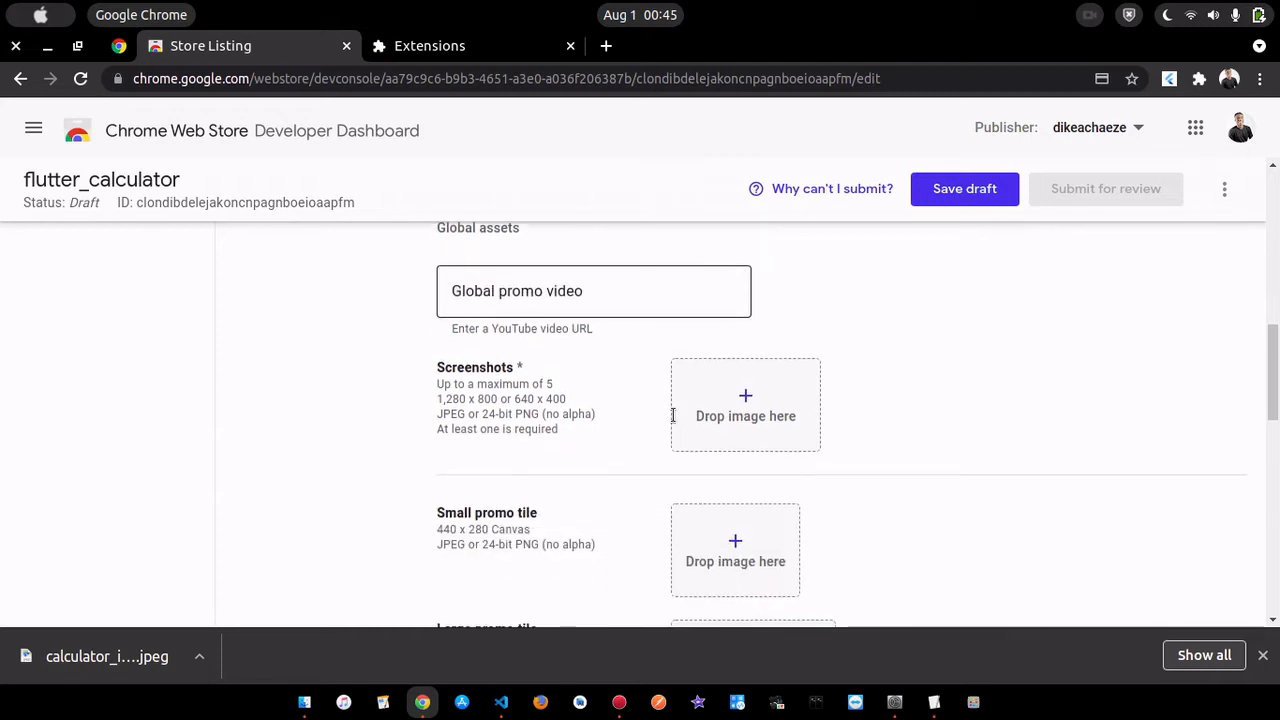
pyautogui.scroll(-1, 597, 432)
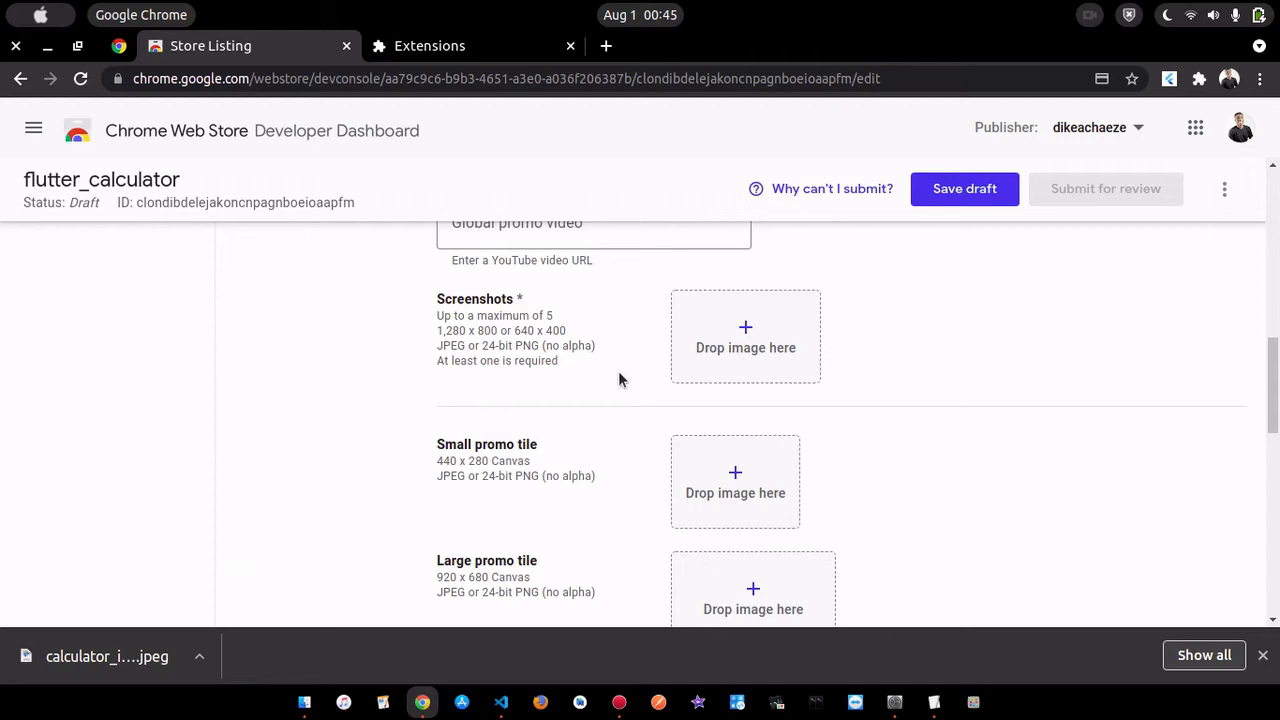
pyautogui.scroll(-1, 618, 379)
pyautogui.scroll(2, 618, 379)
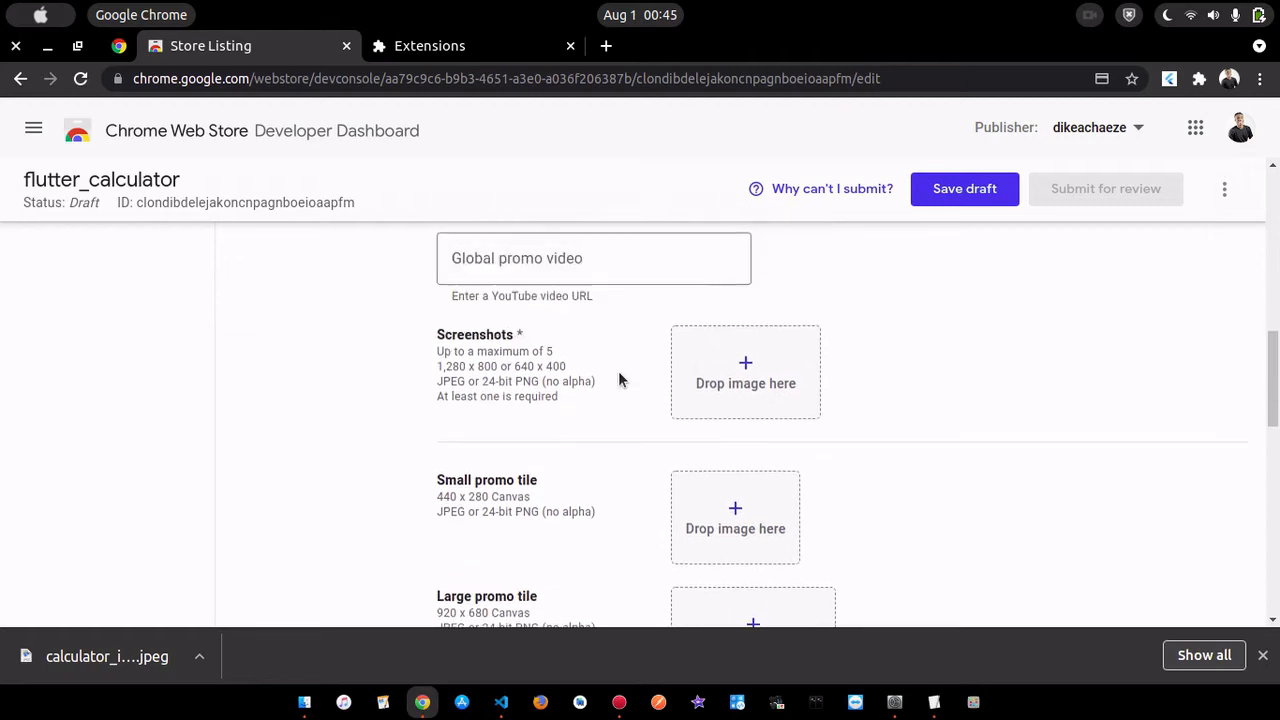
pyautogui.click(755, 381)
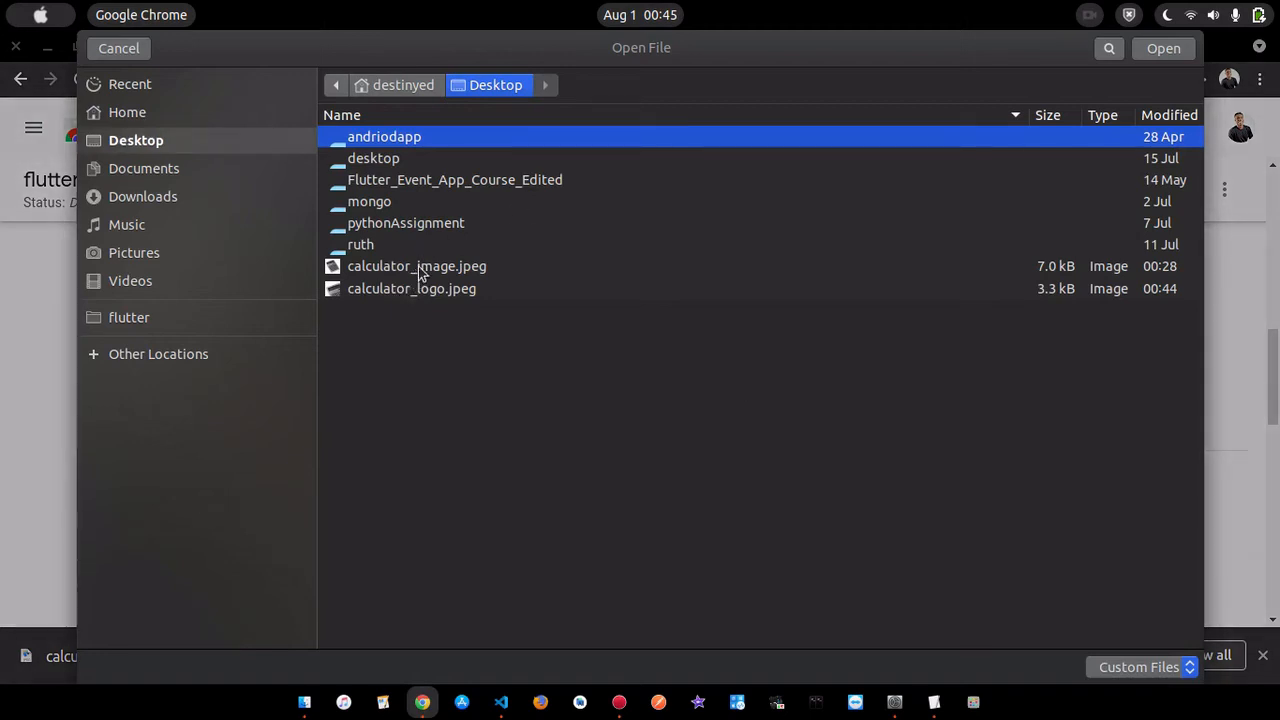
pyautogui.click(422, 270)
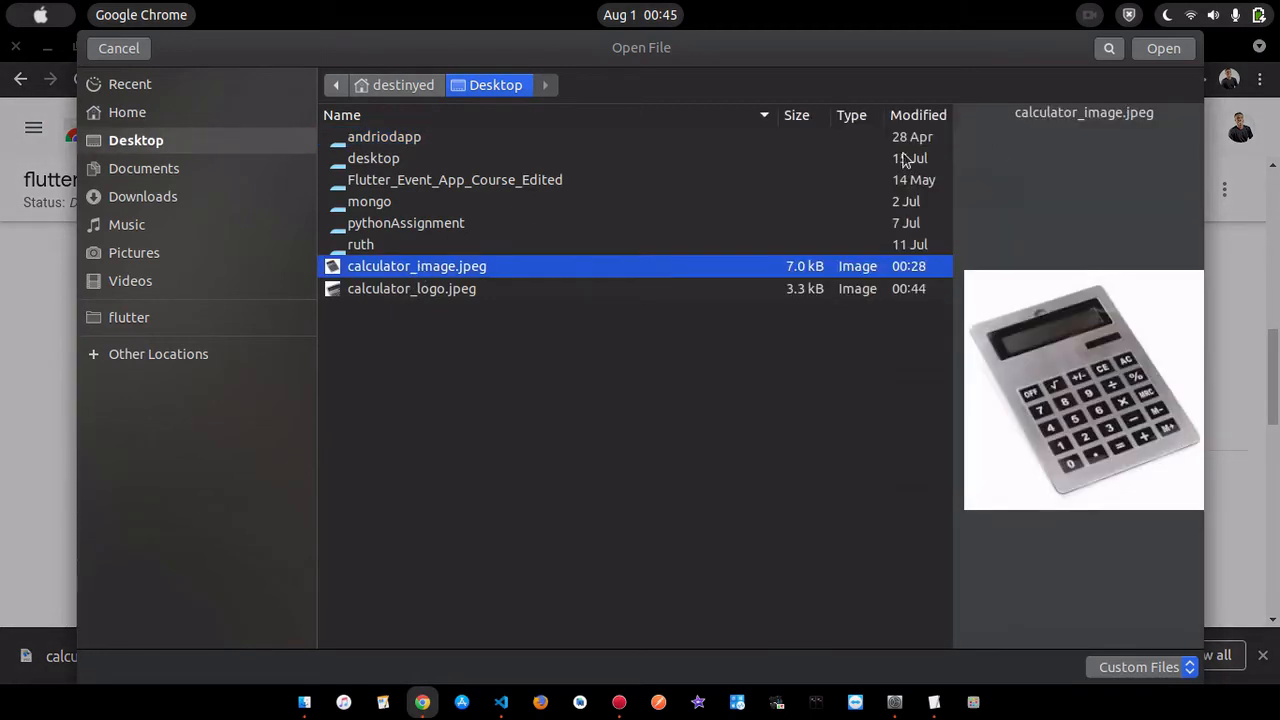
pyautogui.click(1161, 48)
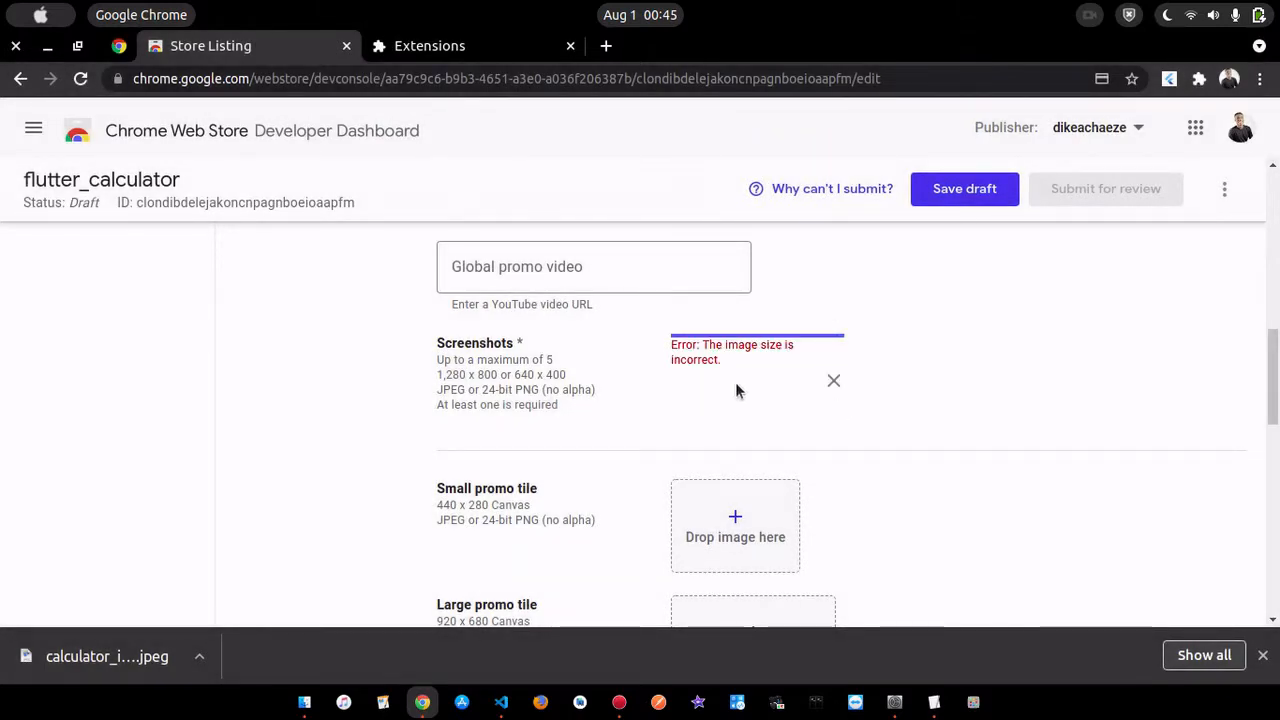
pyautogui.click(834, 380)
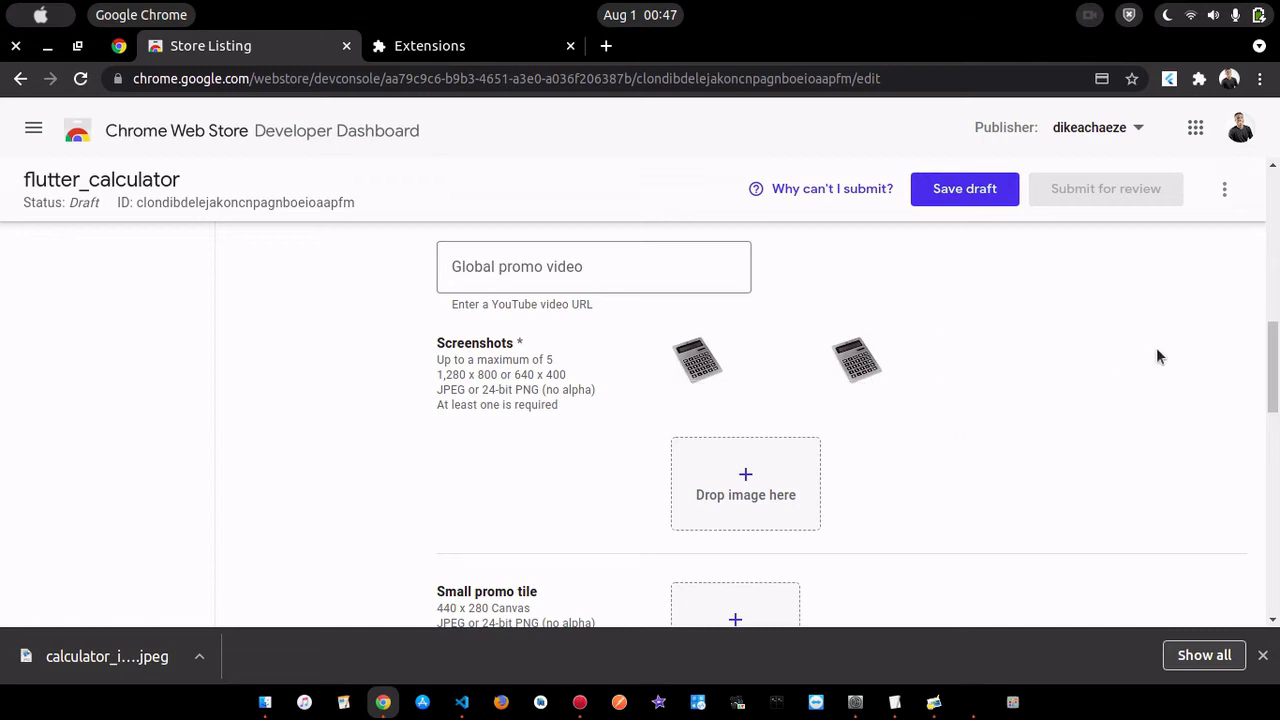
# - Examine the uploaded screenshots, the promo tile slots and the additional fields of the store listing
pyautogui.moveTo(893, 372)
pyautogui.scroll(-3, 1052, 365)
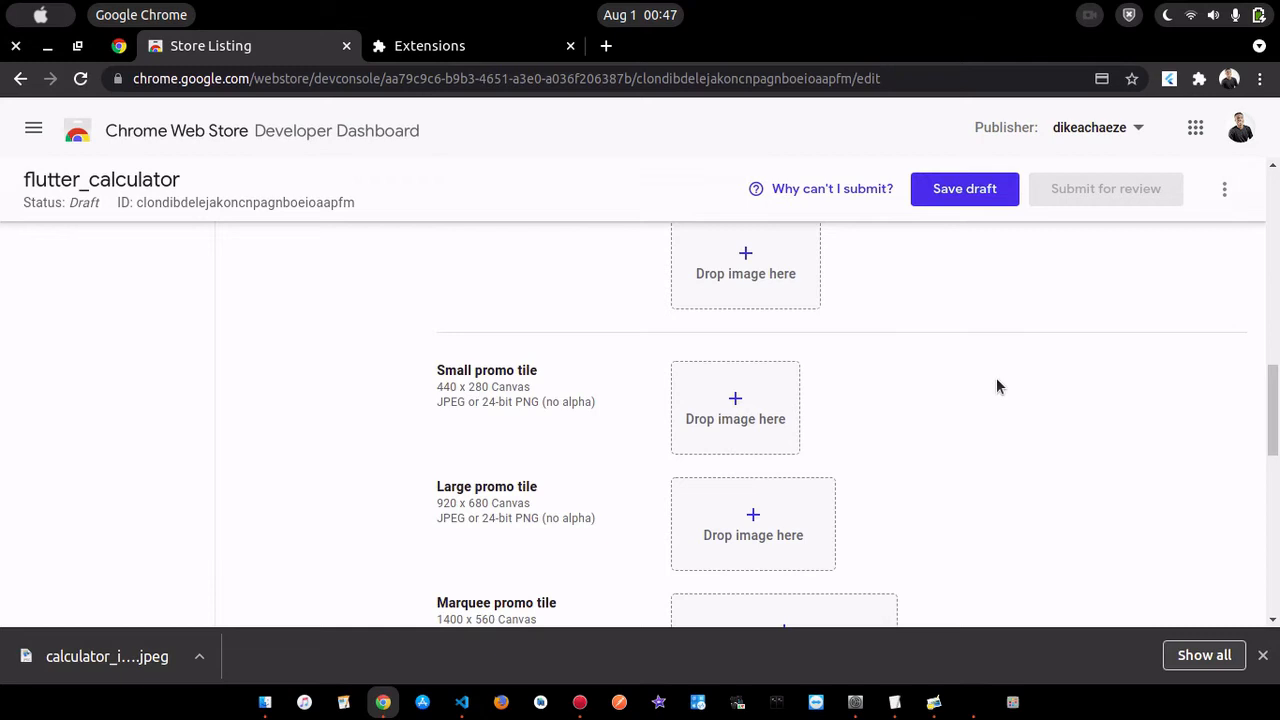
pyautogui.scroll(-2, 997, 386)
pyautogui.scroll(5, 997, 386)
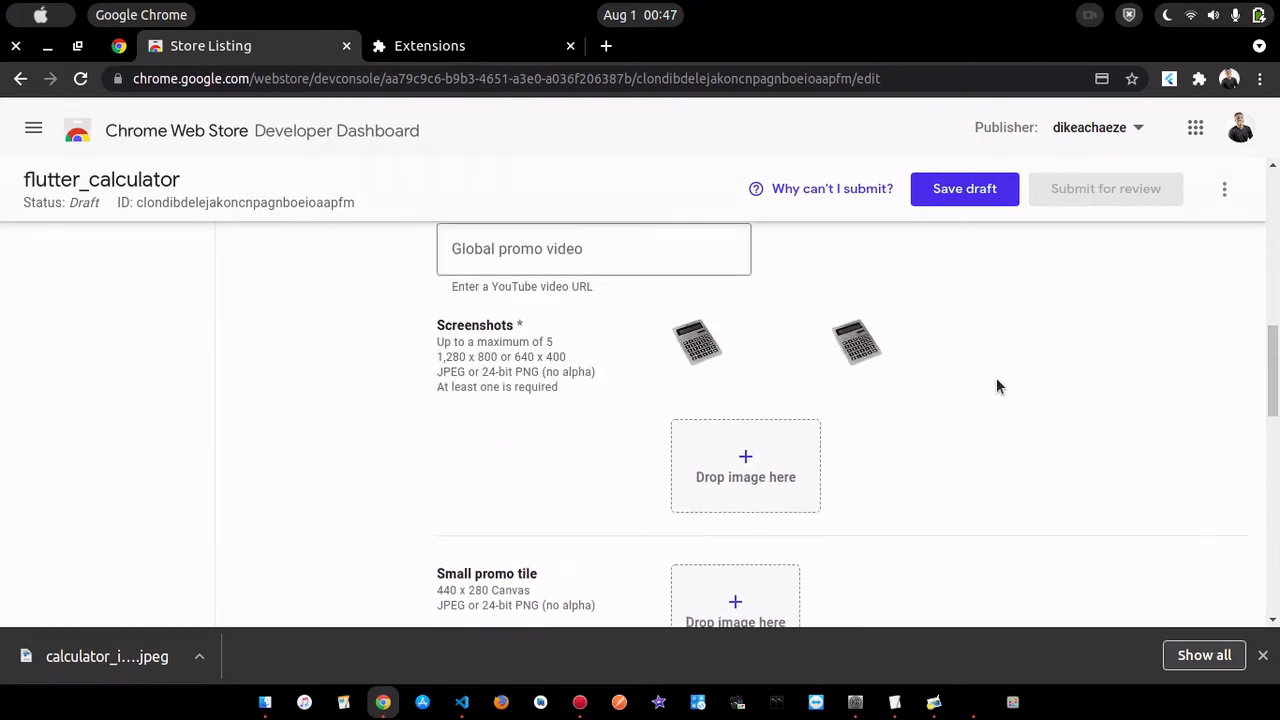
pyautogui.scroll(-2, 854, 526)
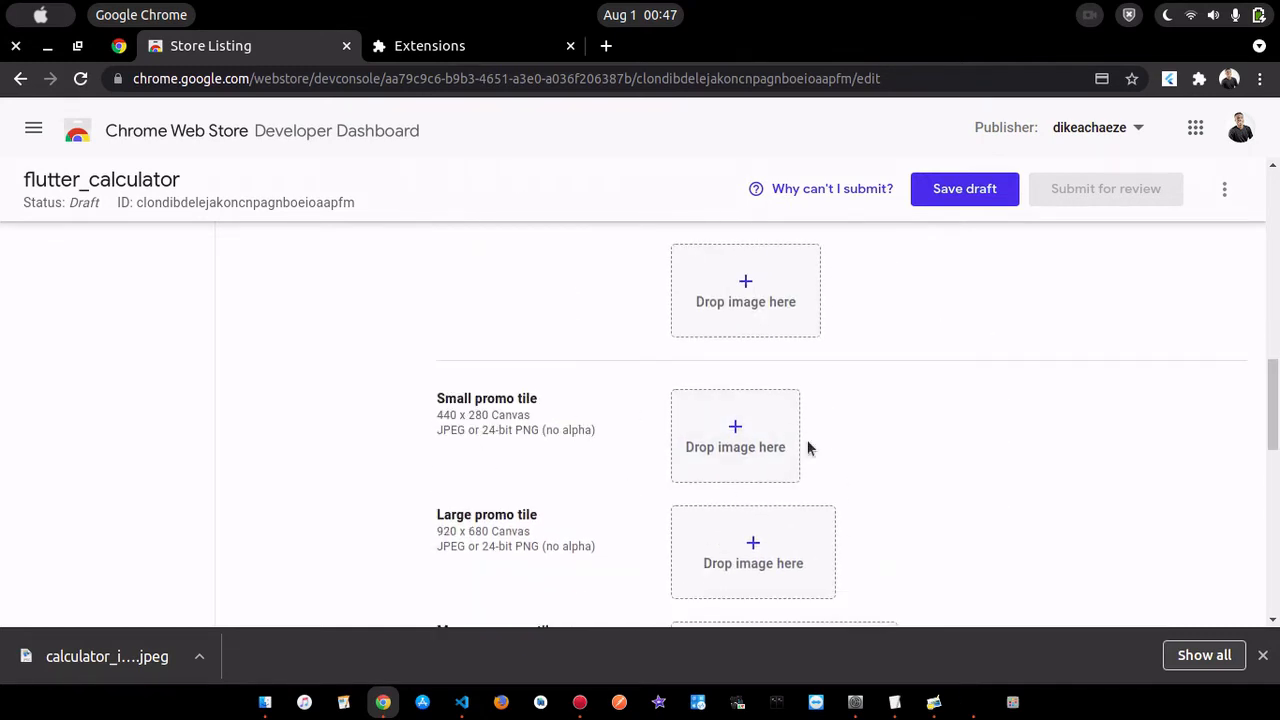
pyautogui.scroll(-2, 808, 448)
pyautogui.scroll(-3, 908, 411)
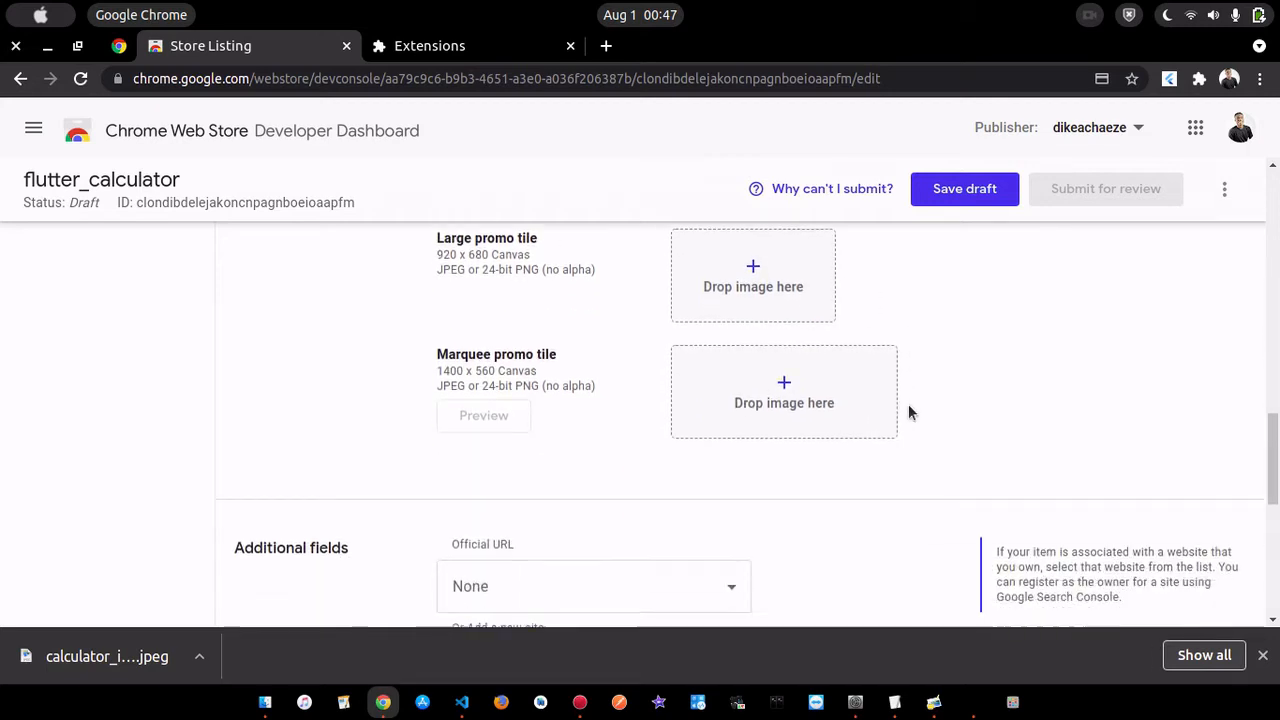
pyautogui.scroll(-3, 908, 411)
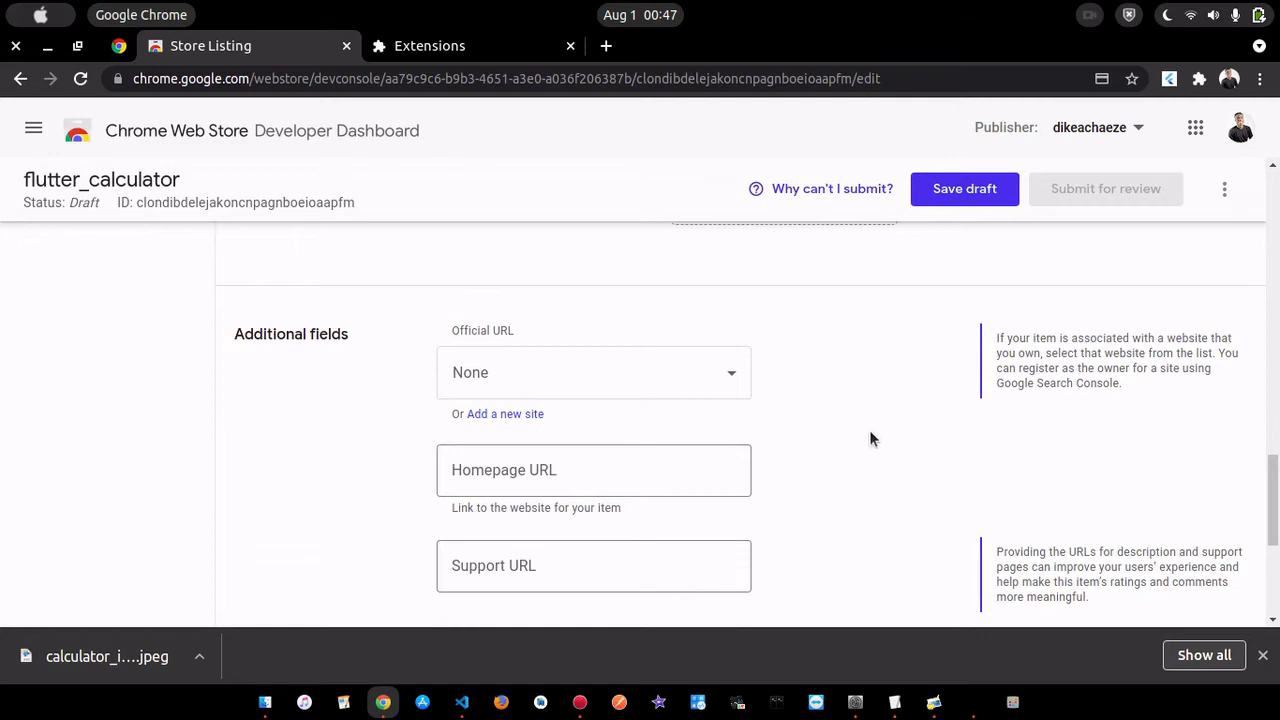
pyautogui.scroll(-5, 869, 430)
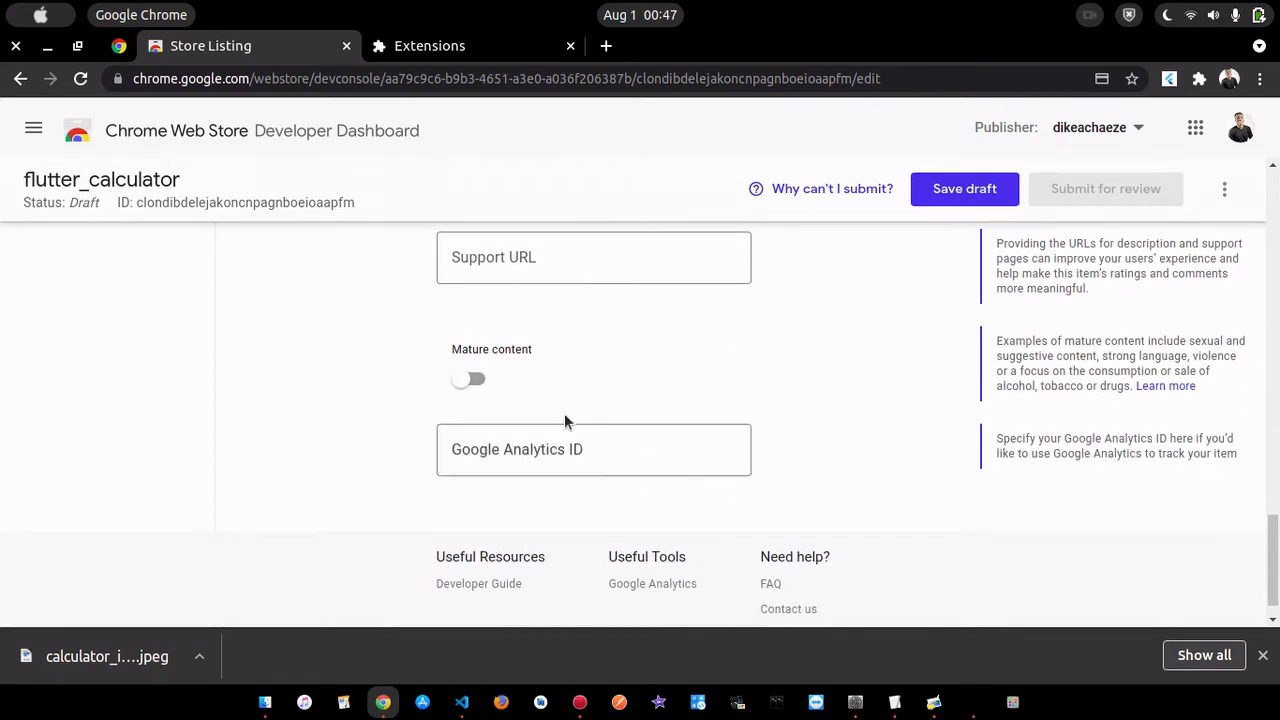
pyautogui.scroll(-1, 785, 387)
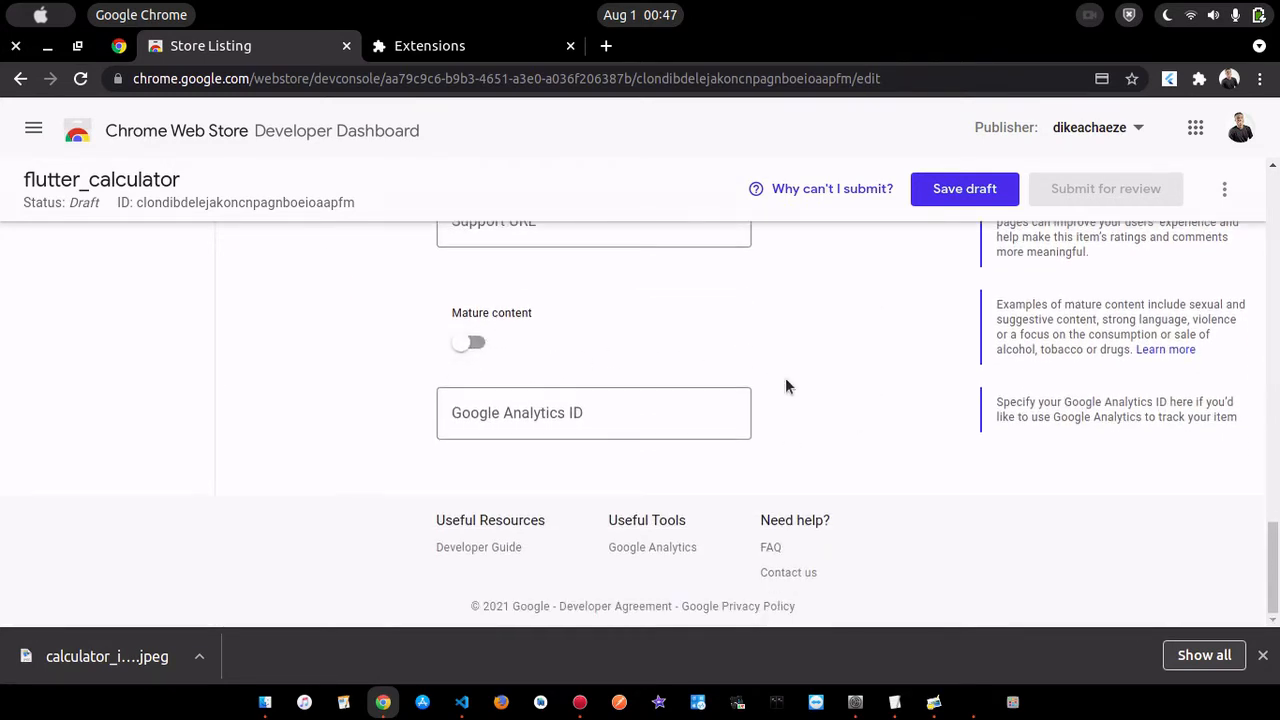
# - Save the store listing as a draft
pyautogui.scroll(15, 867, 420)
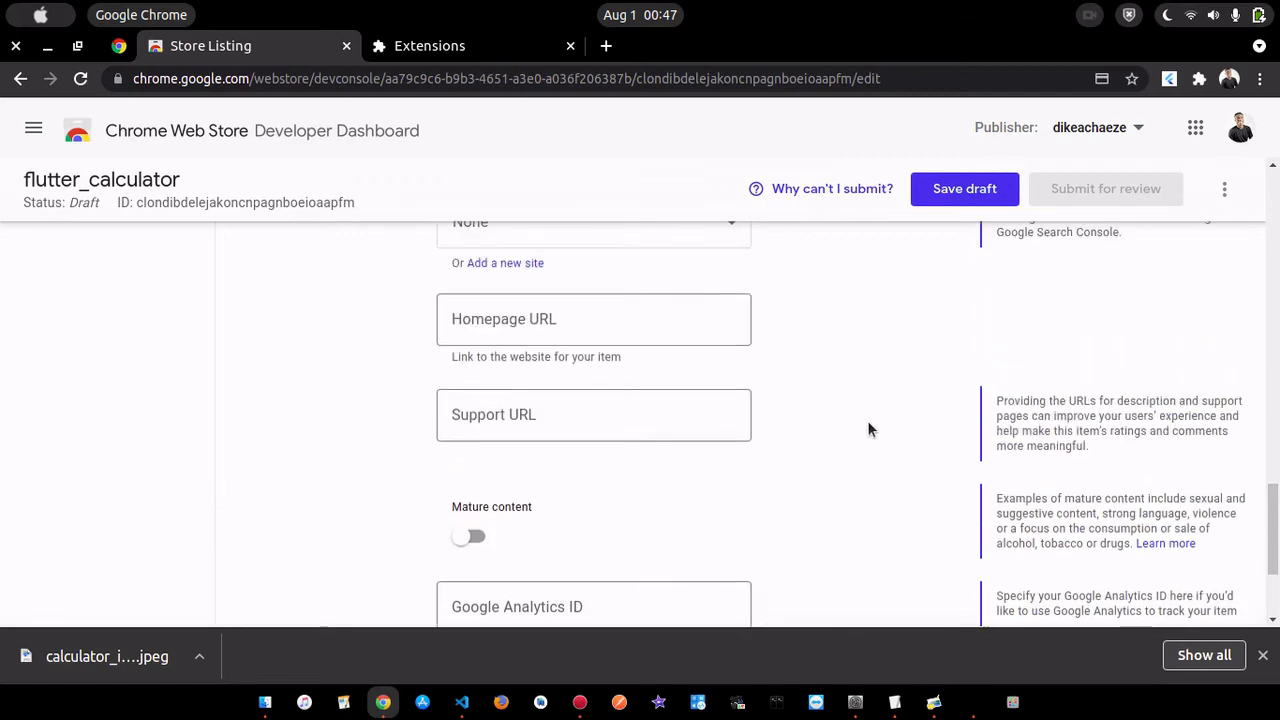
pyautogui.scroll(10, 868, 425)
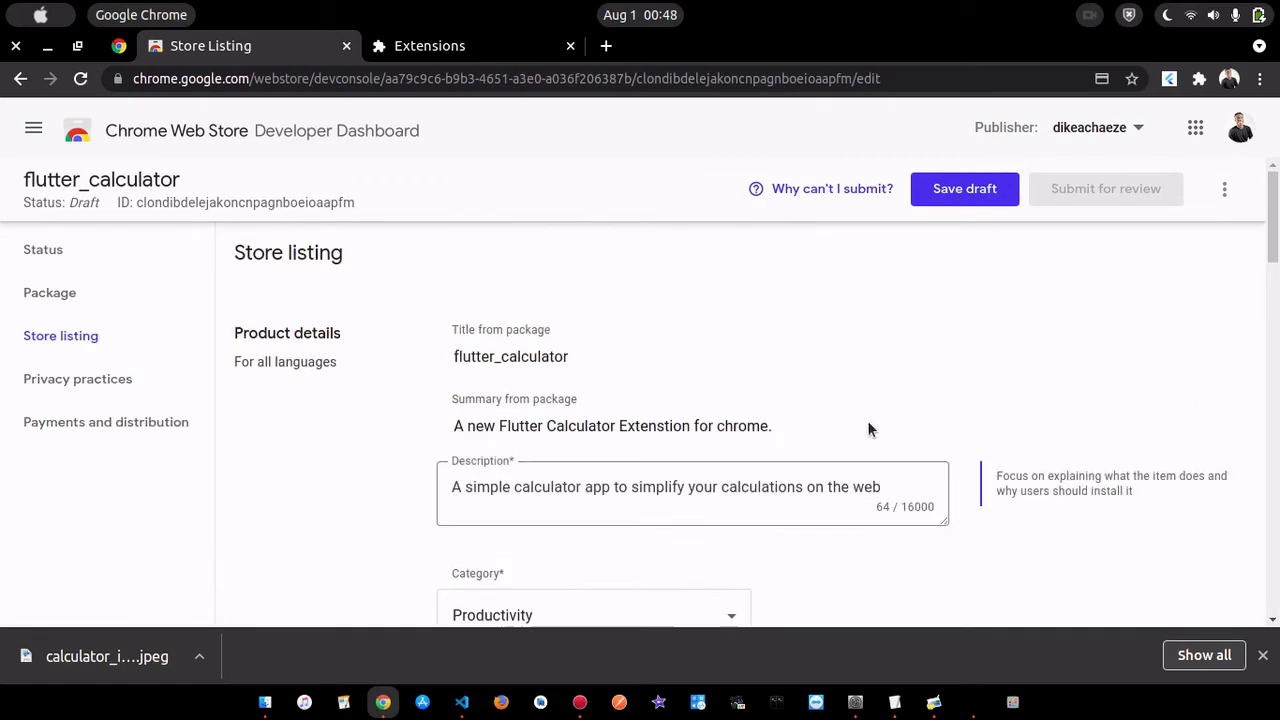
pyautogui.click(963, 192)
# - Switch the Mature content option on and back off, and check the Google Analytics ID field without filling it in
pyautogui.scroll(-3, 955, 337)
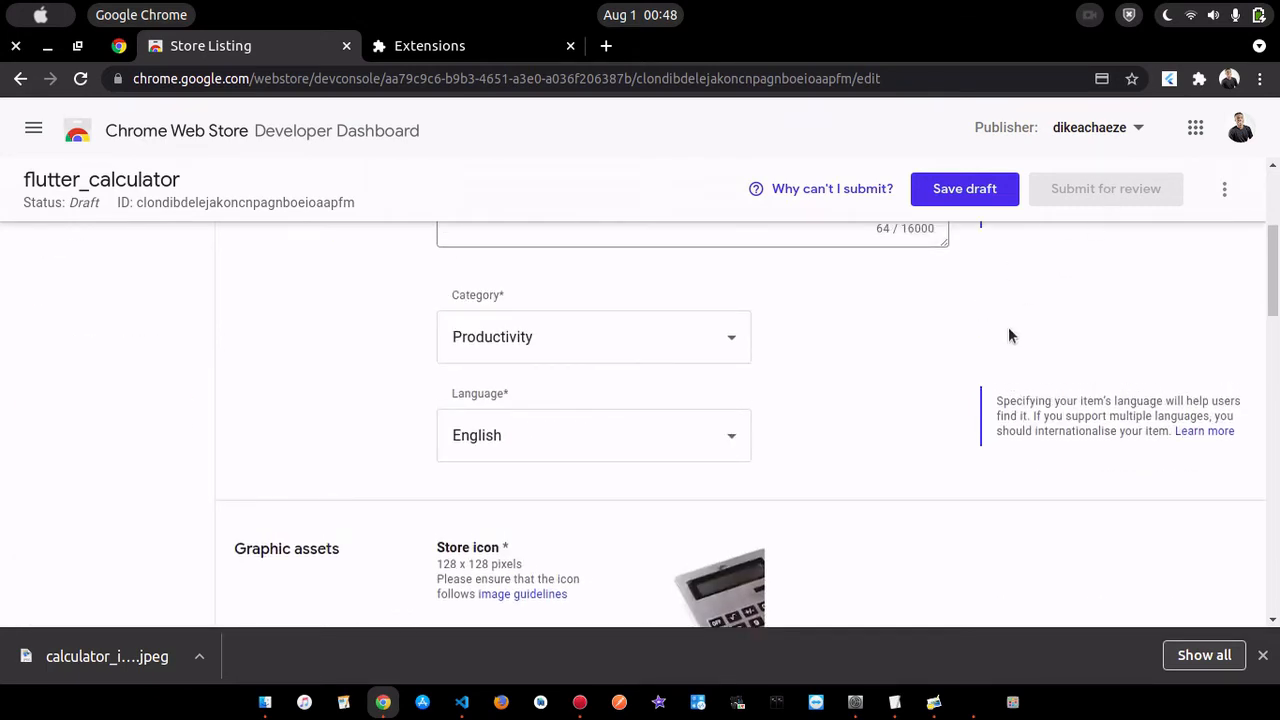
pyautogui.scroll(-5, 1008, 327)
pyautogui.scroll(-8, 1008, 327)
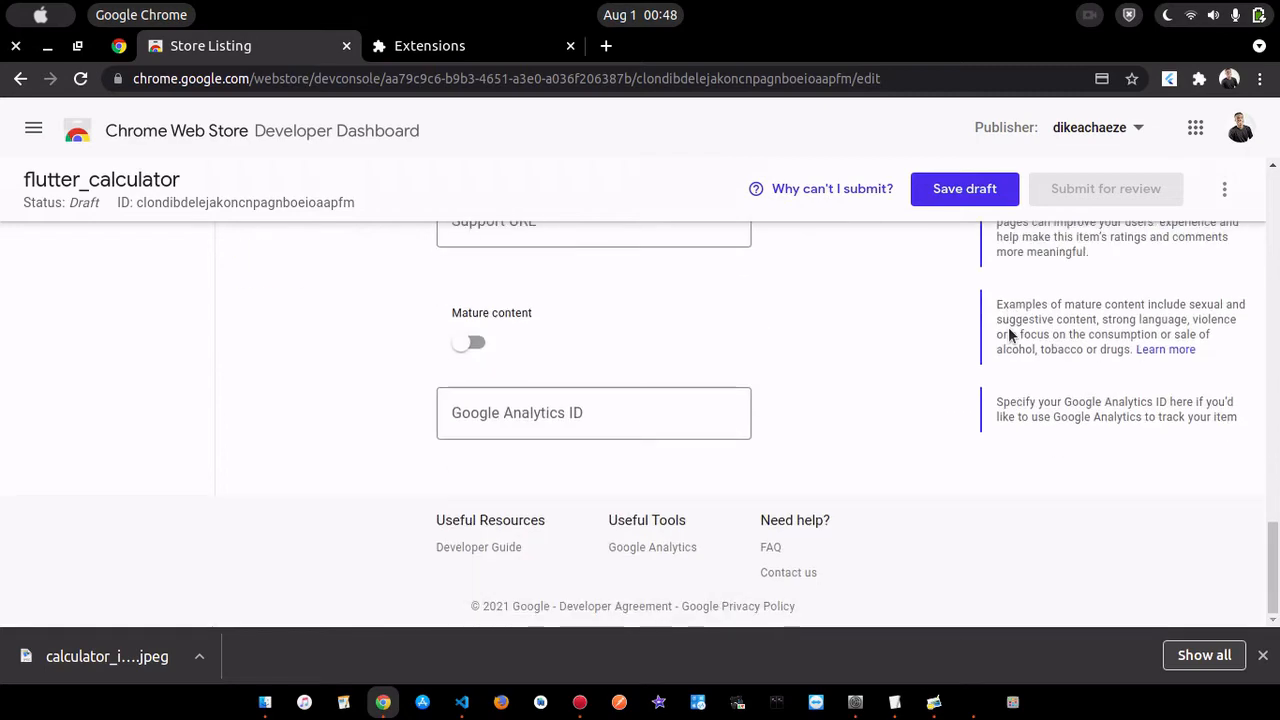
pyautogui.scroll(2, 1008, 329)
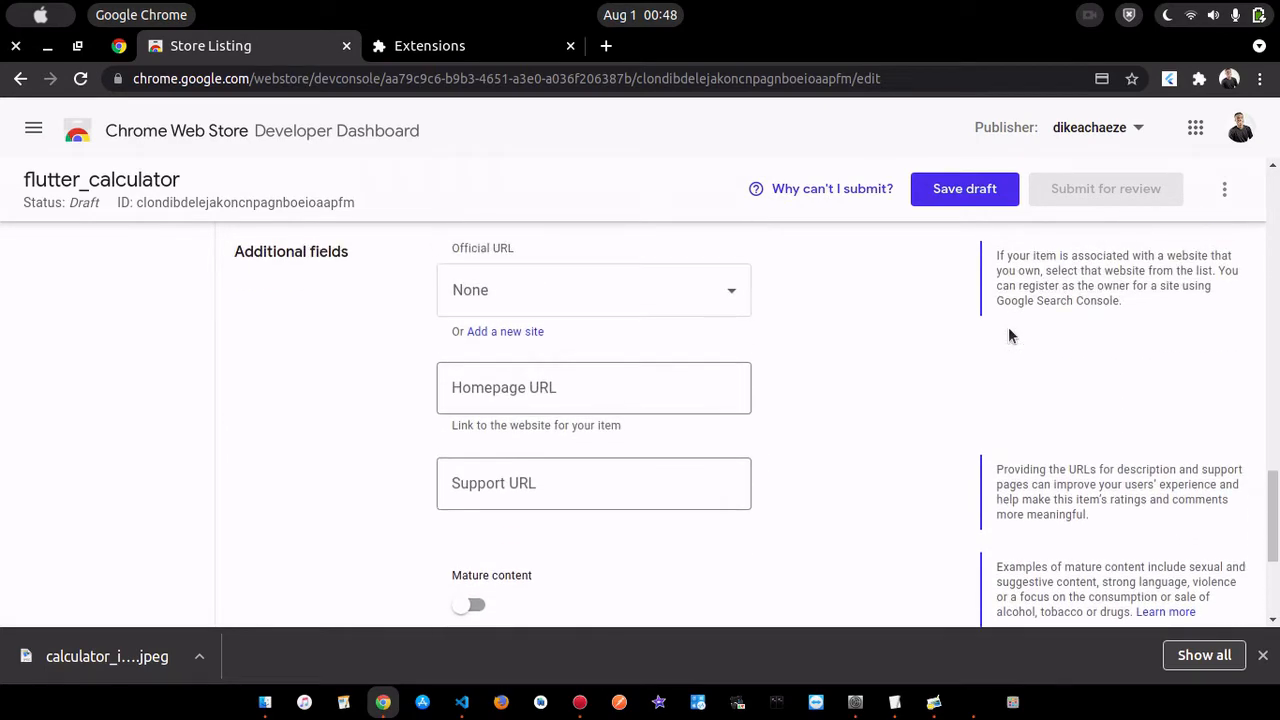
pyautogui.scroll(-2, 1008, 329)
pyautogui.click(478, 394)
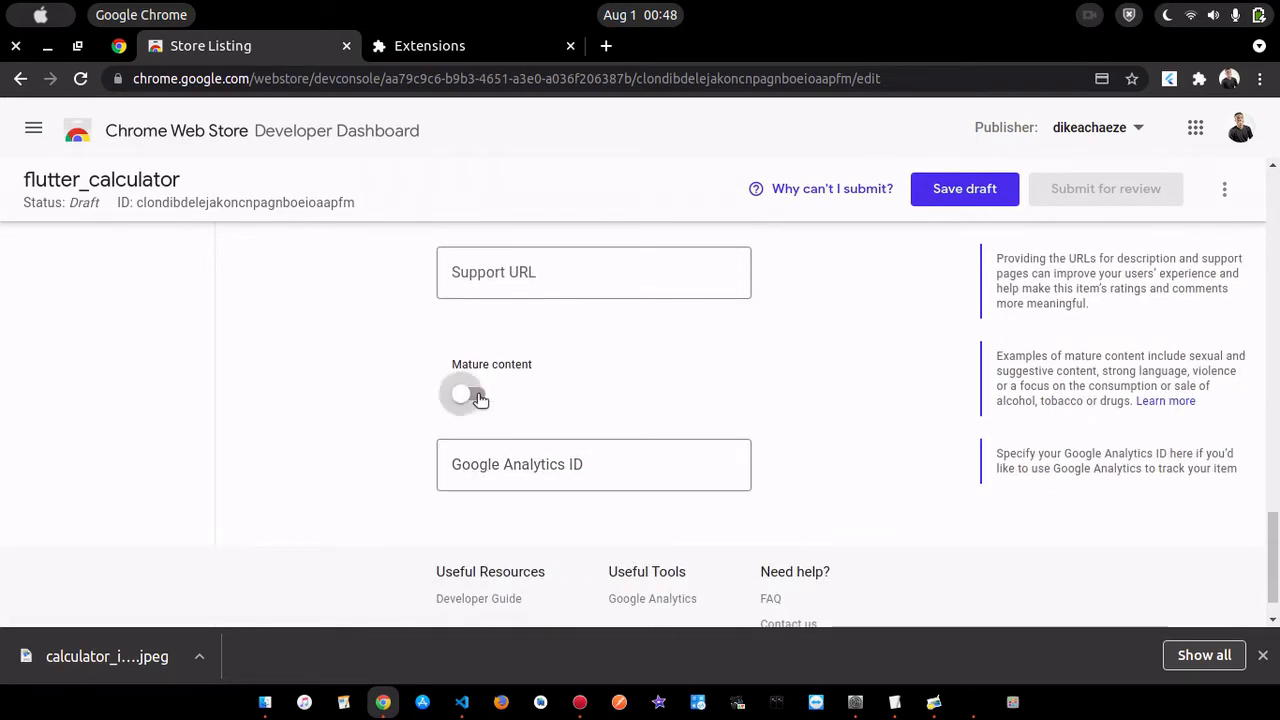
pyautogui.click(467, 396)
pyautogui.click(548, 457)
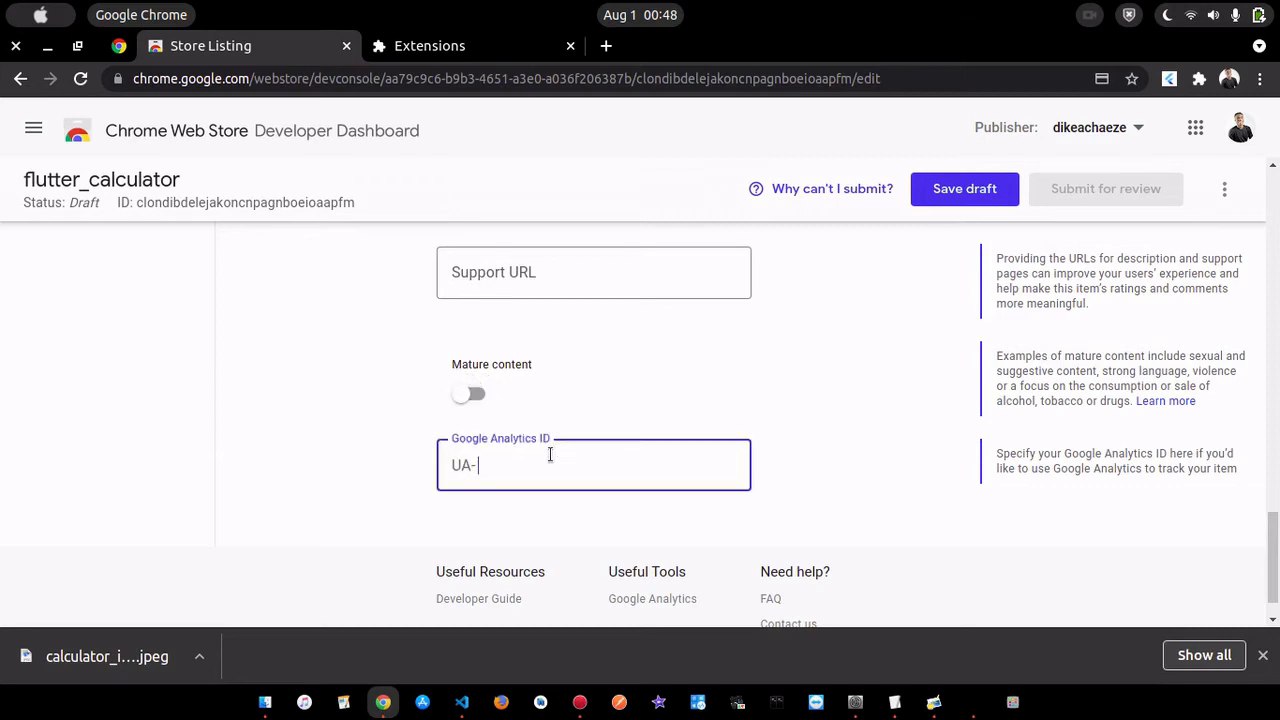
pyautogui.click(684, 398)
pyautogui.scroll(3, 684, 391)
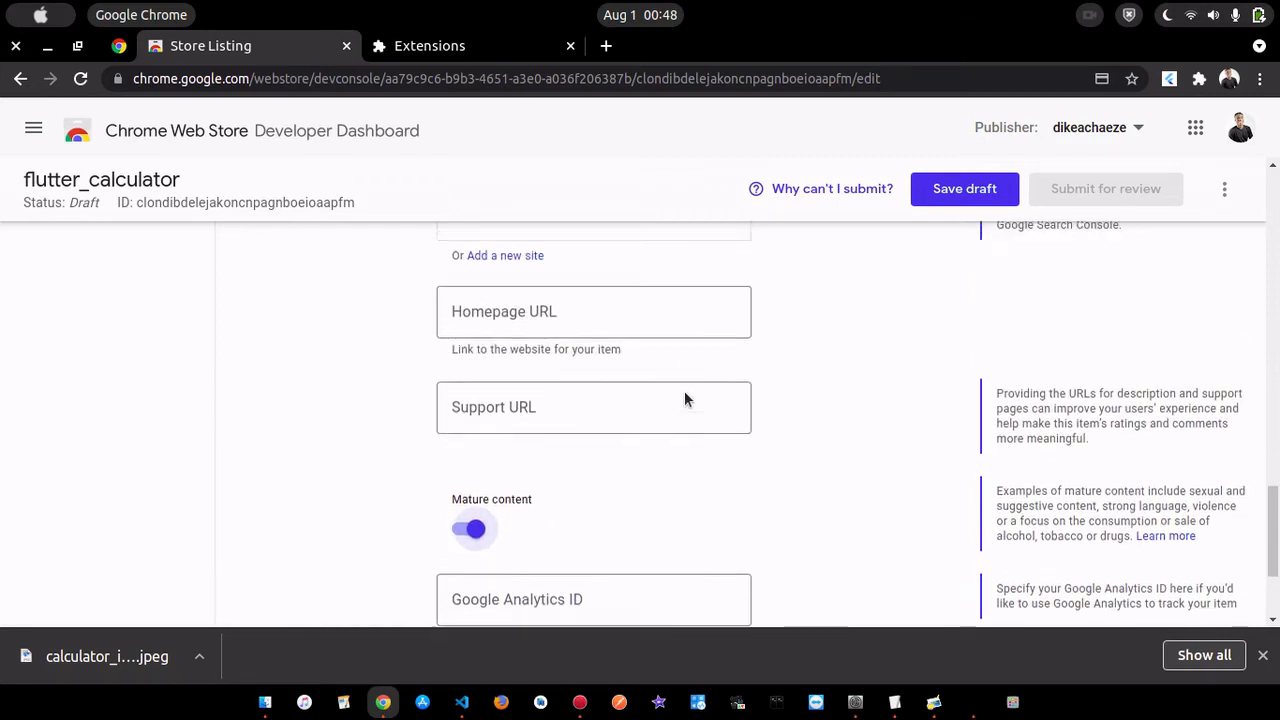
pyautogui.scroll(-2, 680, 346)
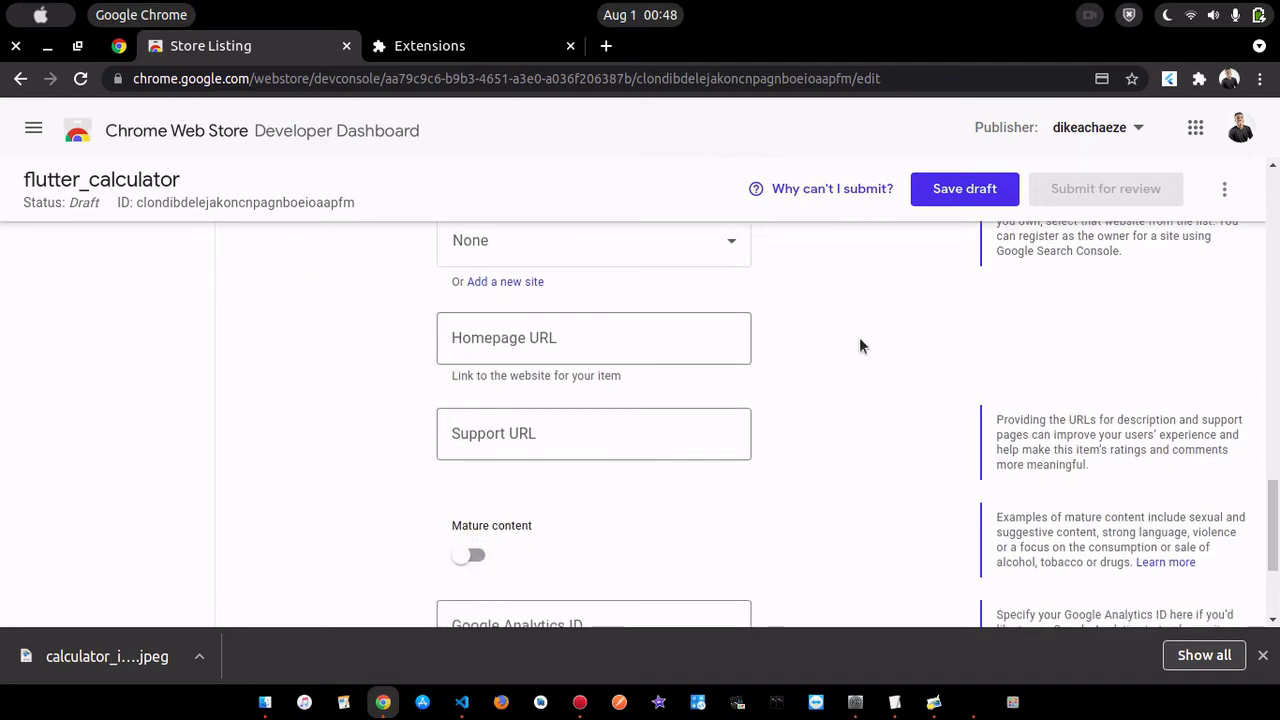
# - Leave the store listing without saving the remaining changes and review the draft package's details on the Package page
pyautogui.scroll(3, 859, 340)
pyautogui.scroll(8, 859, 337)
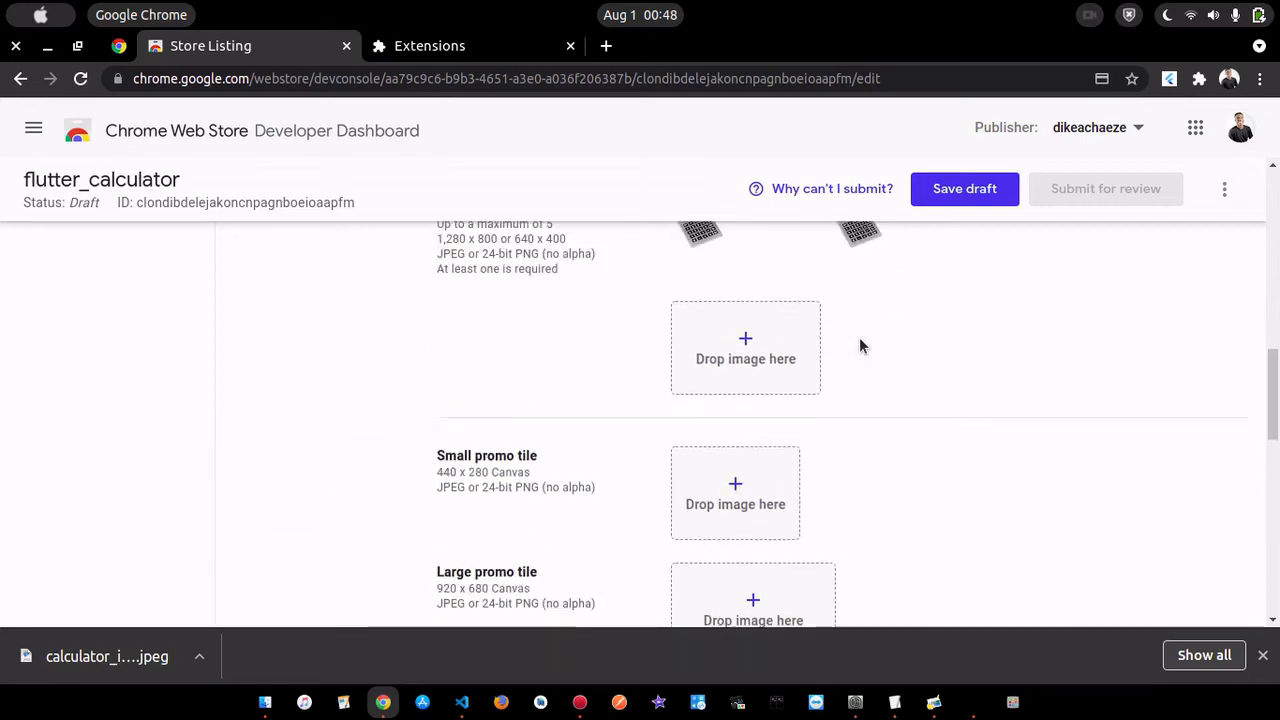
pyautogui.scroll(5, 860, 345)
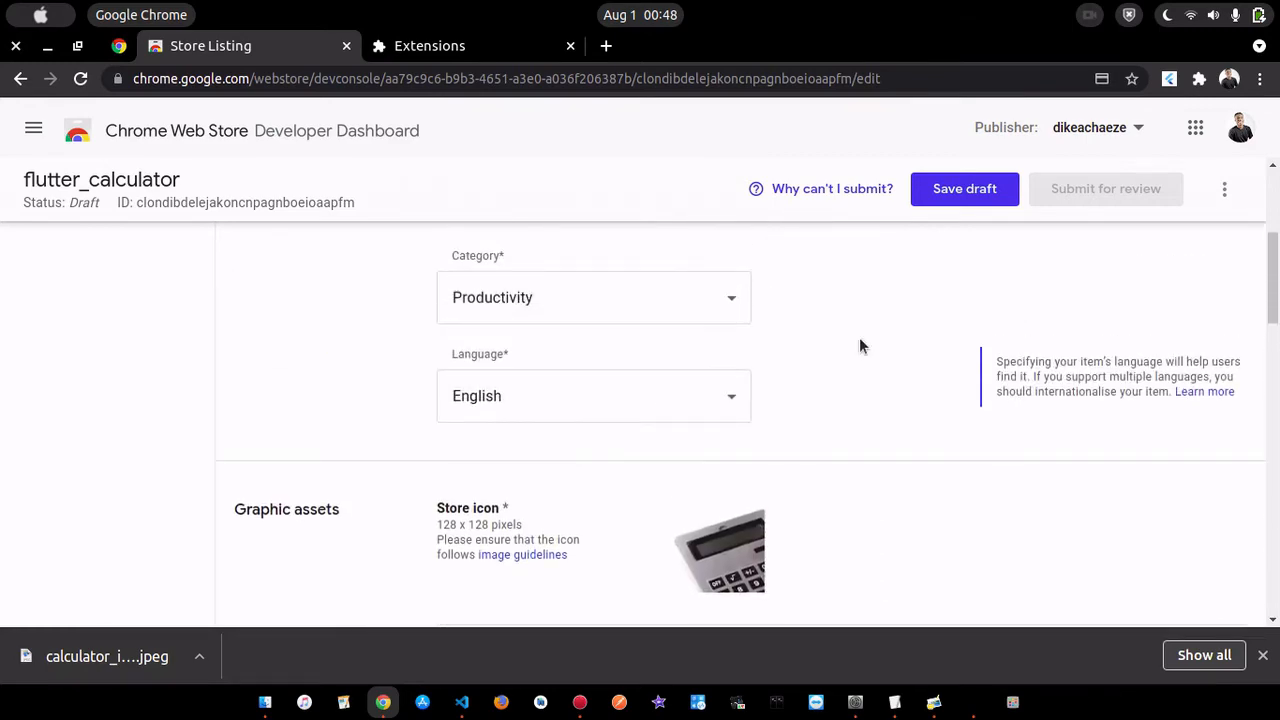
pyautogui.scroll(3, 859, 345)
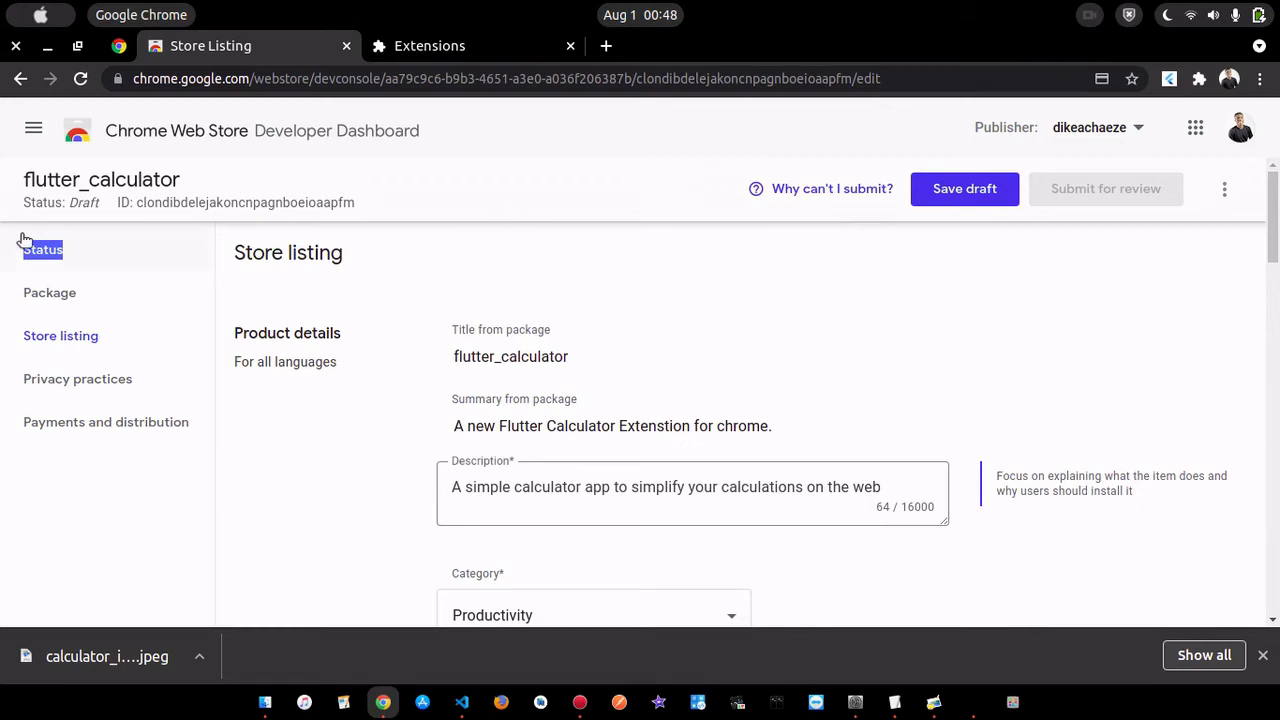
pyautogui.click(50, 293)
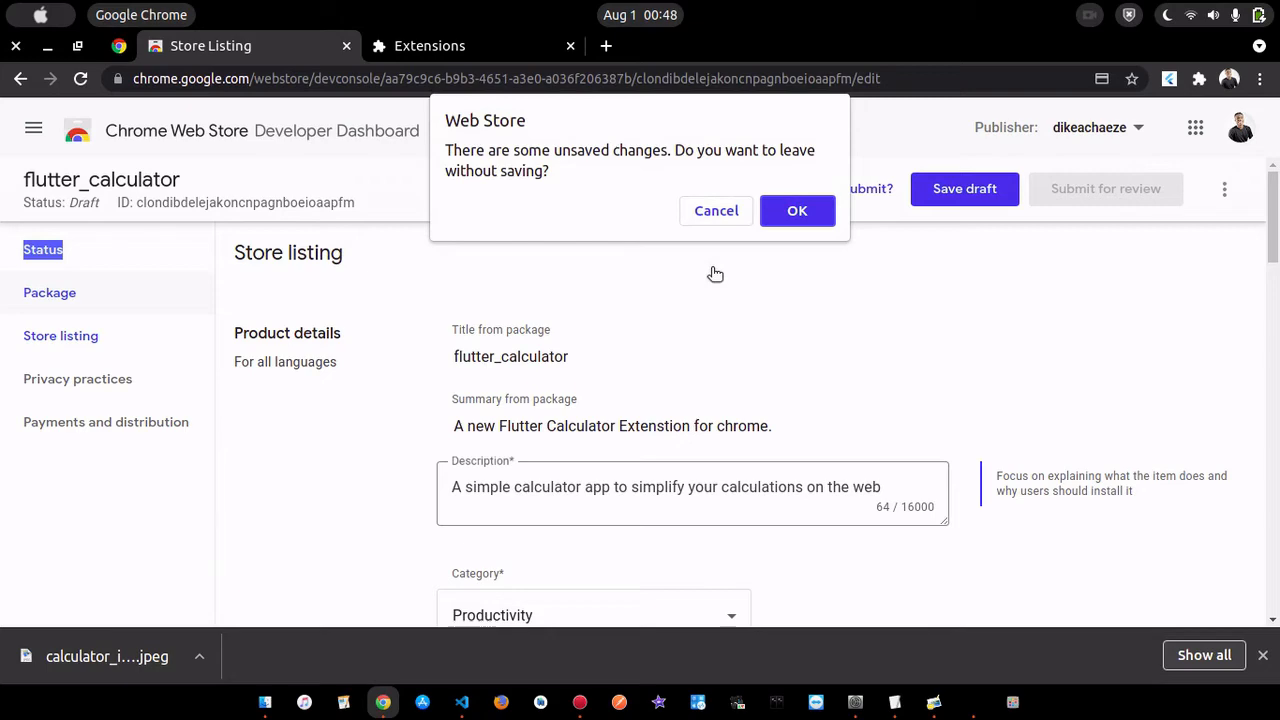
pyautogui.click(805, 210)
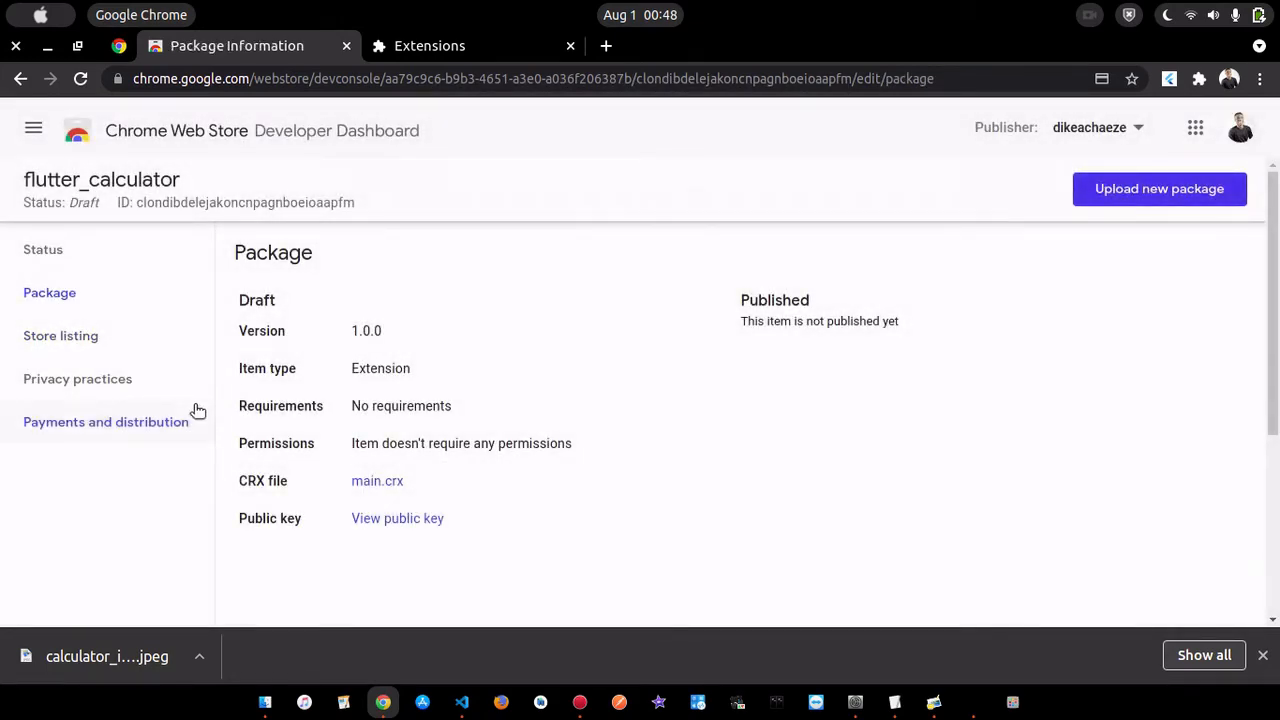
pyautogui.scroll(-2, 754, 460)
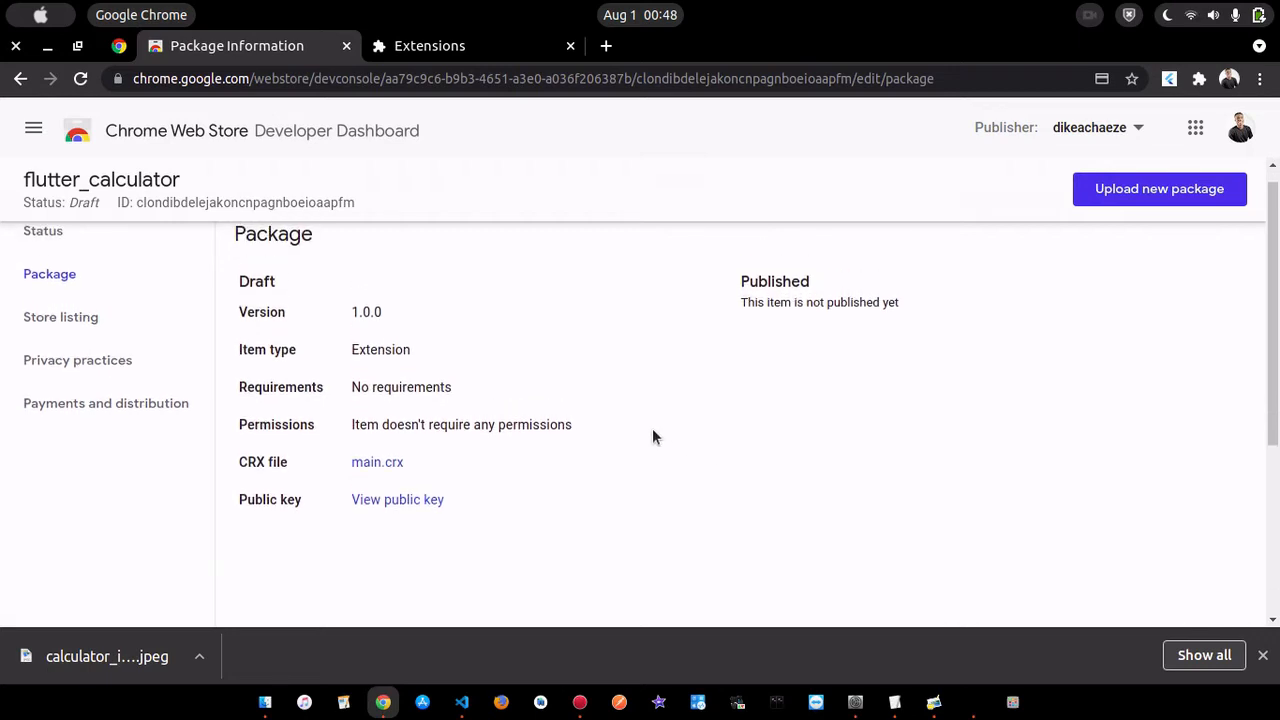
pyautogui.scroll(1, 652, 437)
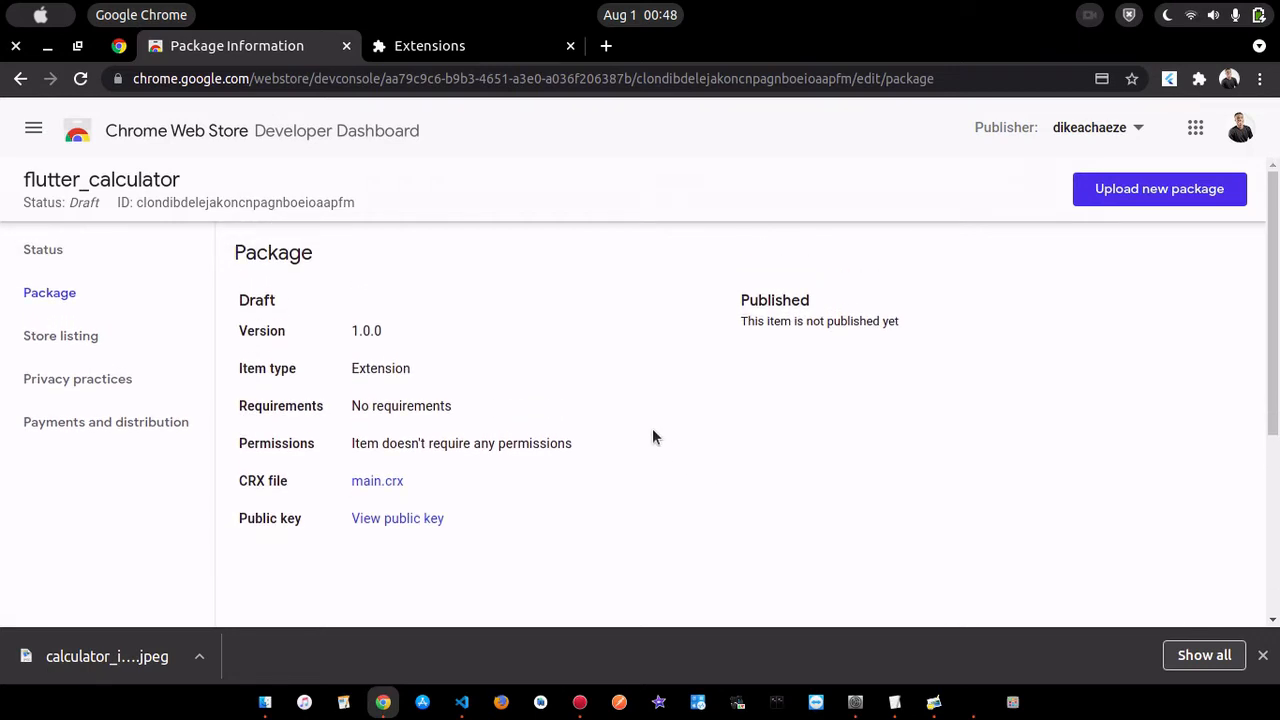
# - Declare in the privacy practices' permission justification that the extension is not using remote code
pyautogui.click(73, 389)
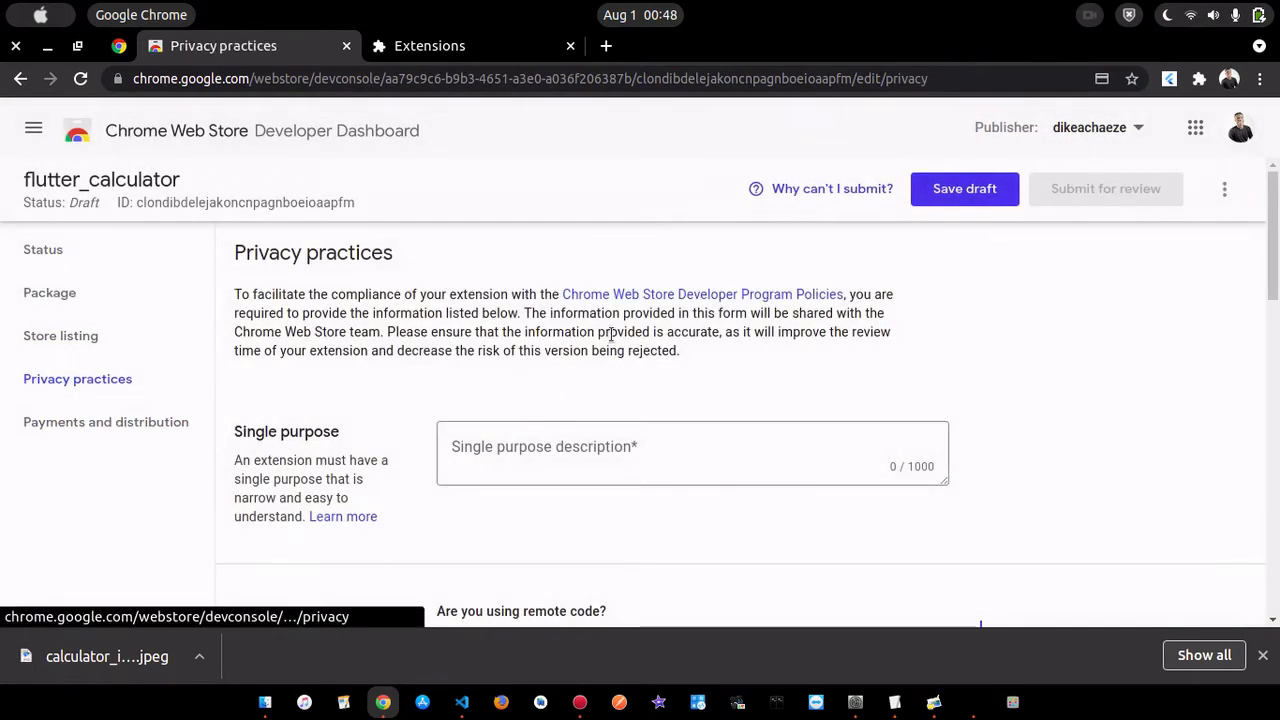
pyautogui.scroll(-1, 955, 330)
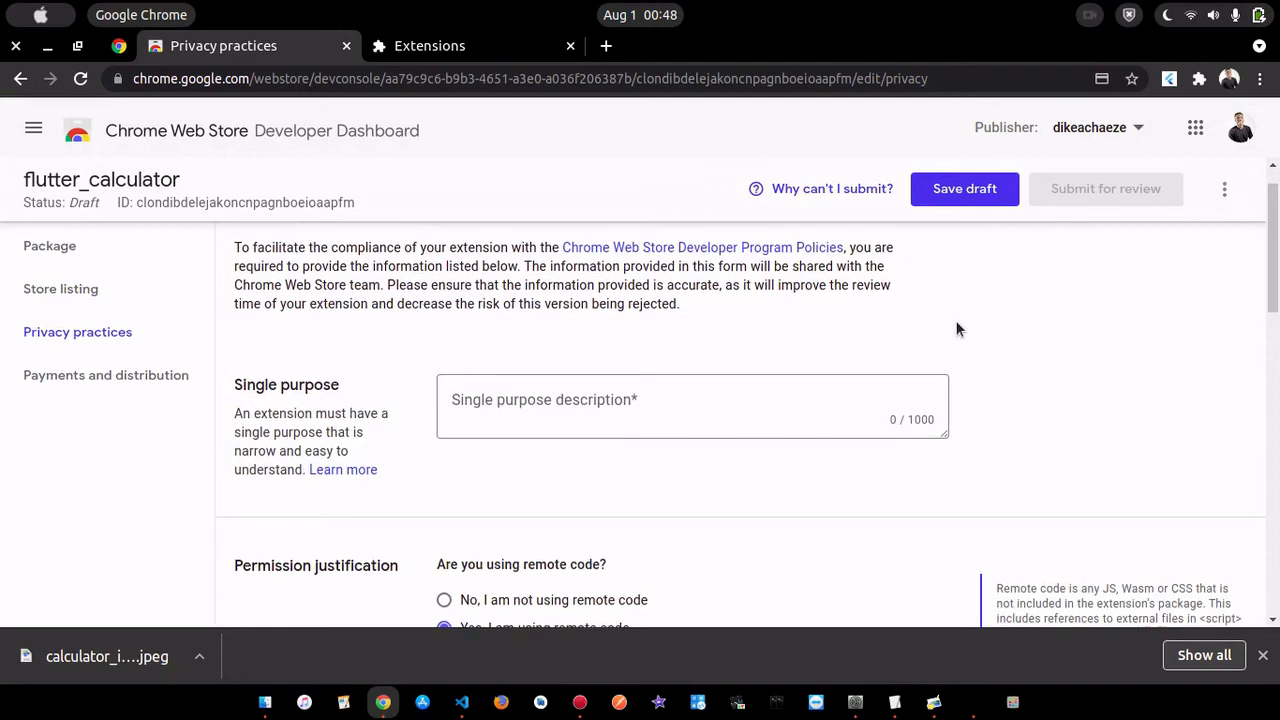
pyautogui.scroll(1, 956, 329)
pyautogui.scroll(-4, 956, 329)
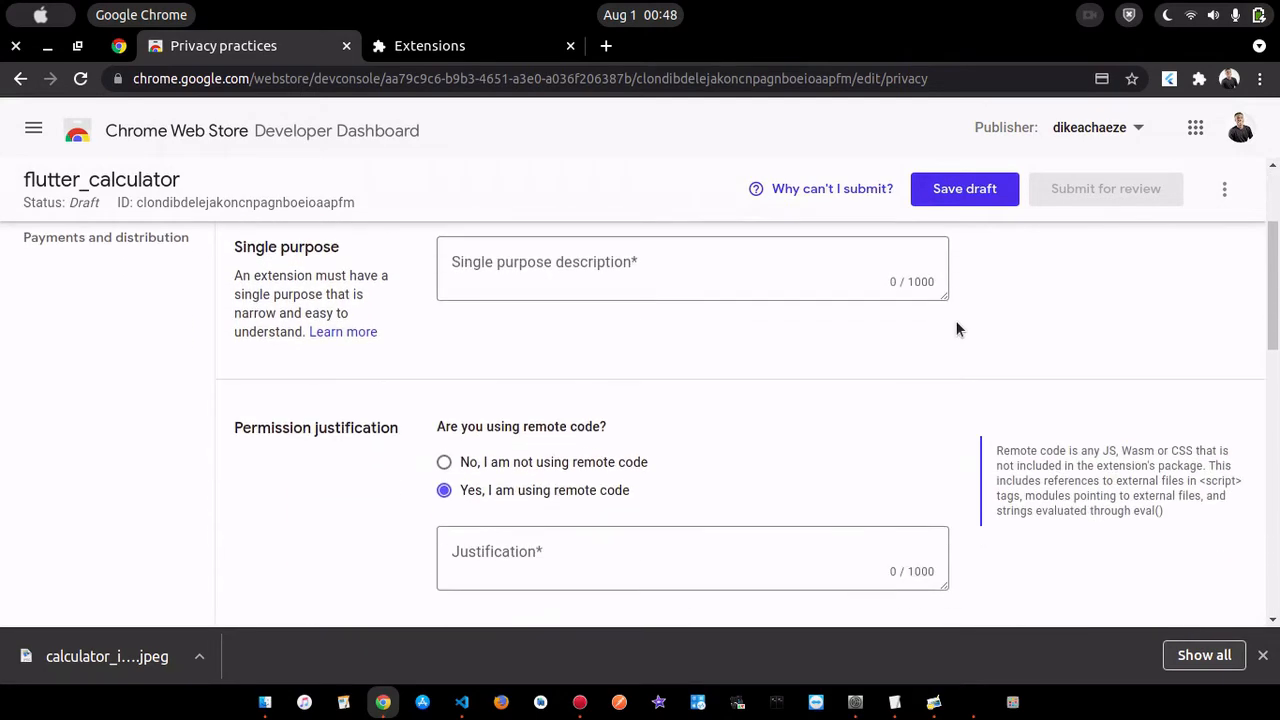
pyautogui.scroll(-1, 956, 329)
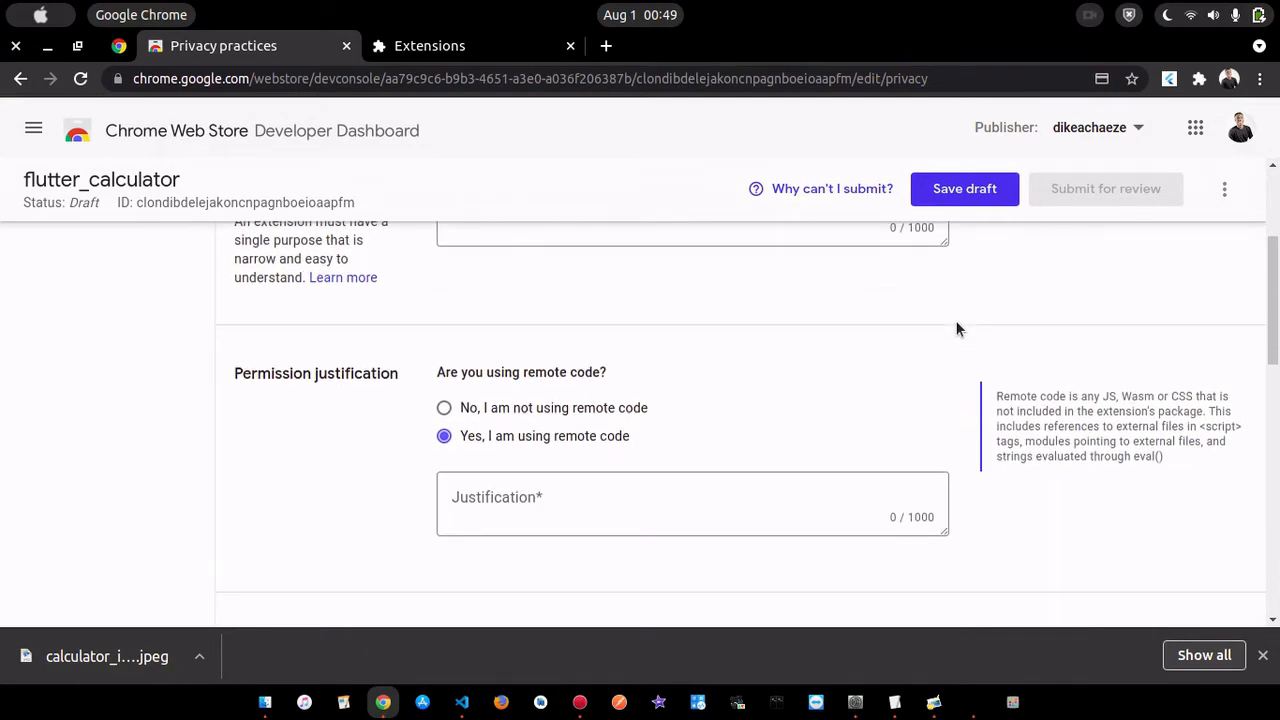
pyautogui.click(524, 408)
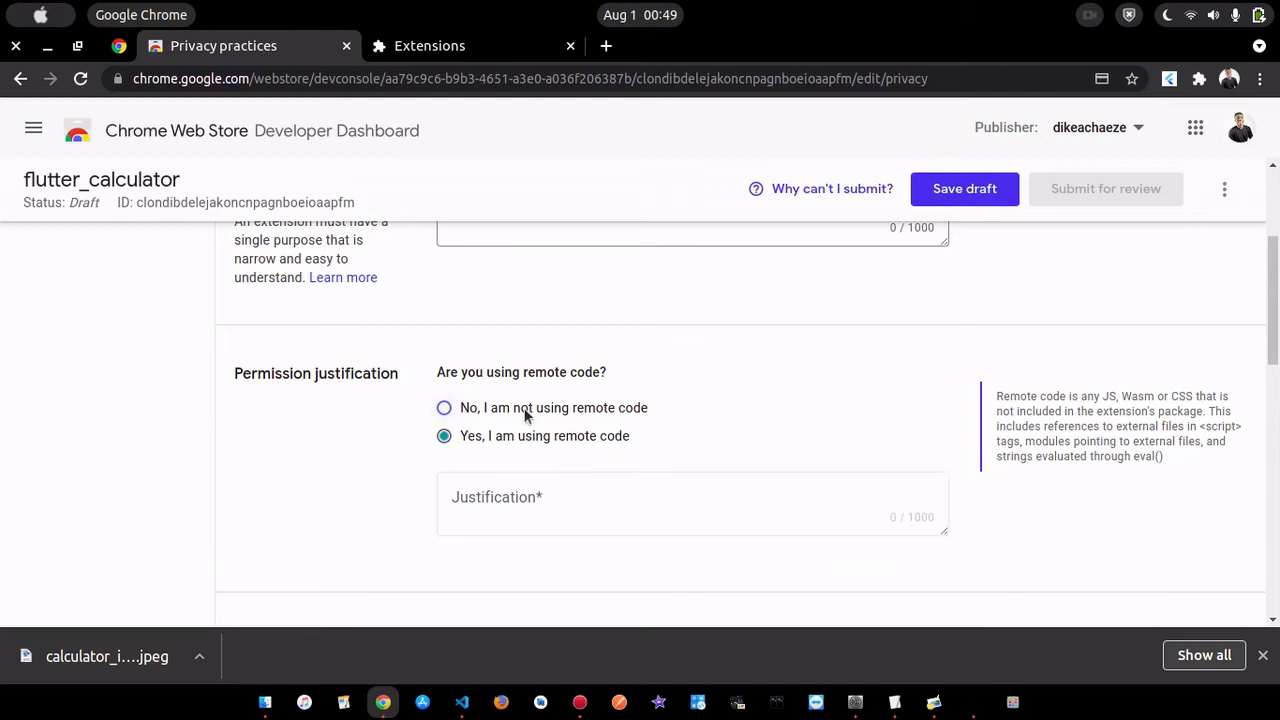
# - Certify all three data usage disclosures in the privacy practices, leaving every user data collection type unselected
pyautogui.scroll(-4, 791, 389)
pyautogui.scroll(-2, 791, 389)
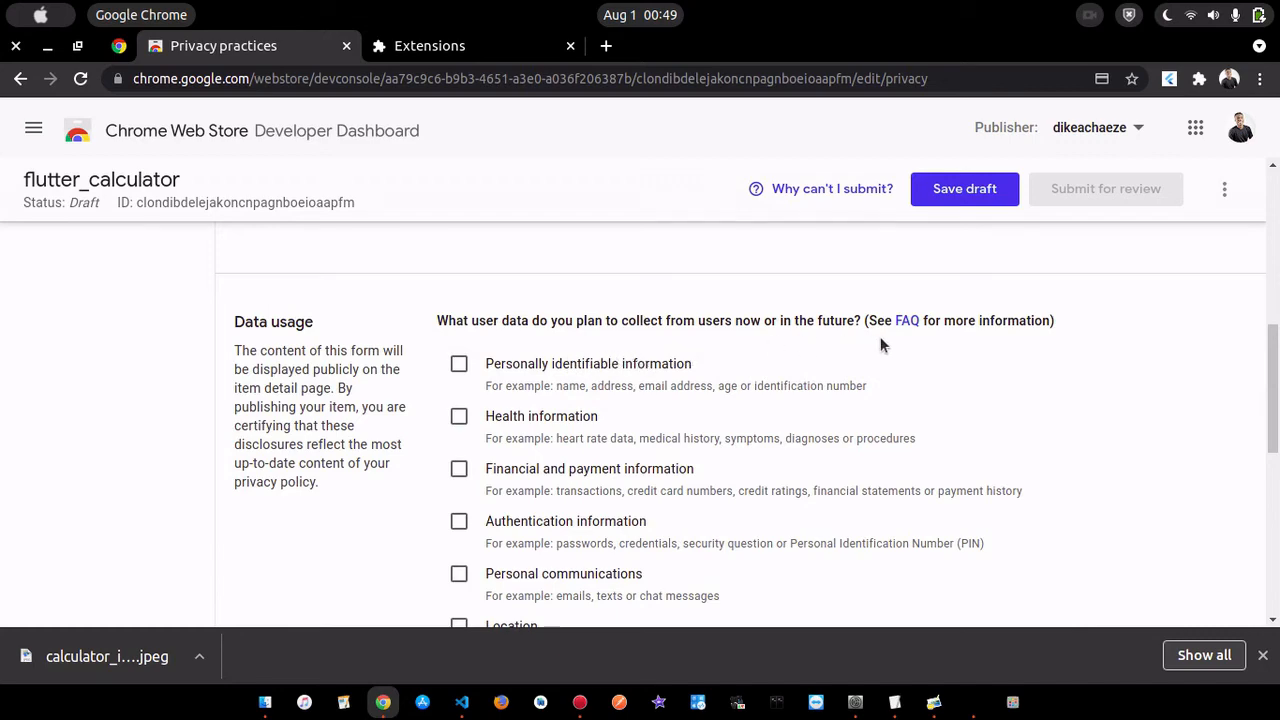
pyautogui.scroll(-5, 539, 375)
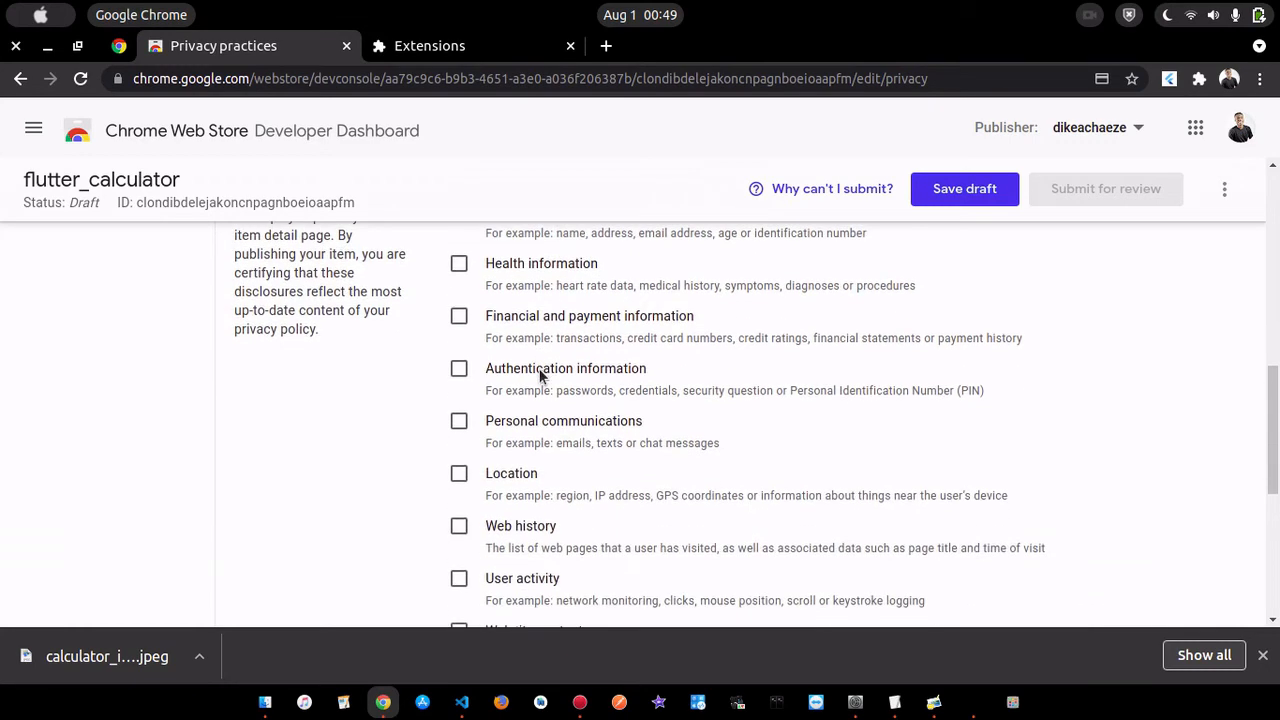
pyautogui.scroll(3, 539, 368)
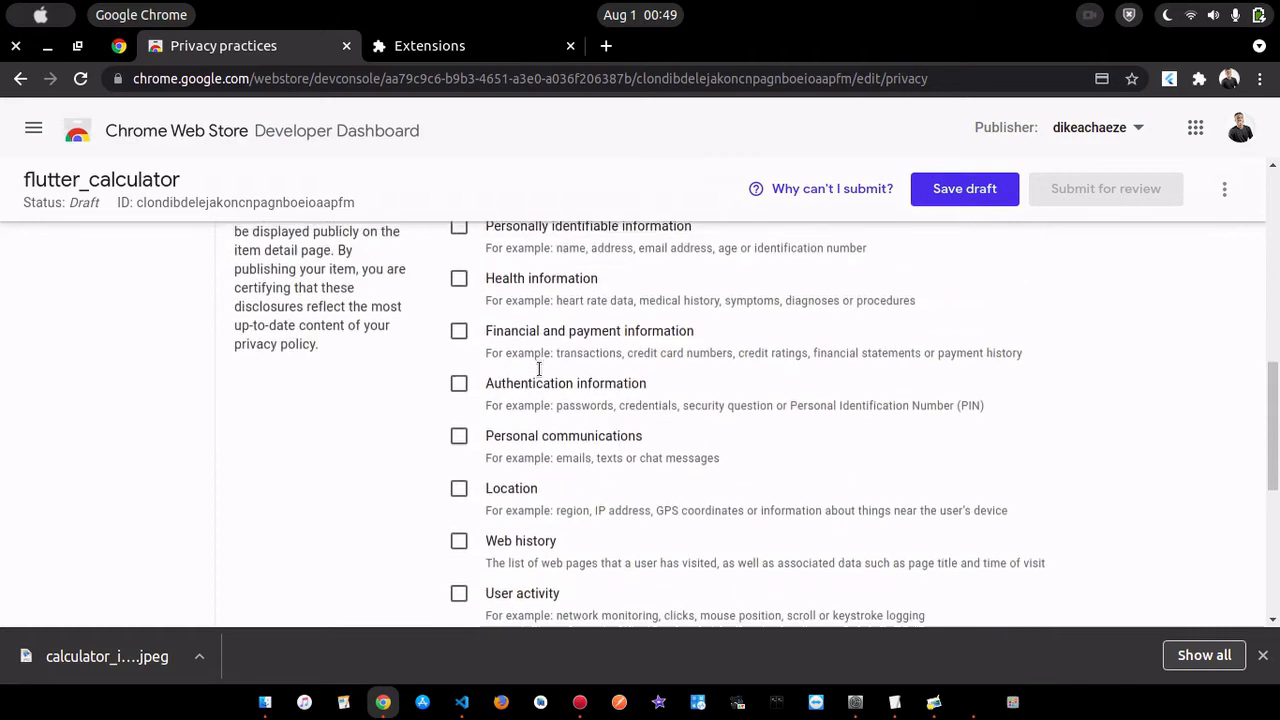
pyautogui.scroll(-4, 539, 368)
pyautogui.scroll(-1, 573, 448)
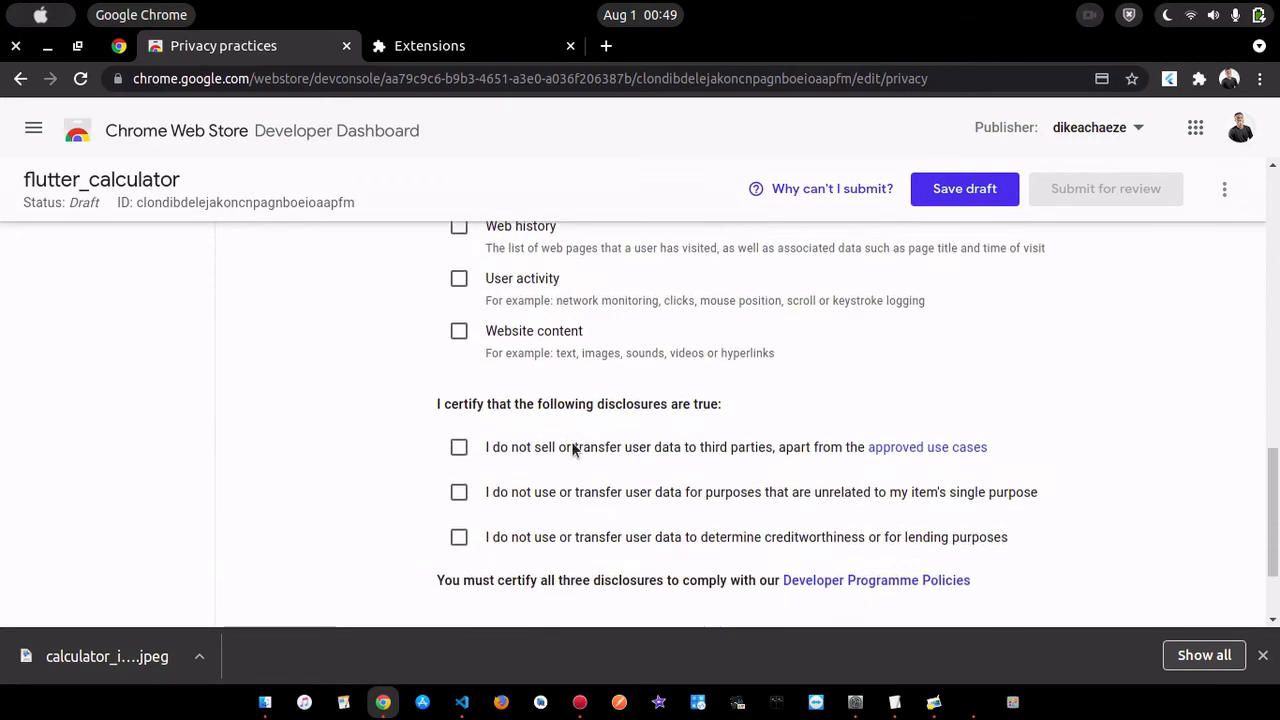
pyautogui.click(460, 431)
pyautogui.click(459, 476)
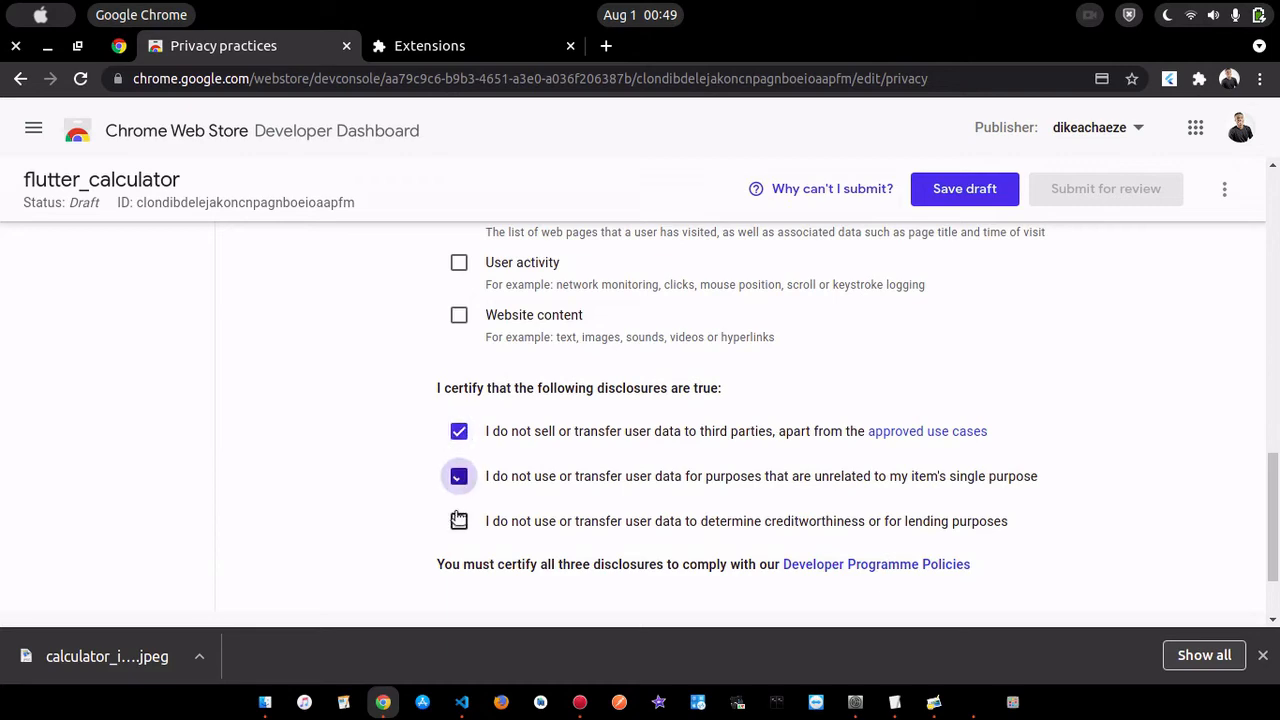
pyautogui.click(458, 521)
# - Review the completed privacy practices form from the disclosures back to the single purpose section and save it as a draft
pyautogui.scroll(1, 571, 409)
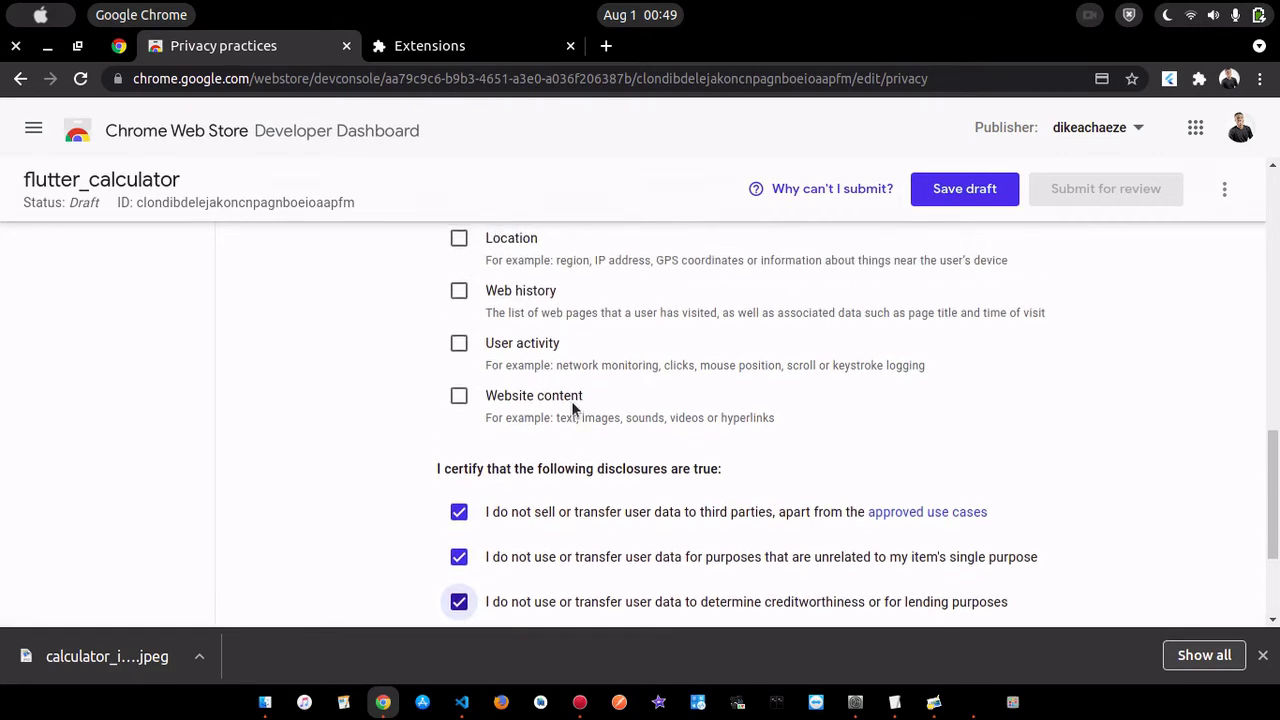
pyautogui.scroll(-2, 573, 408)
pyautogui.scroll(1, 573, 408)
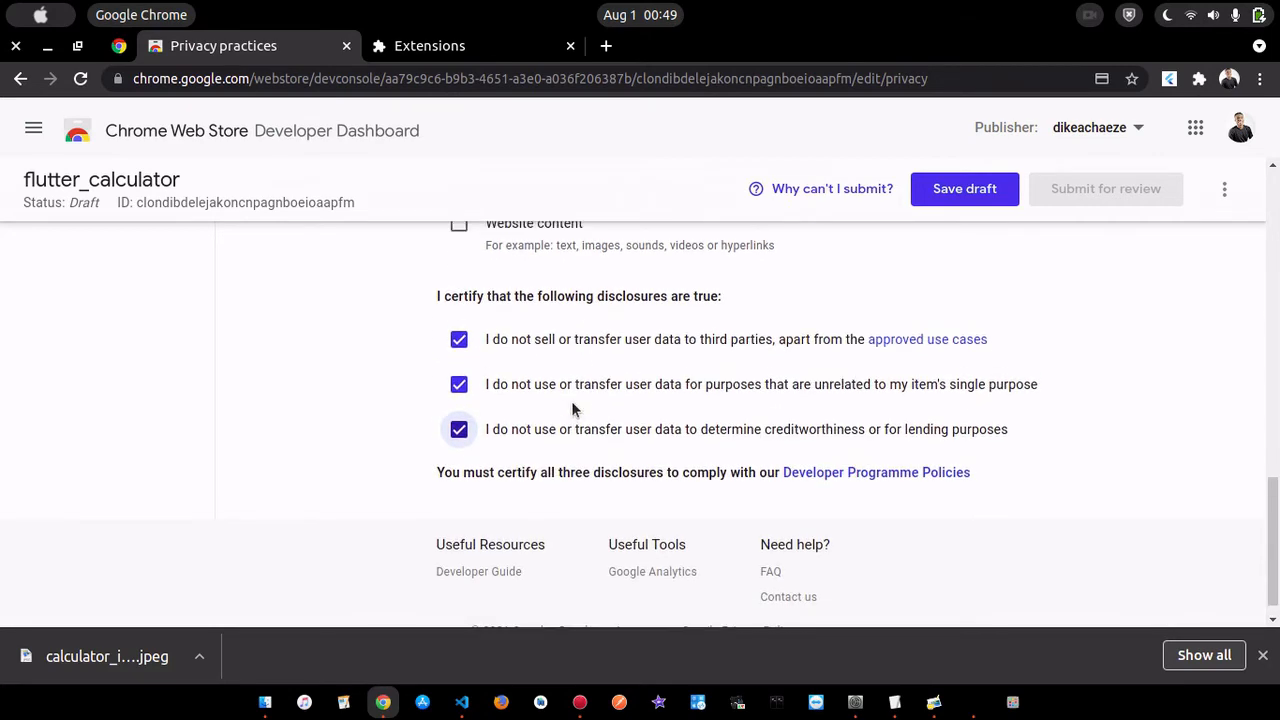
pyautogui.scroll(5, 573, 408)
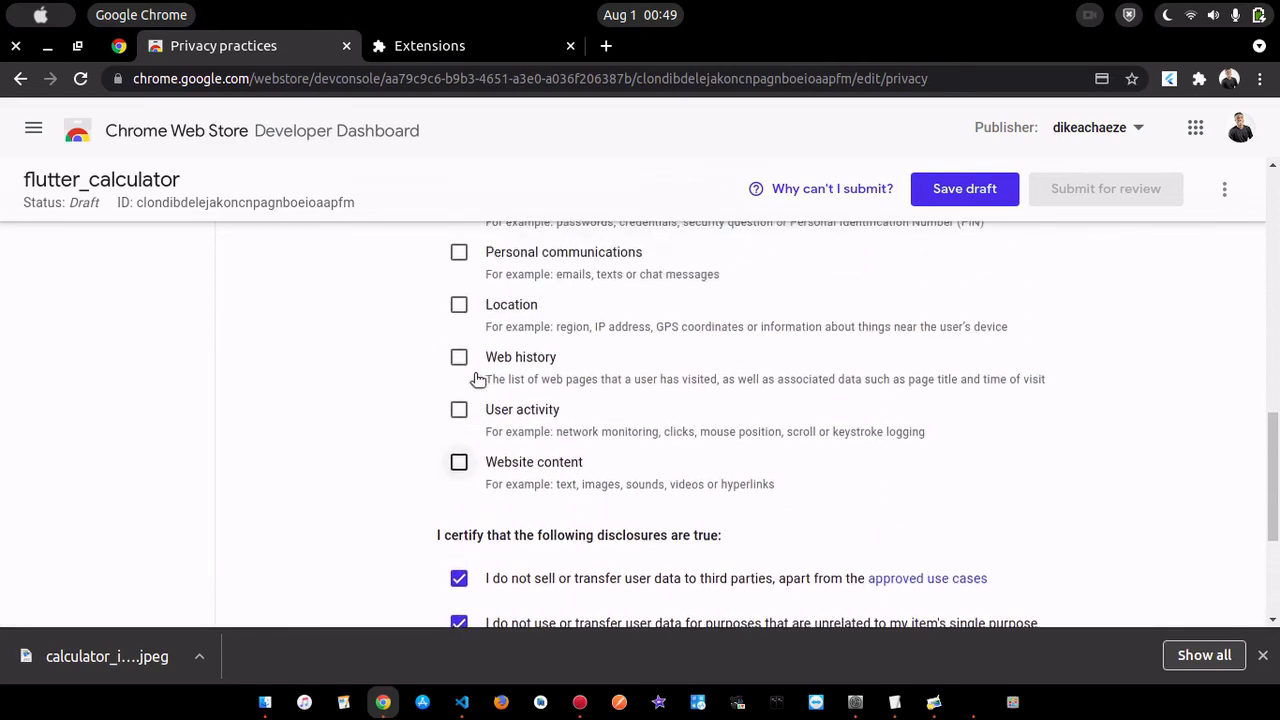
pyautogui.scroll(1, 703, 451)
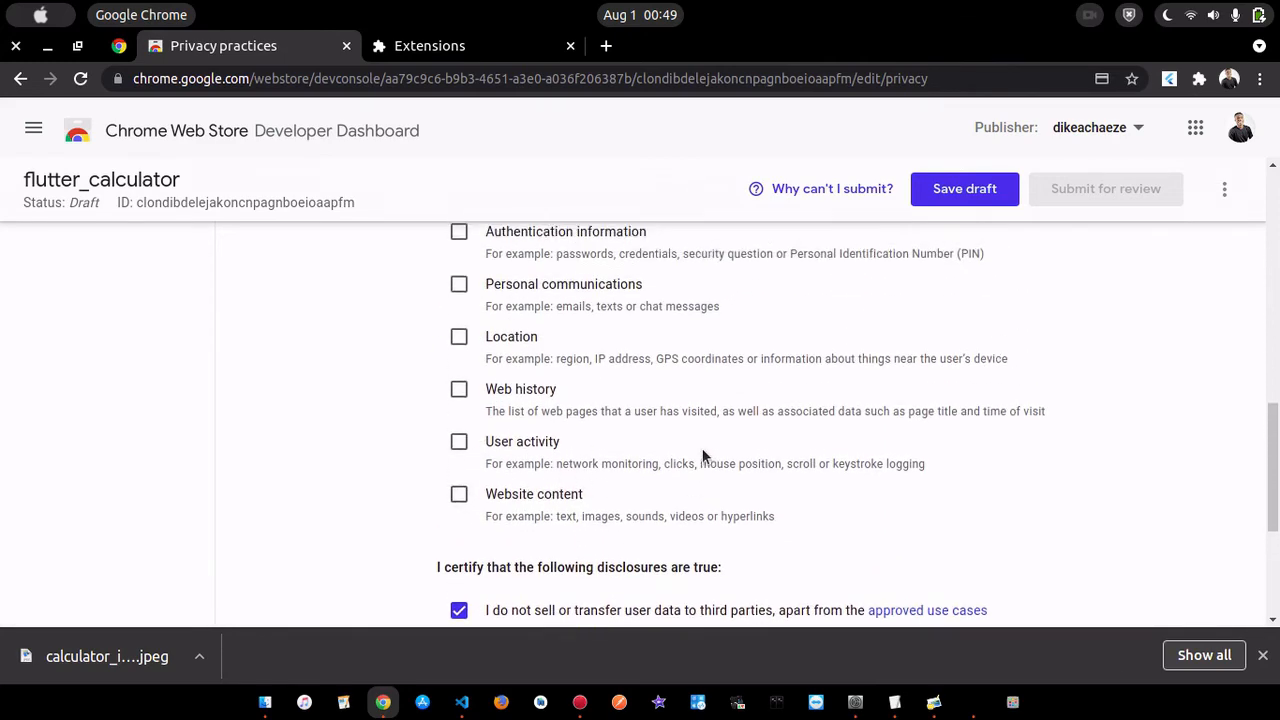
pyautogui.scroll(2, 623, 420)
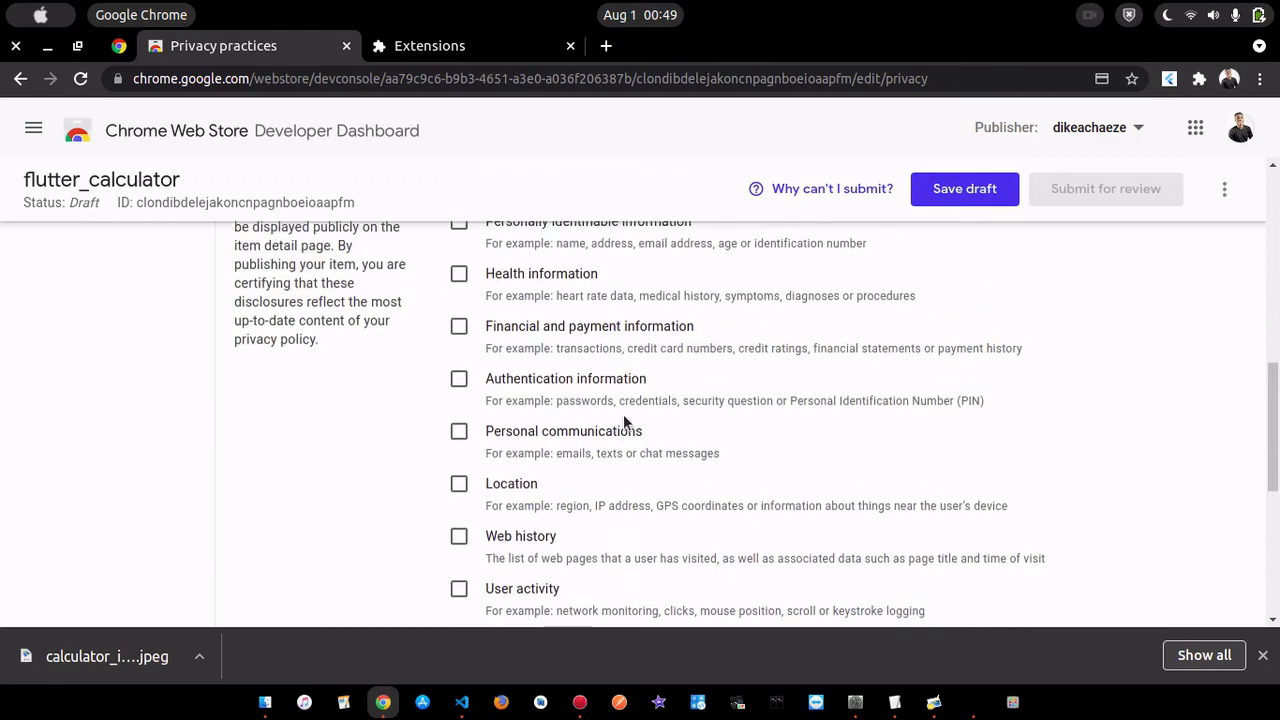
pyautogui.scroll(6, 802, 424)
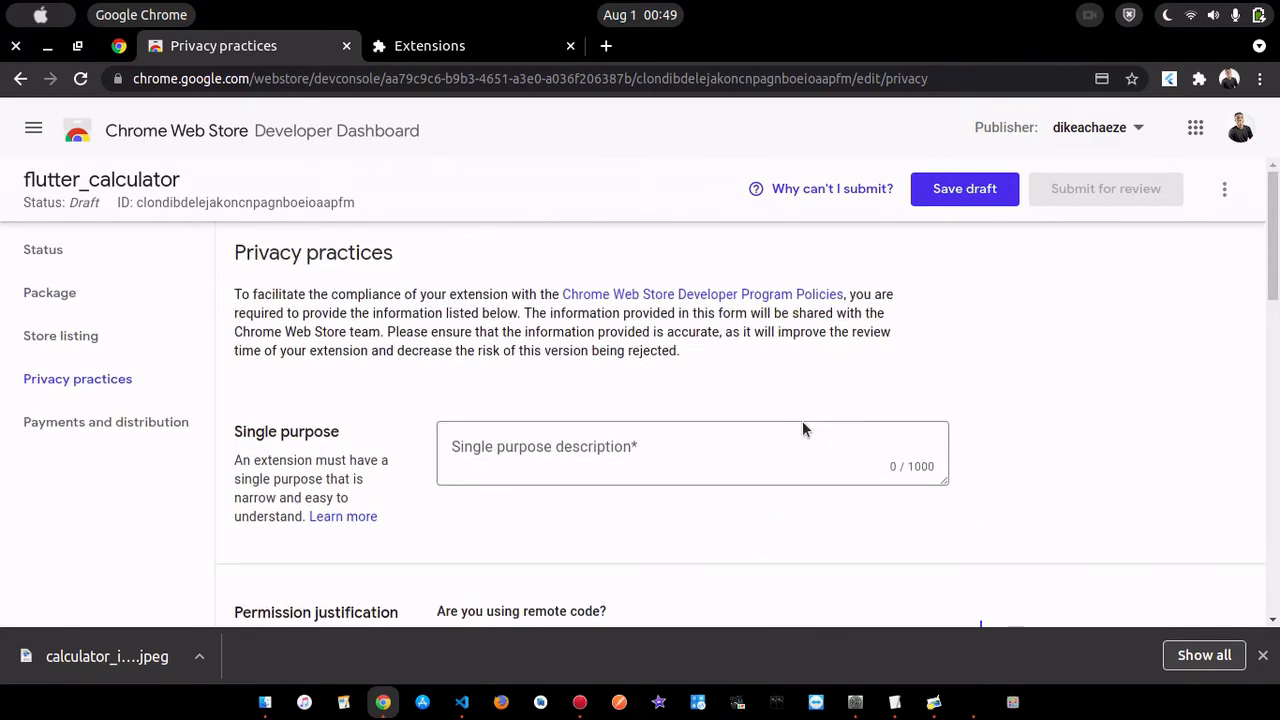
pyautogui.scroll(-12, 803, 424)
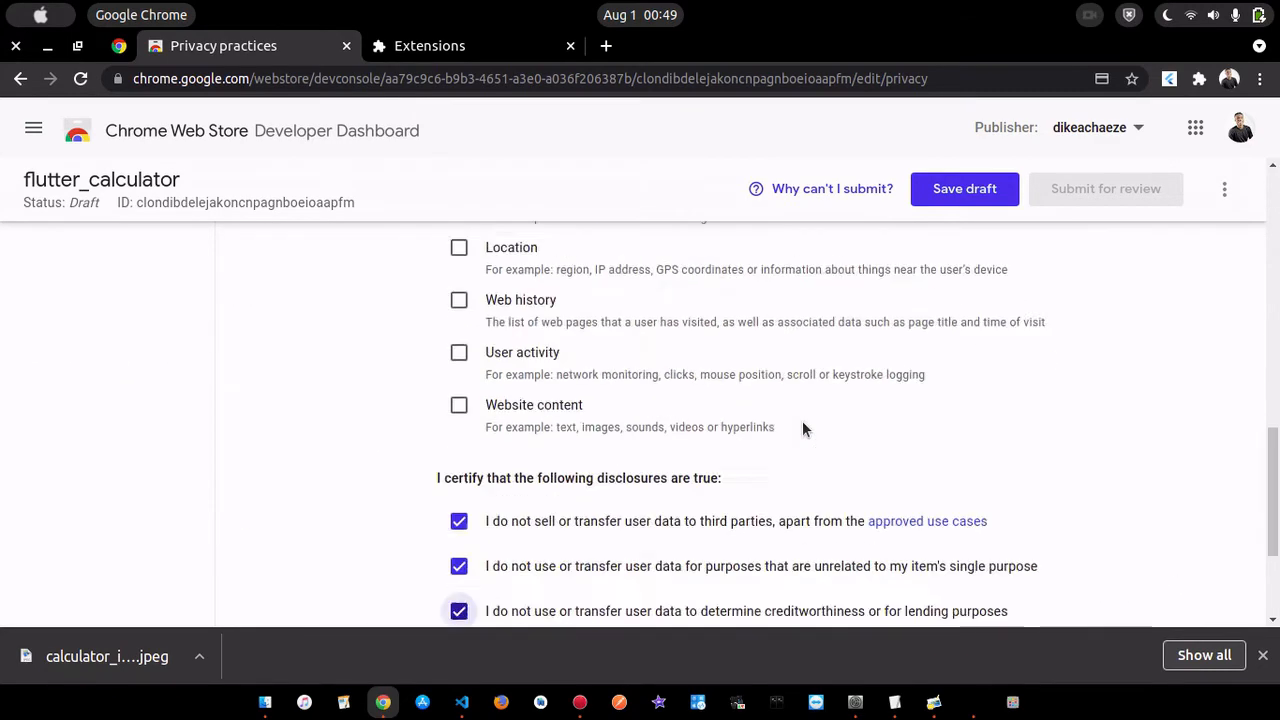
pyautogui.click(960, 188)
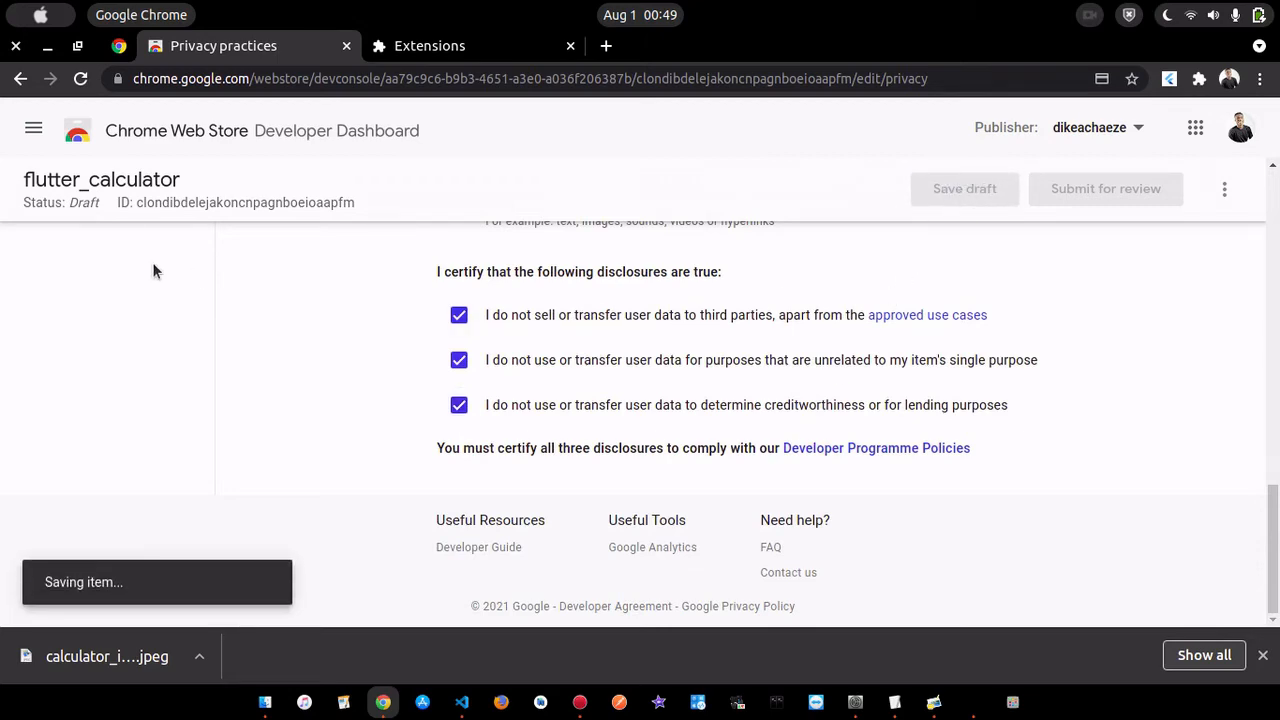
# - Open the Payments and distribution page, switch Payments to Contains in-app purchases and set it back to Free
pyautogui.scroll(12, 152, 270)
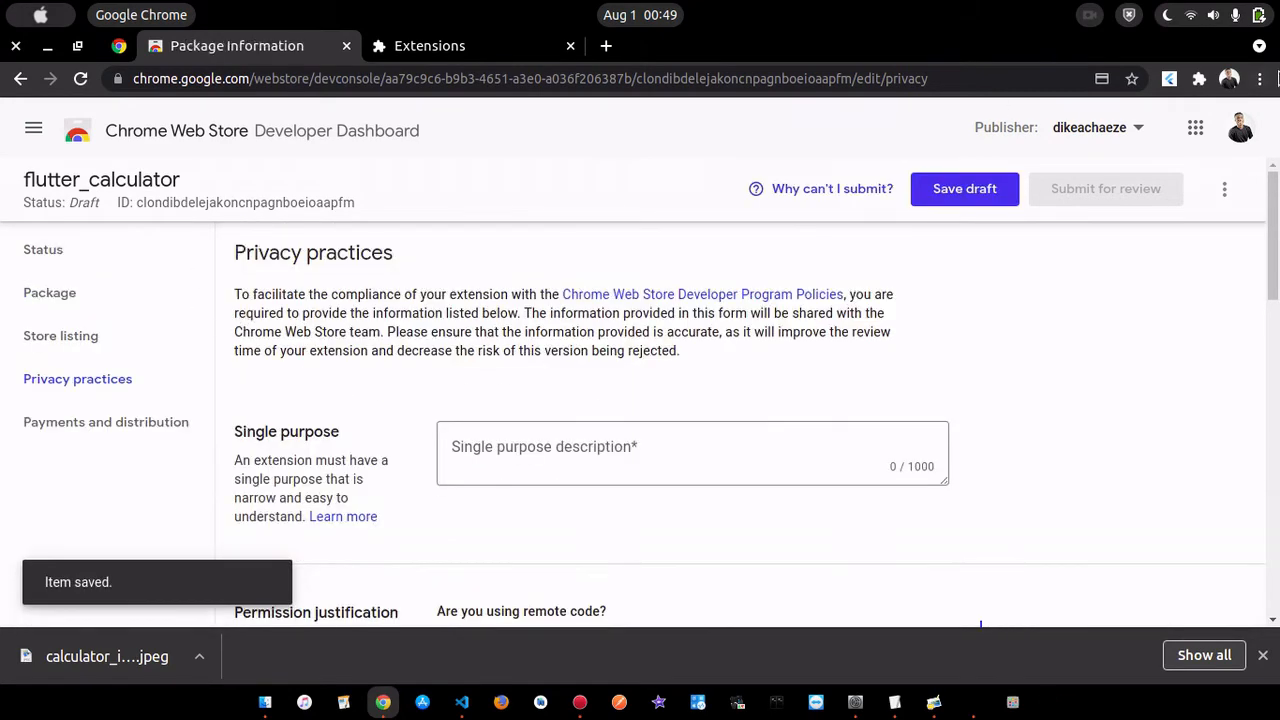
pyautogui.click(89, 423)
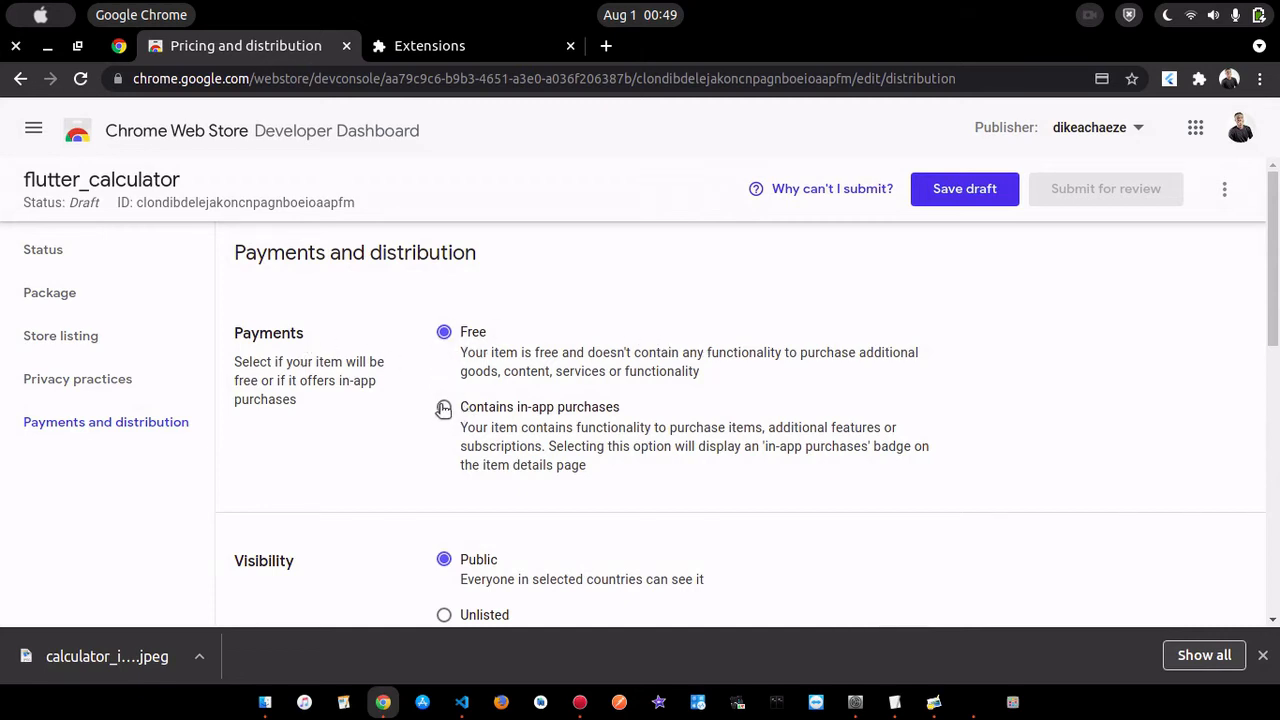
pyautogui.scroll(-1, 443, 409)
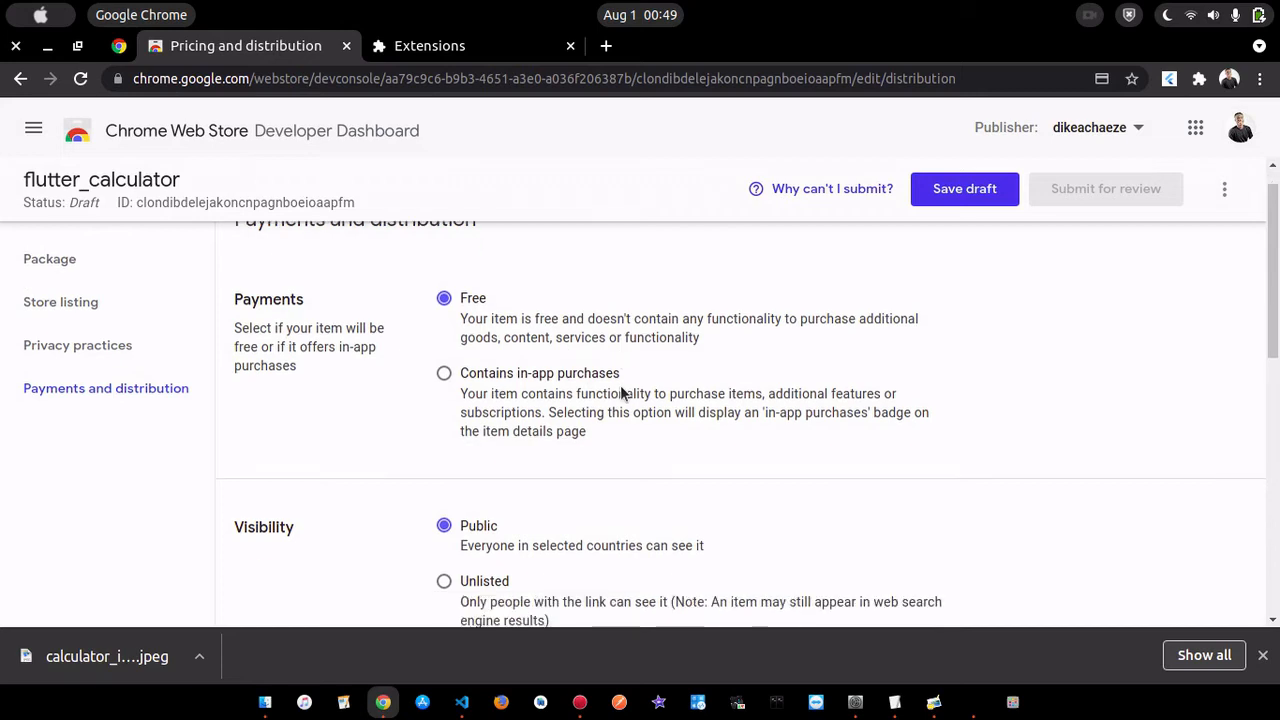
pyautogui.click(443, 372)
pyautogui.click(443, 298)
# - Review the visibility options and the distribution region list, and save the payments and distribution settings as a draft
pyautogui.scroll(-2, 762, 369)
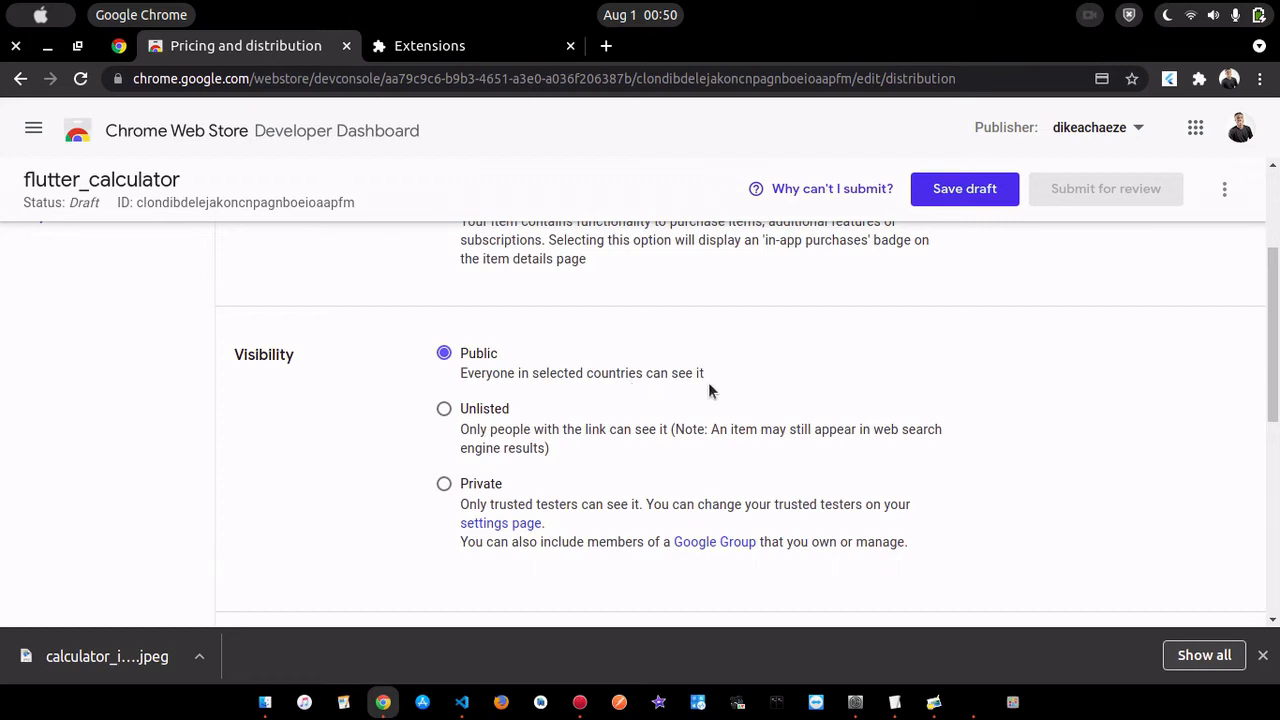
pyautogui.scroll(-3, 708, 390)
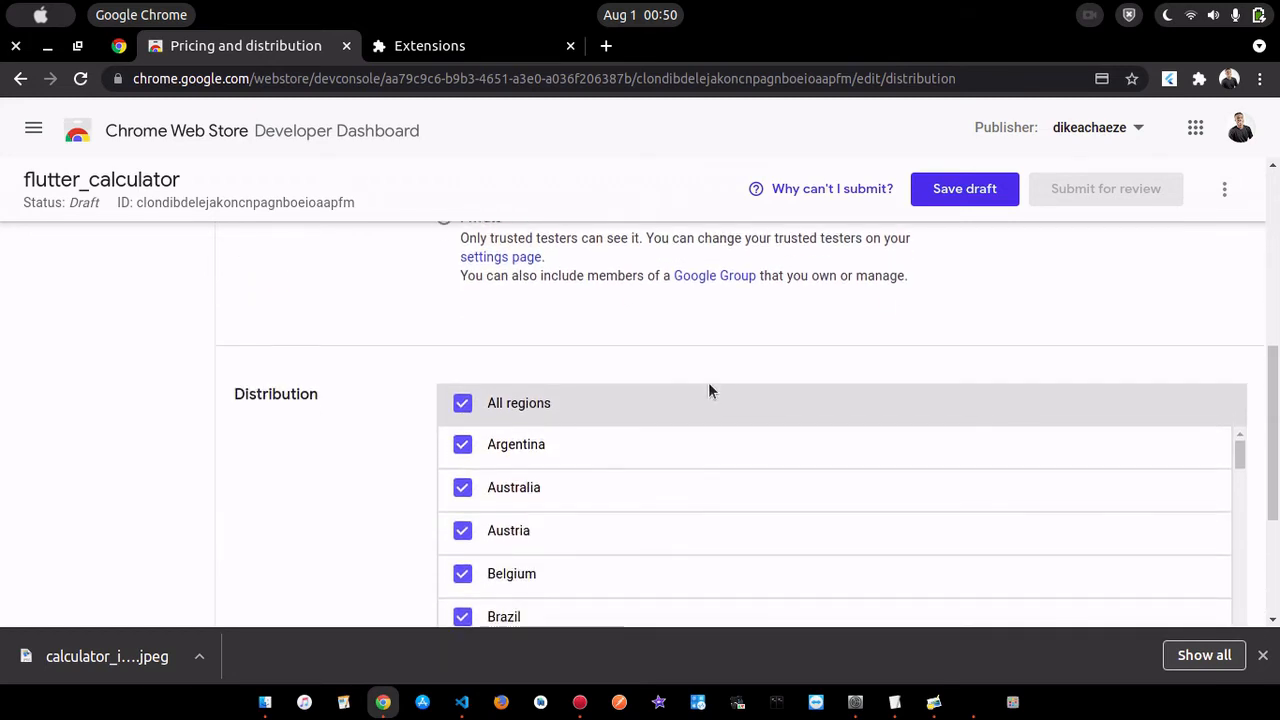
pyautogui.scroll(-2, 405, 400)
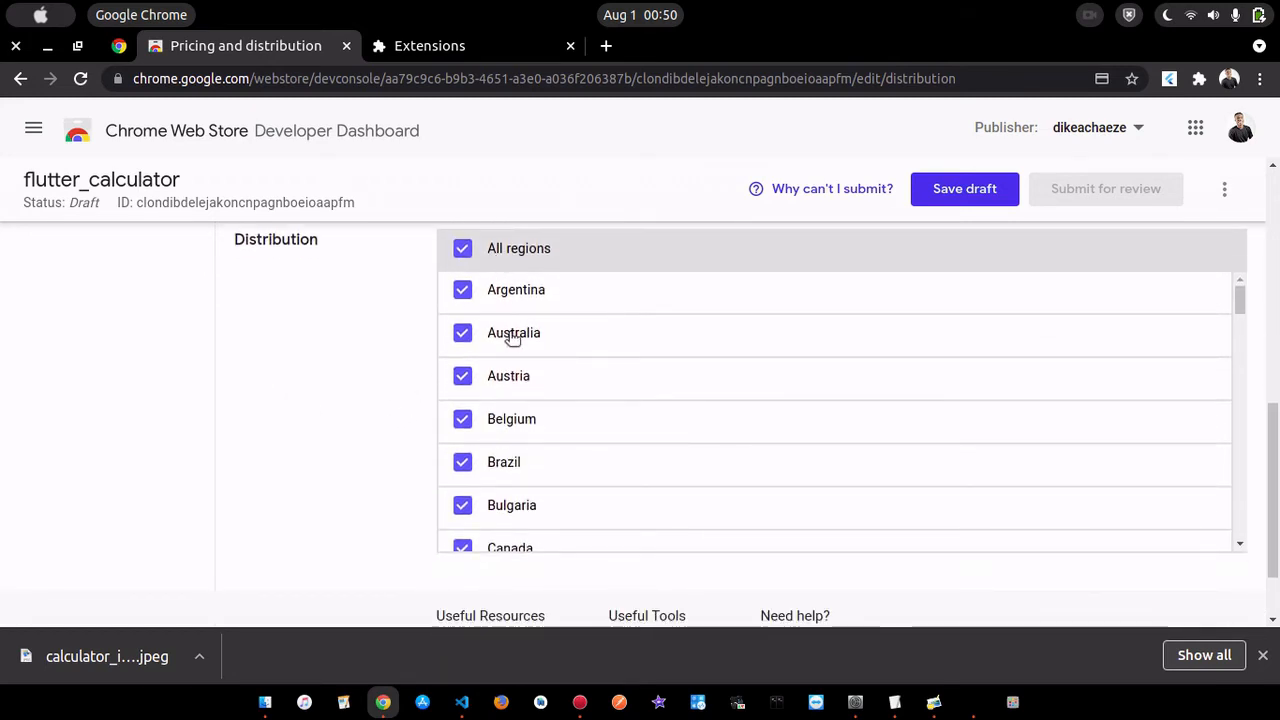
pyautogui.scroll(-20, 712, 432)
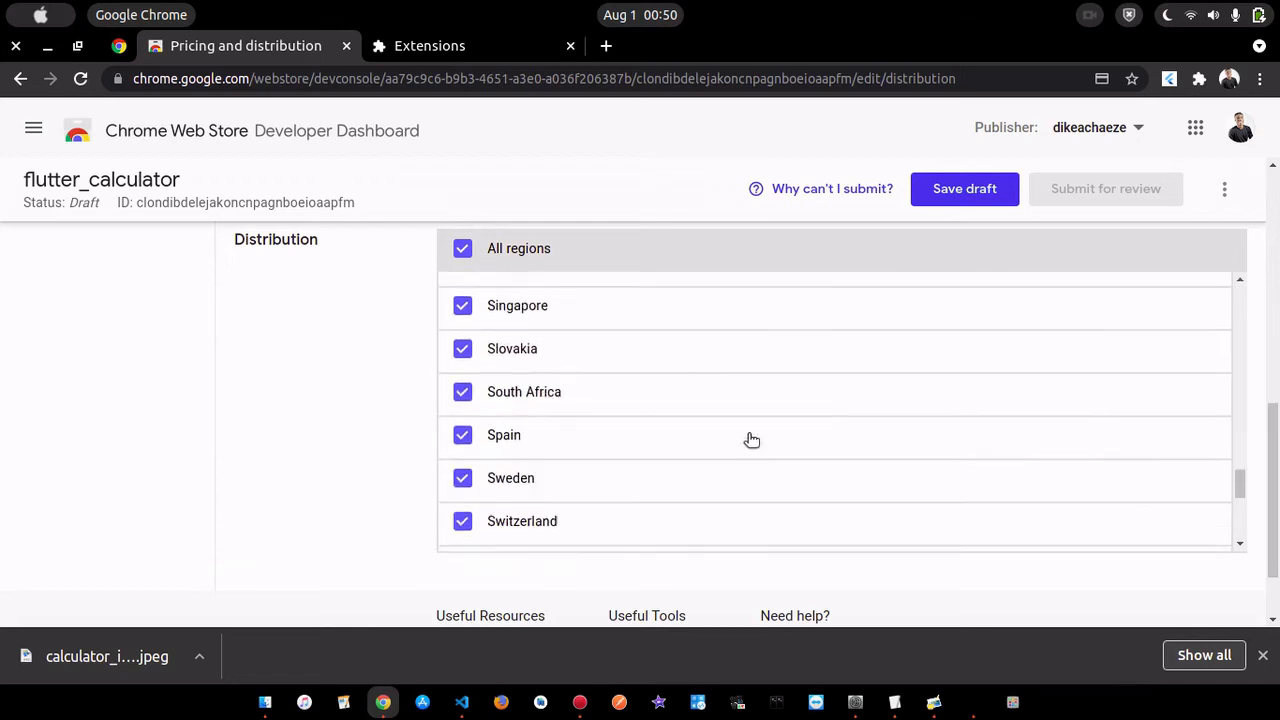
pyautogui.scroll(-2, 752, 440)
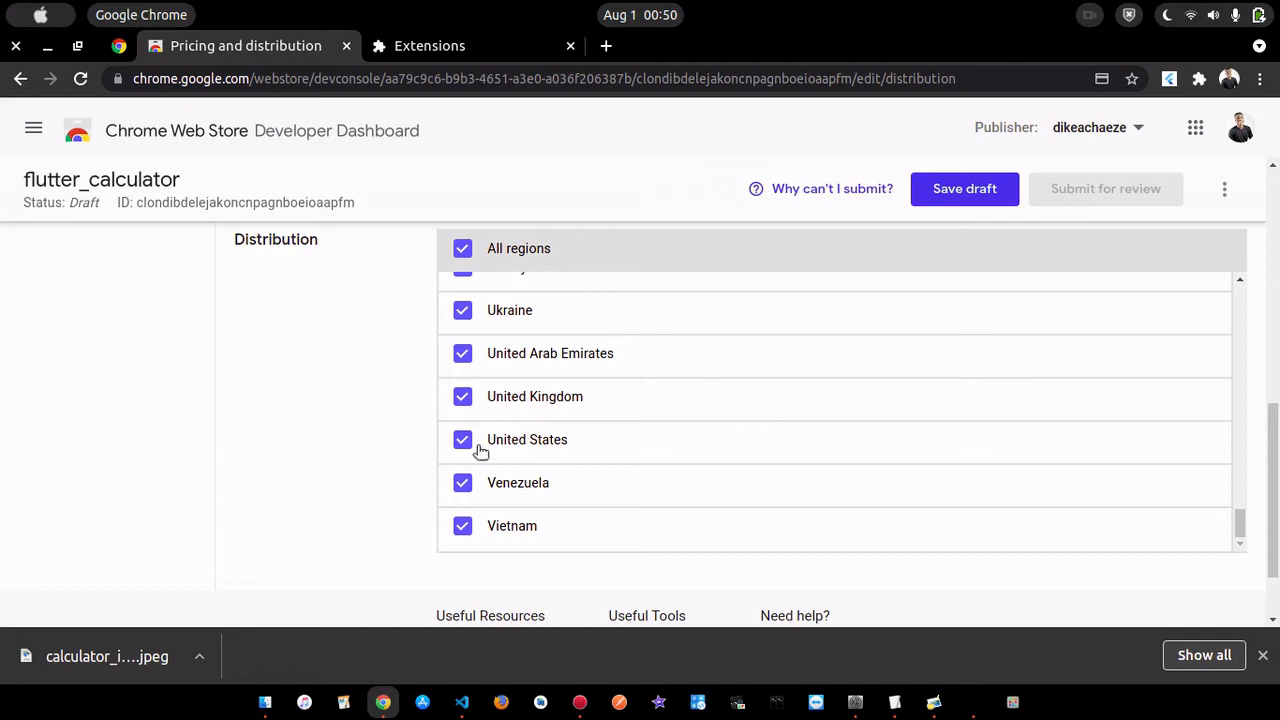
pyautogui.scroll(-2, 373, 421)
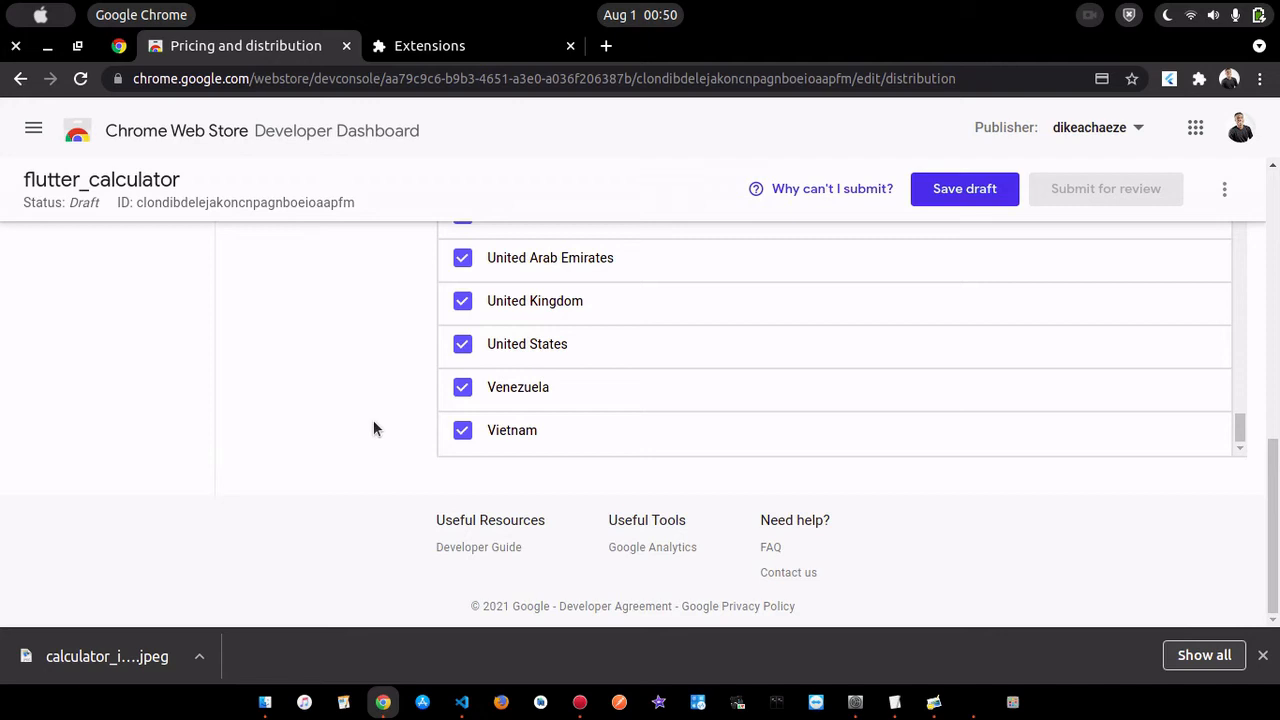
pyautogui.scroll(10, 374, 428)
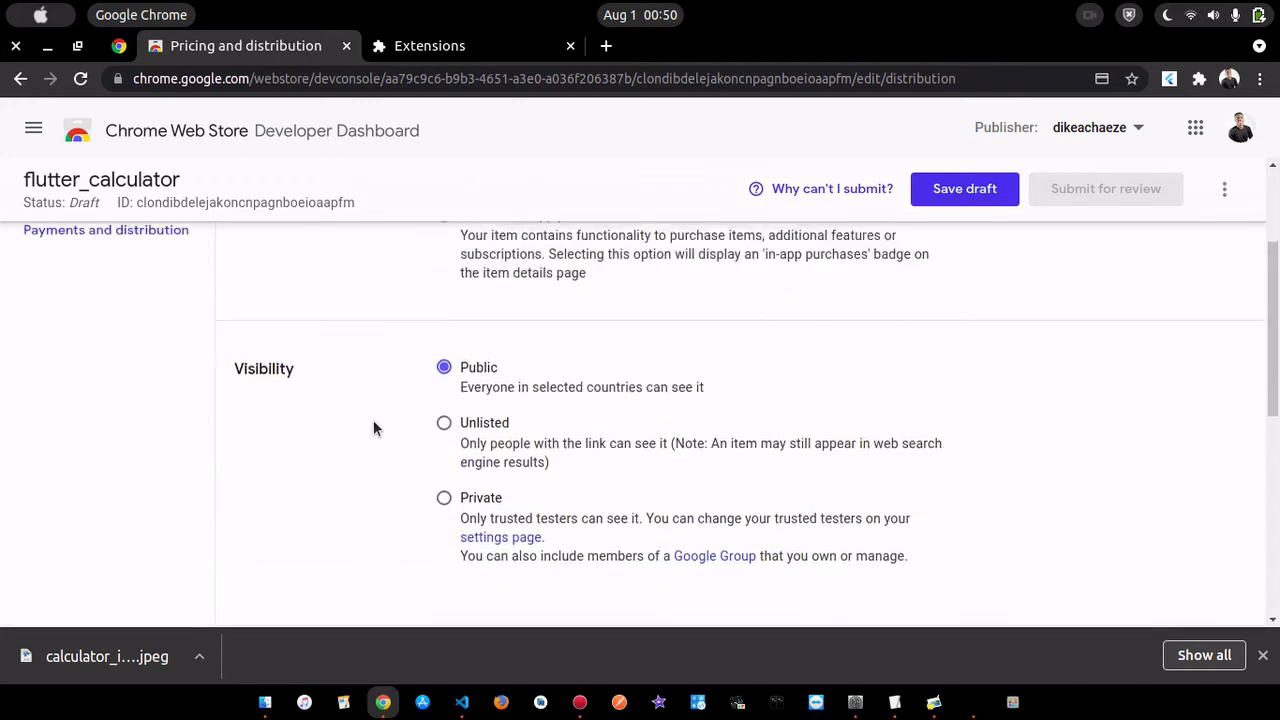
pyautogui.scroll(2, 373, 428)
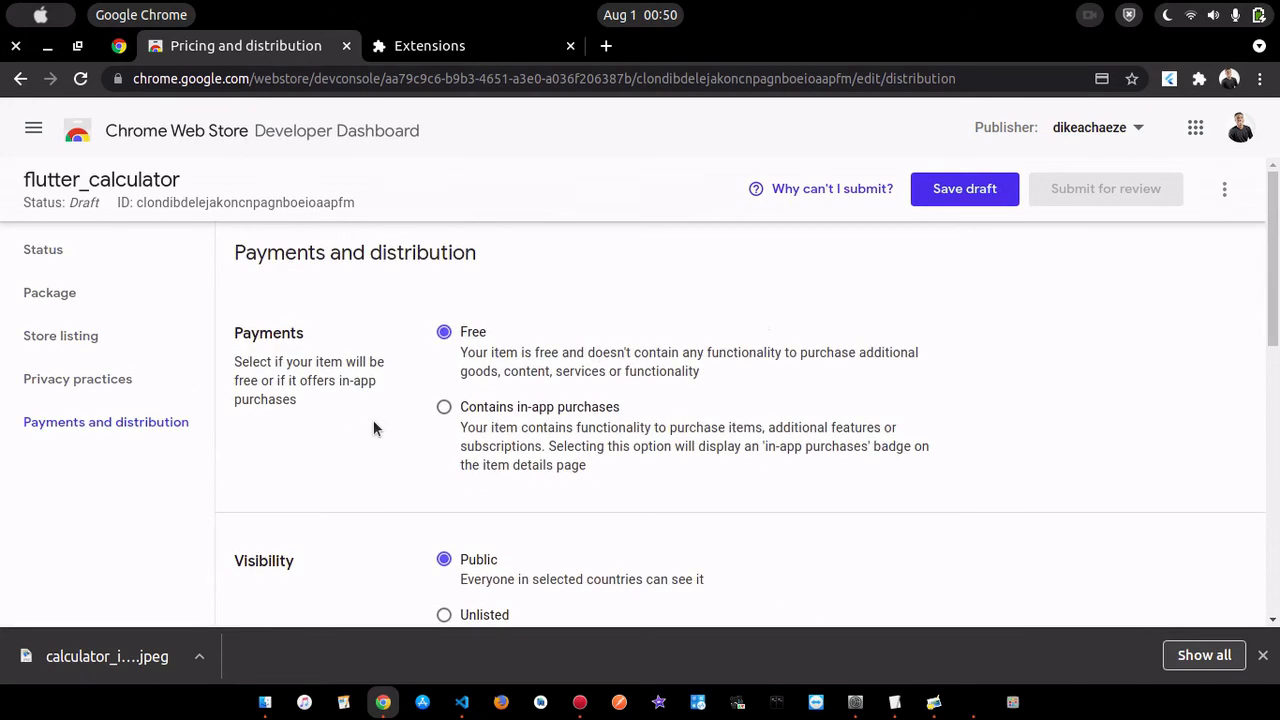
pyautogui.click(975, 192)
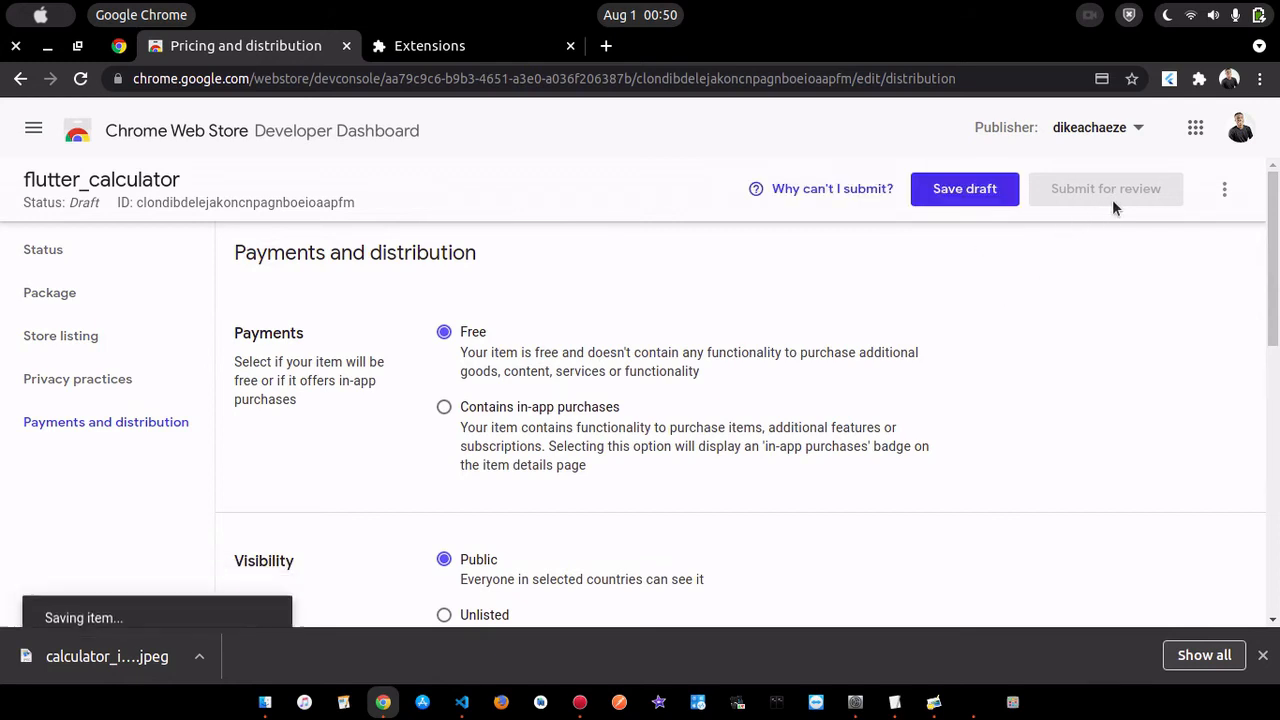
# - Recheck the saved distribution settings and examine both the Draft and Published views of the item's Status page
pyautogui.scroll(-15, 952, 268)
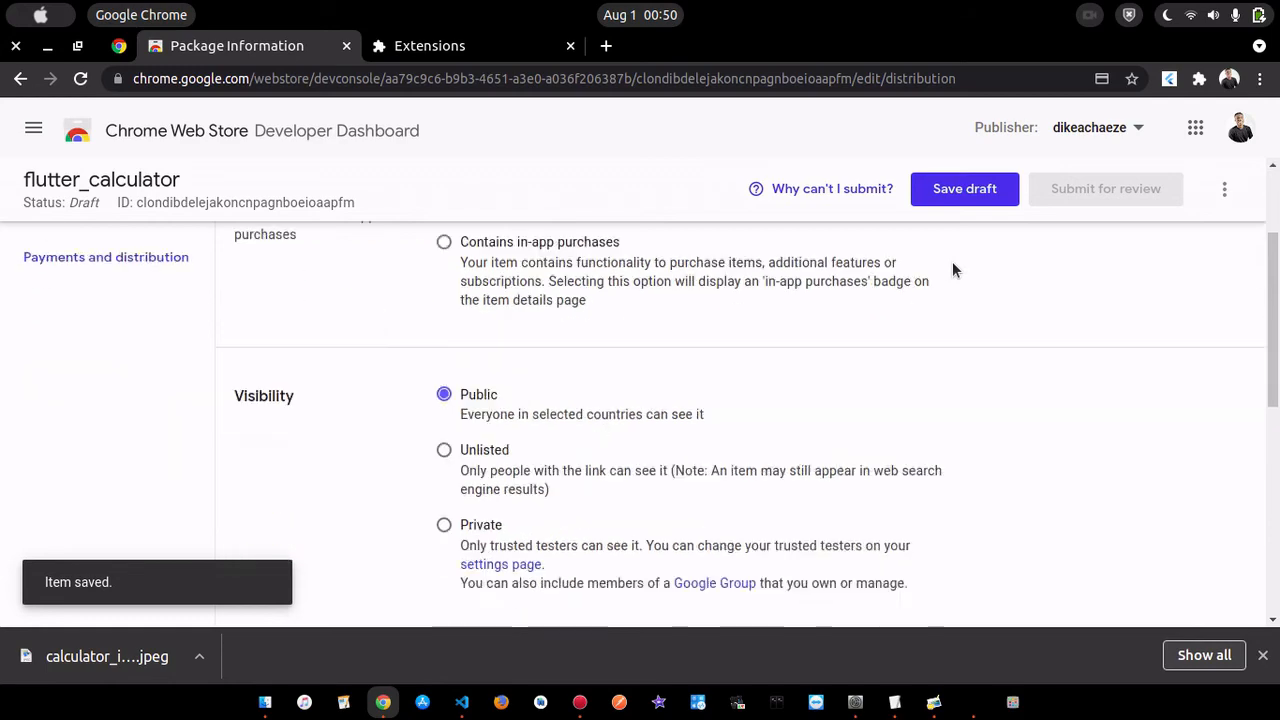
pyautogui.scroll(-2, 952, 268)
pyautogui.scroll(5, 952, 268)
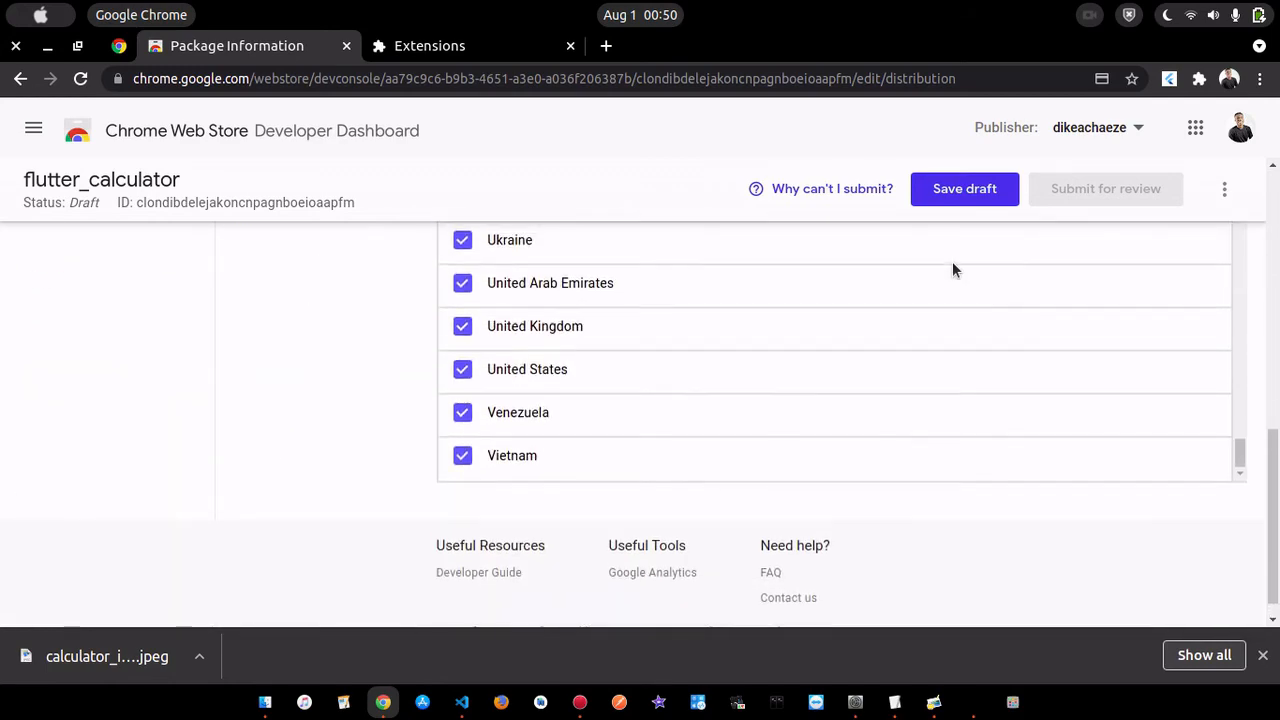
pyautogui.scroll(4, 952, 266)
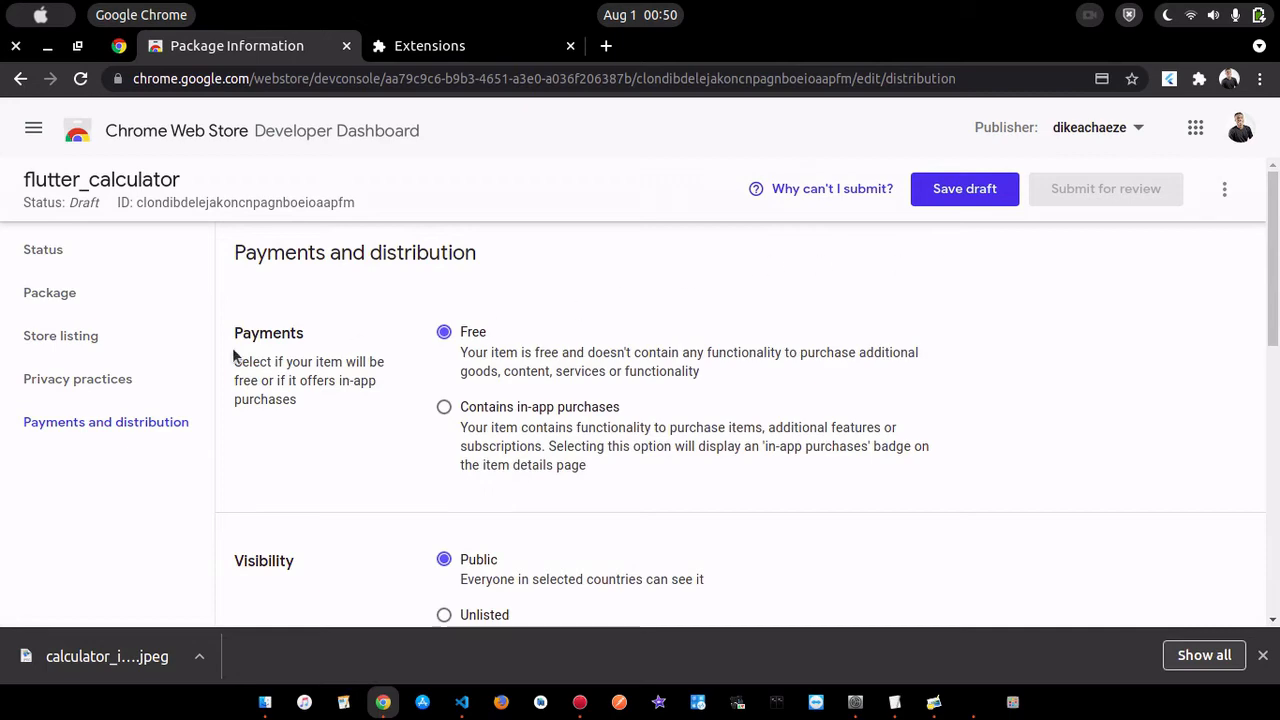
pyautogui.click(57, 260)
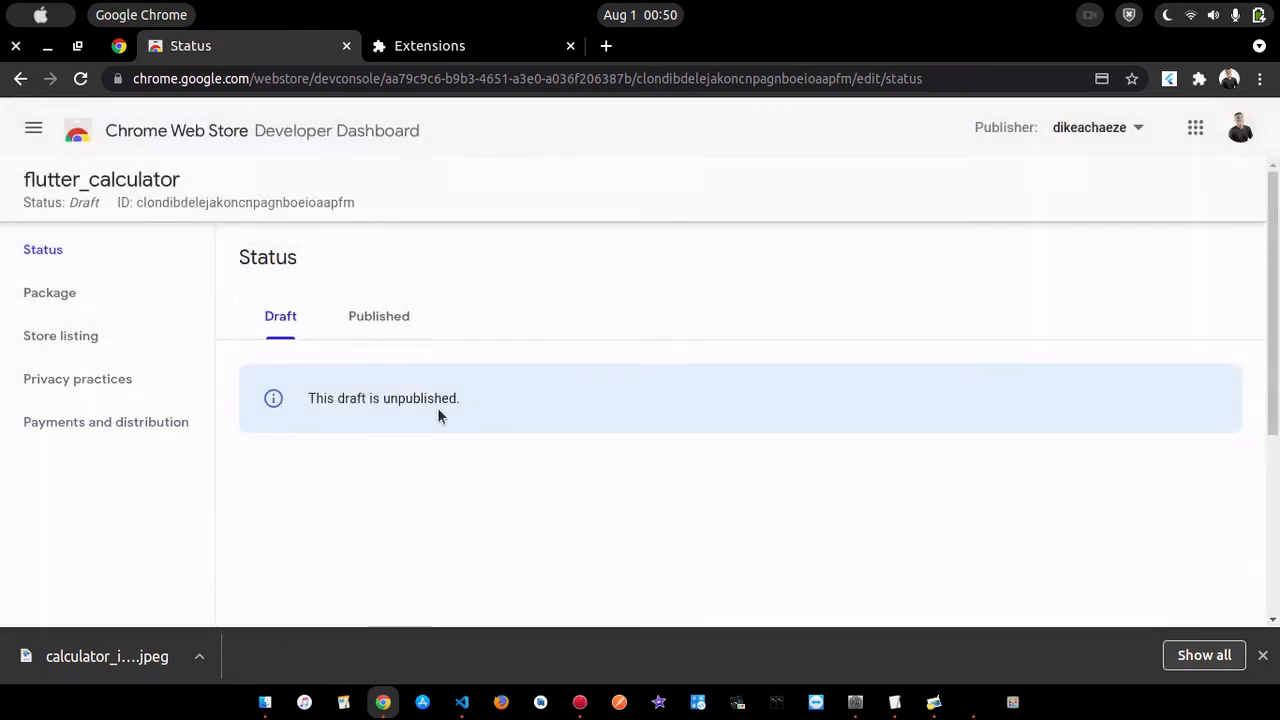
pyautogui.click(379, 316)
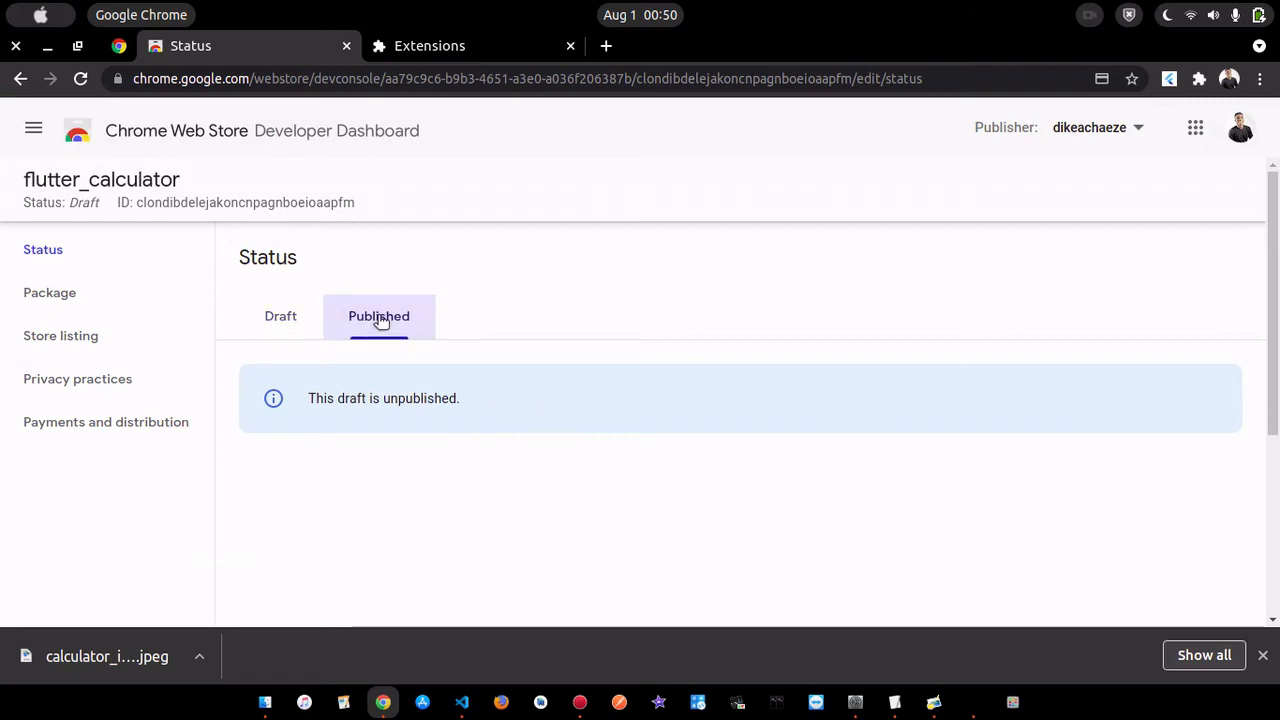
pyautogui.click(282, 318)
pyautogui.scroll(-5, 484, 383)
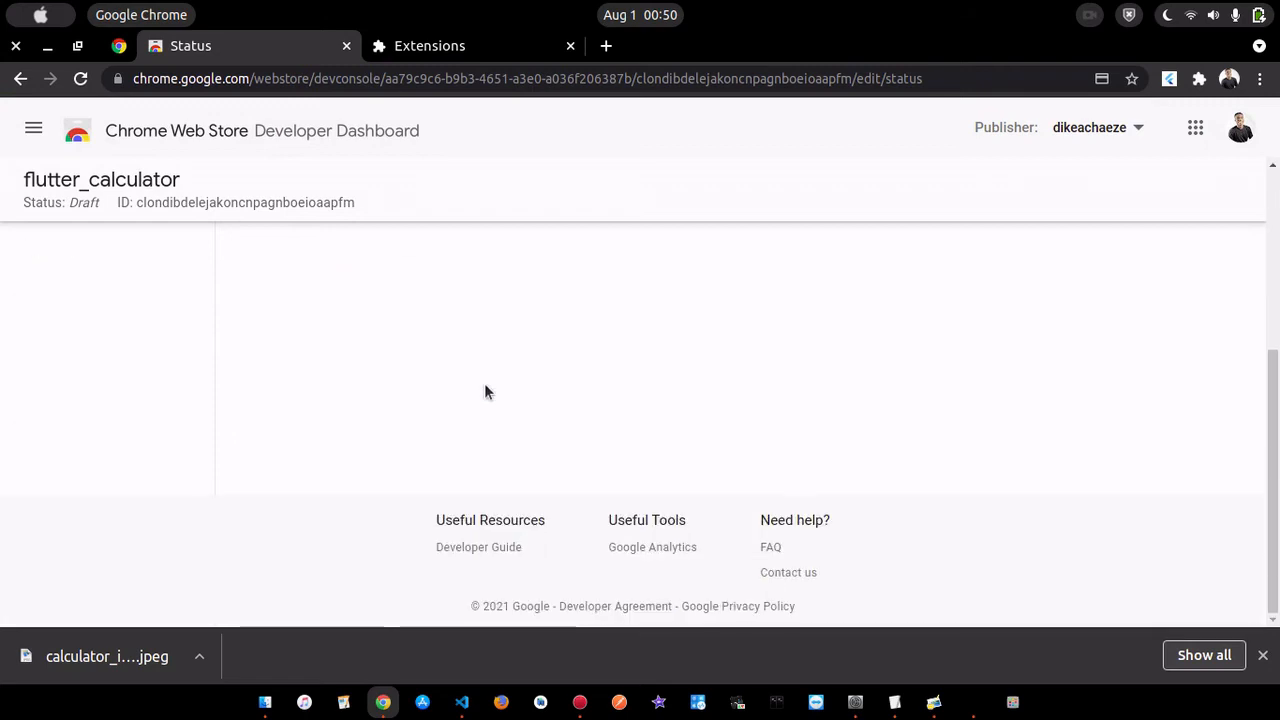
pyautogui.scroll(5, 486, 391)
# - Check the draft's Package page, open and cancel the new package upload, and return to the store listing
pyautogui.click(50, 293)
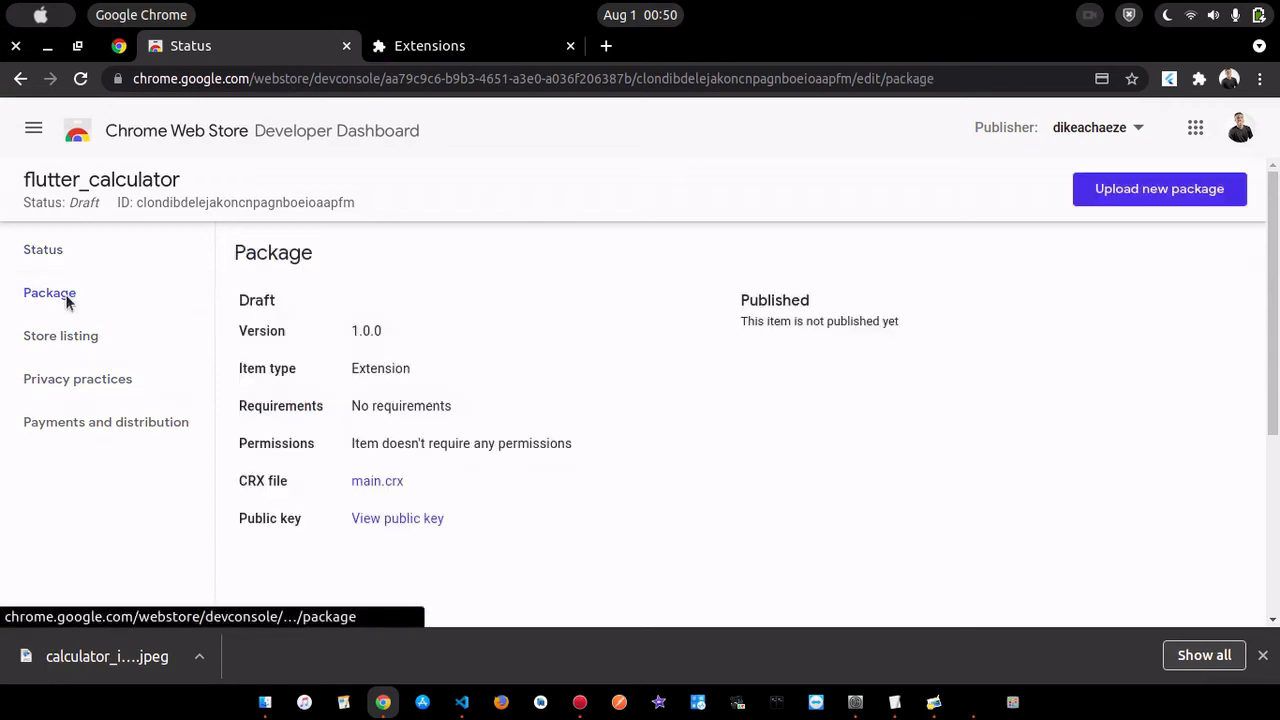
pyautogui.click(1149, 192)
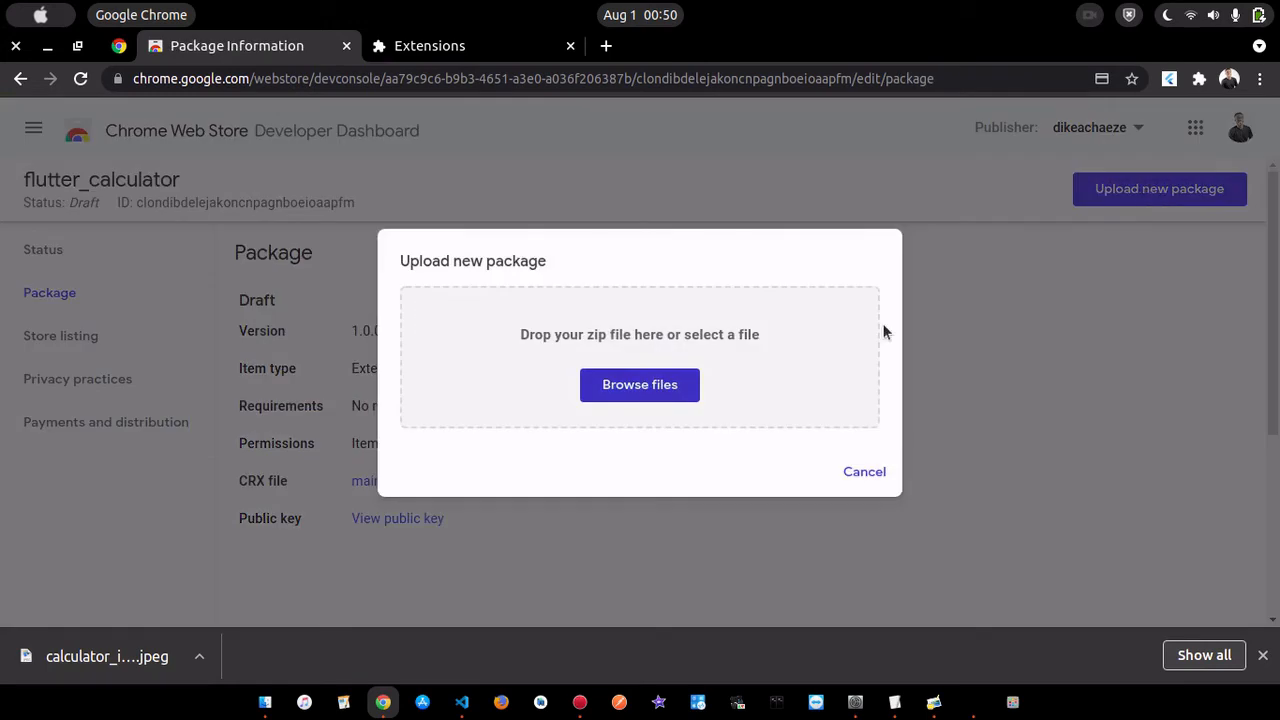
pyautogui.click(863, 471)
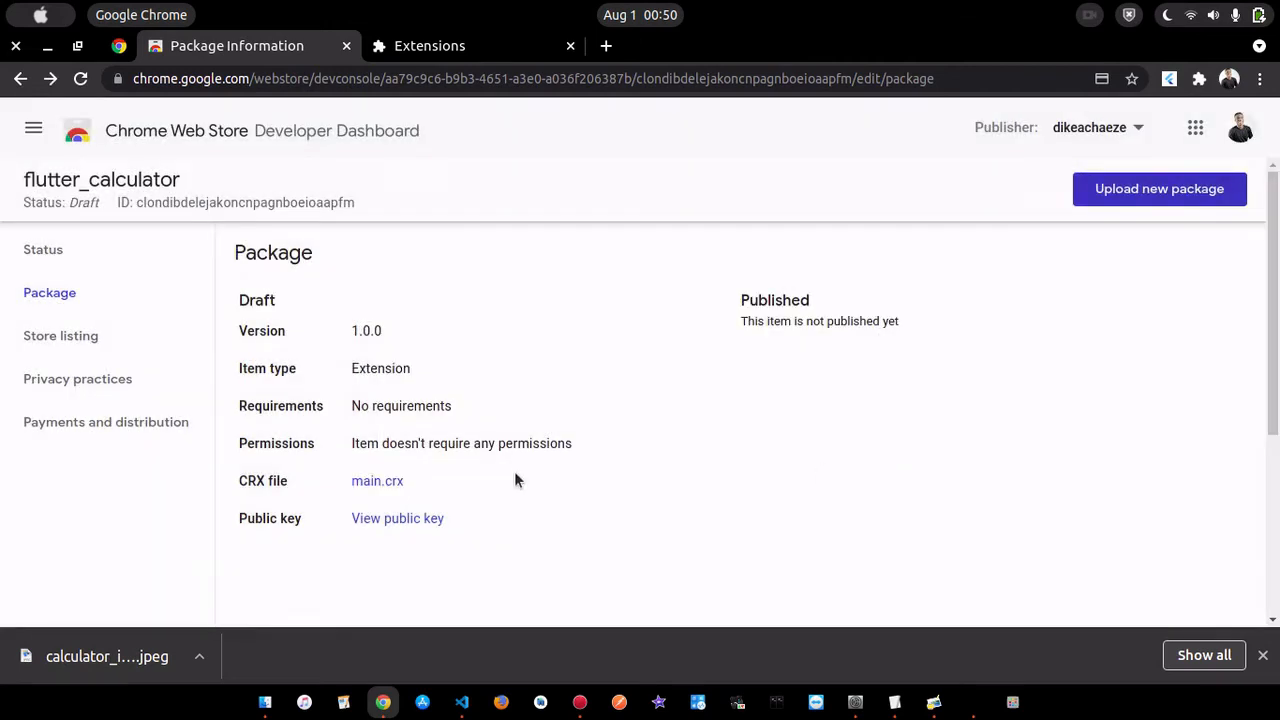
pyautogui.scroll(-1, 597, 516)
pyautogui.scroll(1, 597, 516)
pyautogui.click(94, 339)
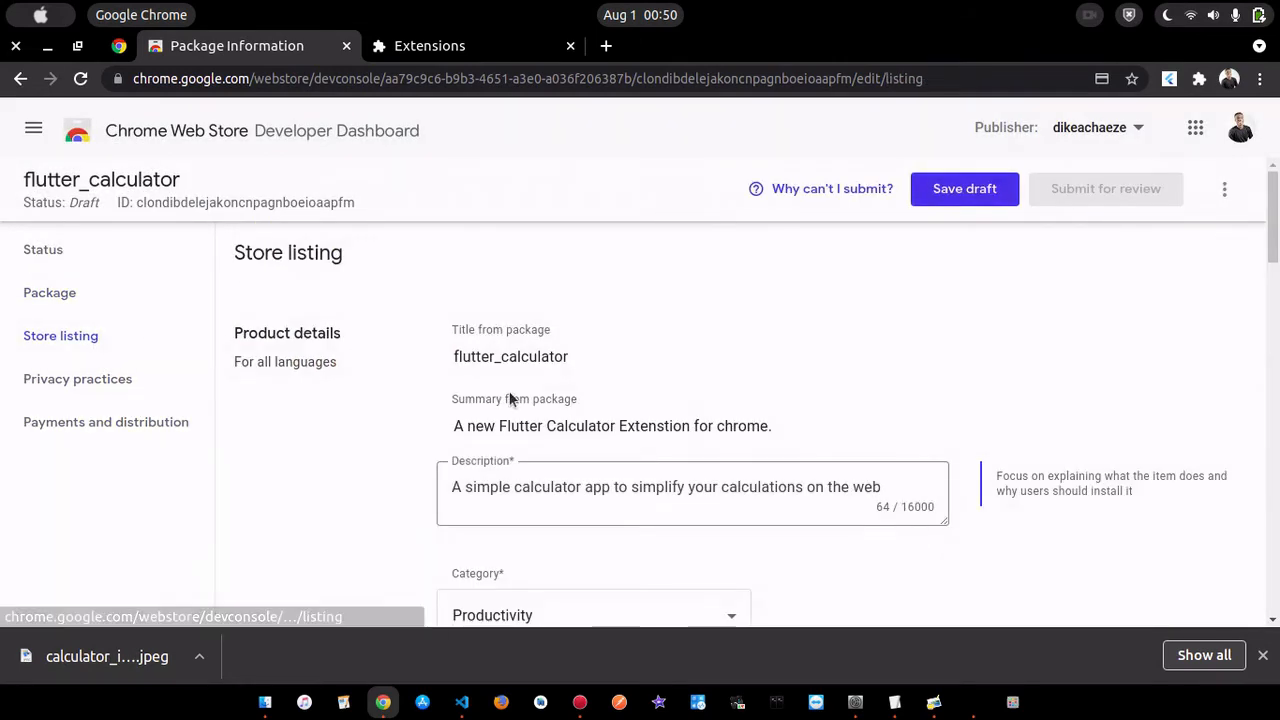
# - Recheck the product details in the store listing and try to submit the item for review
pyautogui.scroll(-3, 802, 409)
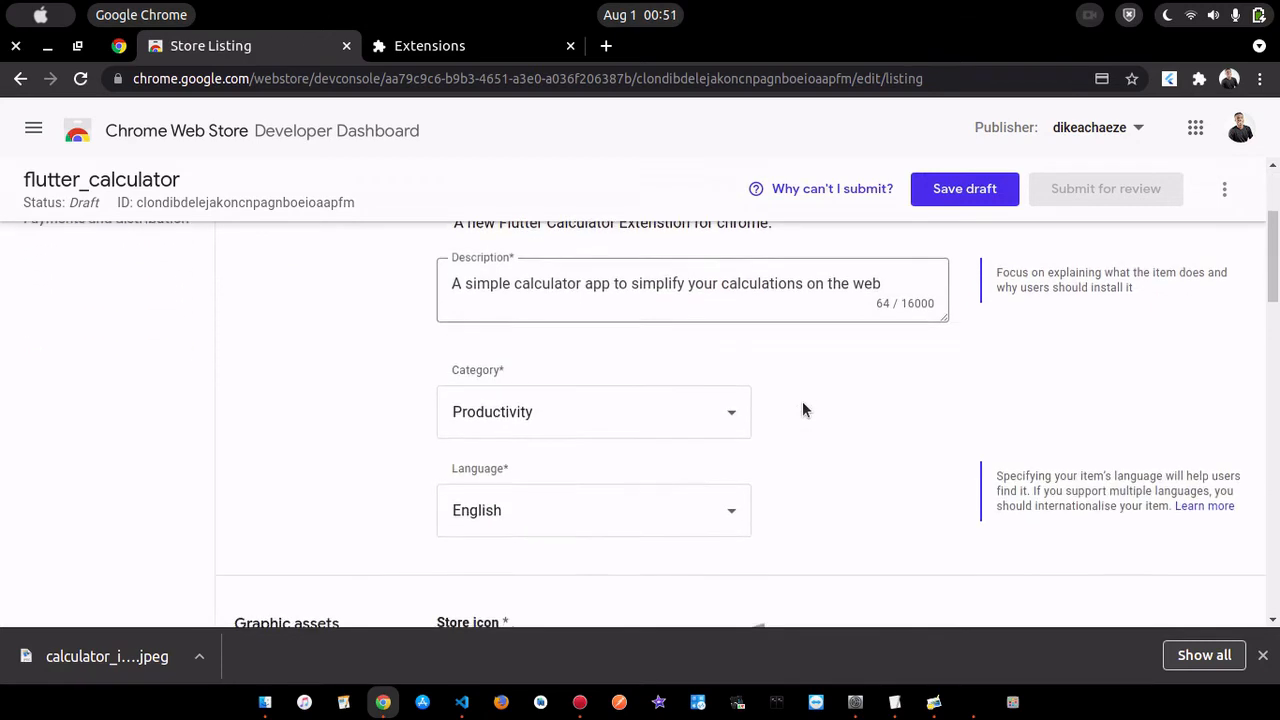
pyautogui.scroll(3, 803, 409)
pyautogui.doubleClick(1071, 188)
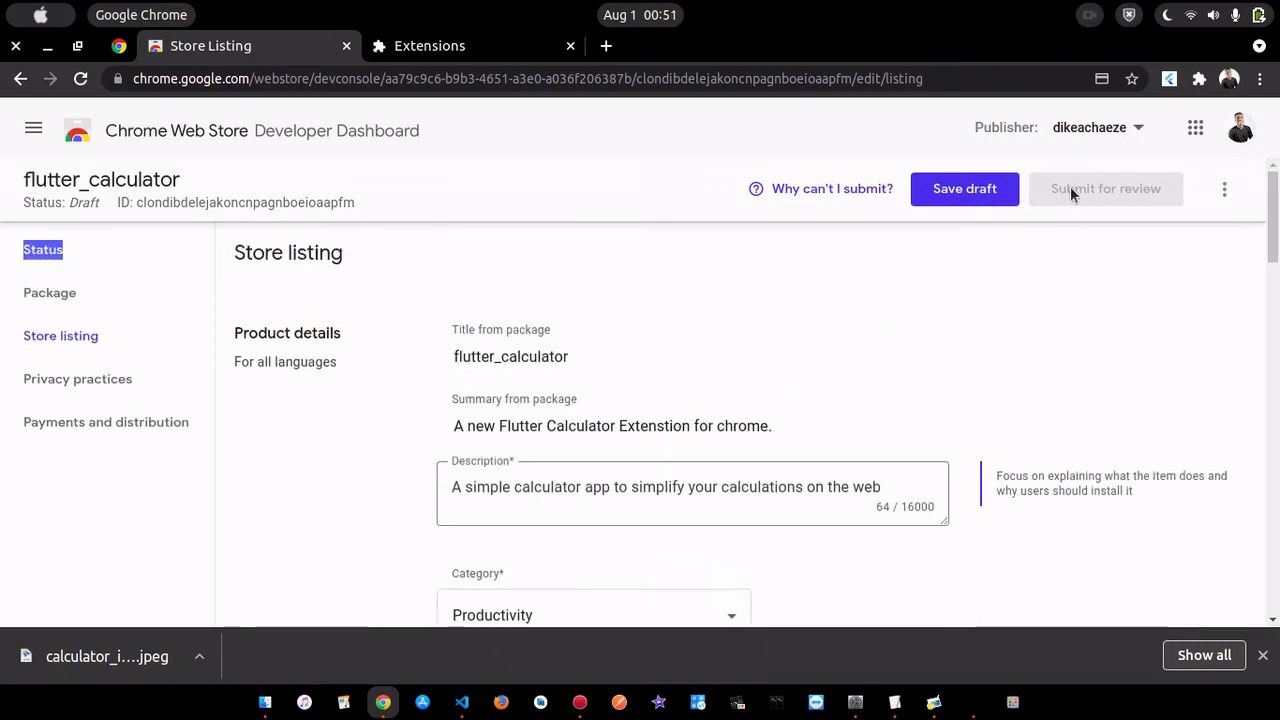
pyautogui.click(1071, 188)
pyautogui.doubleClick(1071, 188)
pyautogui.moveTo(1071, 188); pyautogui.dragTo(956, 313)
# - Look through the listing's promo tiles and additional fields, and check why the item cannot be submitted
pyautogui.scroll(-5, 956, 313)
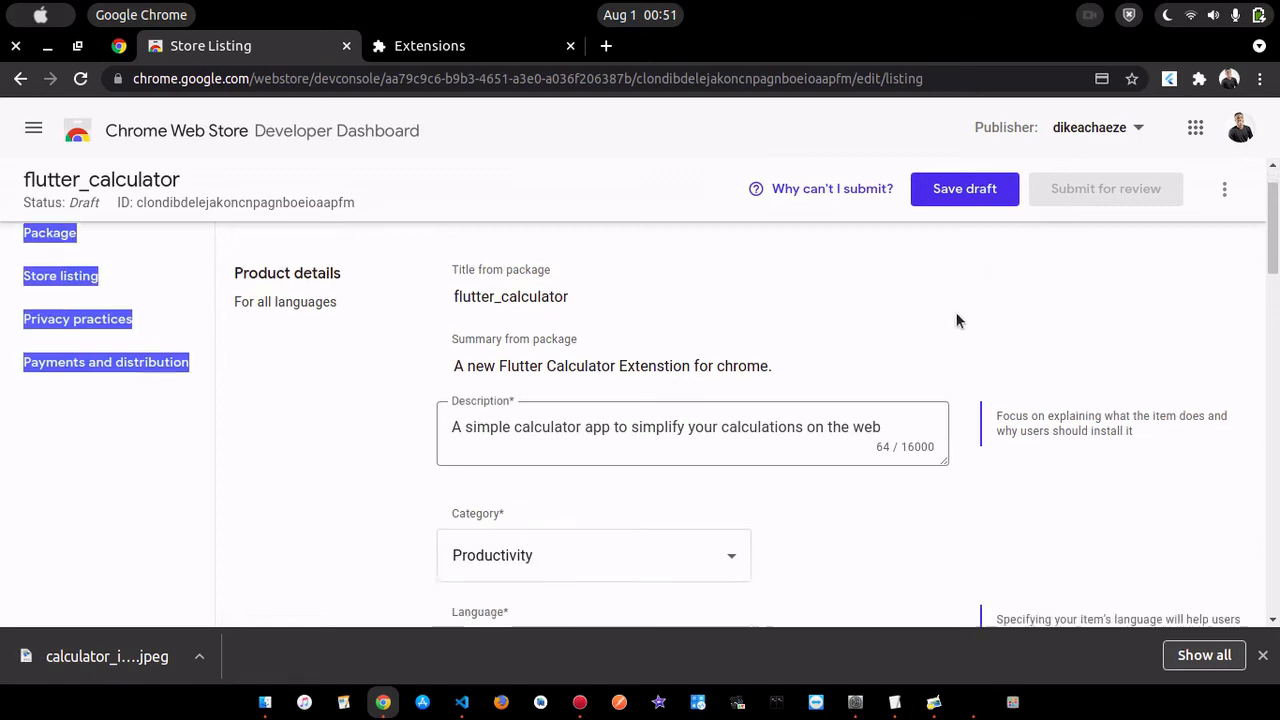
pyautogui.scroll(-10, 956, 315)
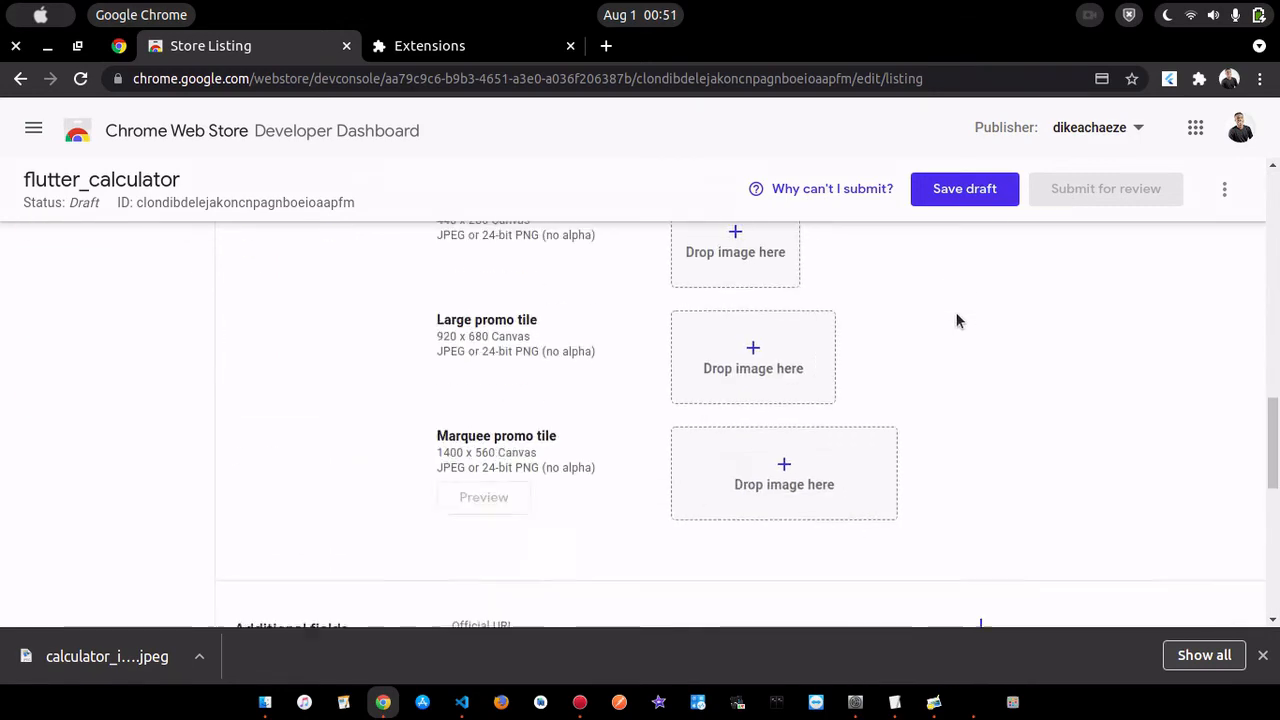
pyautogui.scroll(-3, 956, 320)
pyautogui.scroll(8, 956, 320)
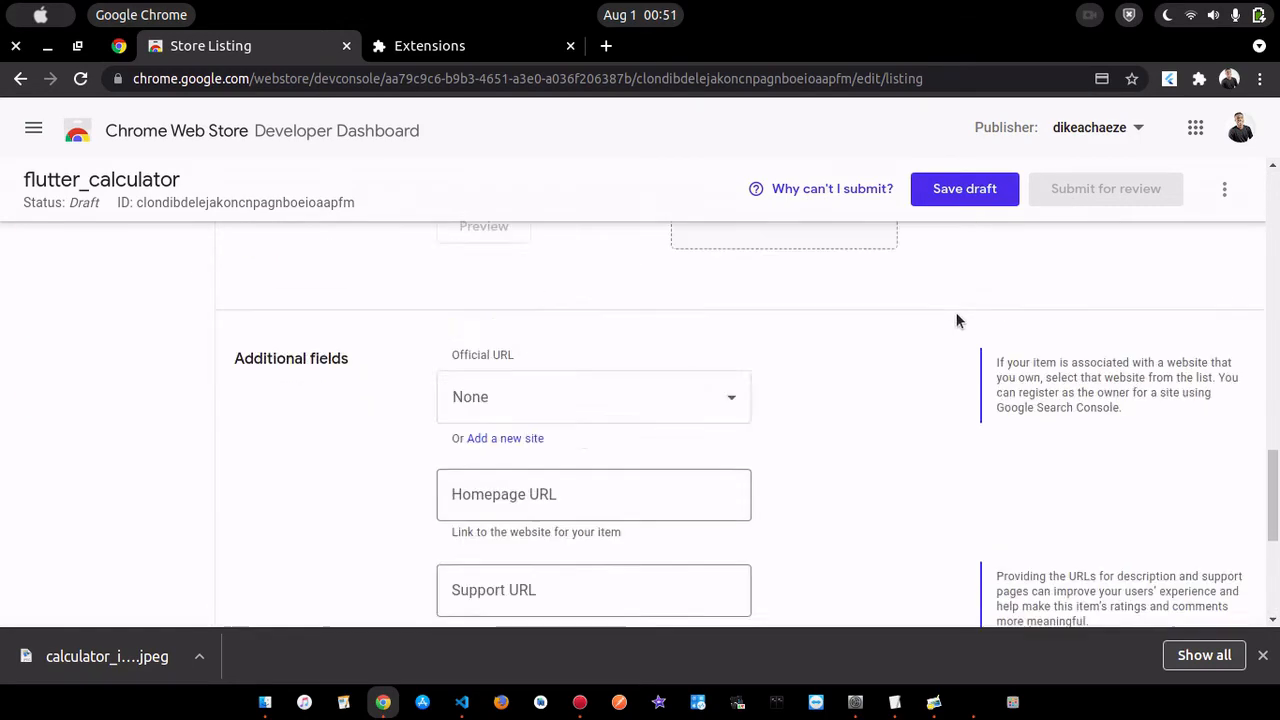
pyautogui.scroll(10, 956, 320)
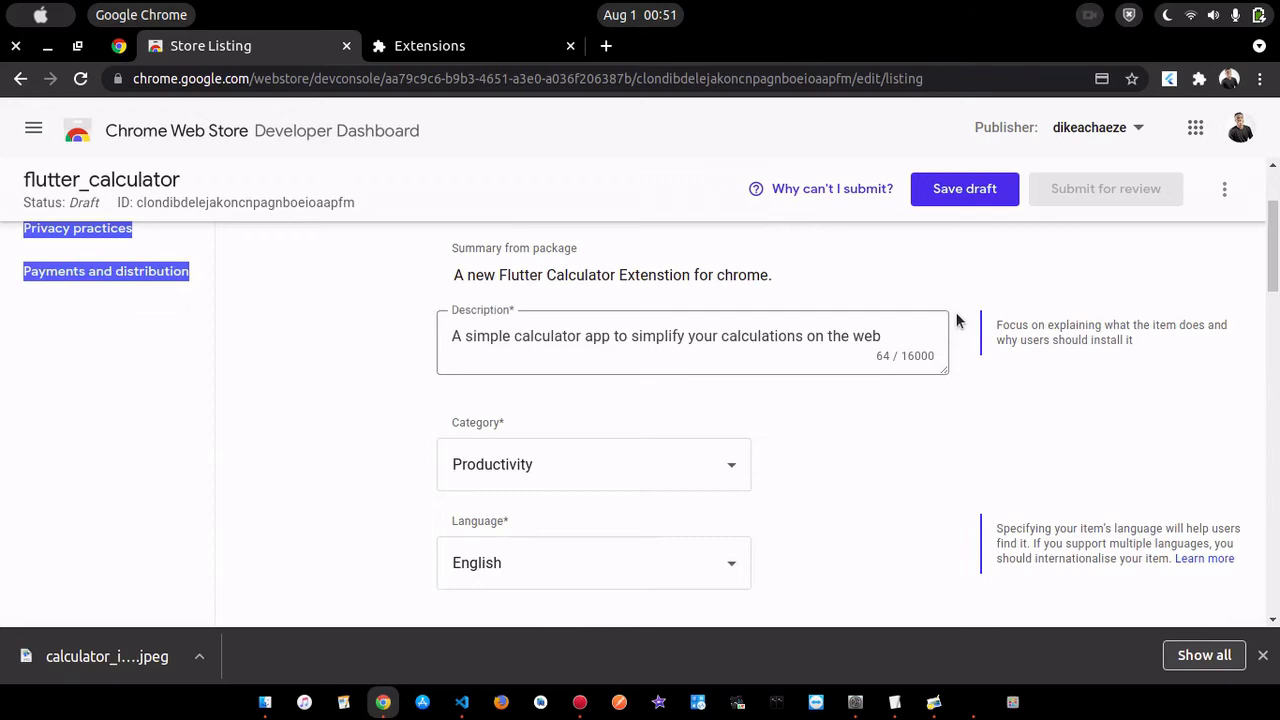
pyautogui.click(829, 194)
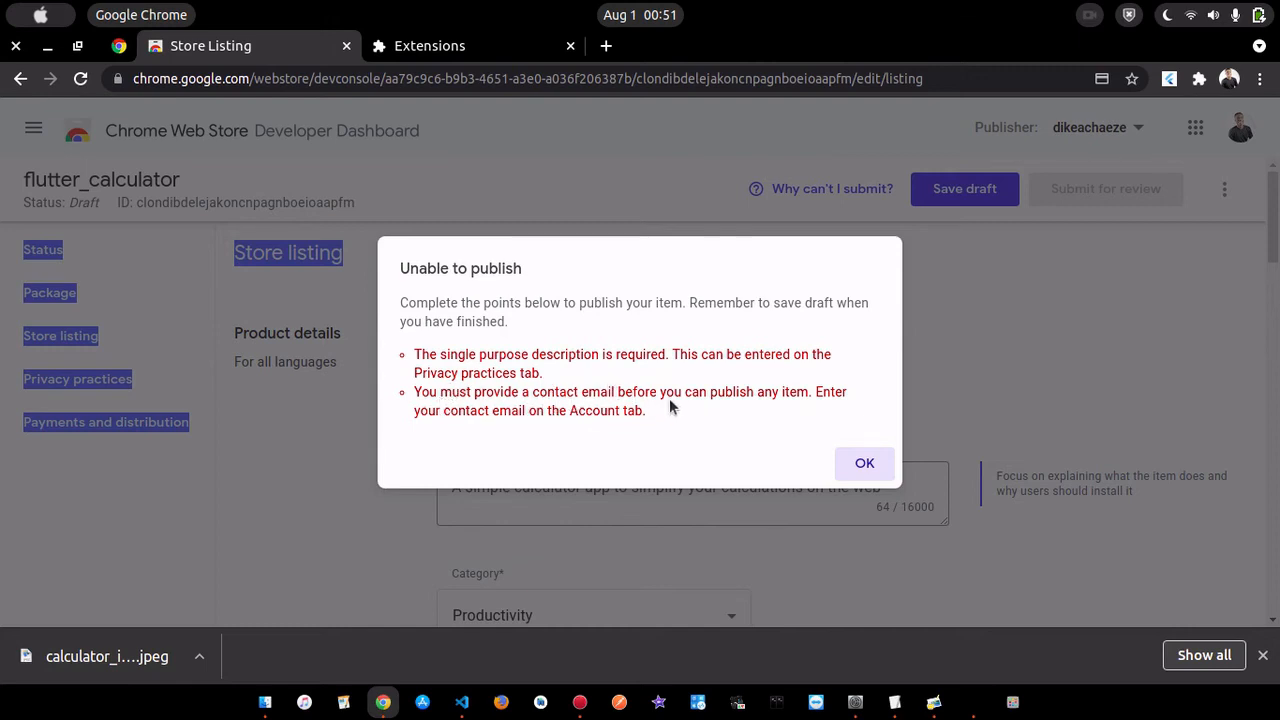
pyautogui.click(867, 462)
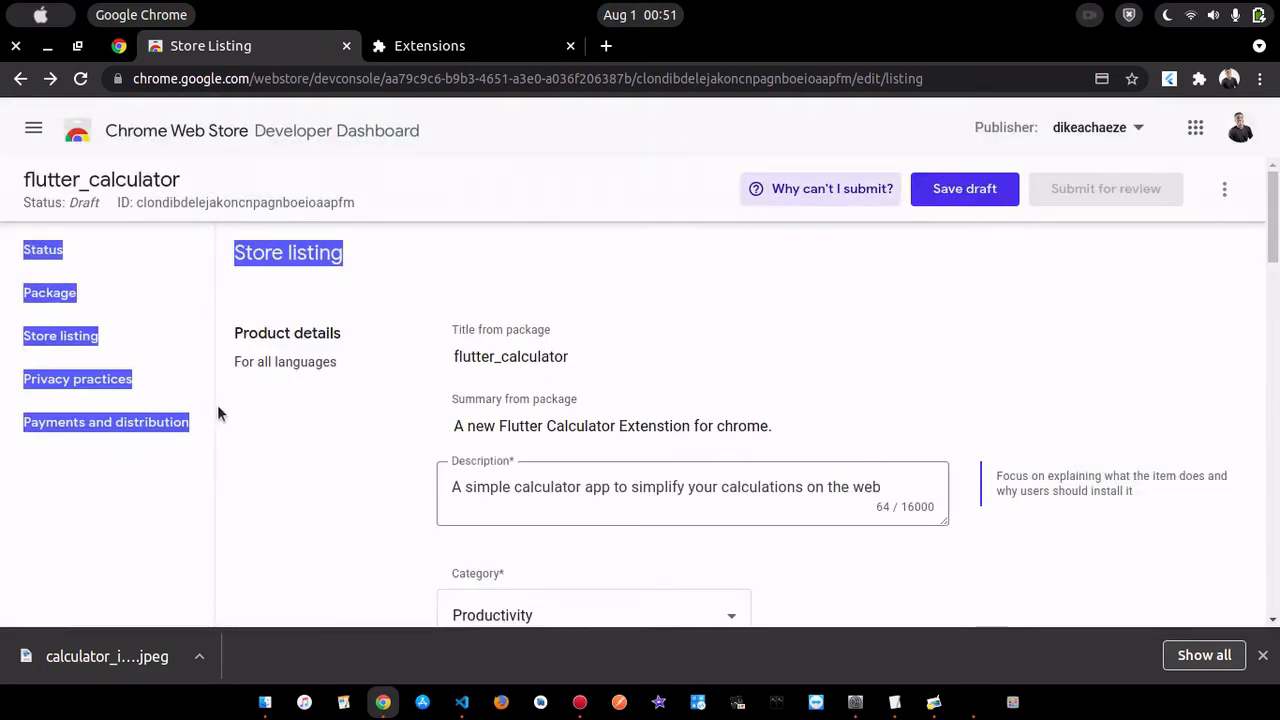
# - Copy the store listing description "A simple calculator app to simplify your calculations on the web" into the Single purpose description of Privacy practices
pyautogui.click(86, 381)
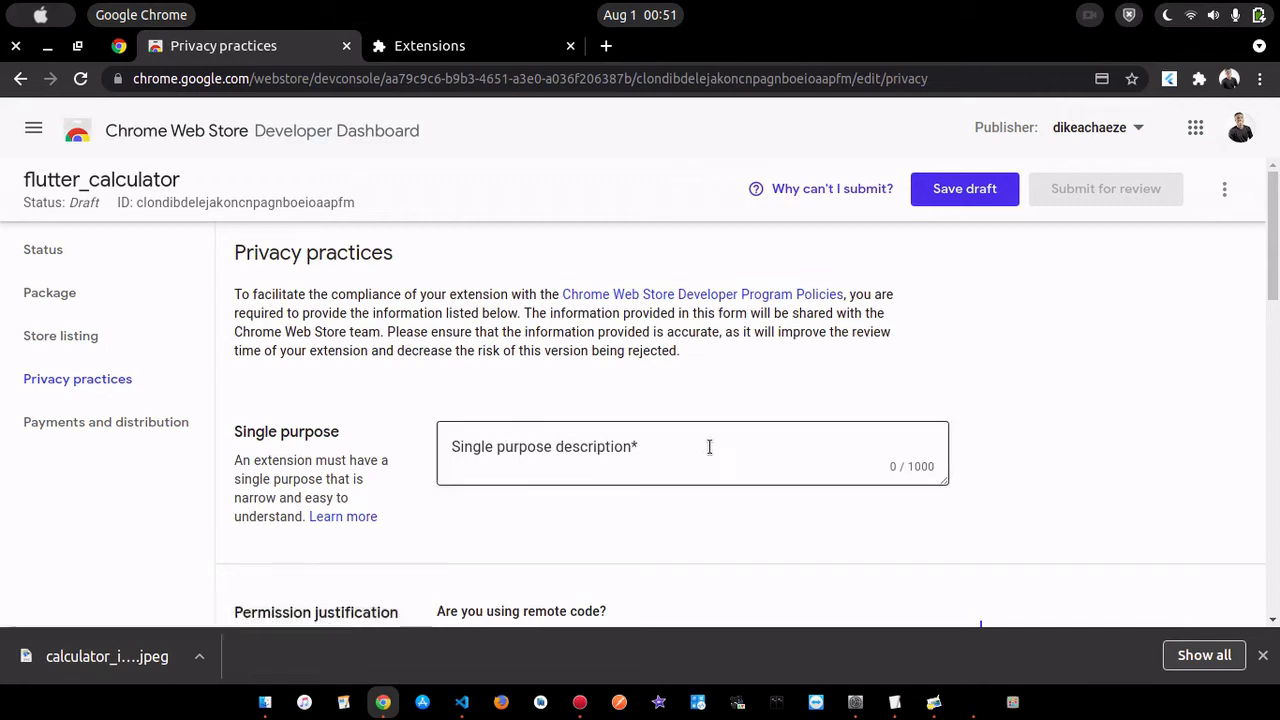
pyautogui.click(653, 451)
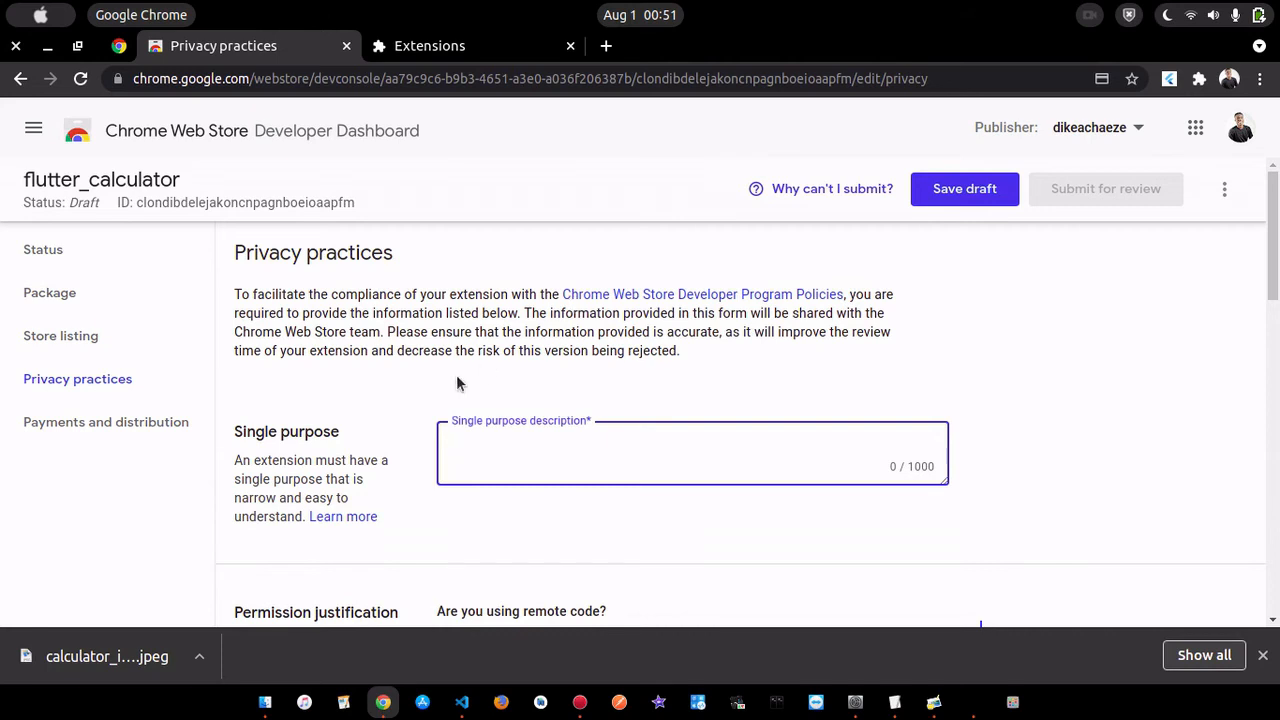
pyautogui.click(64, 337)
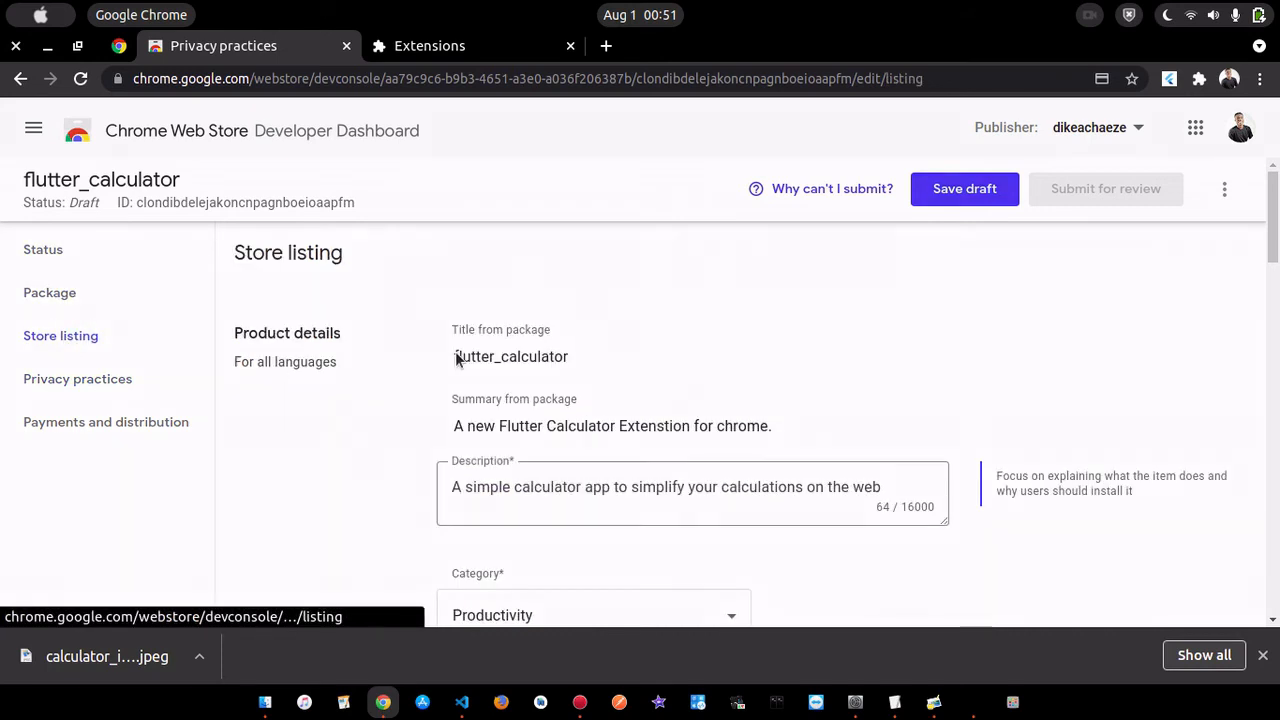
pyautogui.moveTo(923, 494); pyautogui.dragTo(426, 481)
pyautogui.hotkey('ctrl', 'c')
pyautogui.click(94, 378)
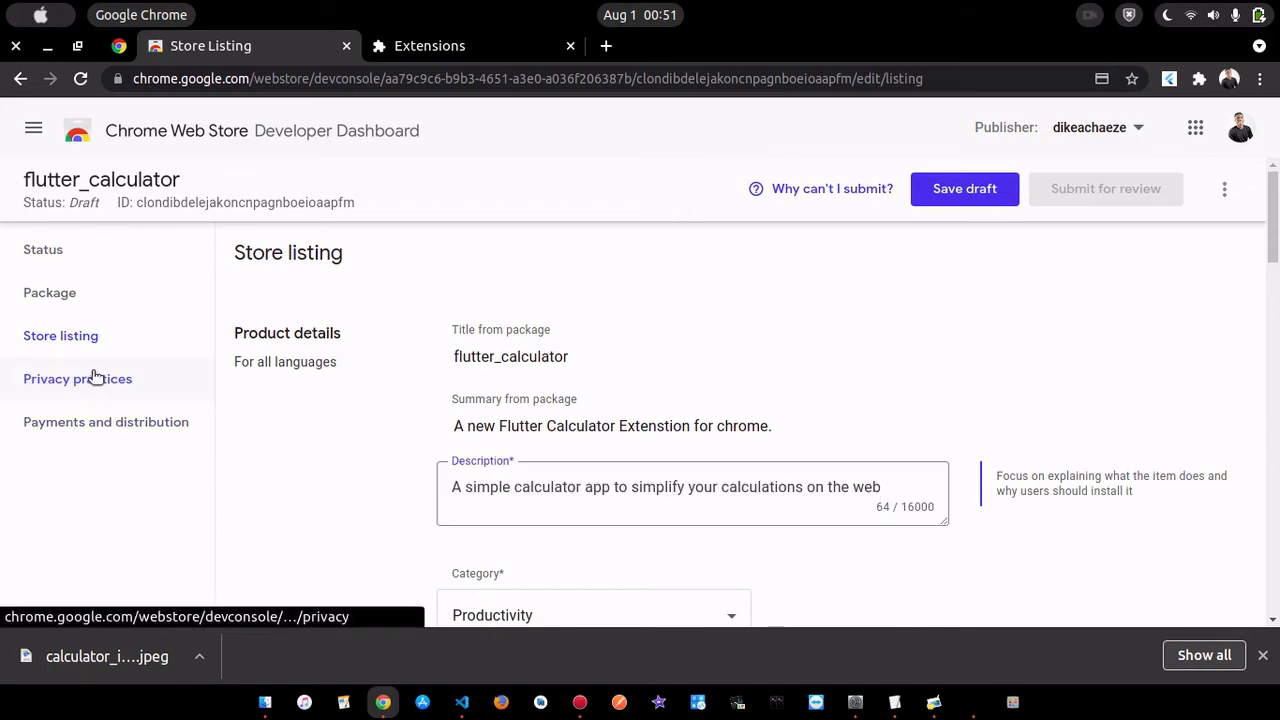
pyautogui.click(673, 446)
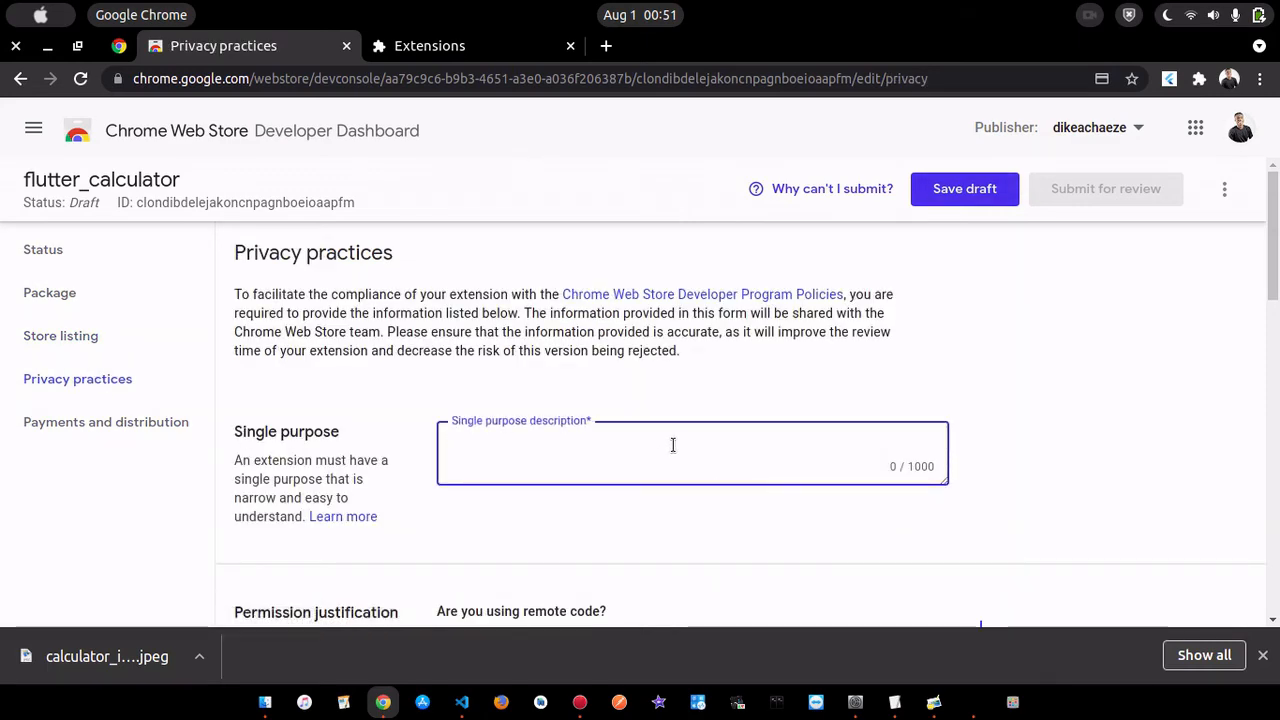
pyautogui.hotkey('ctrl', 'v')
# - Review the remote code, data usage and disclosure sections, and save the privacy practices as a draft
pyautogui.scroll(-3, 893, 413)
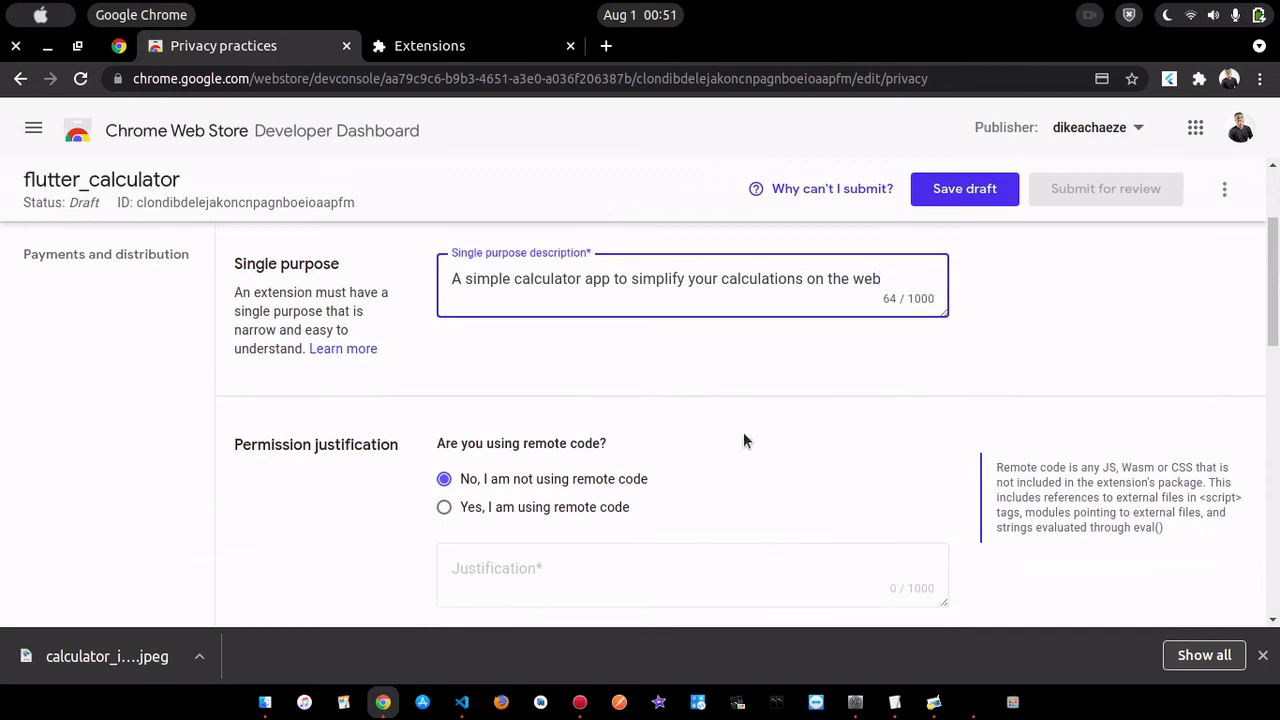
pyautogui.scroll(-5, 655, 474)
pyautogui.scroll(-2, 652, 468)
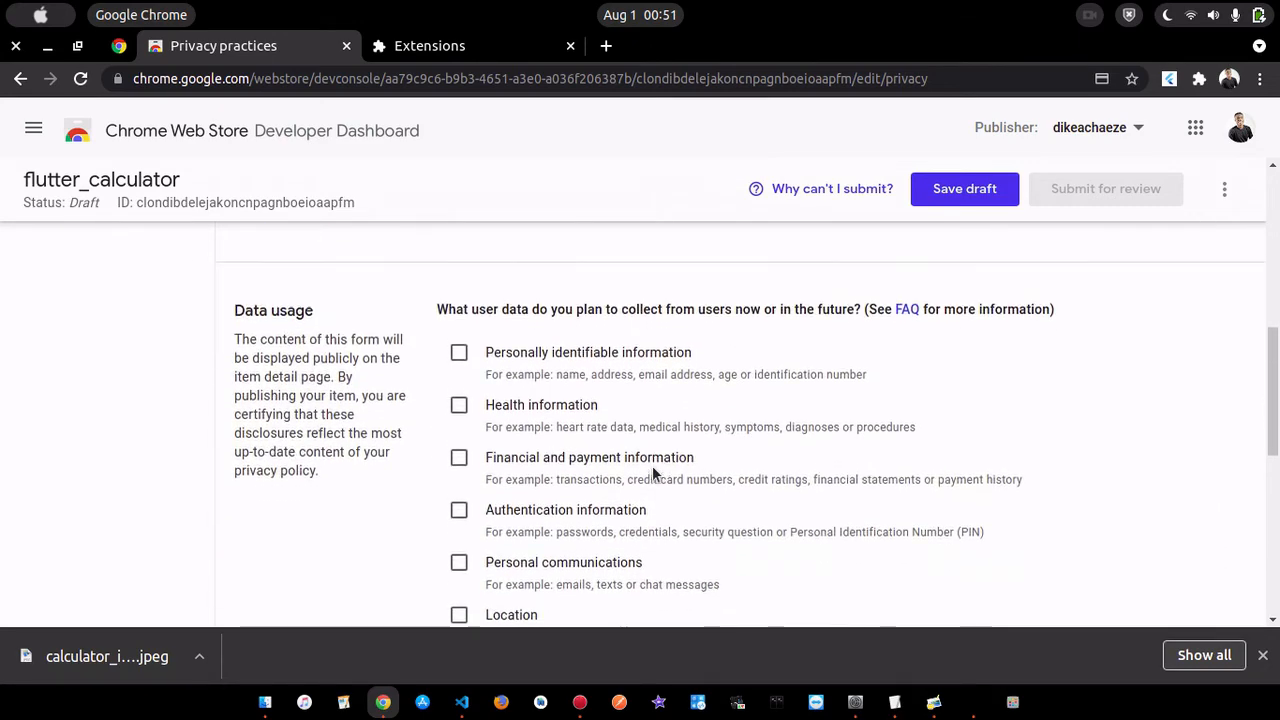
pyautogui.scroll(-8, 652, 465)
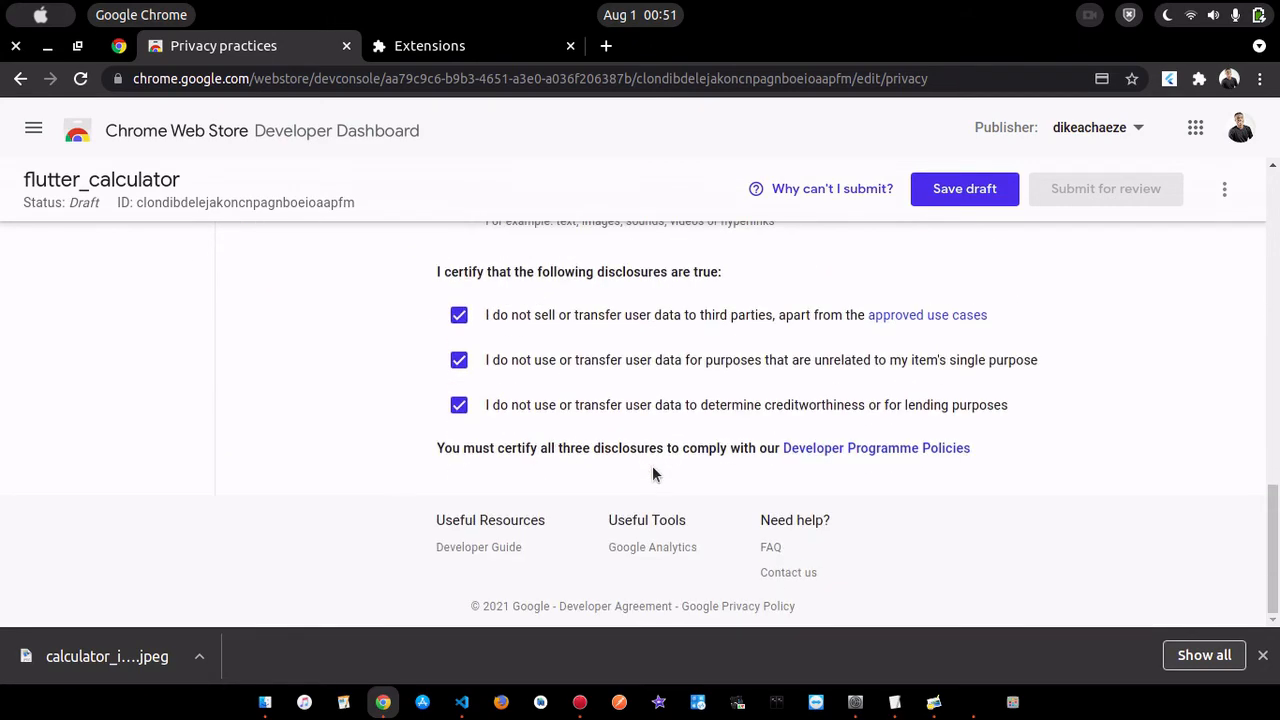
pyautogui.scroll(15, 652, 470)
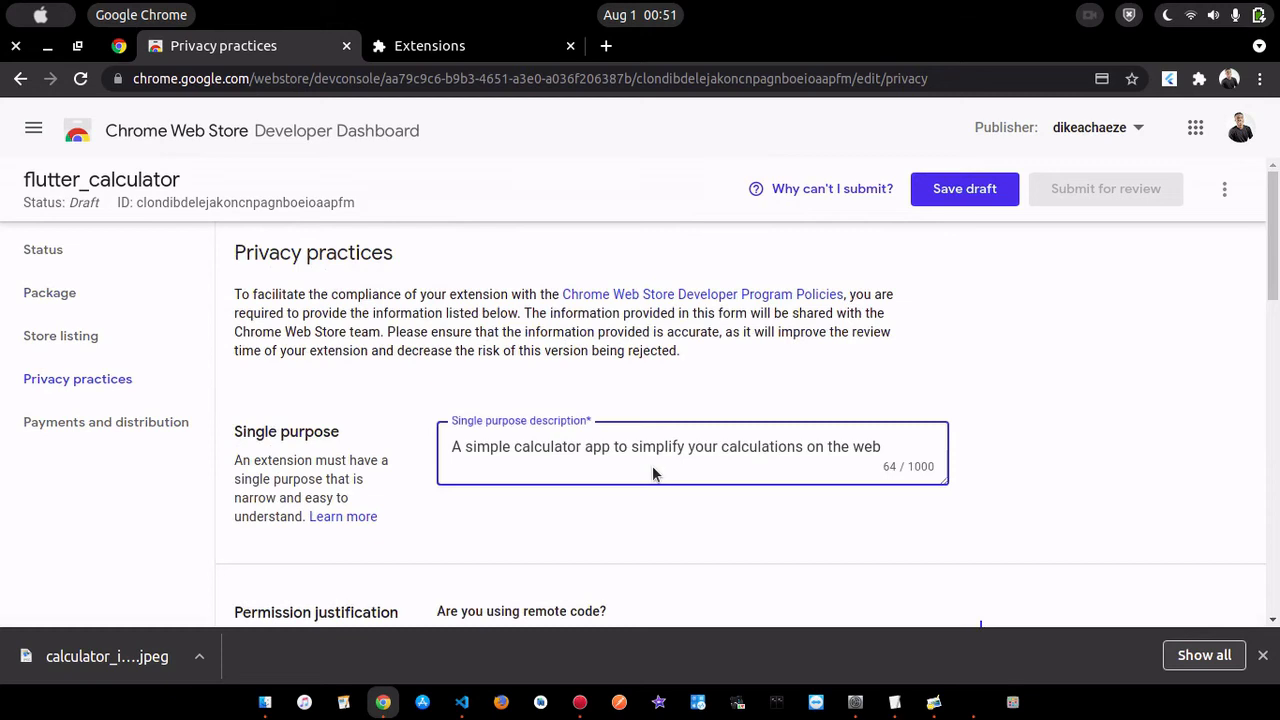
pyautogui.click(937, 200)
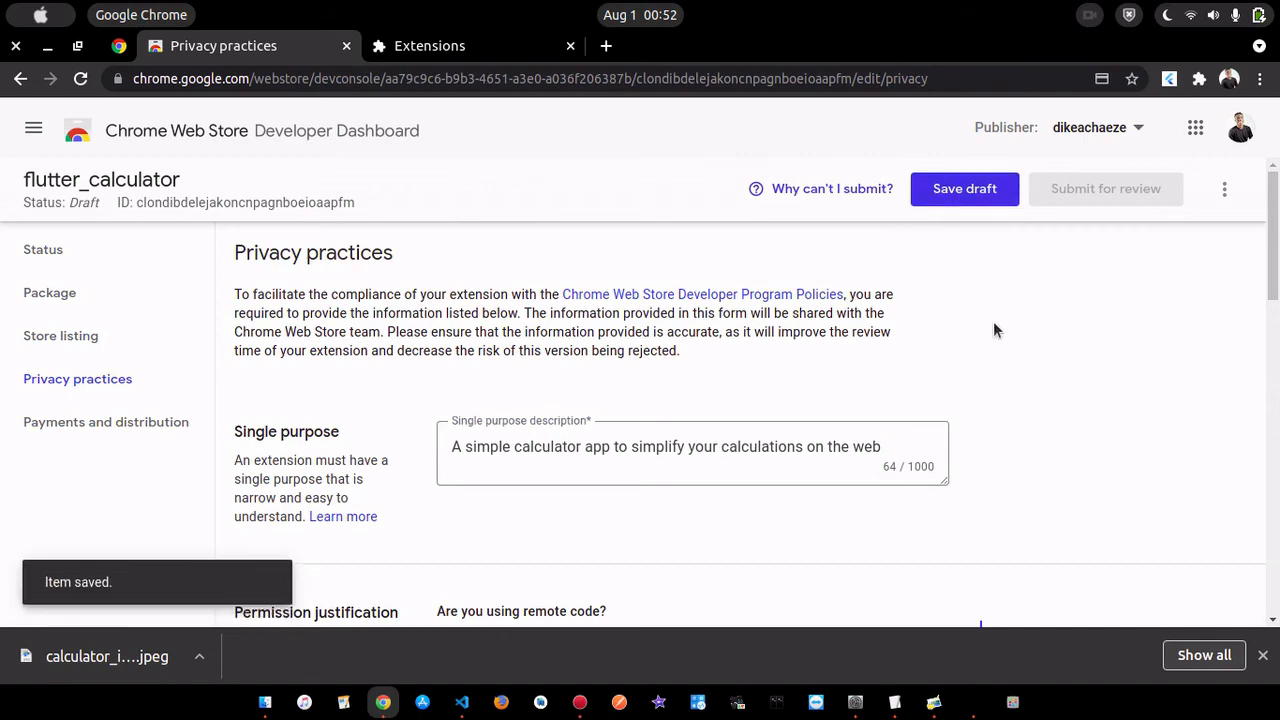
# - Check what still prevents the item's submission and close the item's dashboard tab
pyautogui.click(812, 196)
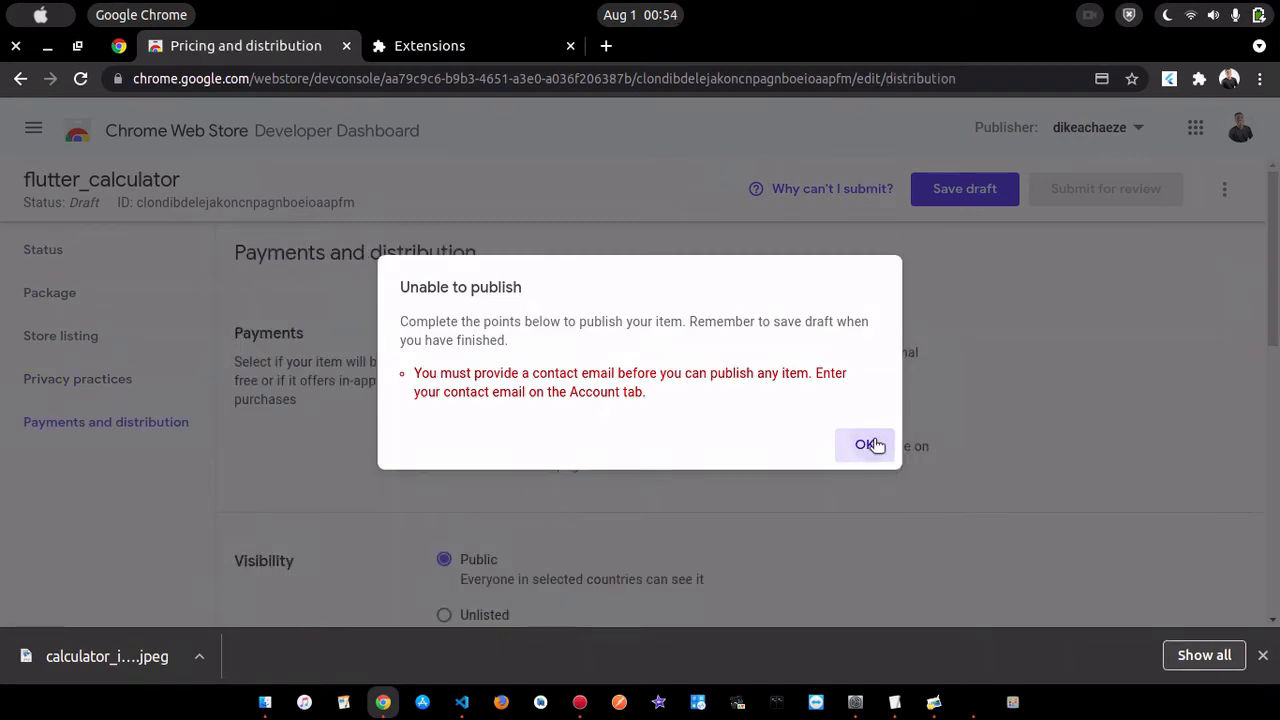
pyautogui.click(864, 444)
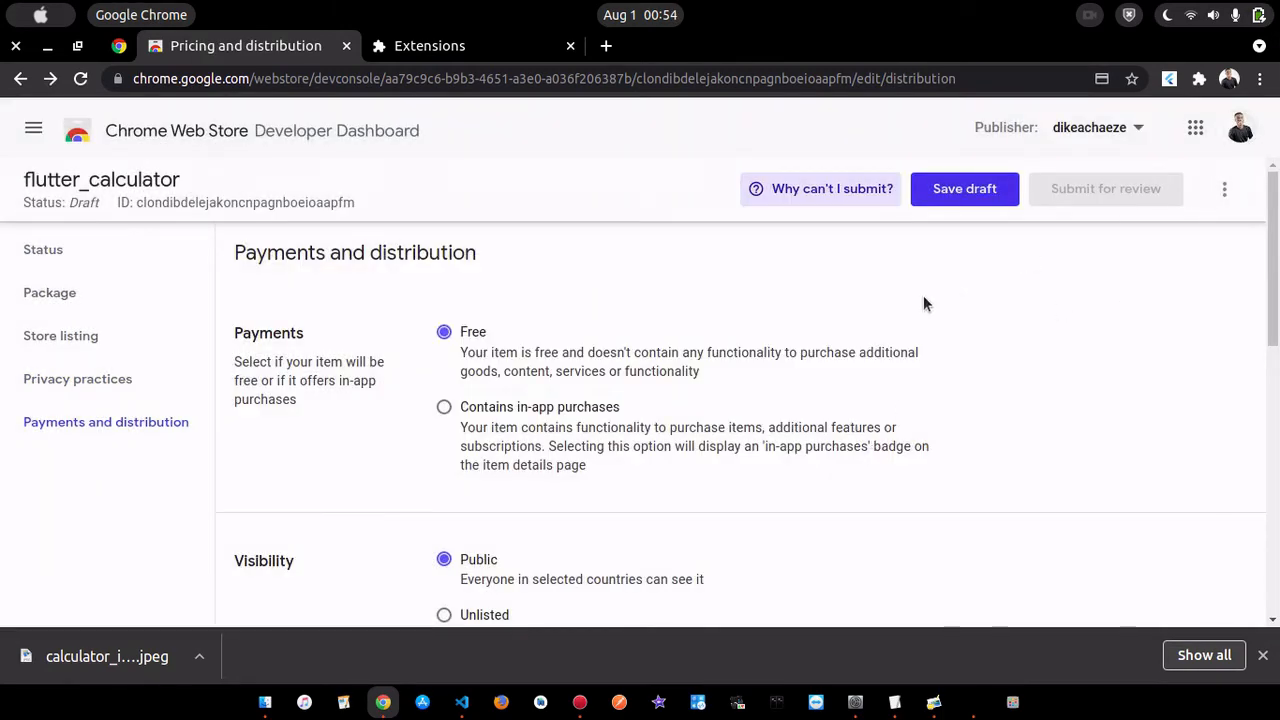
pyautogui.click(347, 47)
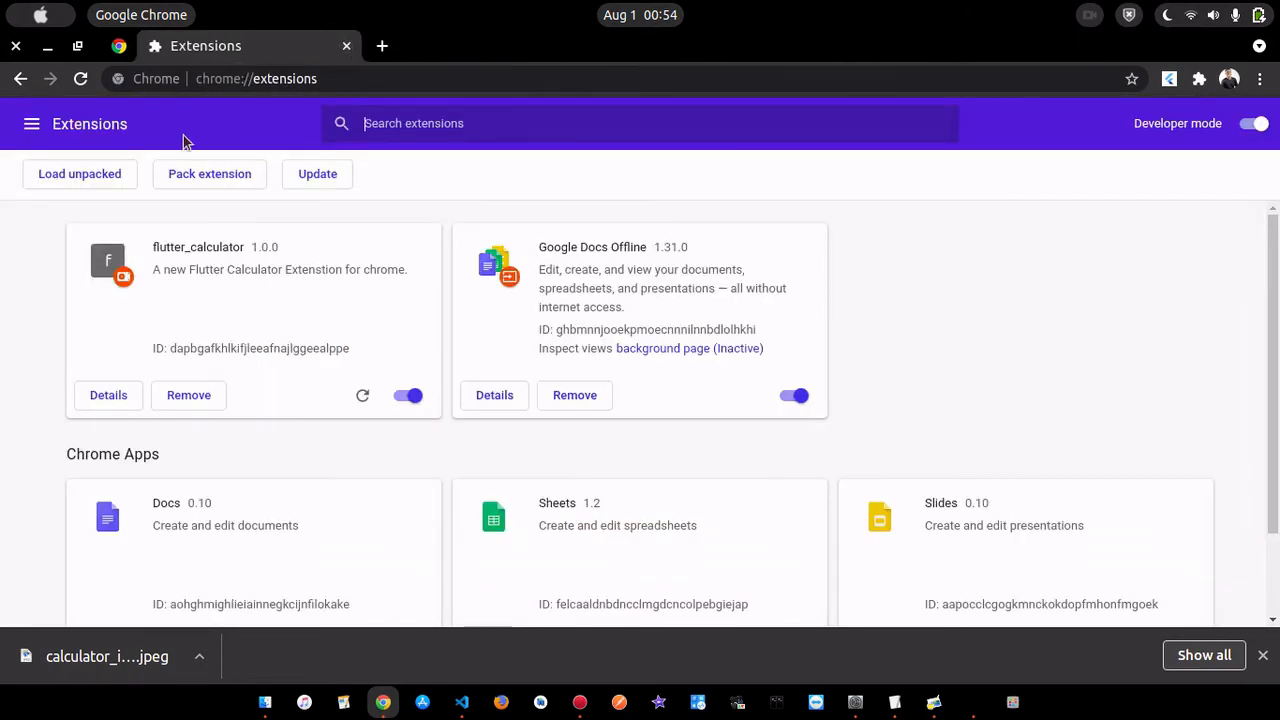
# - Follow the publishing guide to the Chrome Web Store developer registration page and open the developer console from it
pyautogui.click(121, 47)
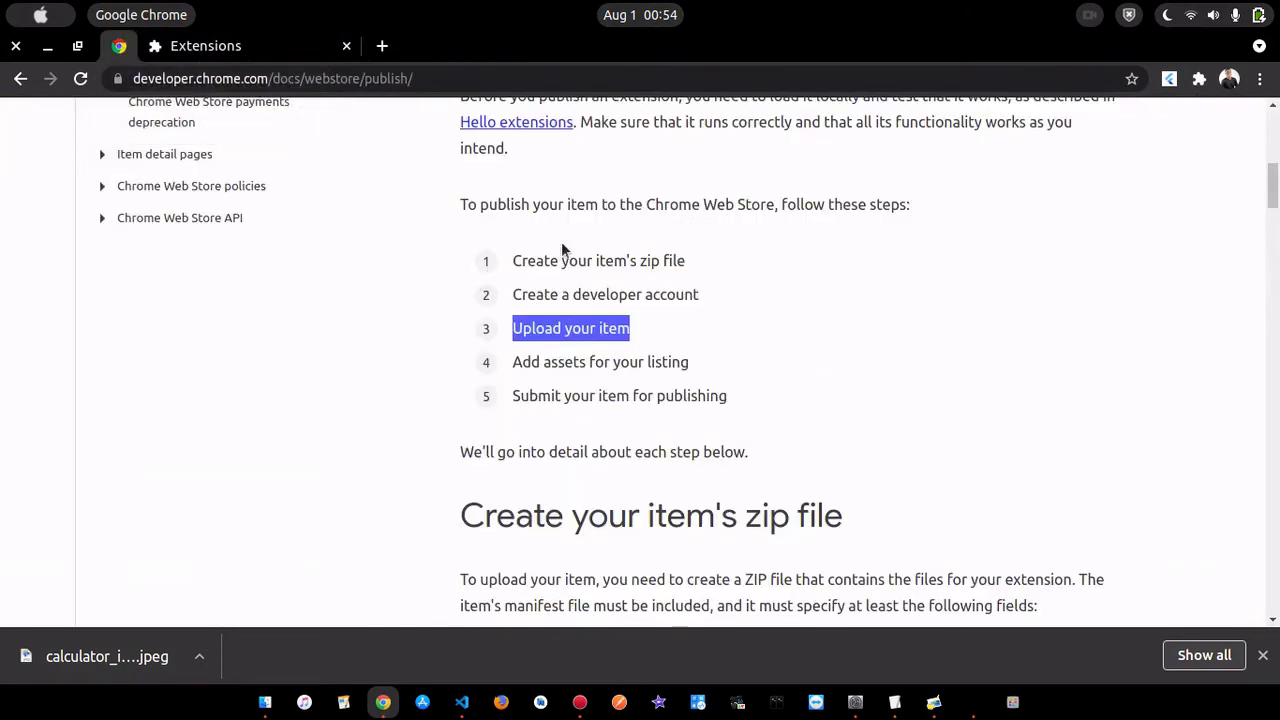
pyautogui.click(876, 339)
pyautogui.scroll(5, 876, 339)
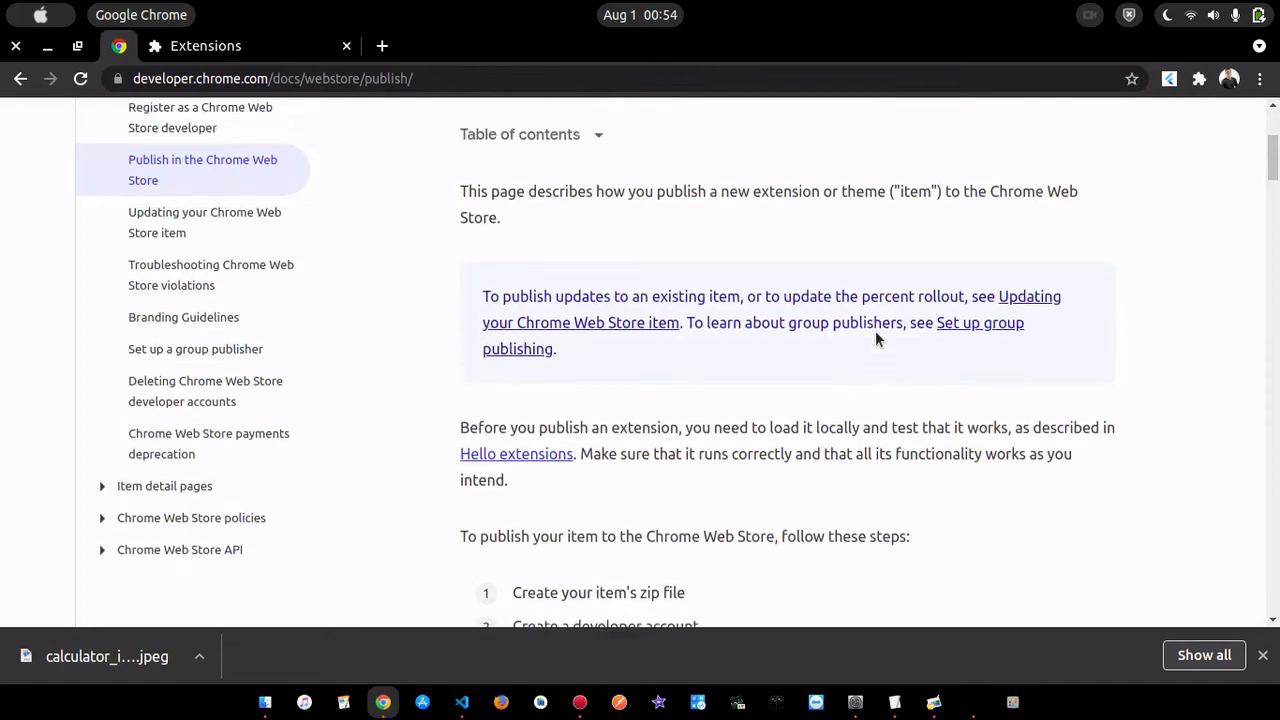
pyautogui.scroll(-8, 879, 340)
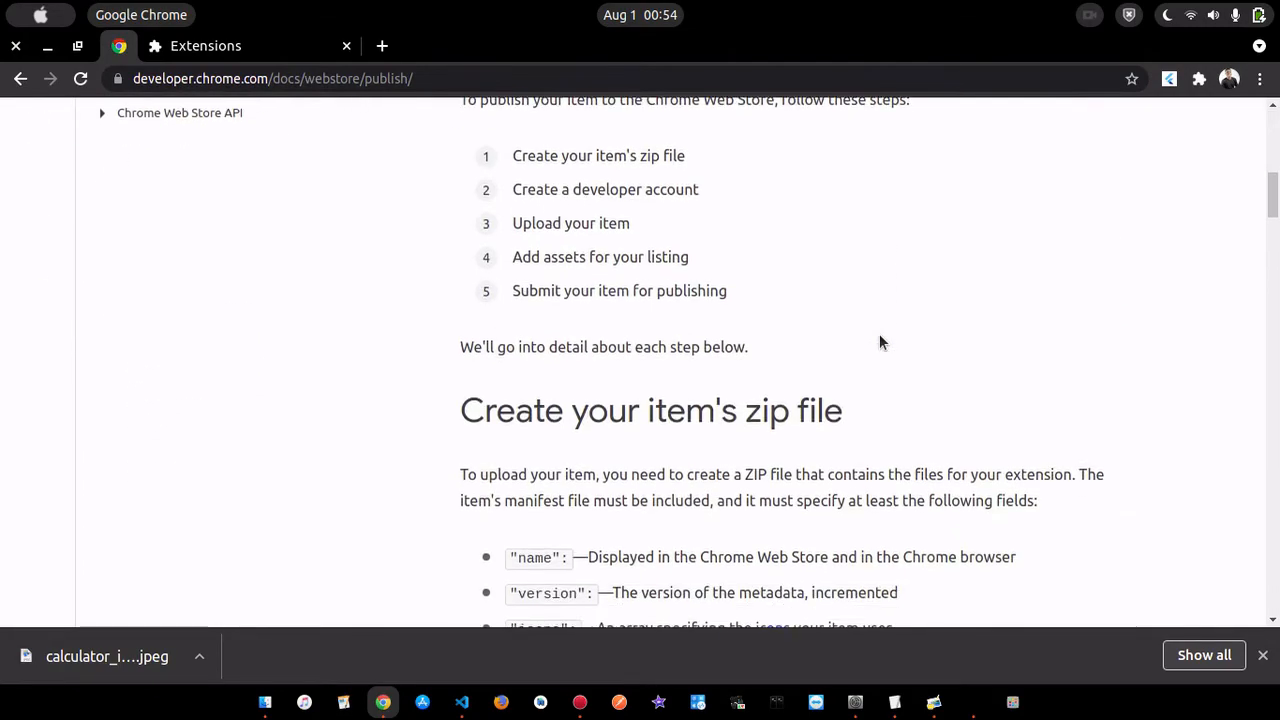
pyautogui.scroll(-8, 880, 340)
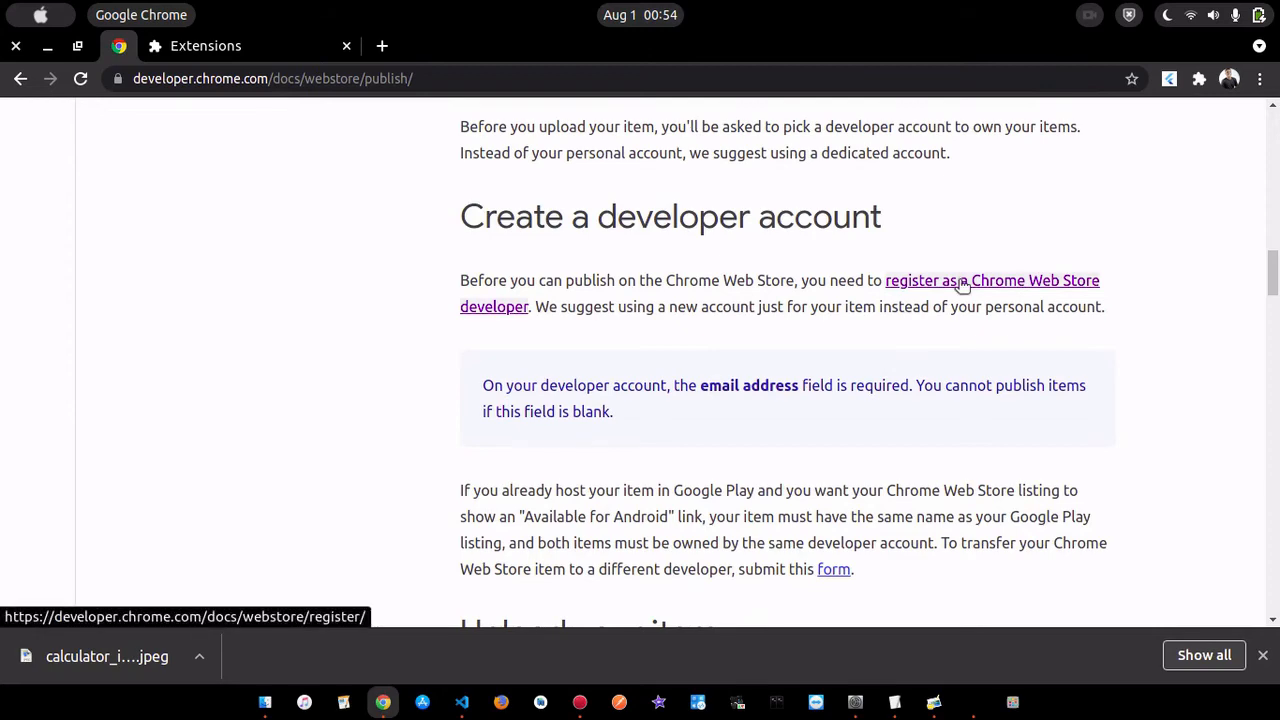
pyautogui.click(962, 285)
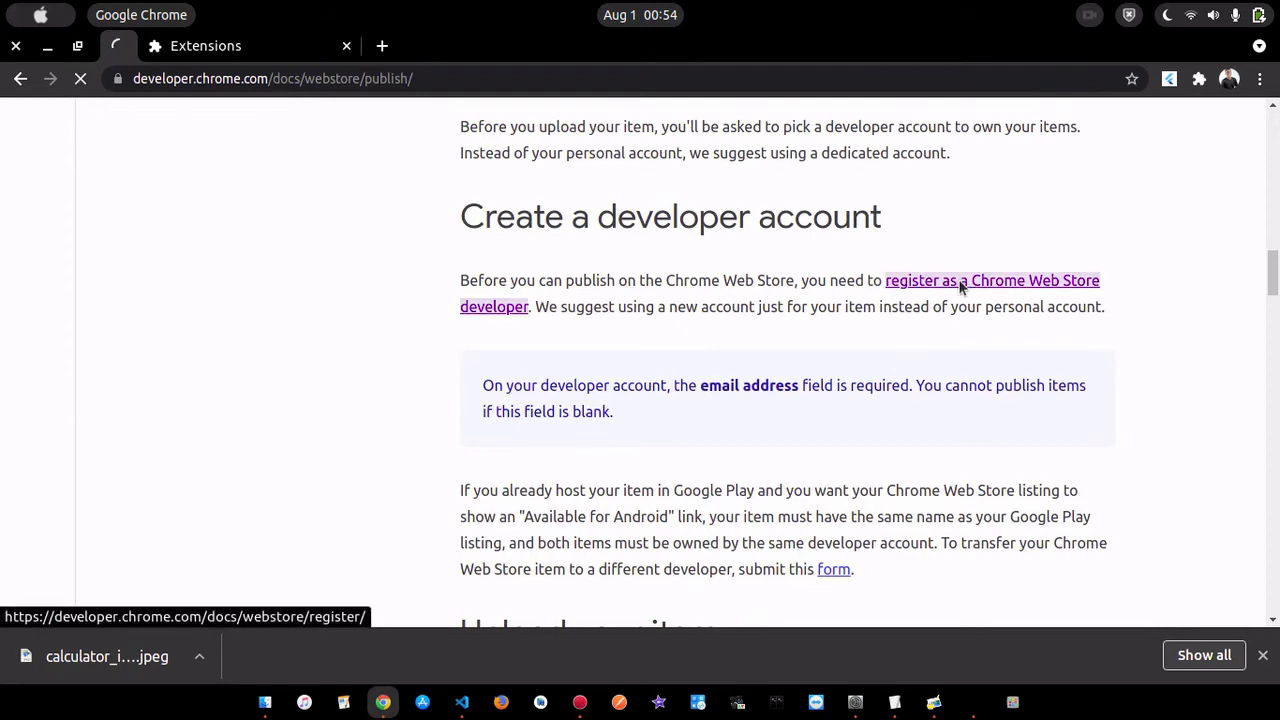
pyautogui.scroll(-3, 808, 416)
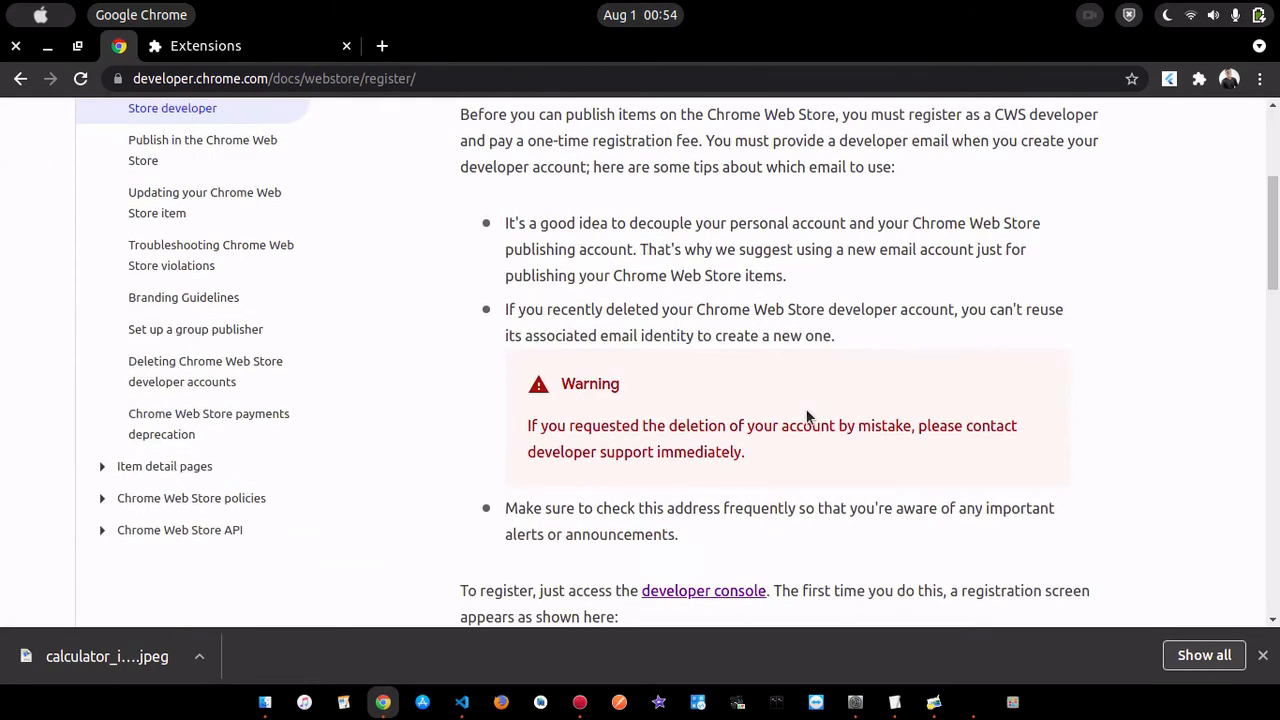
pyautogui.scroll(-2, 808, 416)
pyautogui.click(717, 448)
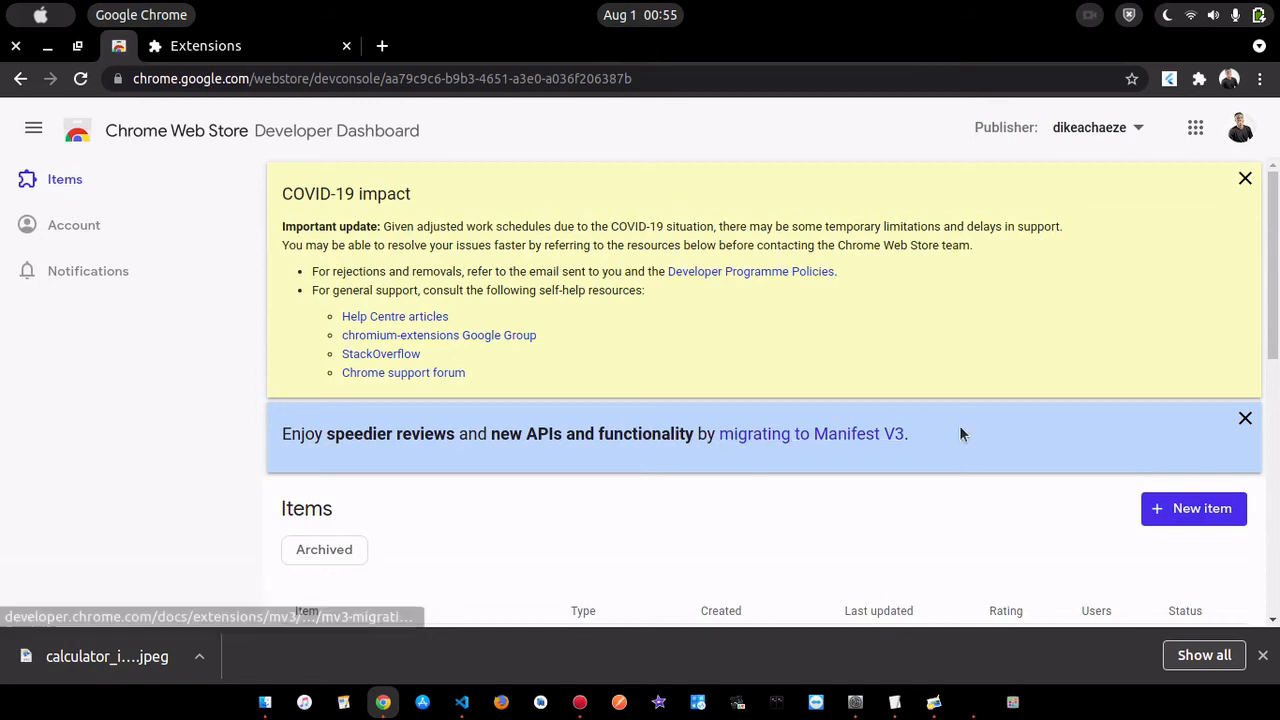
# - Open the Account settings from the dashboard's item list and fill in the publisher's contact email address
pyautogui.scroll(-7, 960, 434)
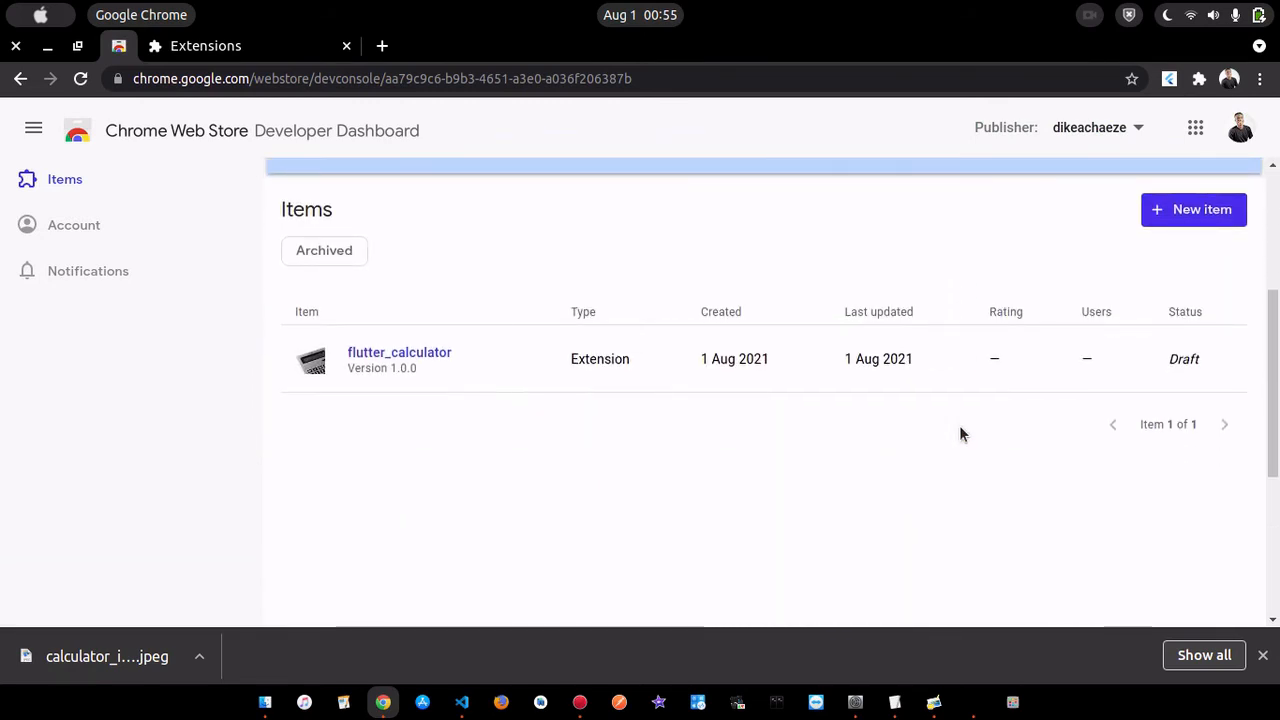
pyautogui.scroll(4, 960, 434)
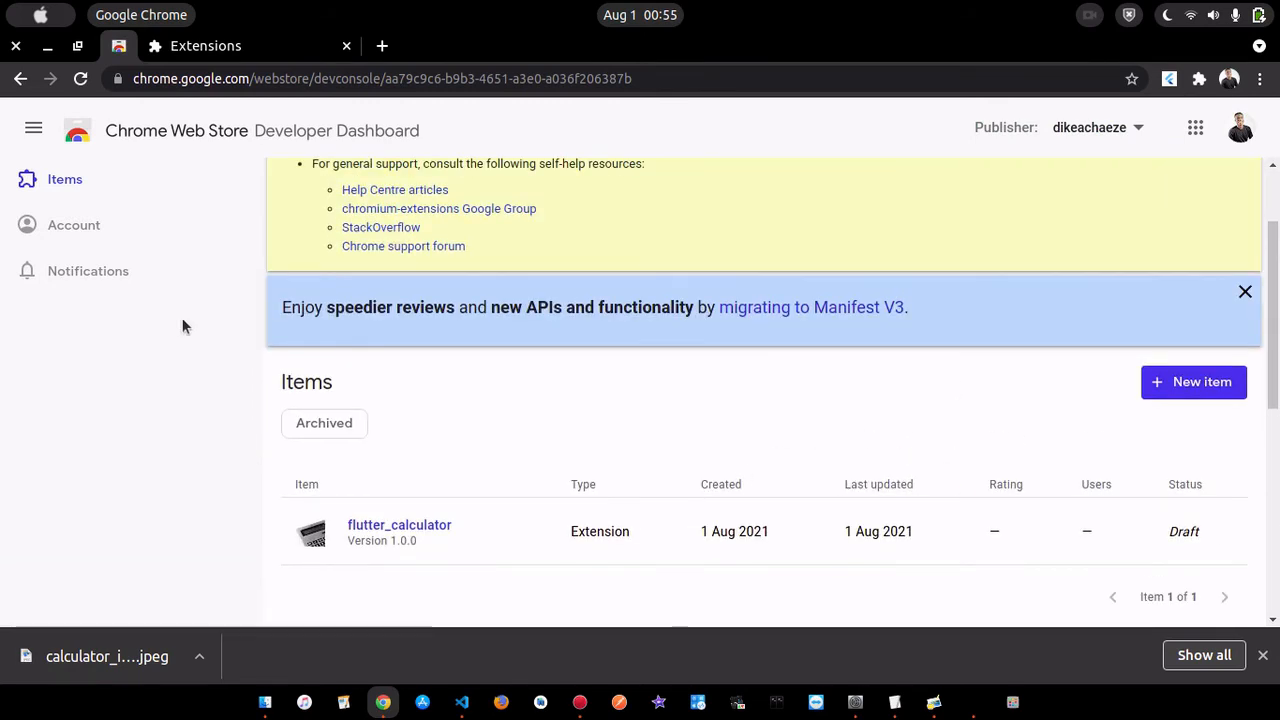
pyautogui.click(56, 228)
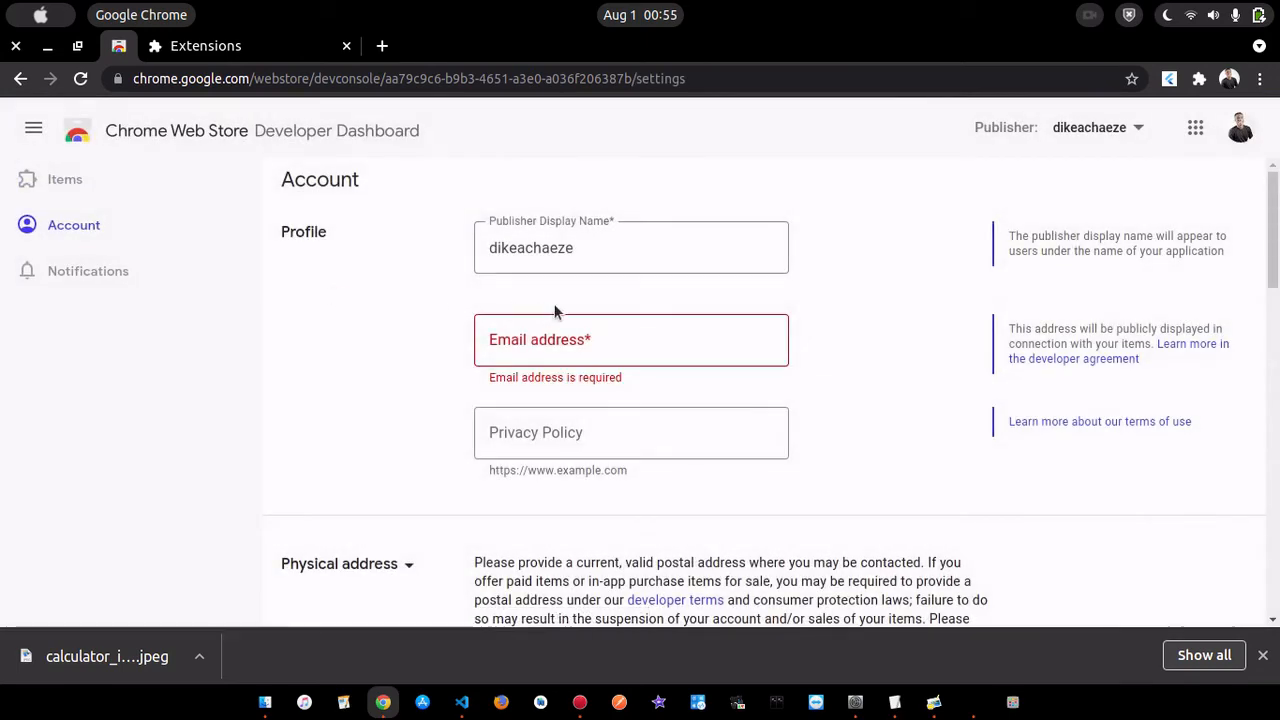
pyautogui.click(632, 340)
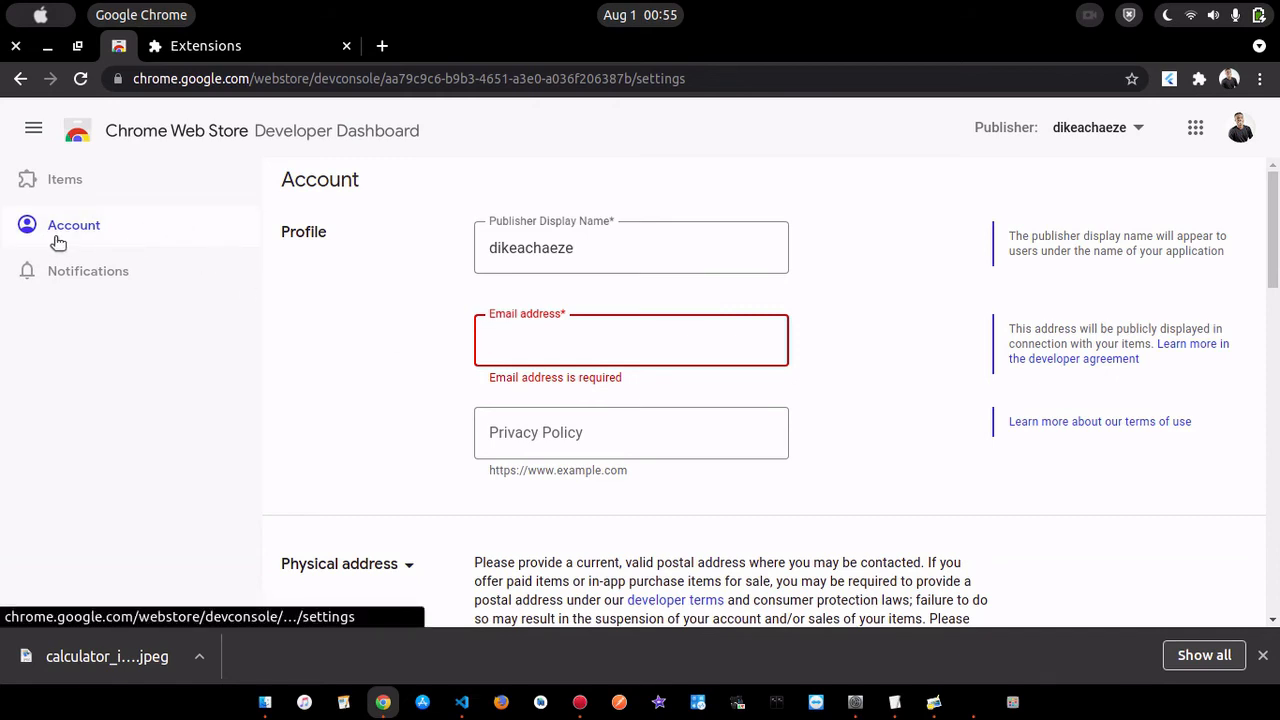
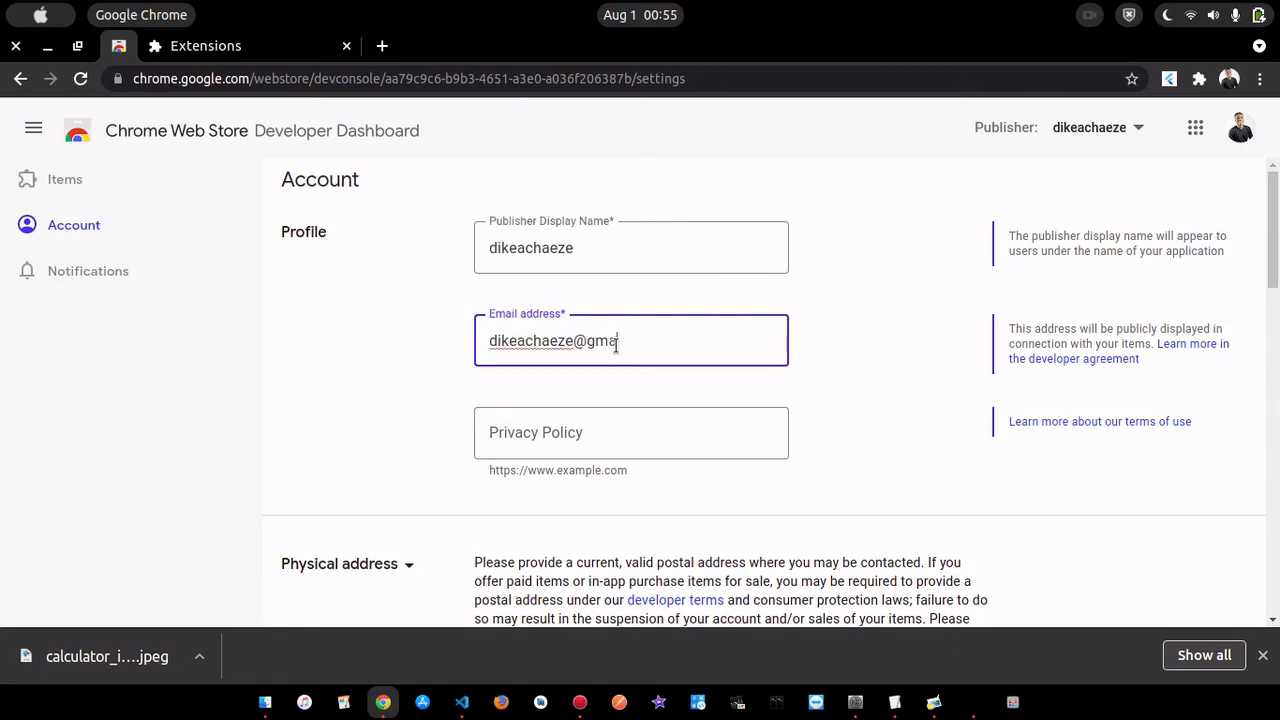
# - Enable email notifications for user feedback, developer updates, item reviews and item published, and save the account settings
pyautogui.click(674, 440)
pyautogui.scroll(-2, 838, 411)
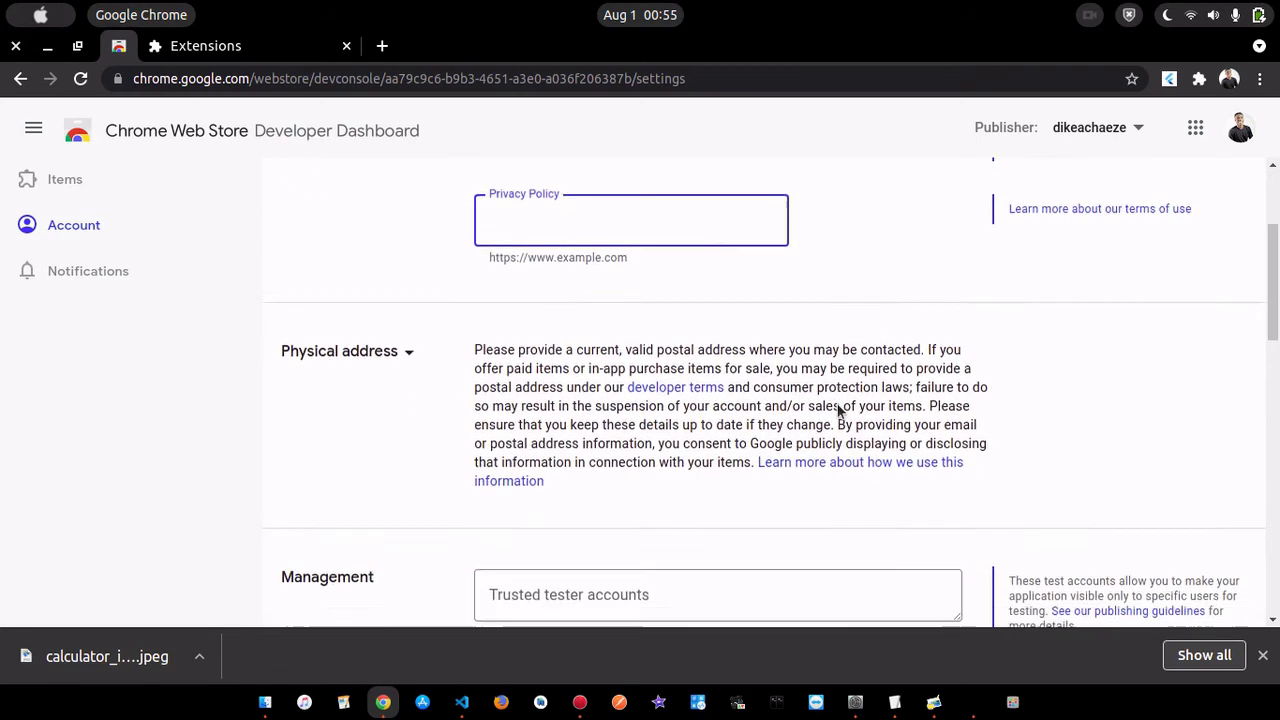
pyautogui.scroll(-2, 838, 408)
pyautogui.scroll(-2, 777, 412)
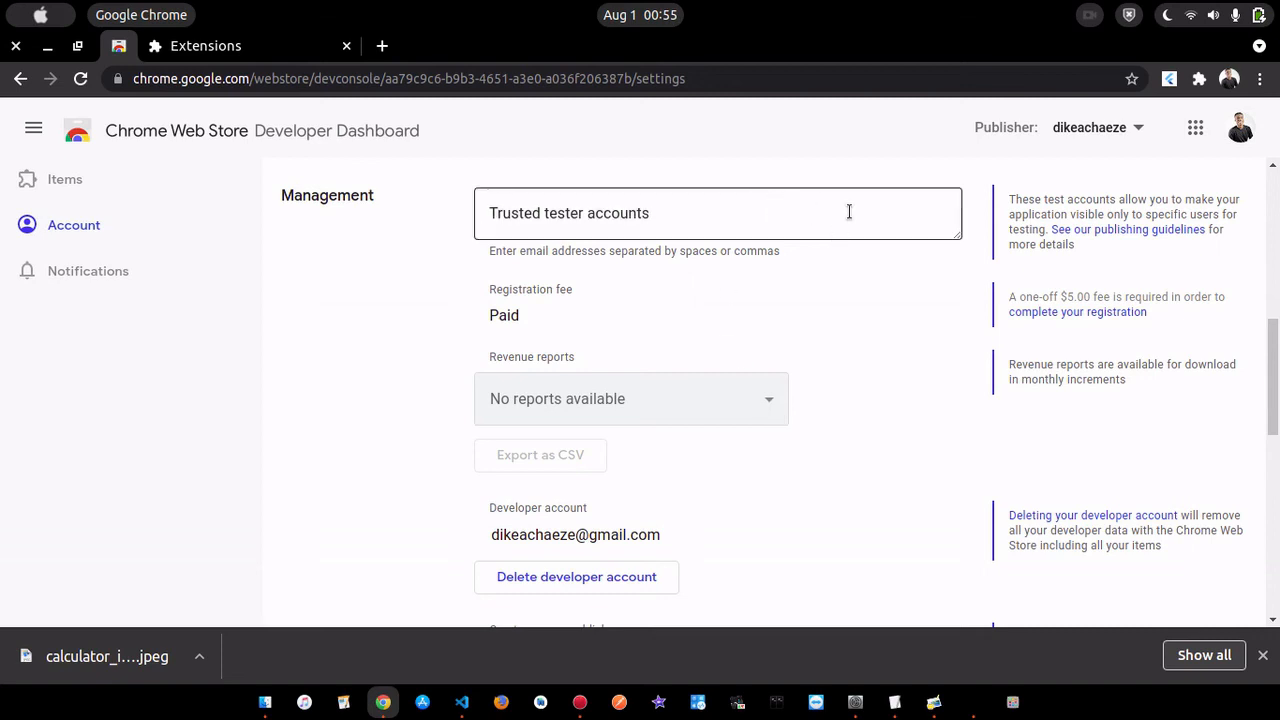
pyautogui.scroll(-3, 893, 312)
pyautogui.scroll(-3, 894, 314)
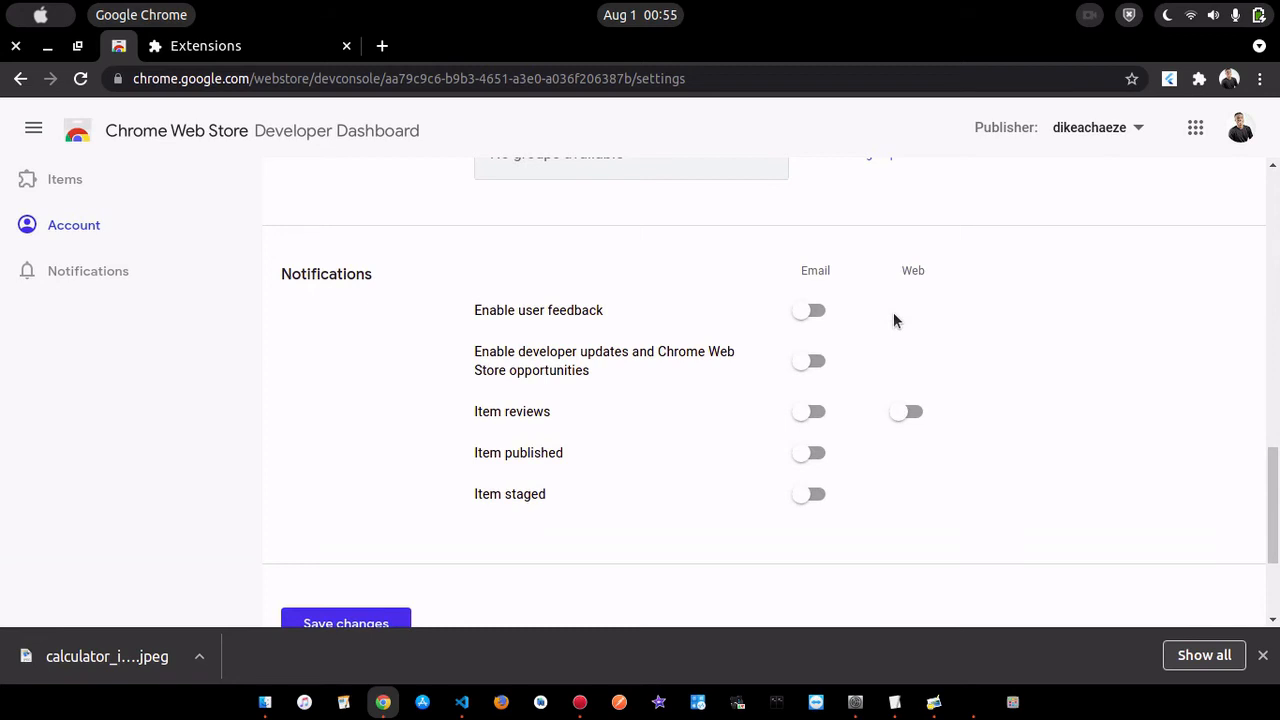
pyautogui.click(813, 312)
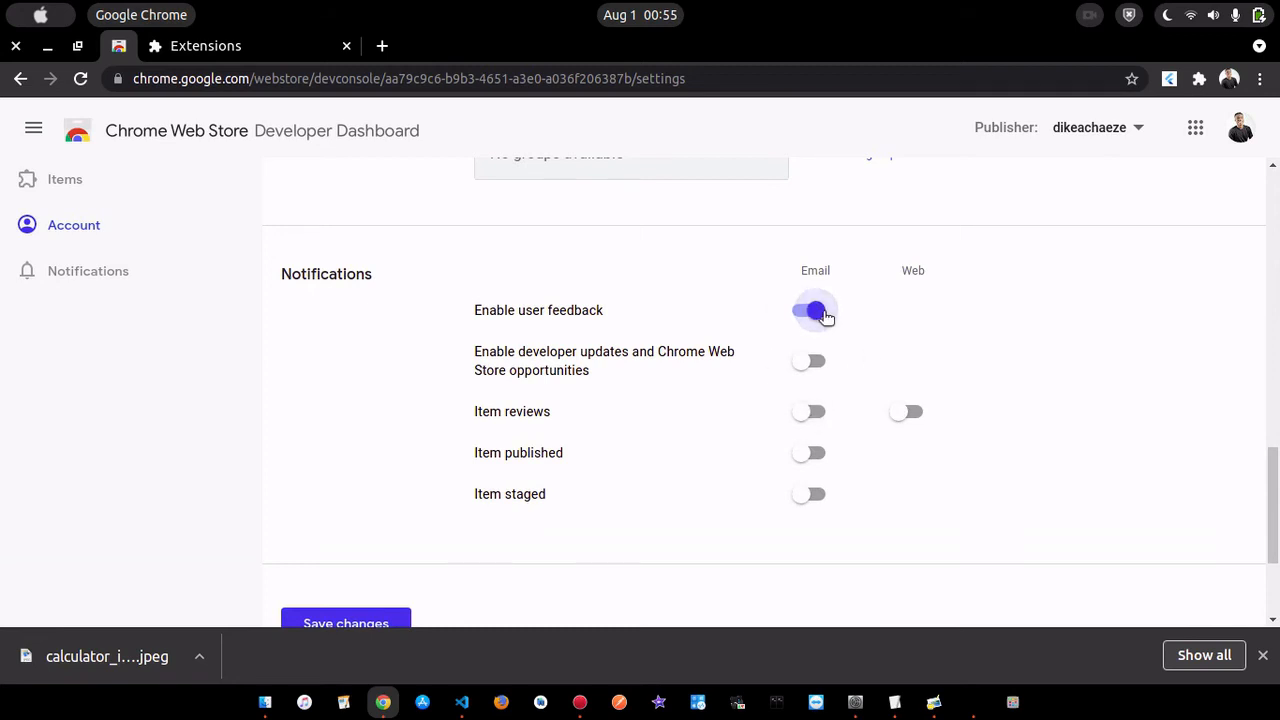
pyautogui.click(817, 411)
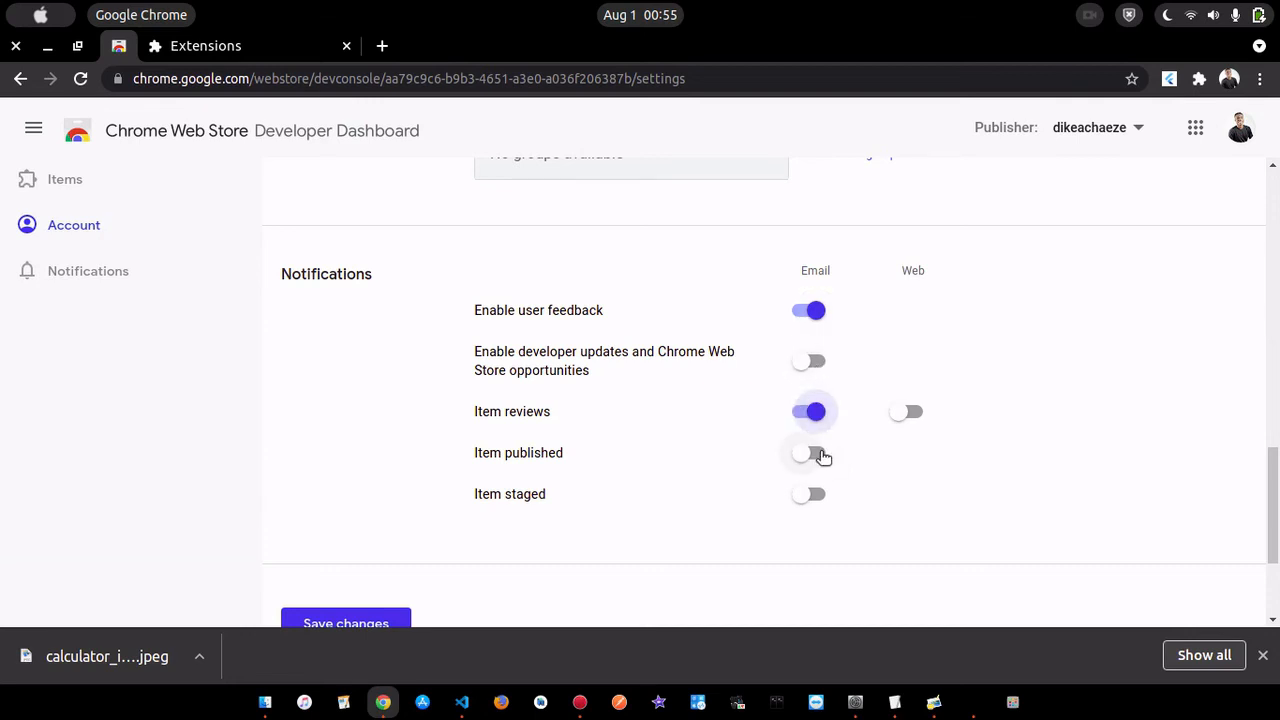
pyautogui.click(820, 455)
pyautogui.click(807, 358)
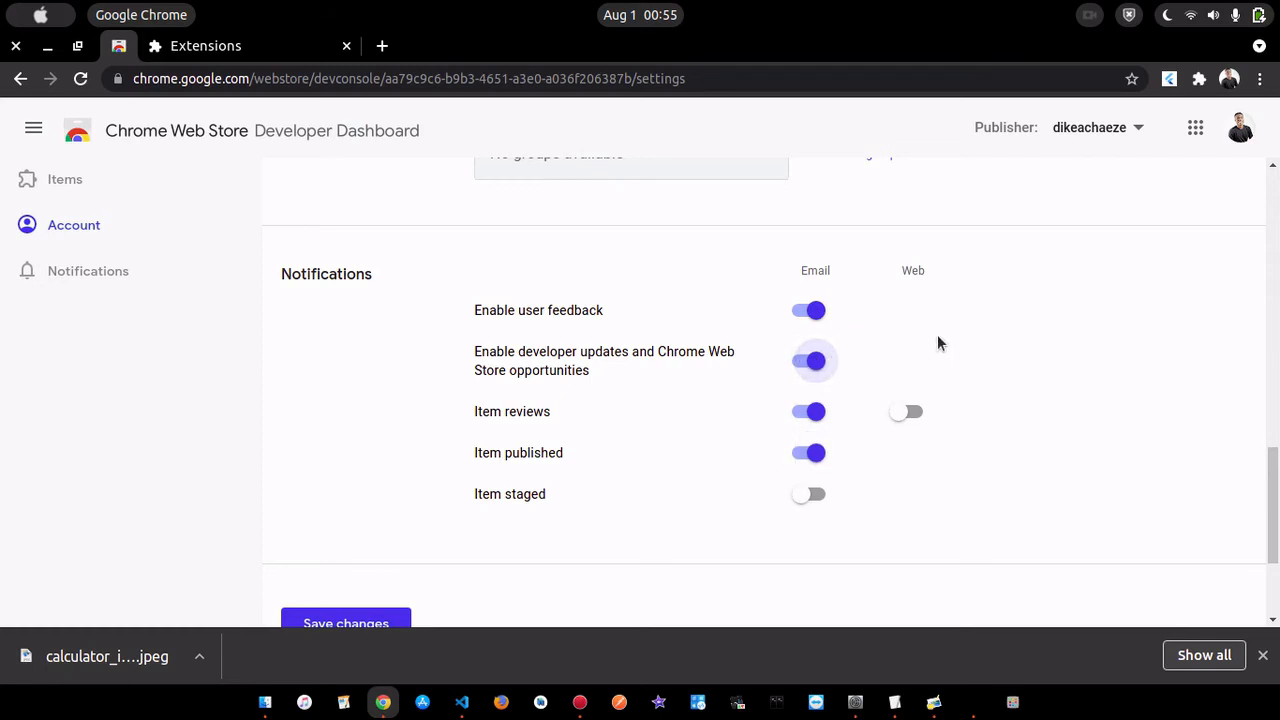
pyautogui.scroll(-3, 937, 343)
pyautogui.click(380, 464)
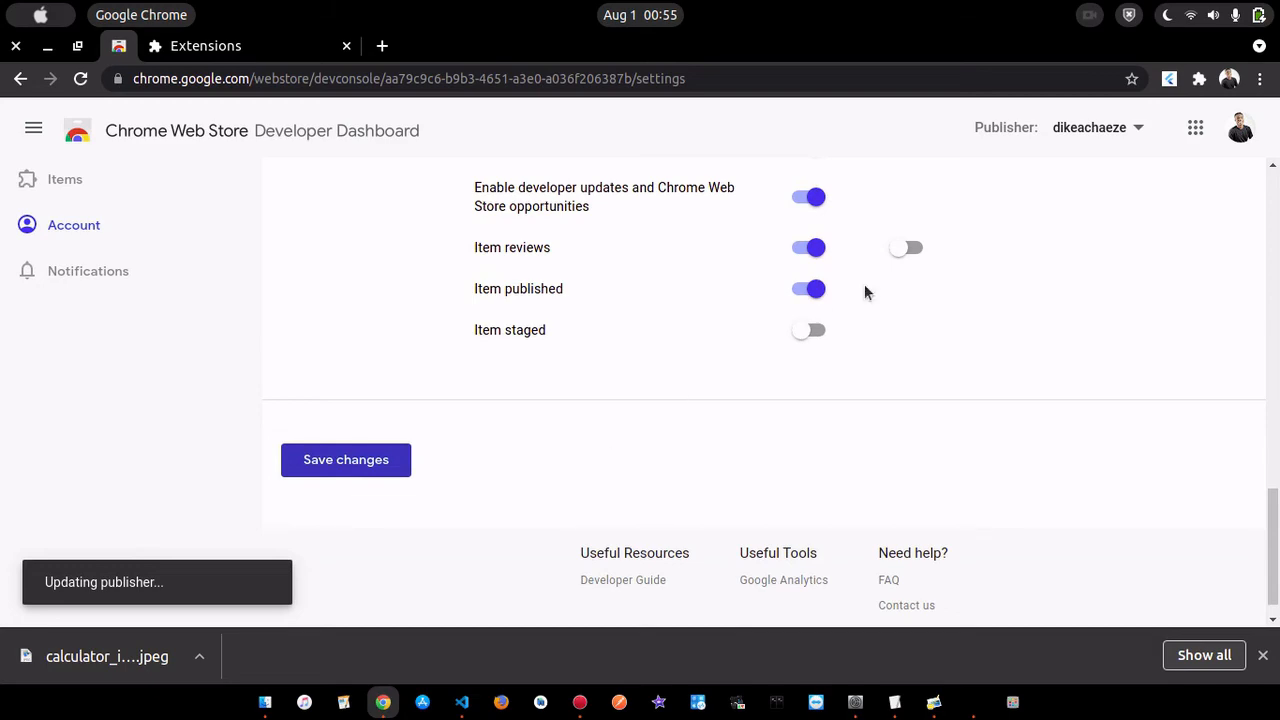
# - Open flutter_calculator from the item list and try to submit it for review with automatic publishing after it passes
pyautogui.scroll(5, 866, 288)
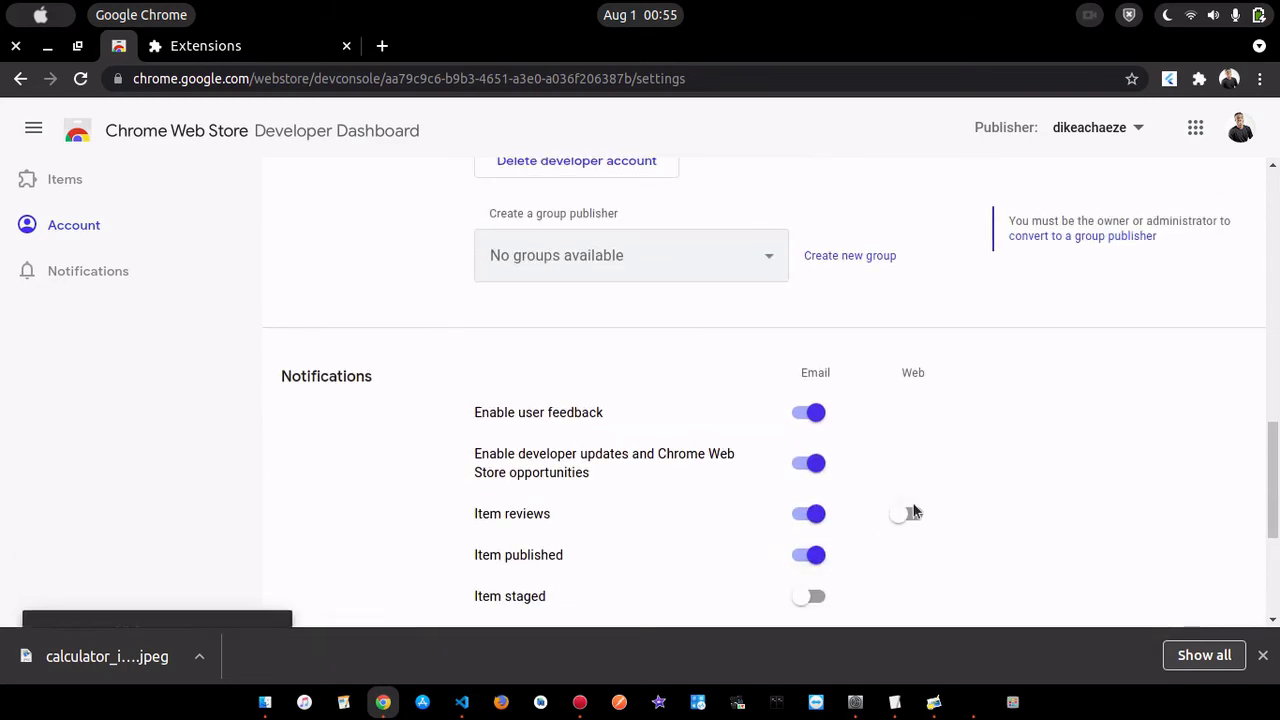
pyautogui.scroll(5, 1098, 366)
pyautogui.scroll(10, 1098, 366)
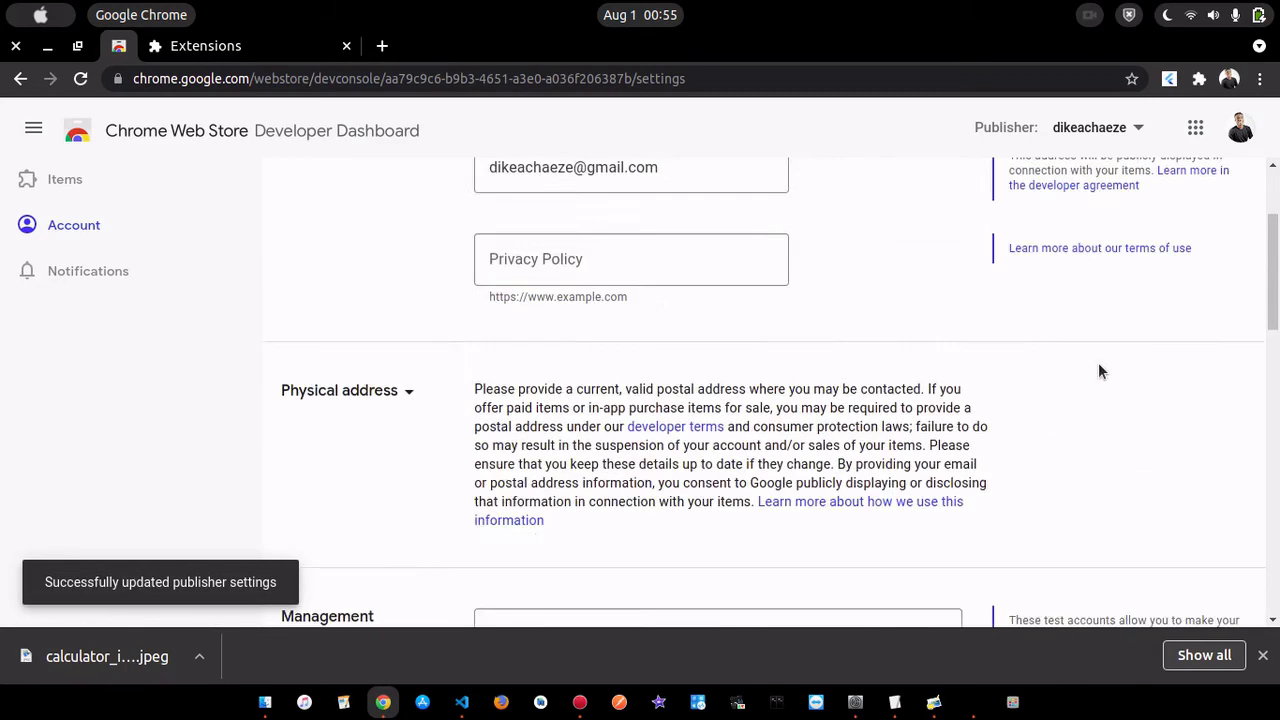
pyautogui.click(95, 179)
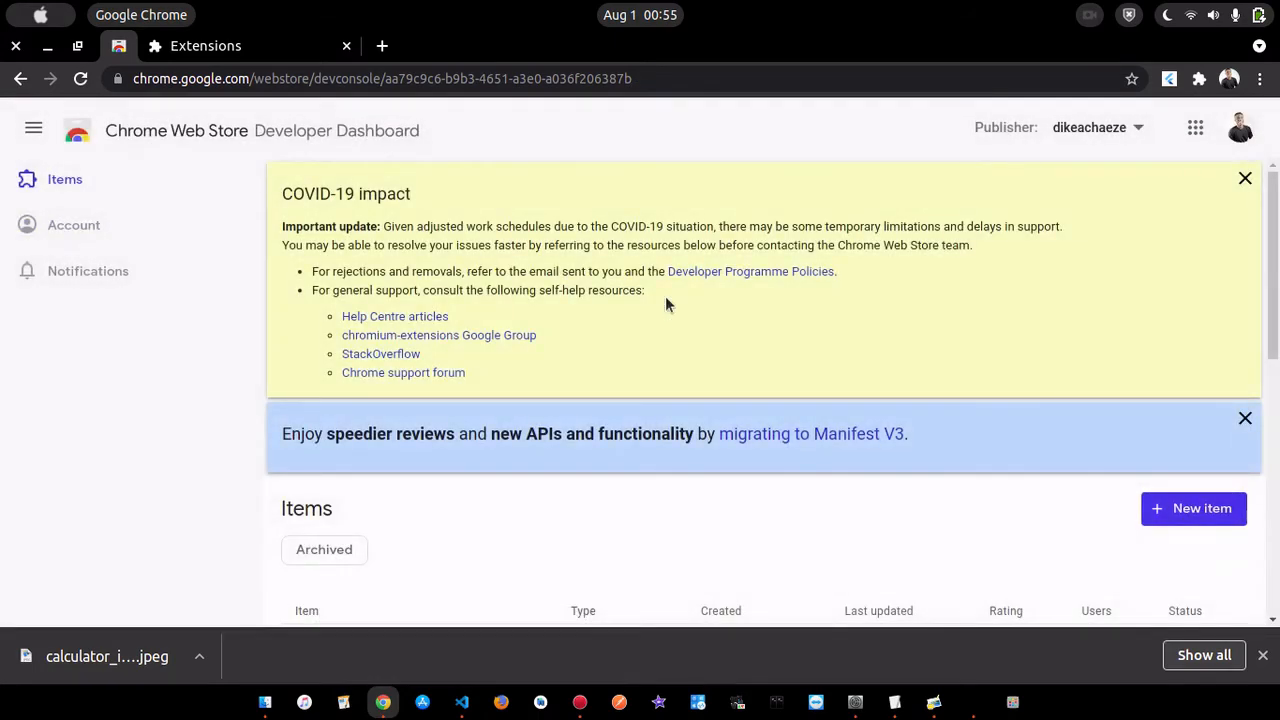
pyautogui.scroll(-3, 686, 433)
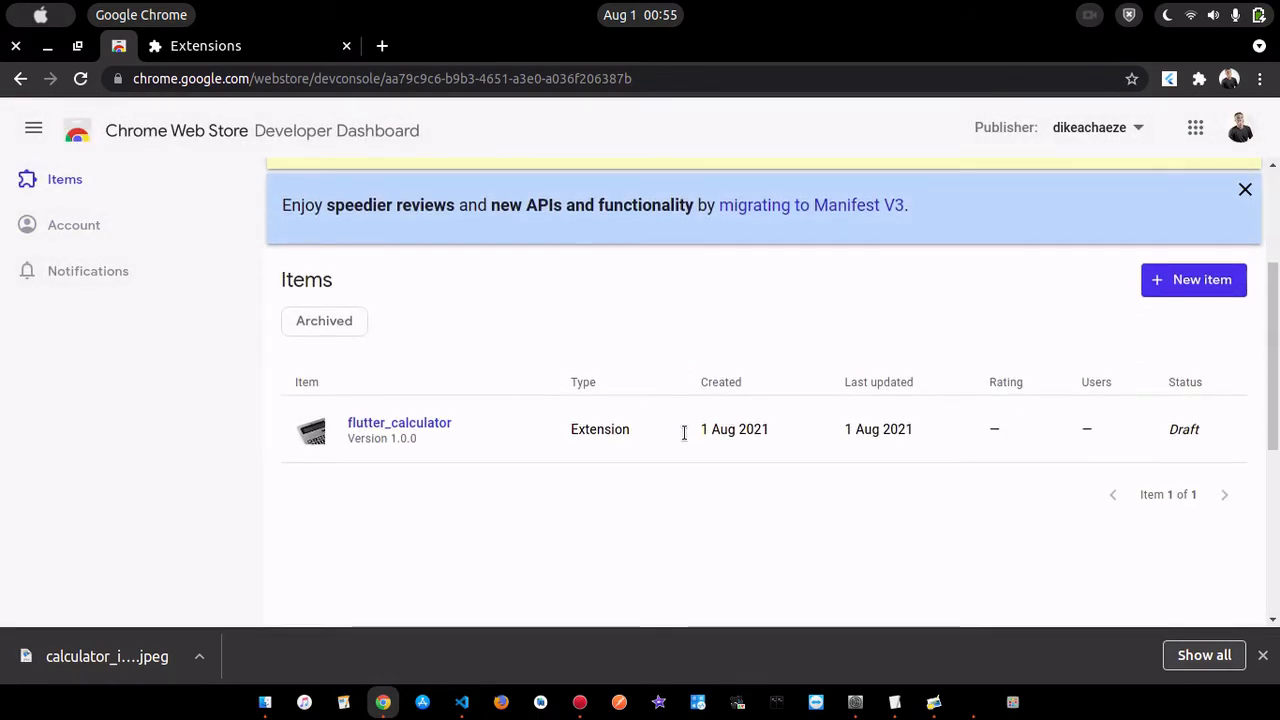
pyautogui.click(383, 428)
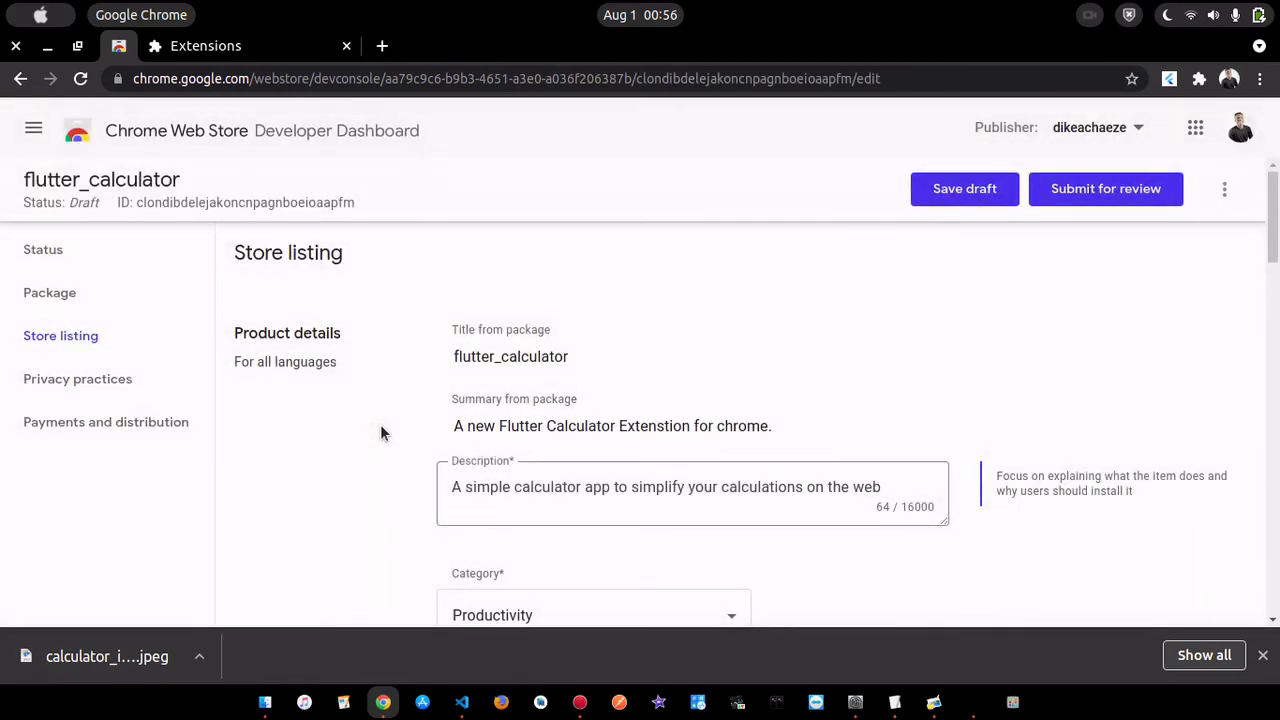
pyautogui.scroll(-3, 814, 371)
pyautogui.scroll(3, 974, 286)
pyautogui.click(1118, 187)
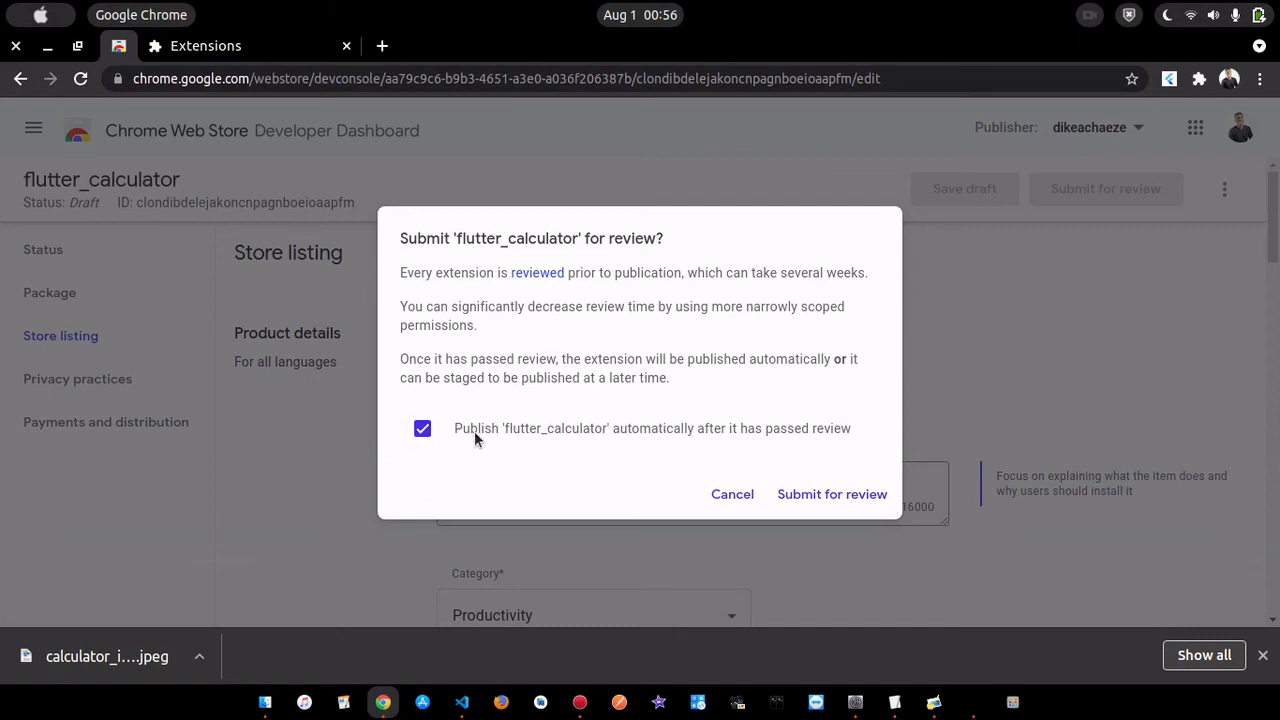
pyautogui.click(849, 490)
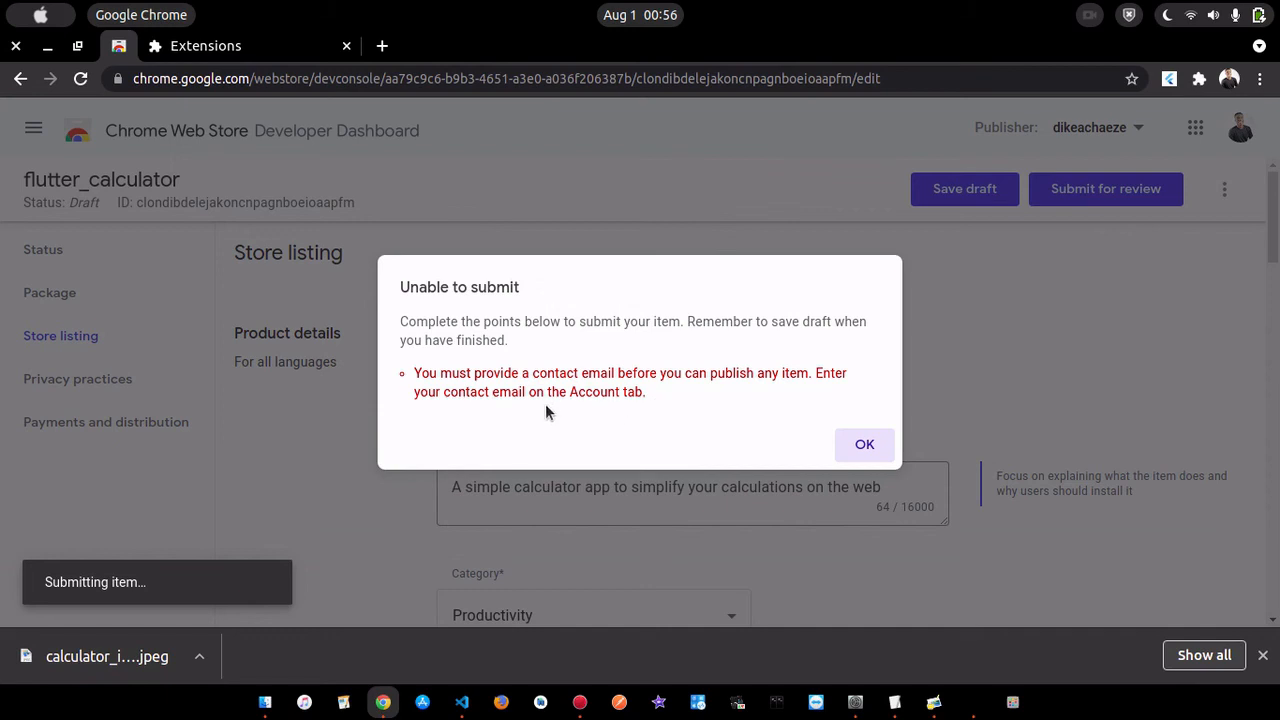
pyautogui.click(866, 446)
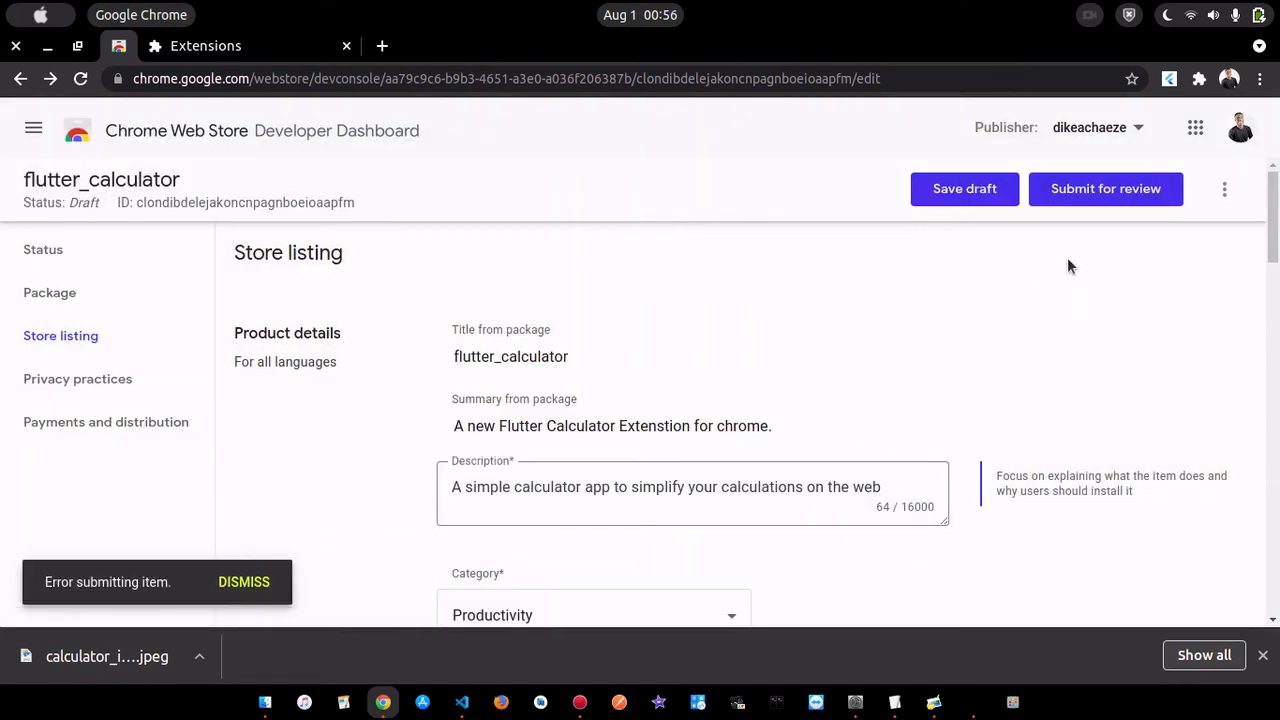
# - Retry submitting flutter_calculator for review from its store listing
pyautogui.click(1090, 190)
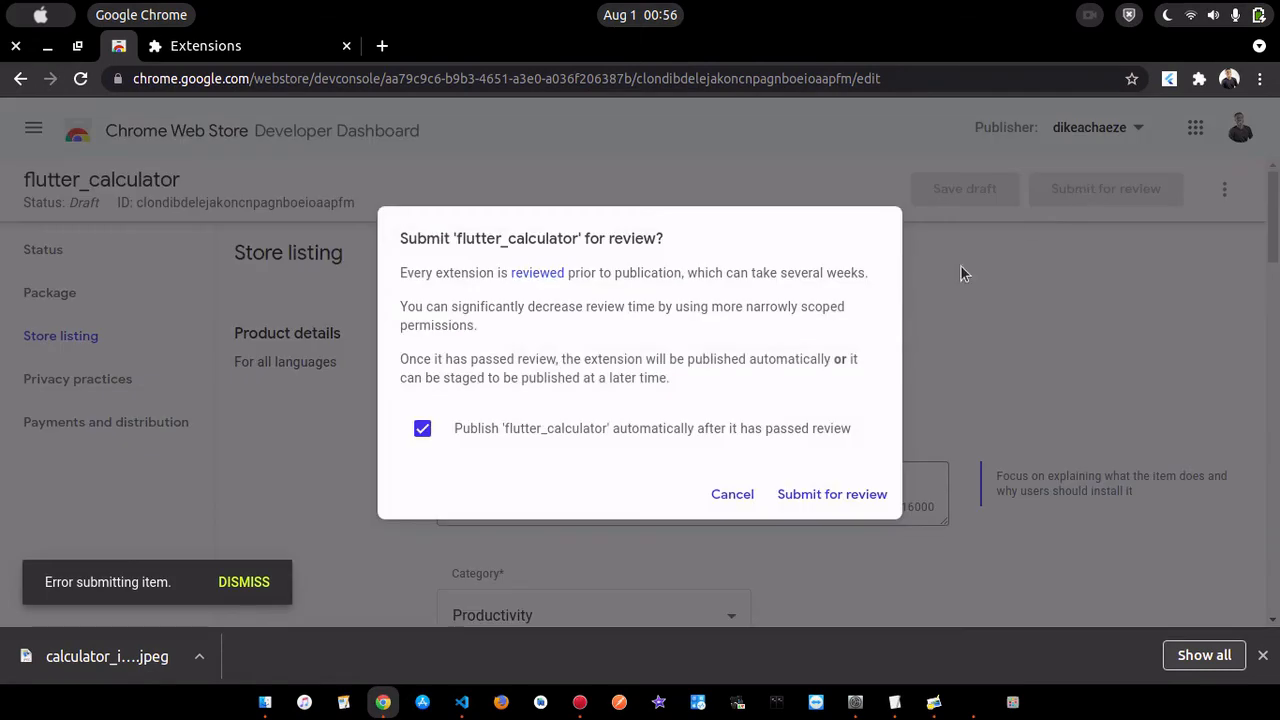
pyautogui.click(848, 494)
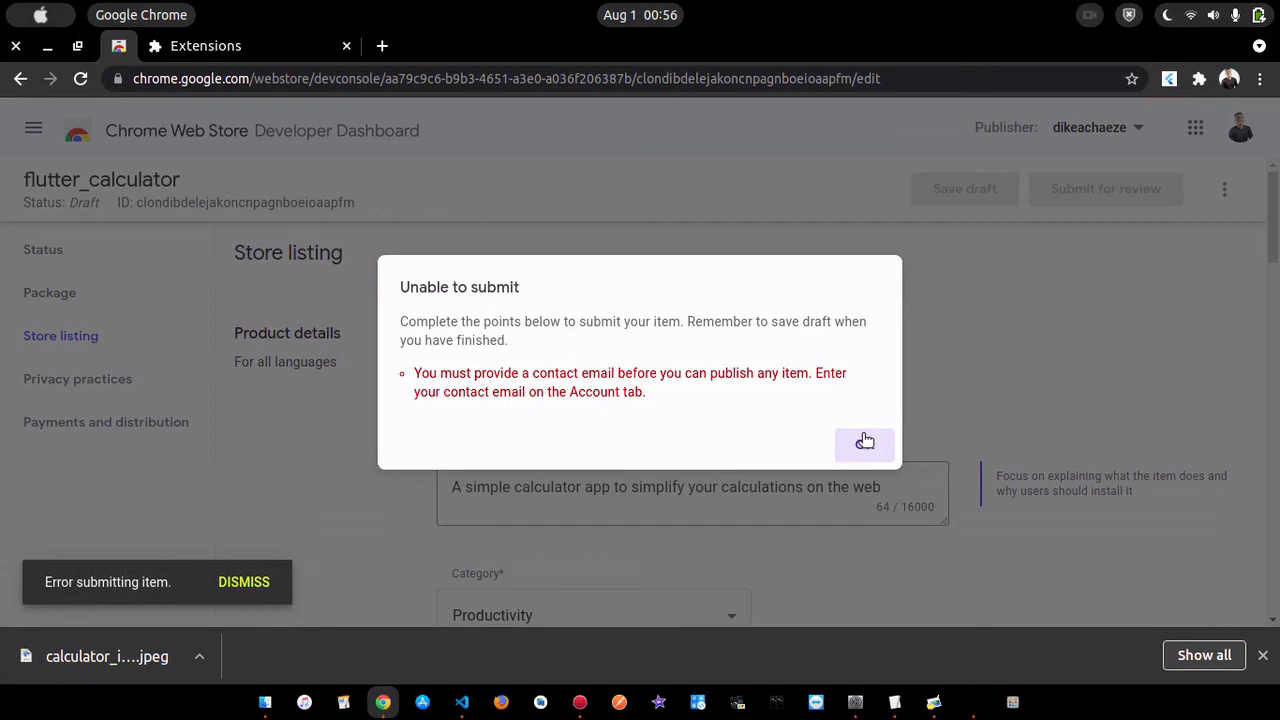
pyautogui.click(865, 441)
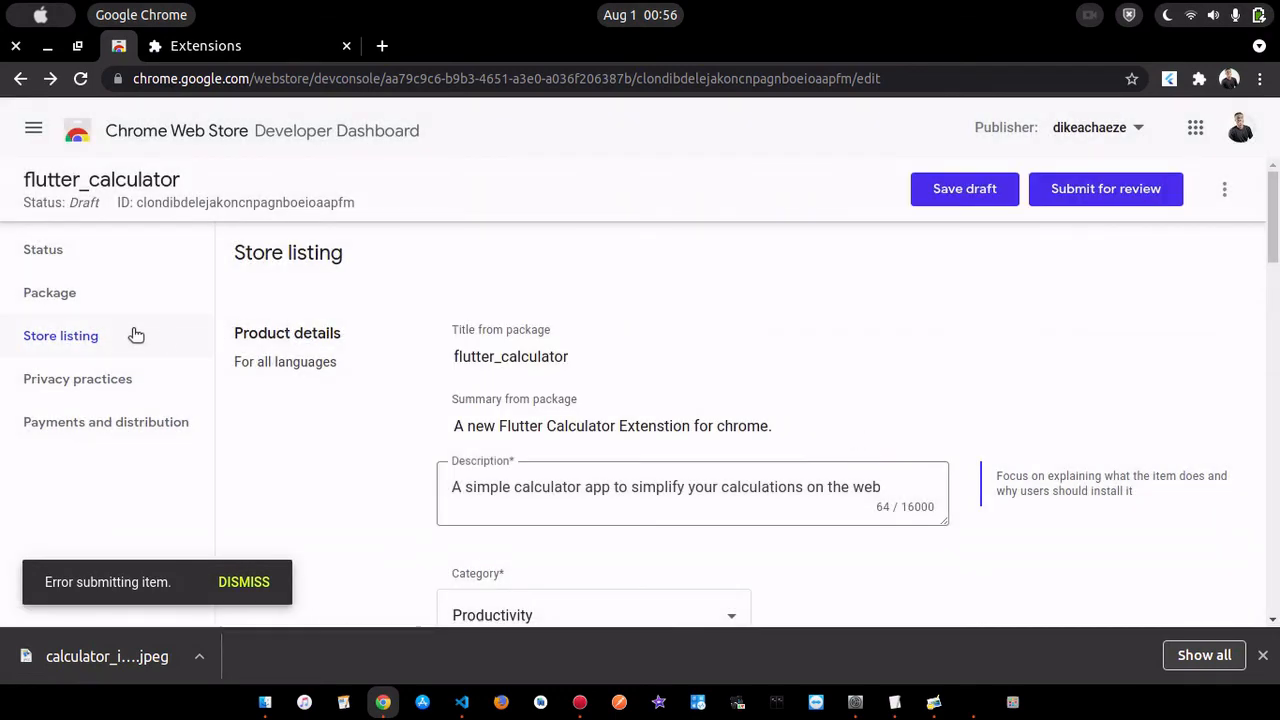
# - Go back to the Account settings and replace the publisher display name with the publisher's proper name
pyautogui.click(31, 131)
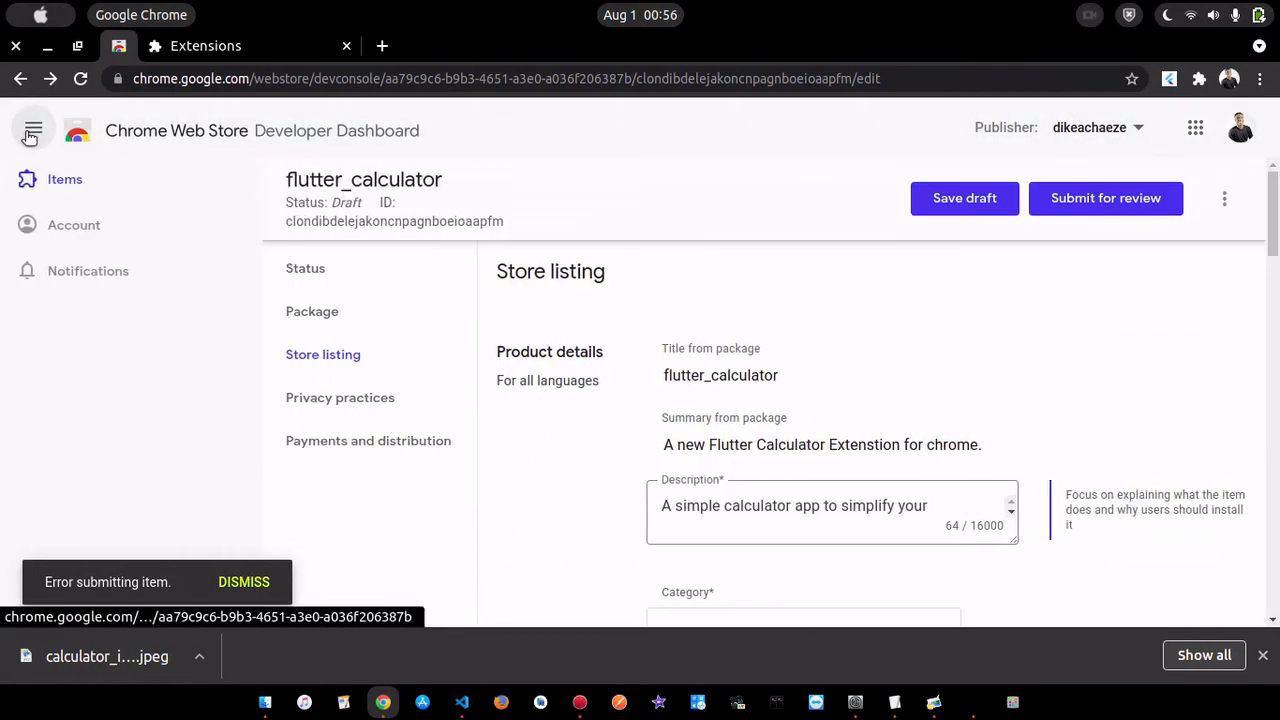
pyautogui.click(64, 229)
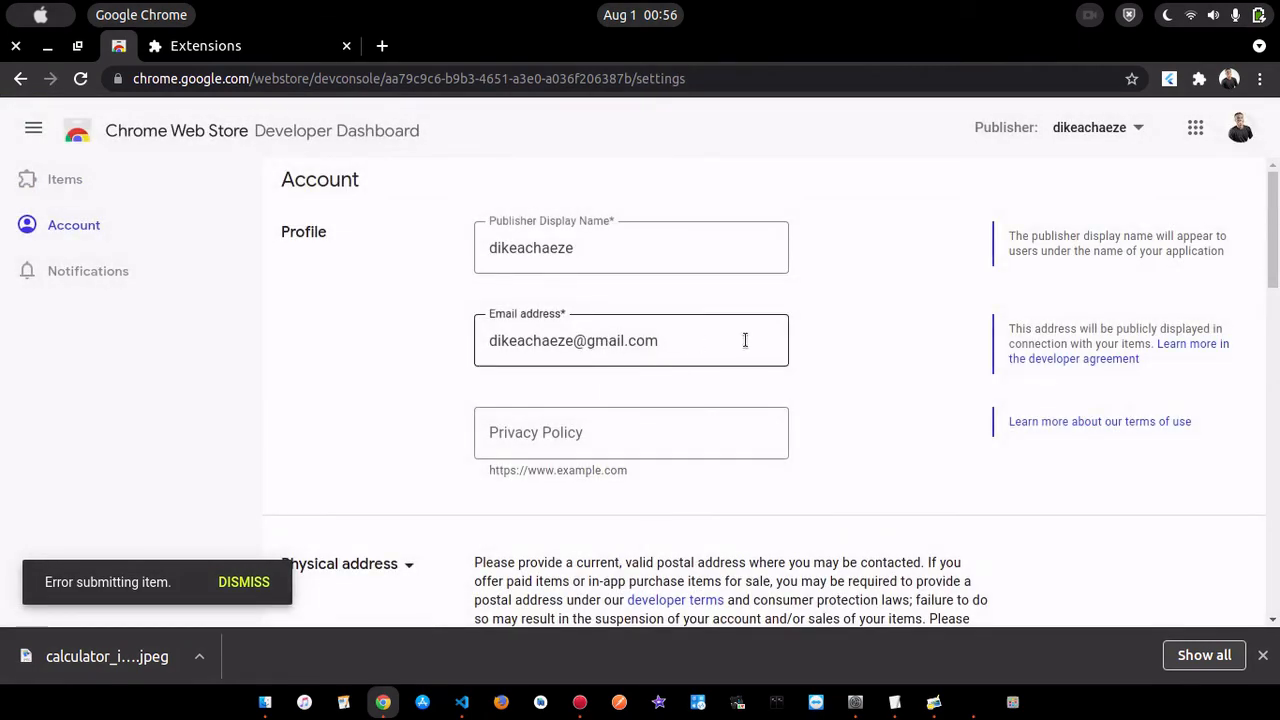
pyautogui.click(620, 252)
pyautogui.press('BackSpace')
pyautogui.press('BackSpace')
pyautogui.press('BackSpace')
pyautogui.press('BackSpace')
pyautogui.press('BackSpace')
pyautogui.press('BackSpace')
pyautogui.press('BackSpace')
pyautogui.press('BackSpace')
pyautogui.press('BackSpace')
pyautogui.press('BackSpace')
pyautogui.press('BackSpace')
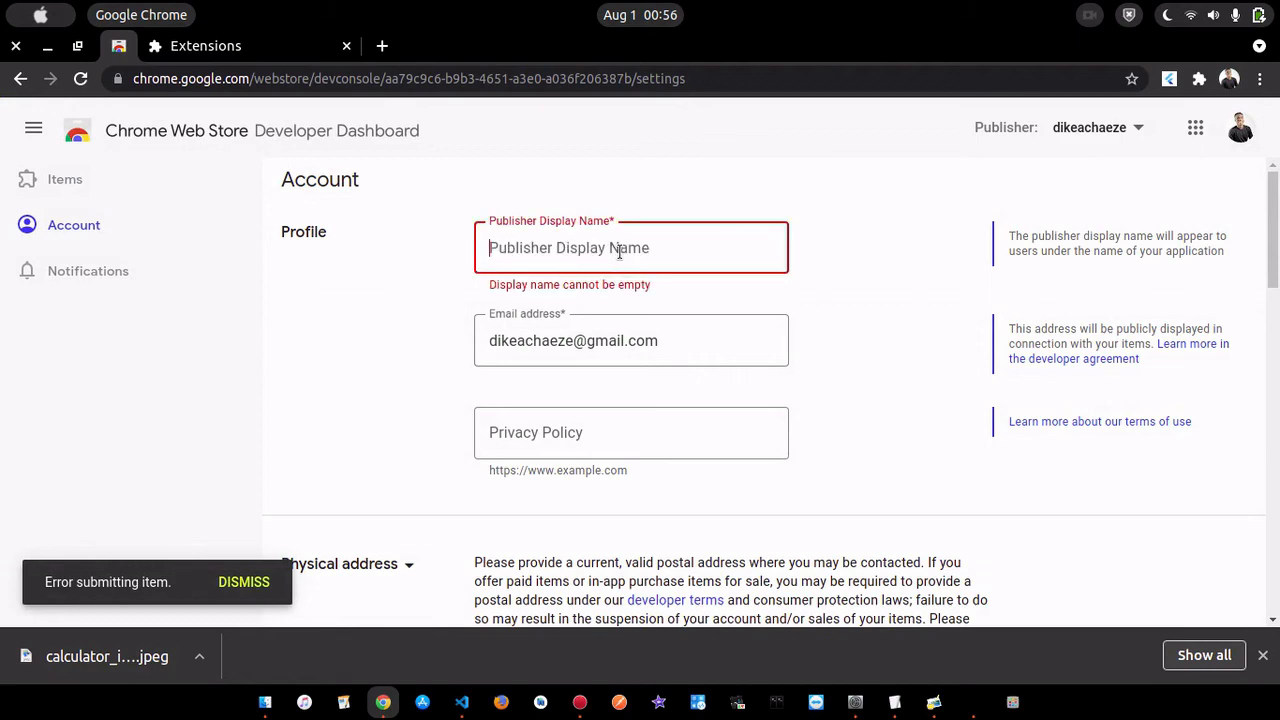
pyautogui.write('Destiny Ed')
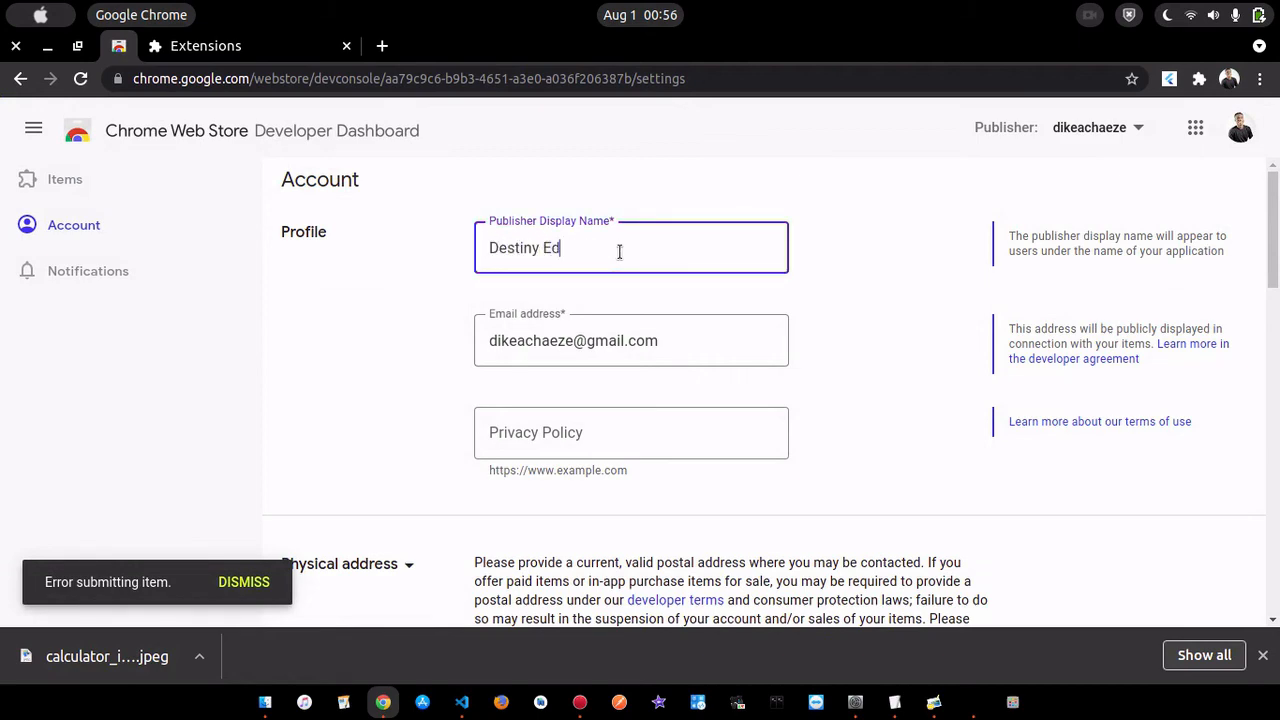
# - Save the changed publisher account settings and dismiss the submission error notice
pyautogui.scroll(-1, 912, 316)
pyautogui.scroll(-5, 912, 316)
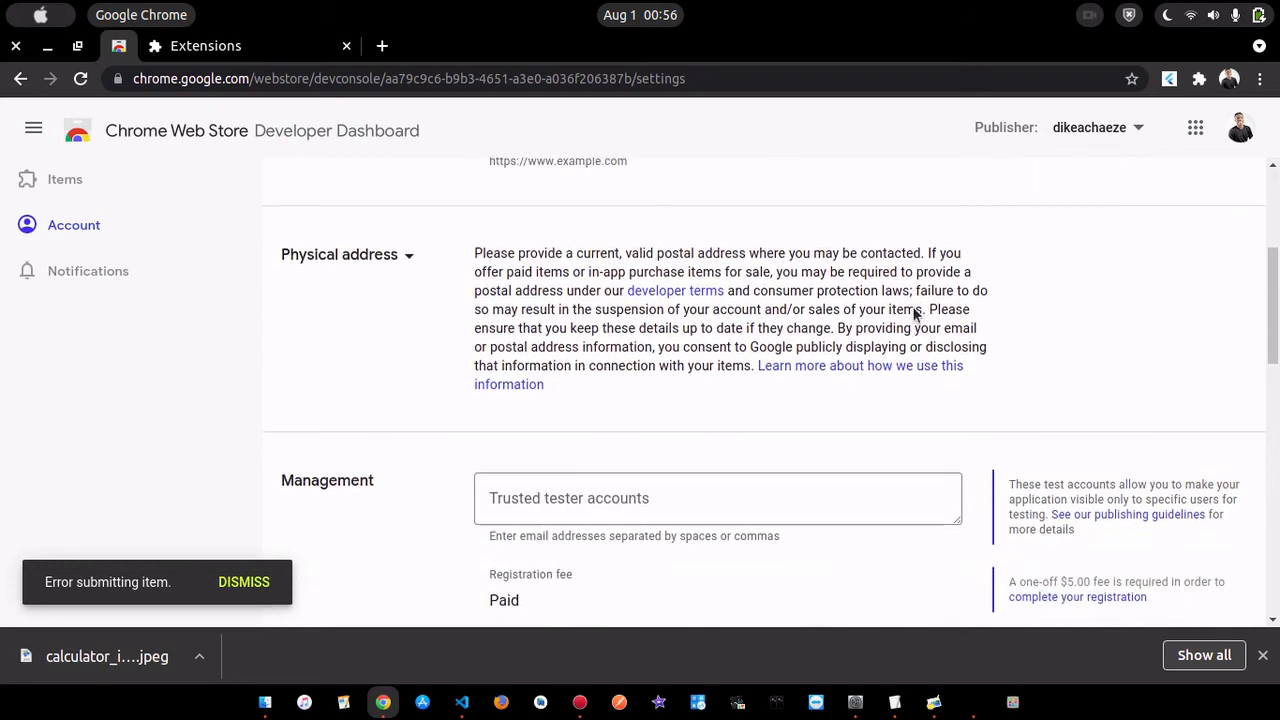
pyautogui.scroll(-5, 912, 310)
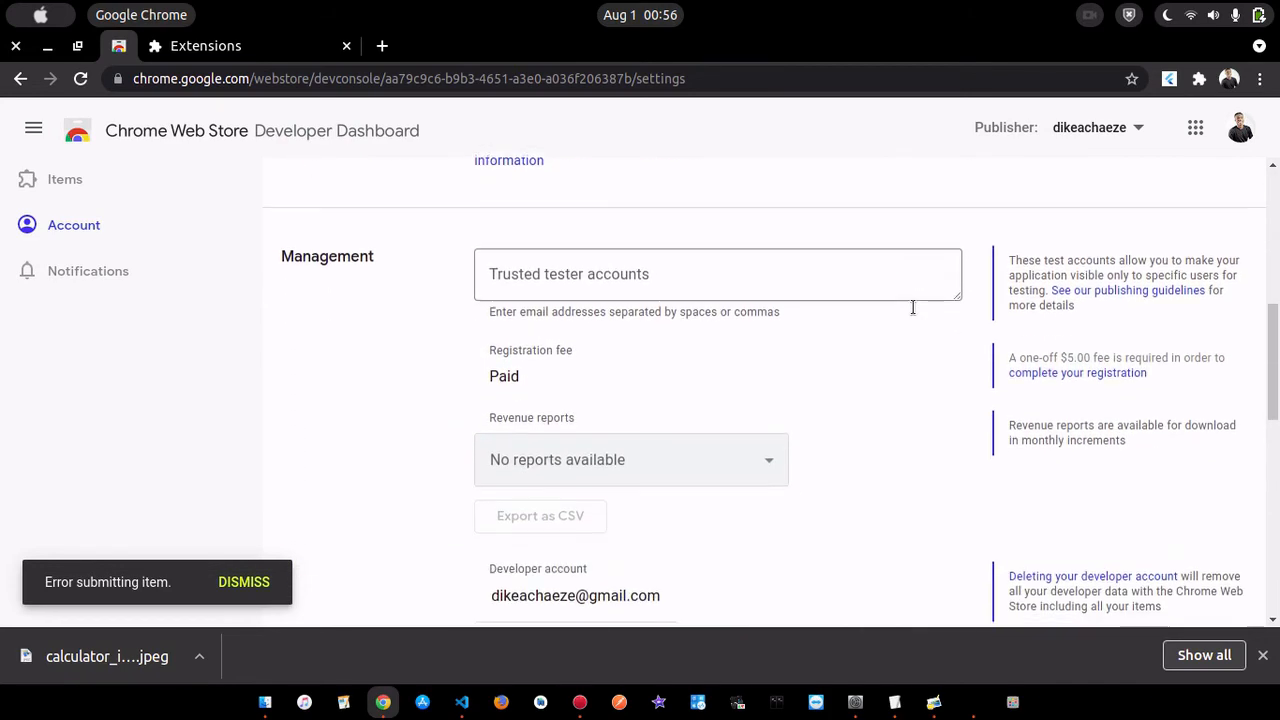
pyautogui.scroll(-3, 912, 316)
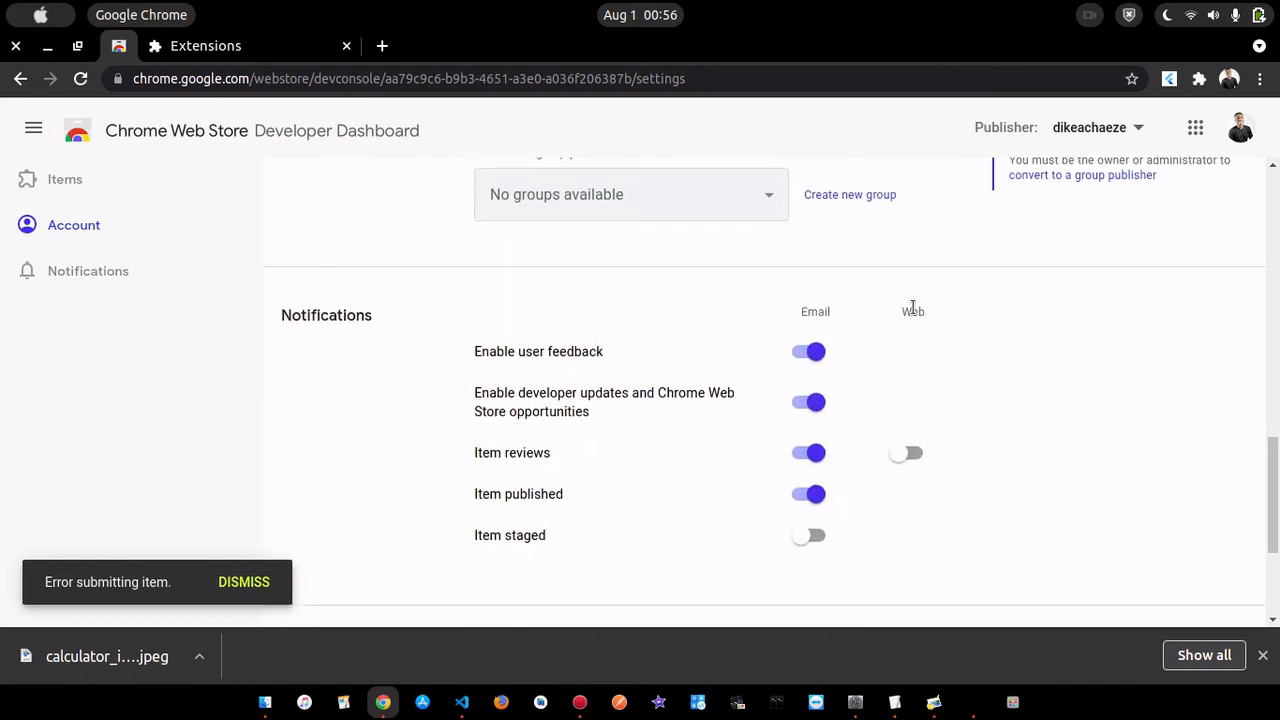
pyautogui.scroll(-3, 912, 310)
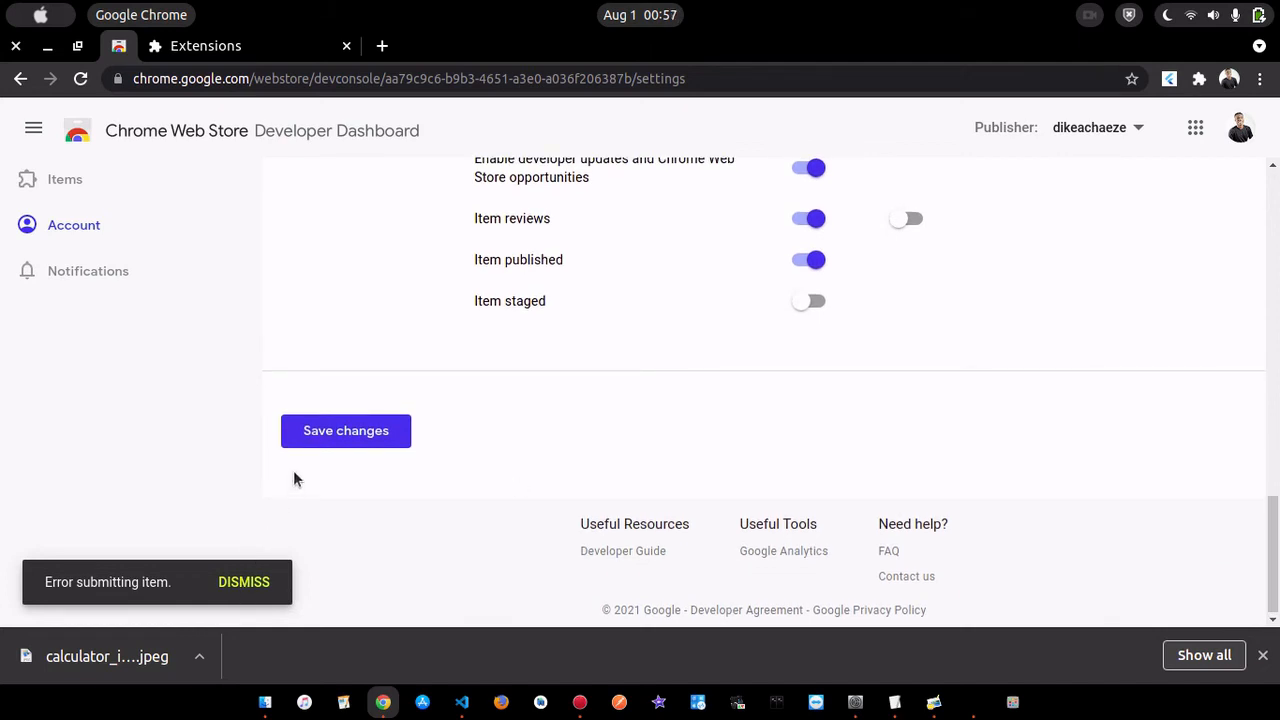
pyautogui.click(315, 440)
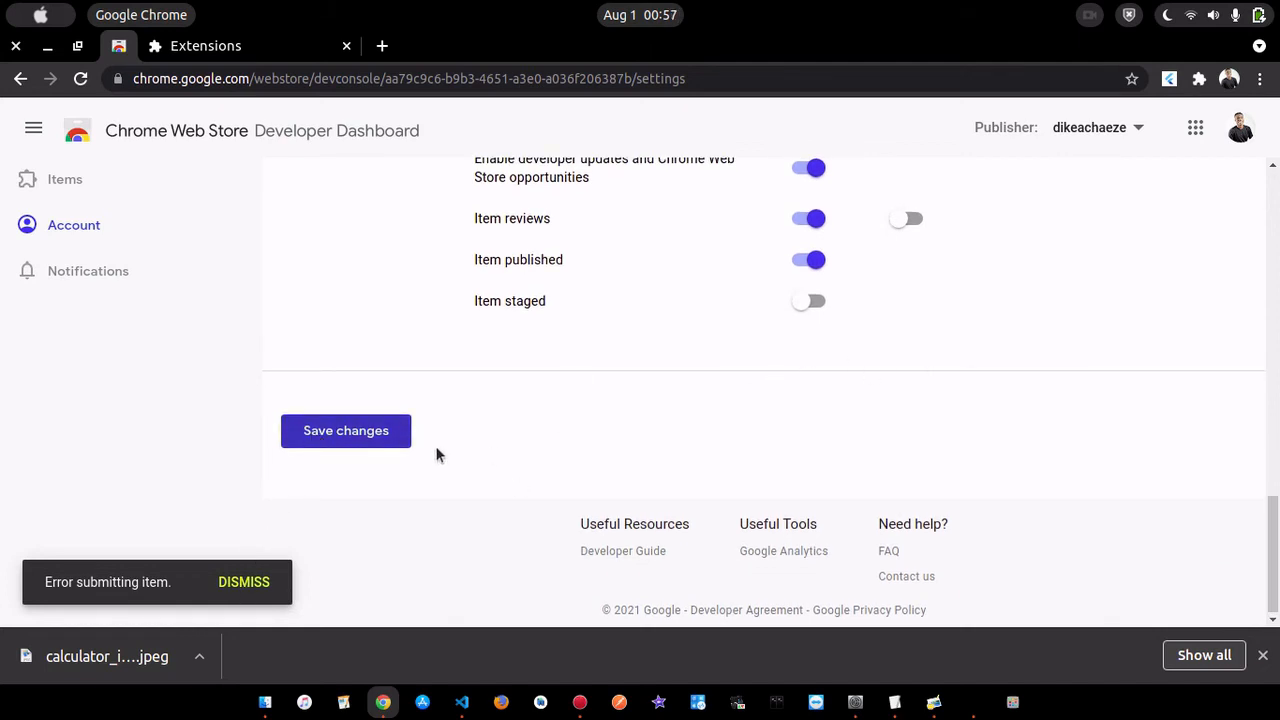
pyautogui.click(248, 581)
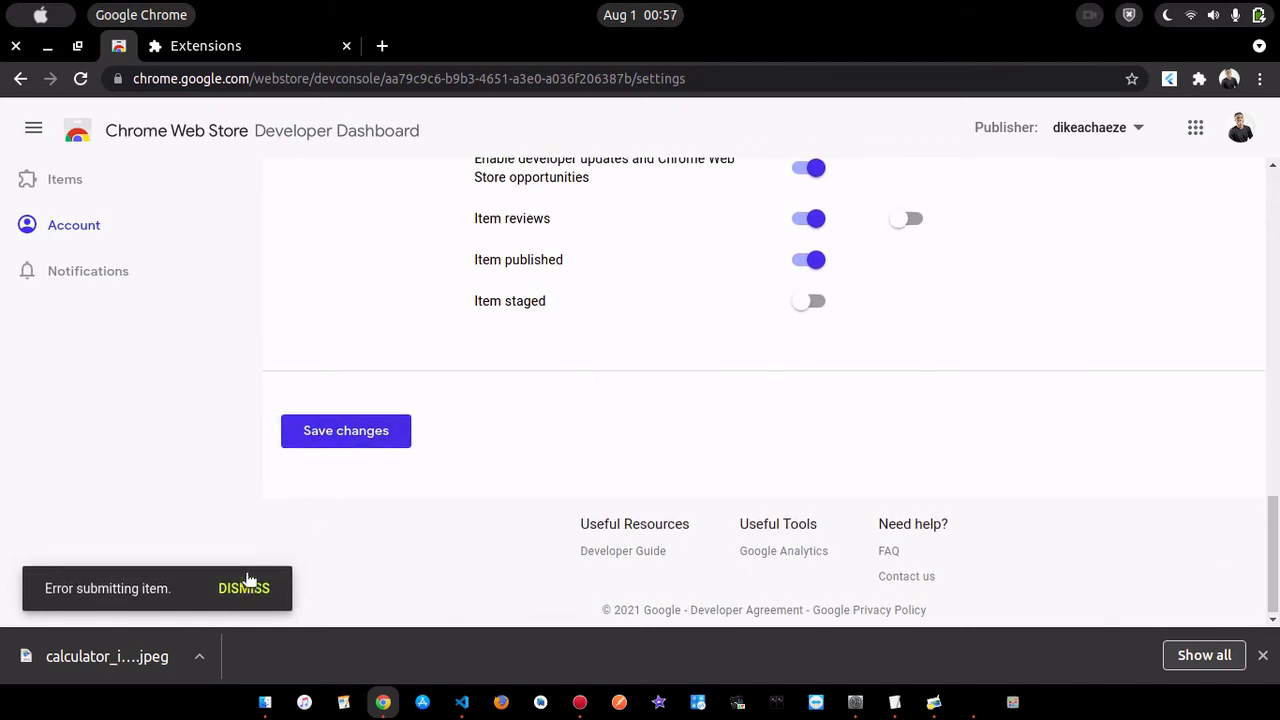
pyautogui.click(357, 433)
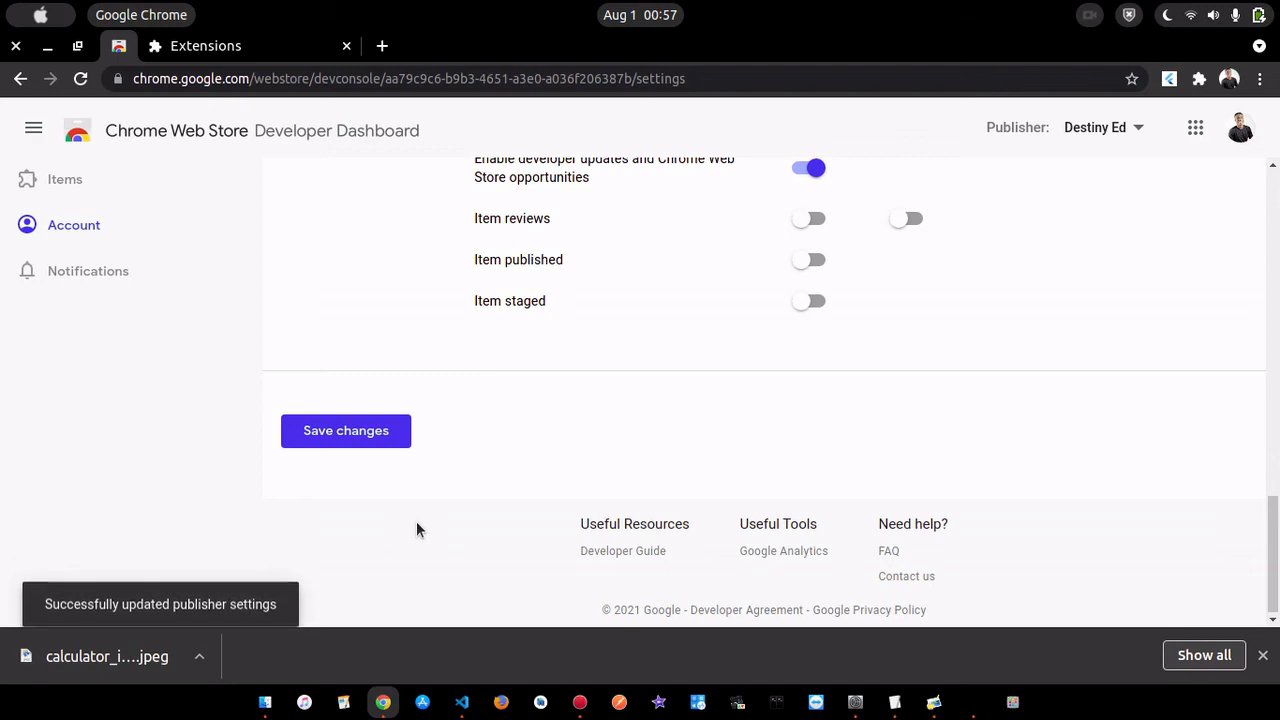
# - Look over the saved publisher profile and check the developer account's notifications
pyautogui.scroll(2, 416, 529)
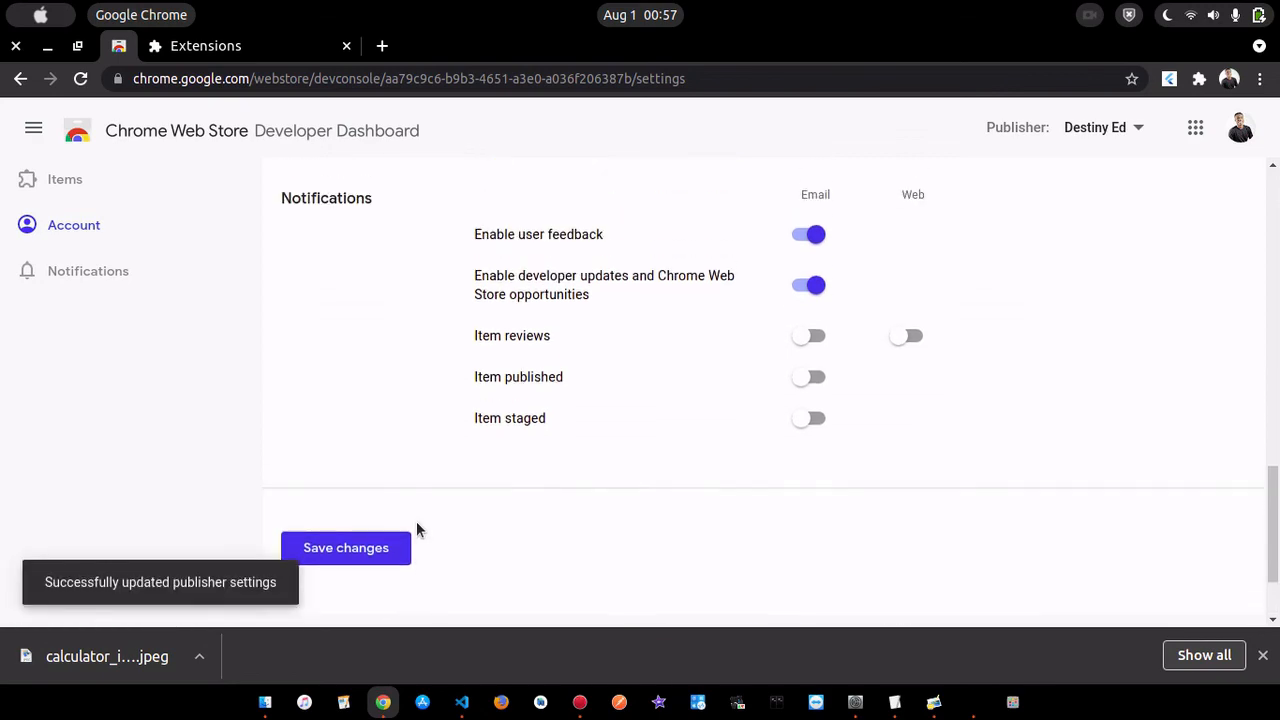
pyautogui.scroll(10, 571, 291)
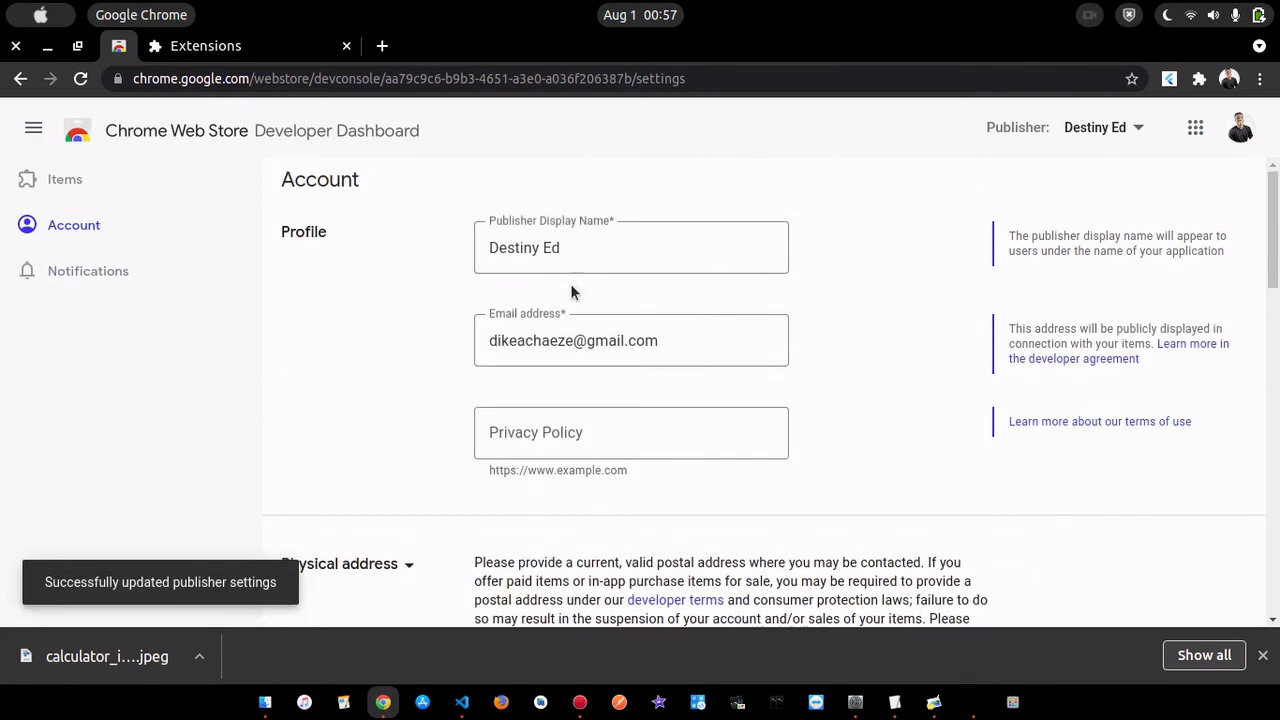
pyautogui.click(131, 271)
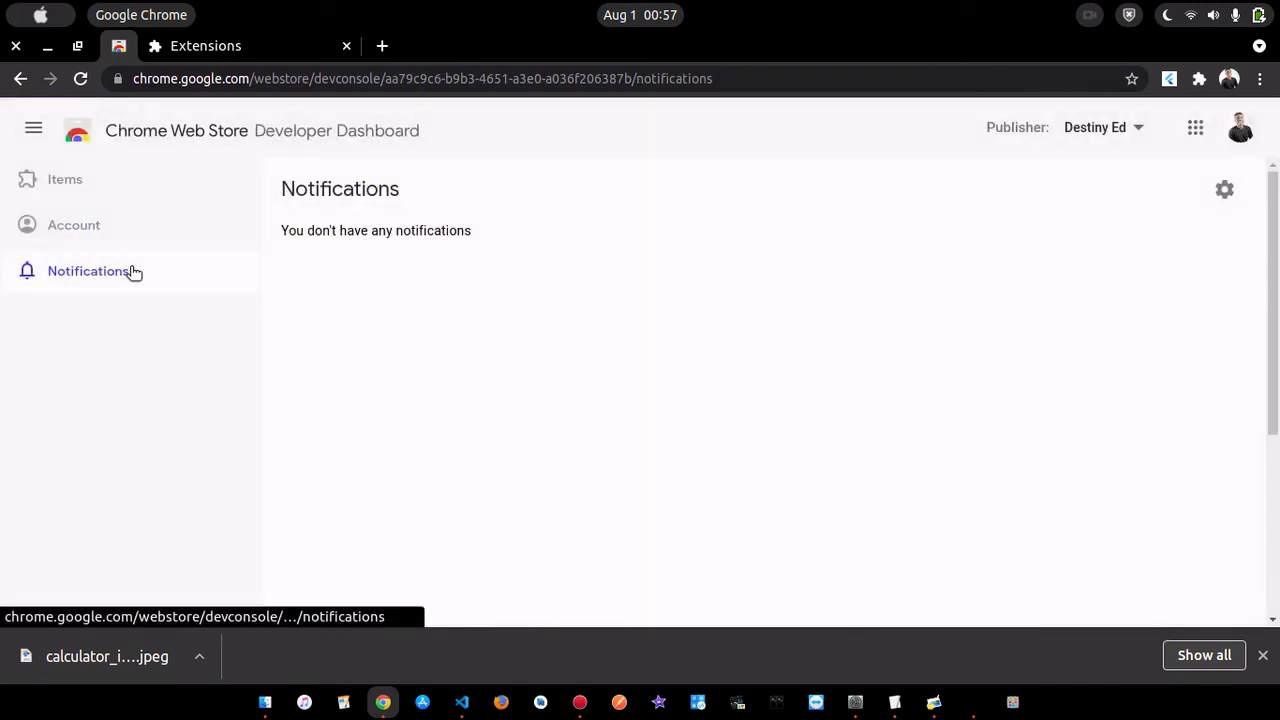
# - Submit flutter_calculator for review from its item page, keeping automatic publishing after it passes, and close the submission notice
pyautogui.click(51, 177)
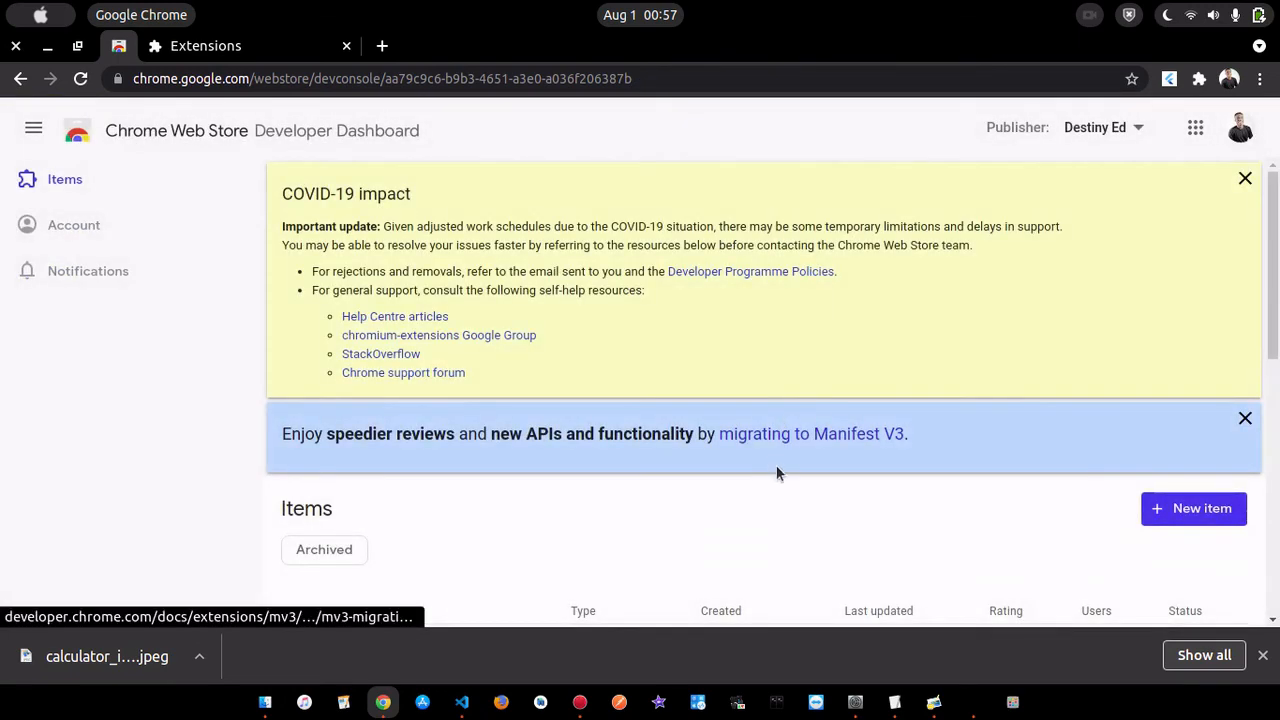
pyautogui.scroll(-2, 787, 547)
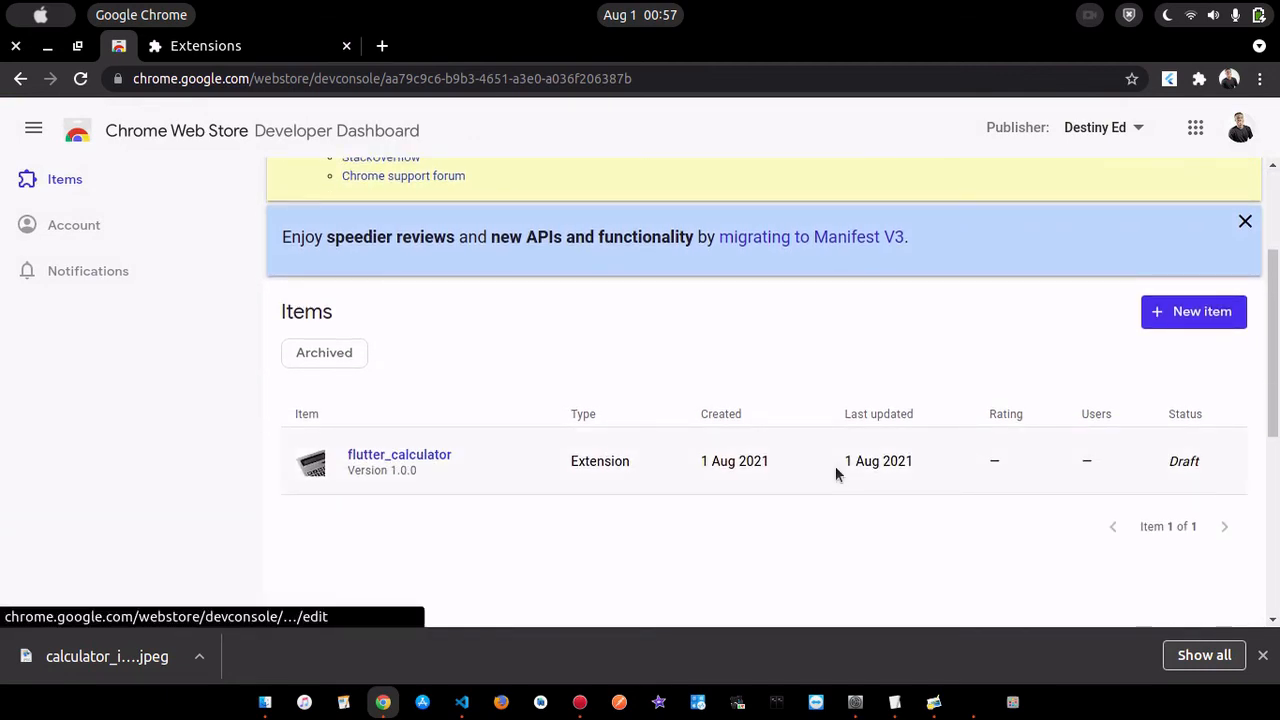
pyautogui.click(833, 466)
pyautogui.click(1095, 190)
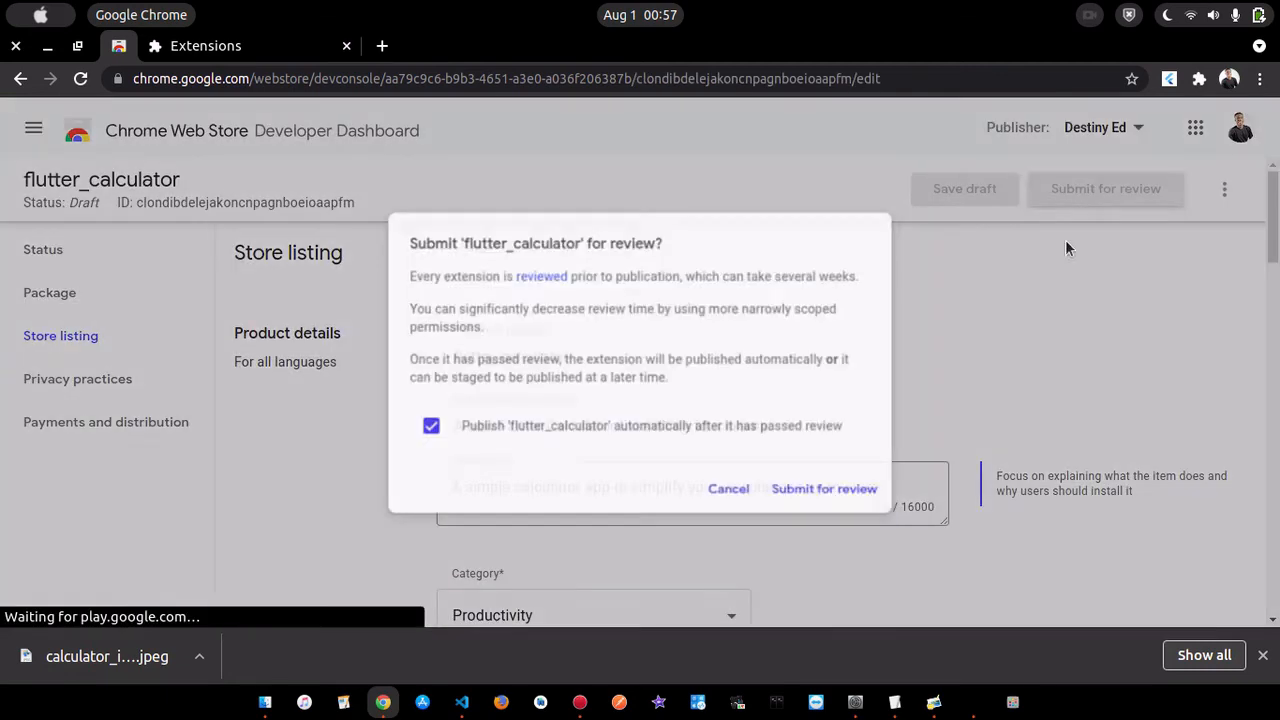
pyautogui.click(862, 508)
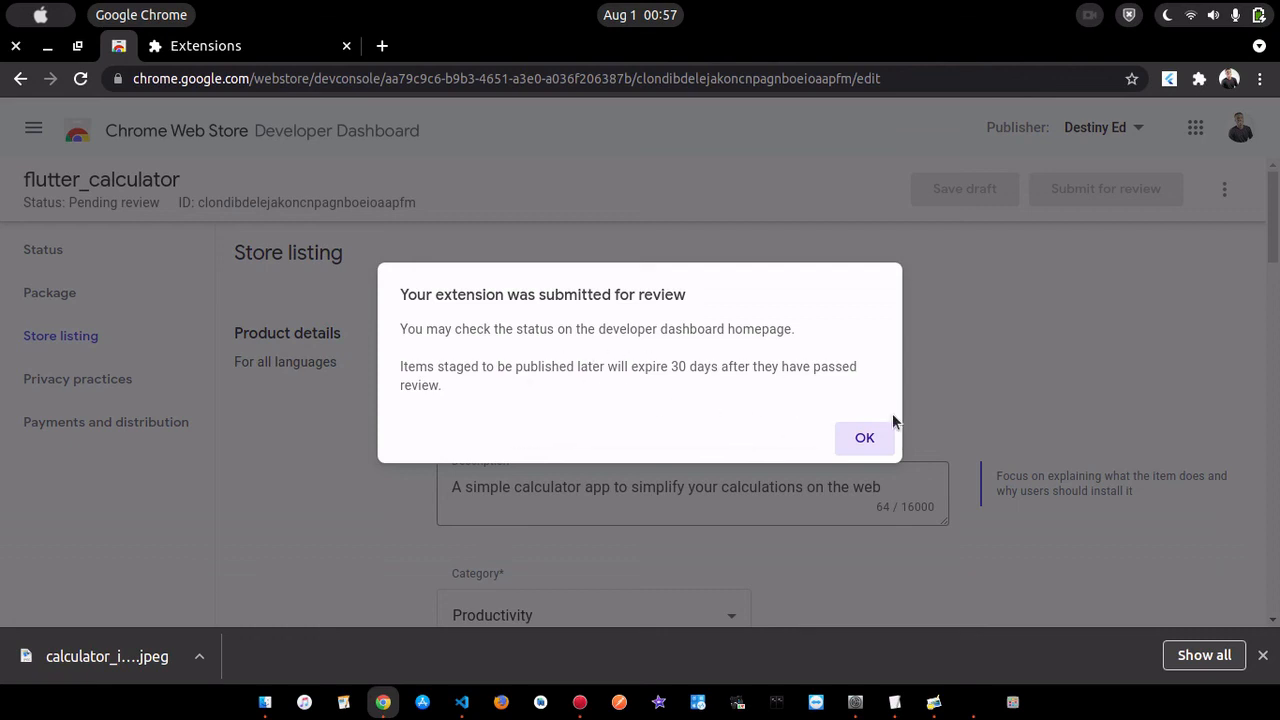
pyautogui.click(865, 438)
# - Look over flutter_calculator's store listing, return to the item list and check the extension's review status
pyautogui.scroll(-4, 860, 345)
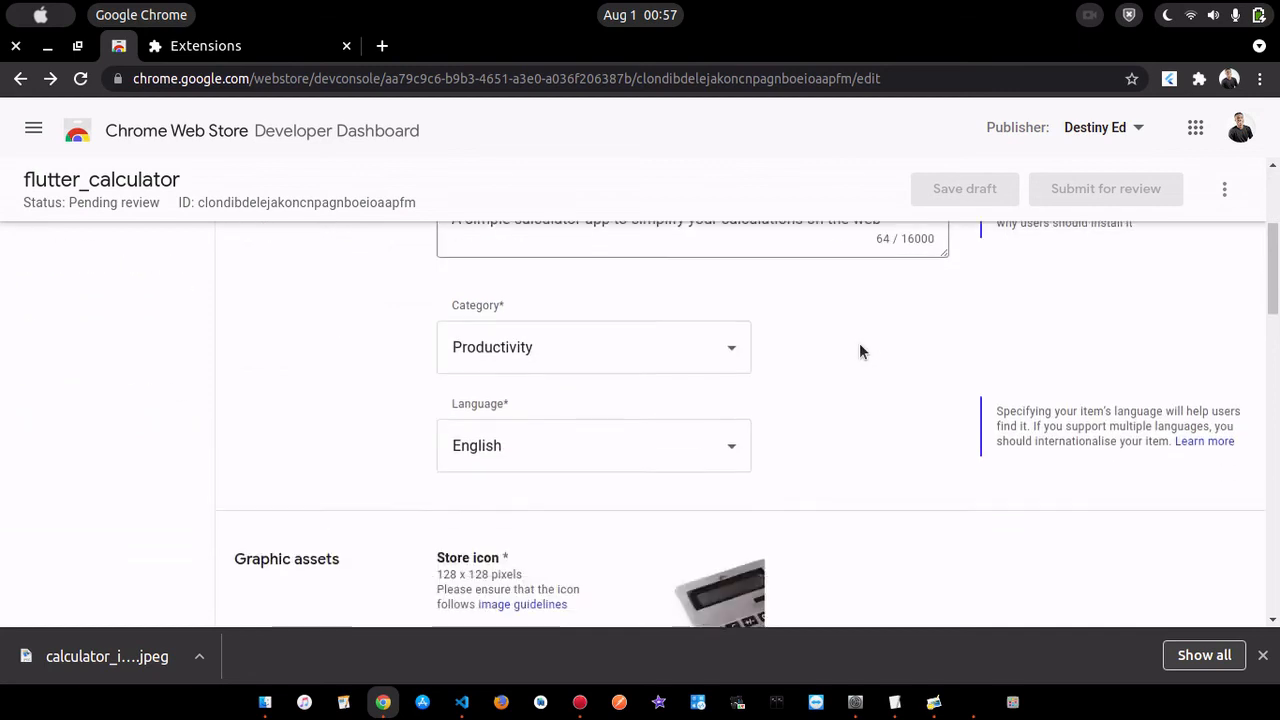
pyautogui.scroll(4, 860, 345)
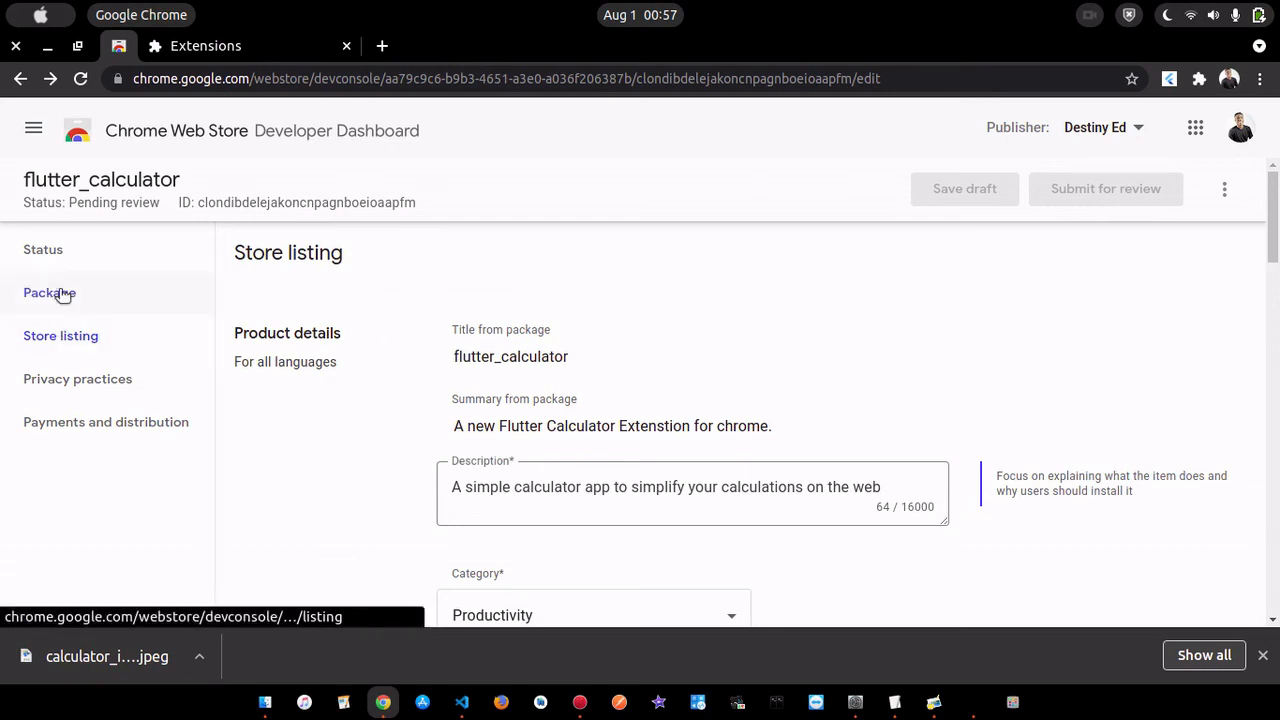
pyautogui.click(33, 128)
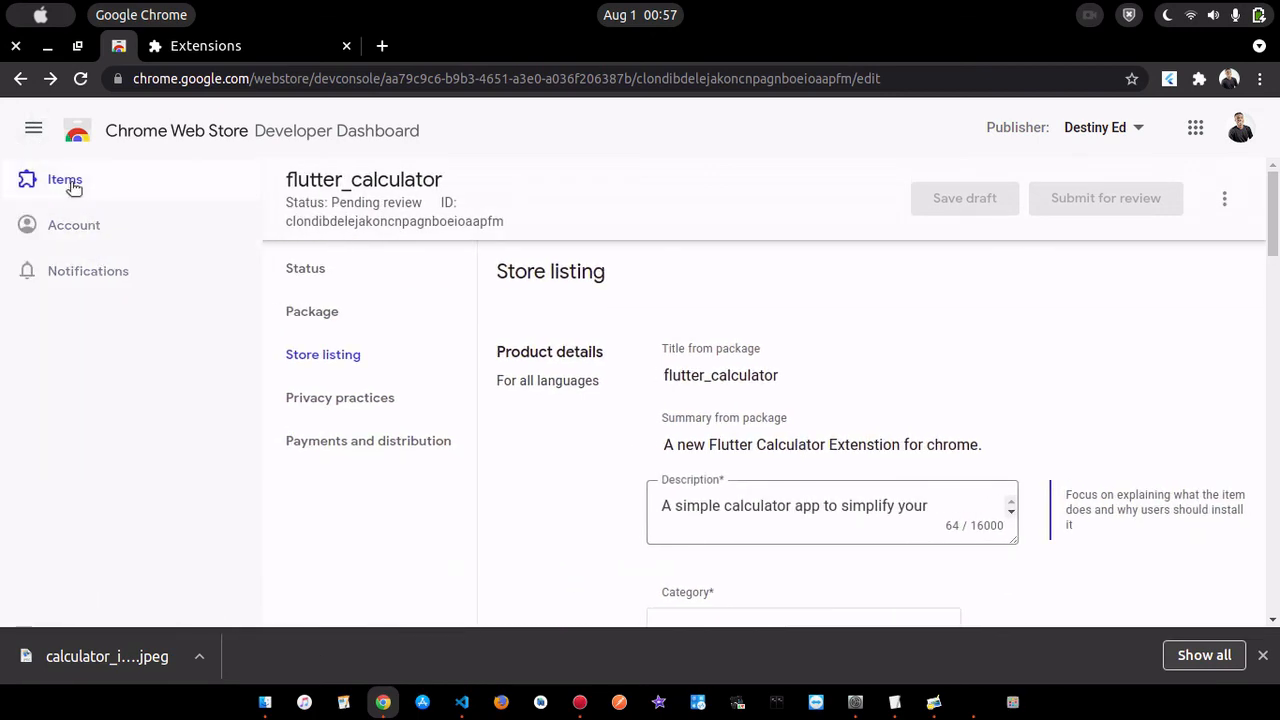
pyautogui.click(72, 185)
pyautogui.scroll(-3, 740, 485)
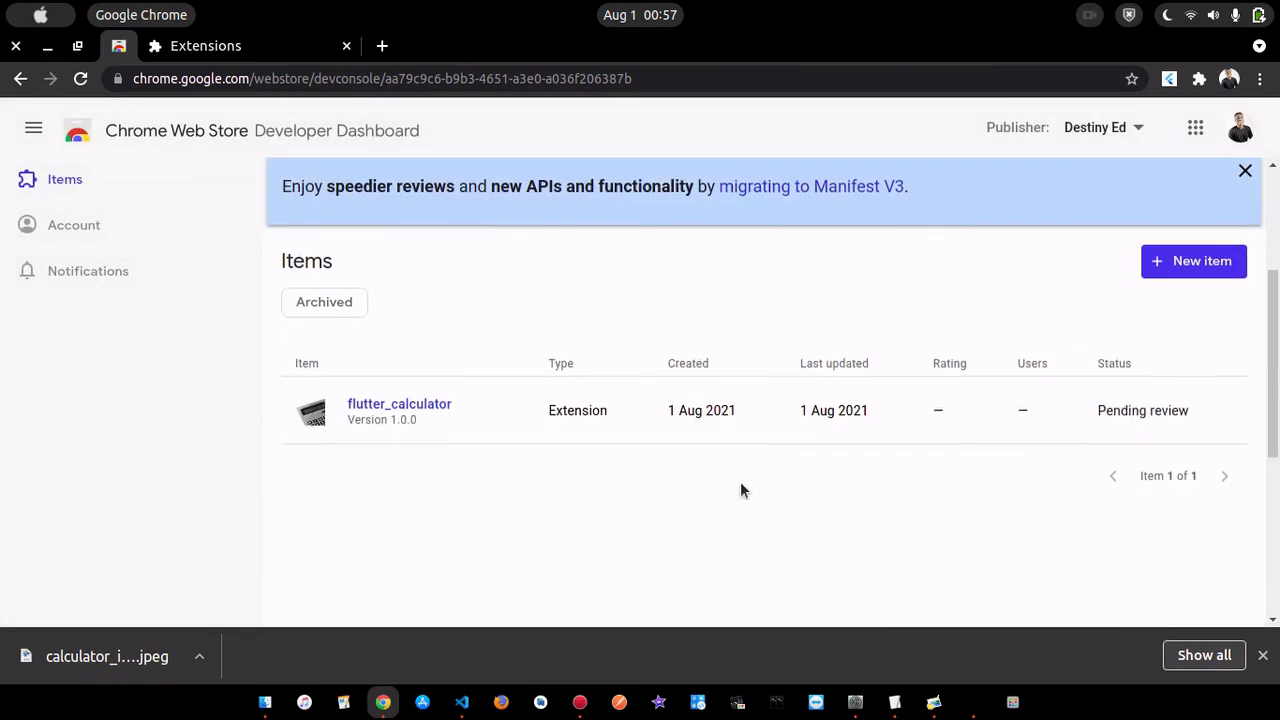
pyautogui.scroll(3, 870, 515)
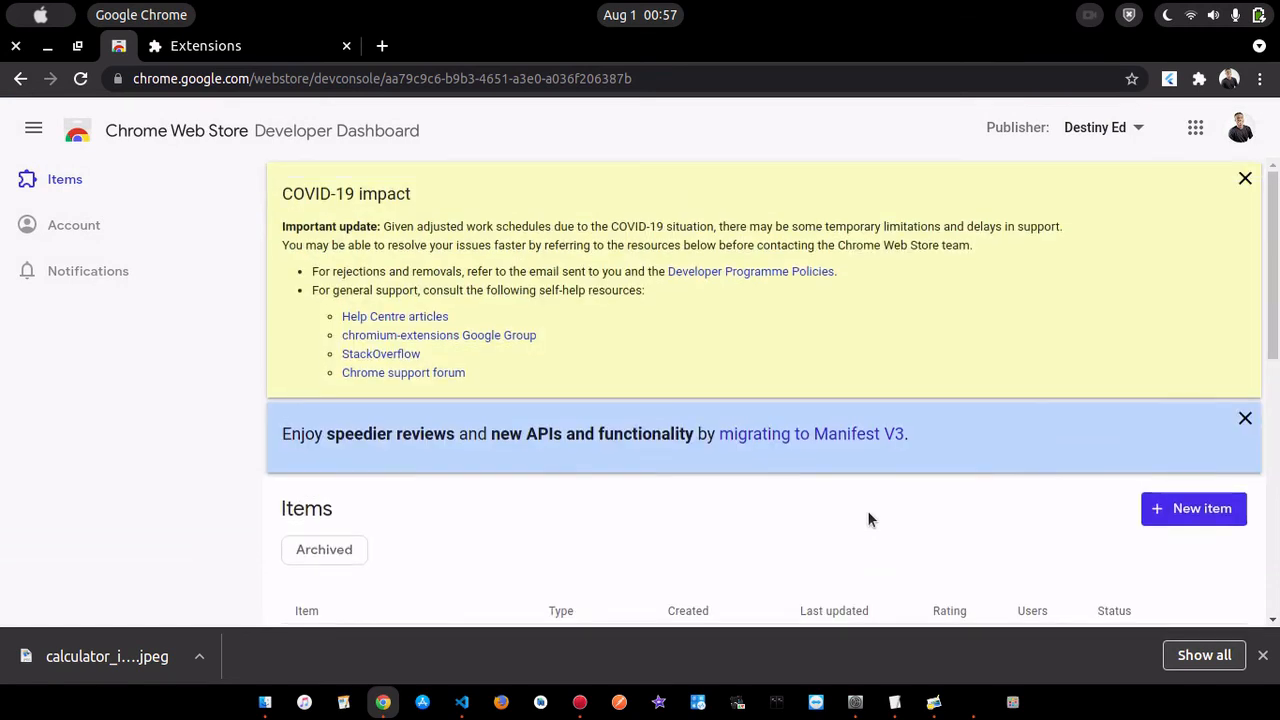
pyautogui.scroll(-2, 867, 518)
pyautogui.scroll(-1, 867, 518)
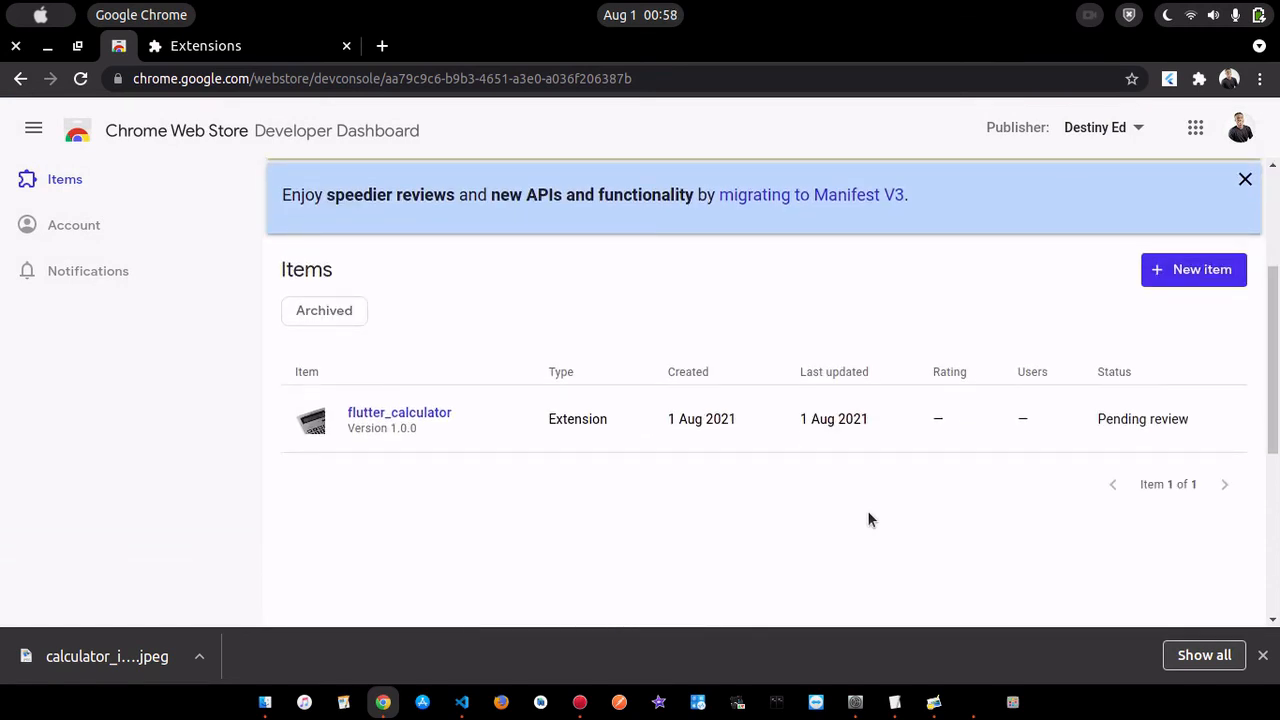